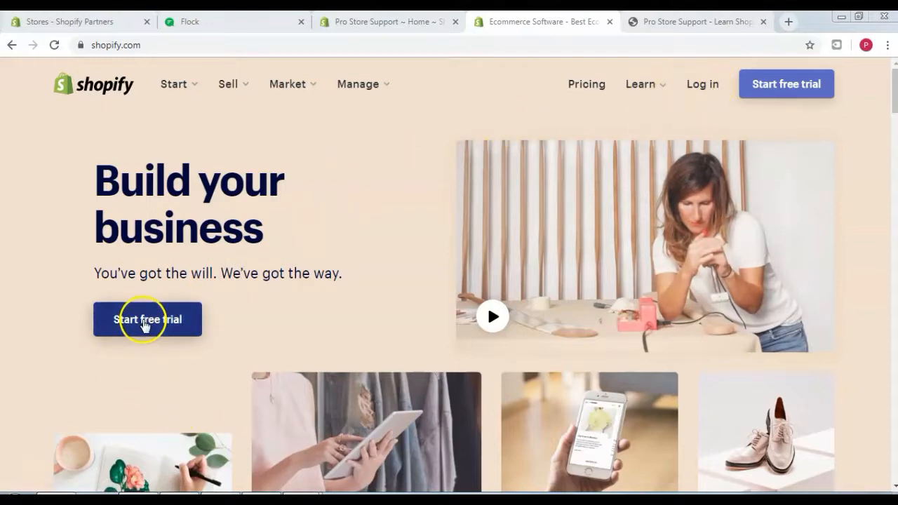
Start the free-trial signup and enter an email address
click(173, 321)
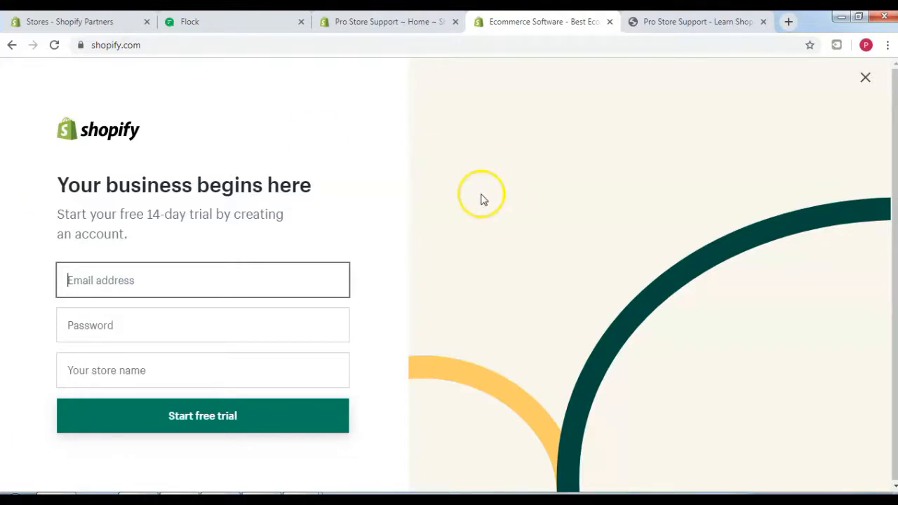
click(162, 278)
text(shkjfhfs@sdfs.com)
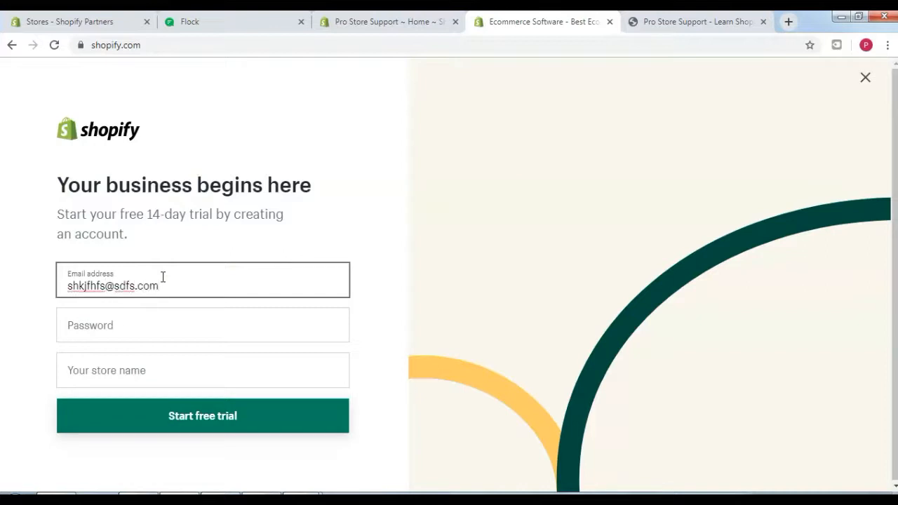
Enter a password and the store name pro-store-support
click(106, 325)
text(••)
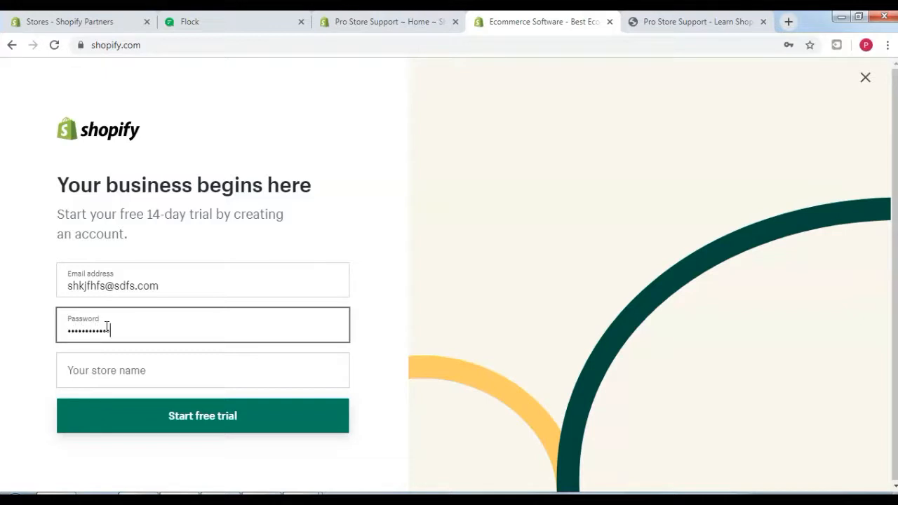
click(102, 368)
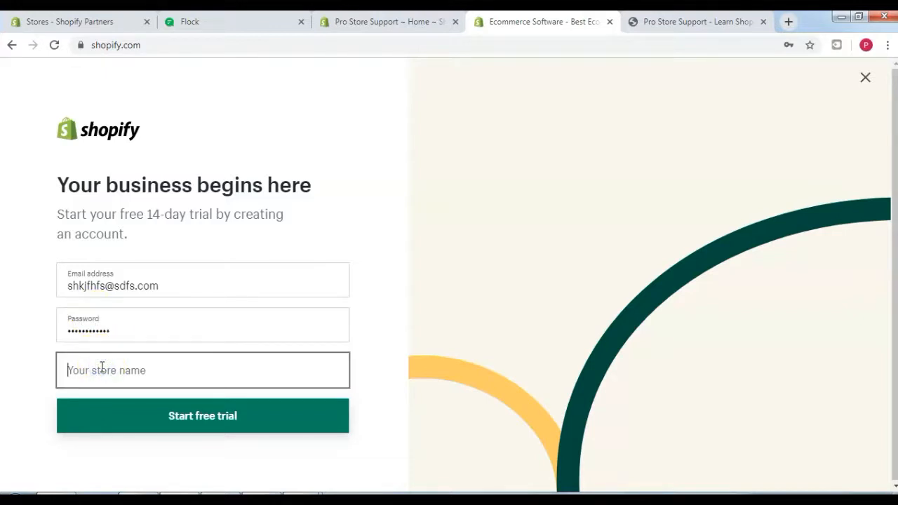
text(pro-store)
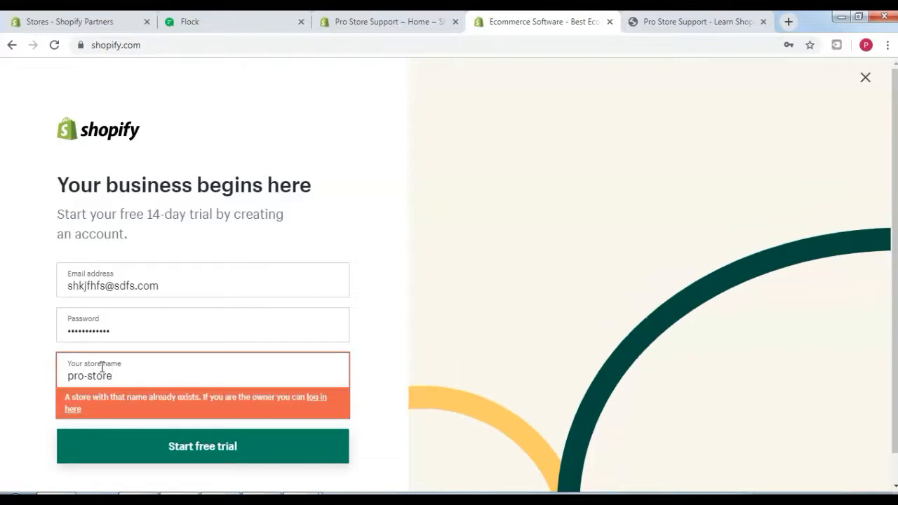
text(-support)
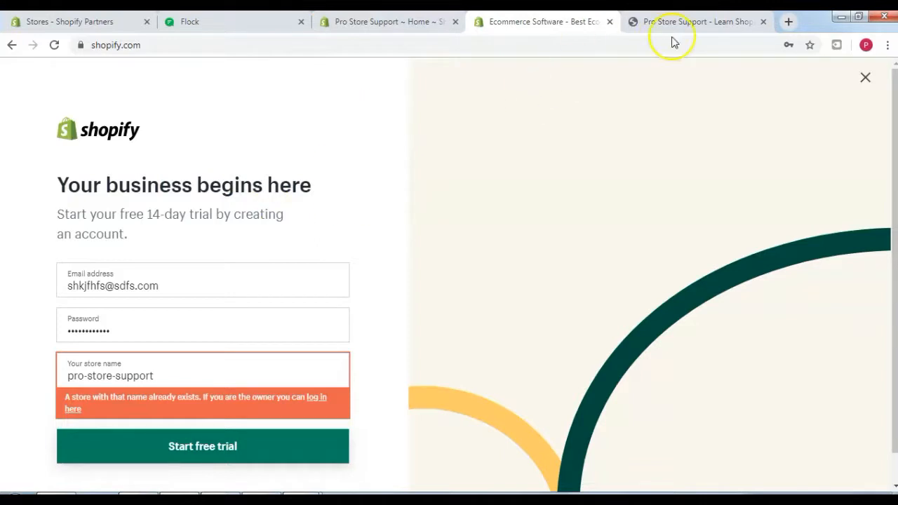
In the store admin's Online Store > Themes page, open the Explore free themes gallery
click(699, 24)
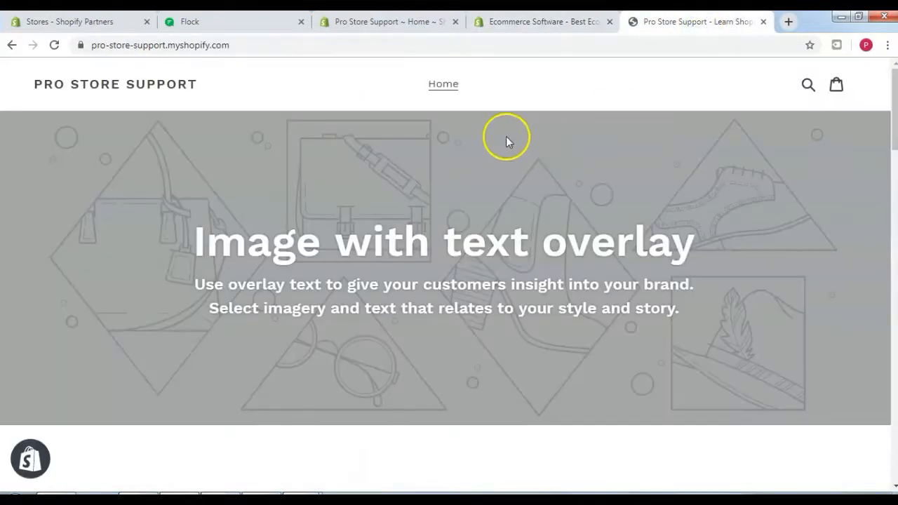
click(389, 22)
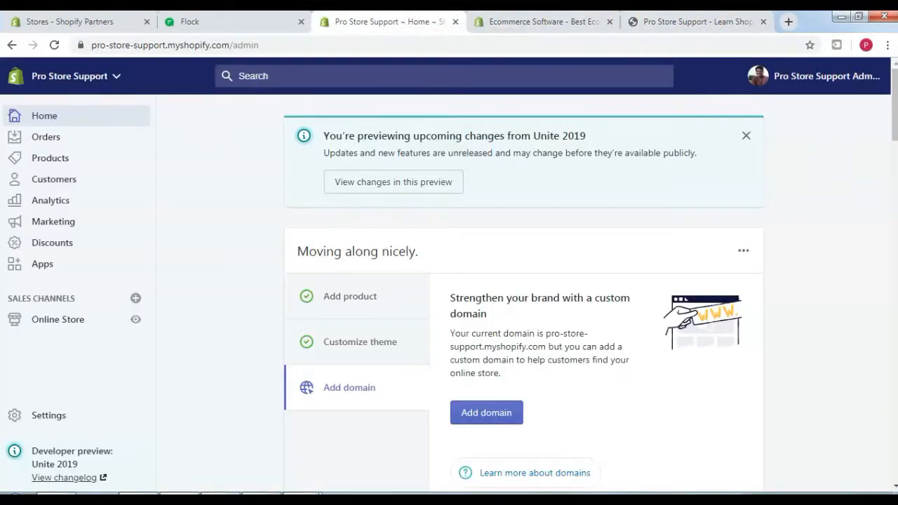
mouse_move(894, 98)
mouse_down()
mouse_move(893, 321)
mouse_move(894, 91)
mouse_up()
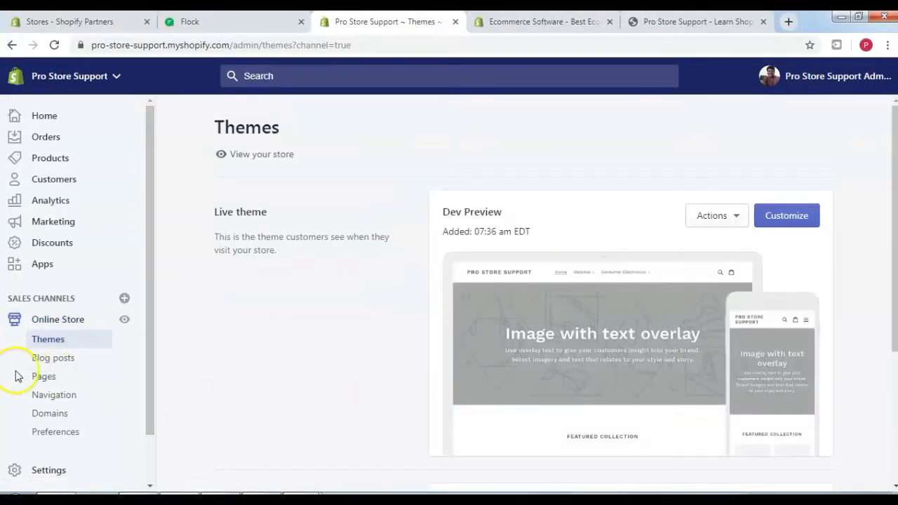
drag(892, 203, 888, 316)
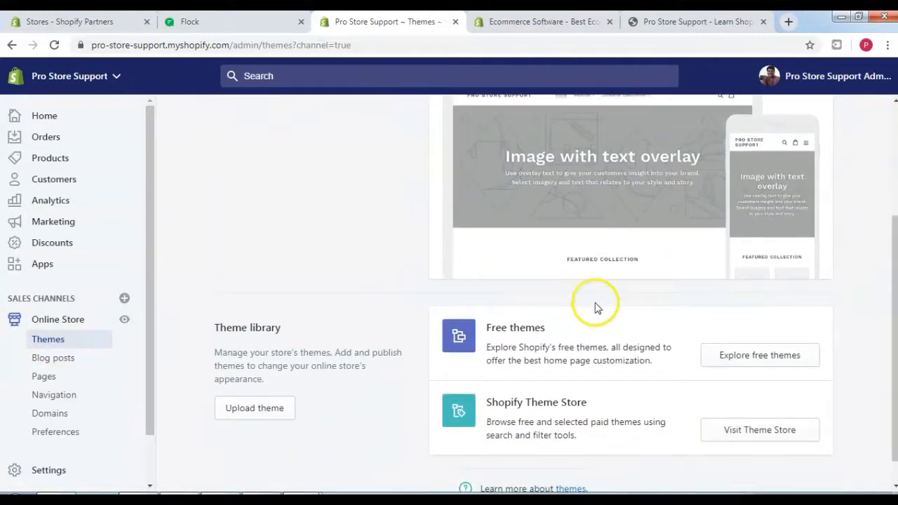
click(753, 357)
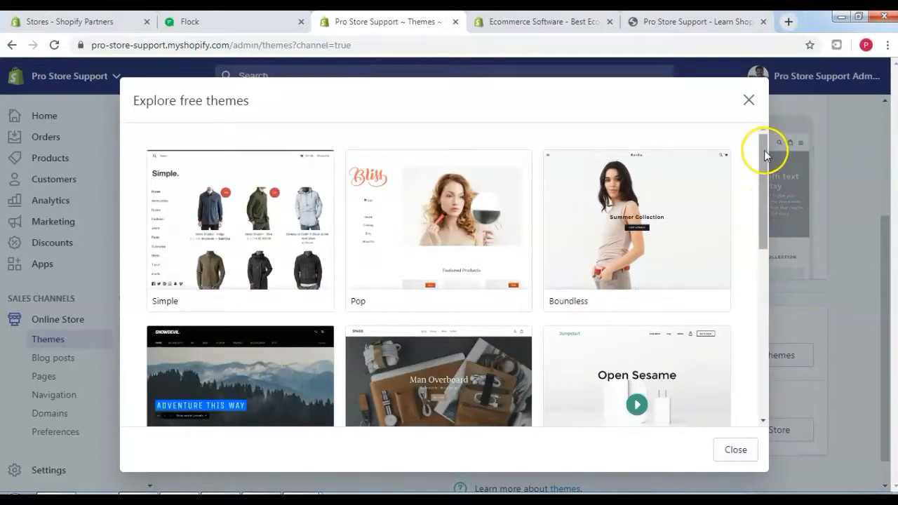
Pick the free Supply theme (Light style) and add it to the theme library
drag(766, 149, 757, 277)
click(271, 274)
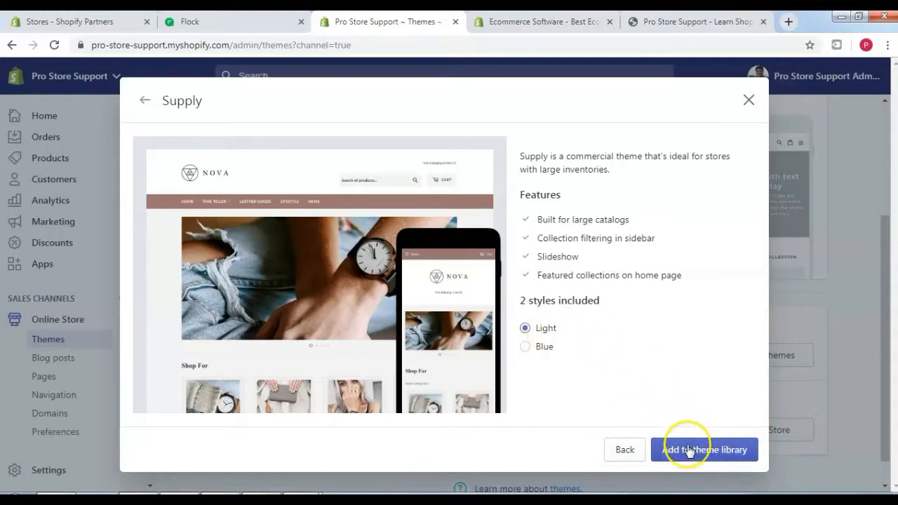
click(720, 456)
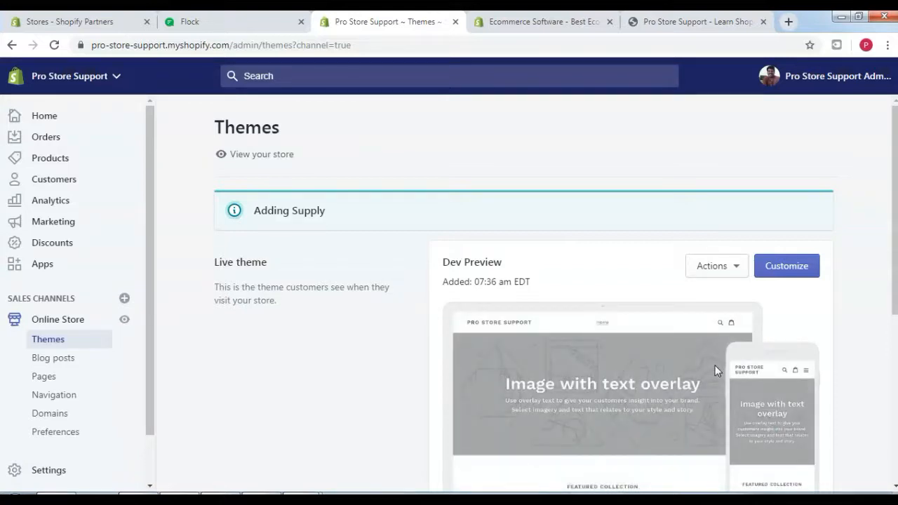
Publish Supply from its Actions menu and confirm it as the live theme
drag(893, 205, 893, 338)
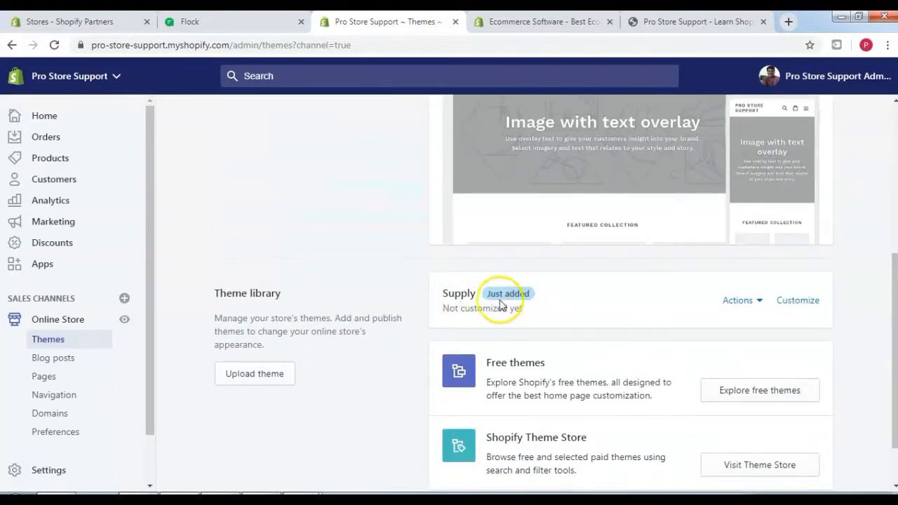
click(761, 301)
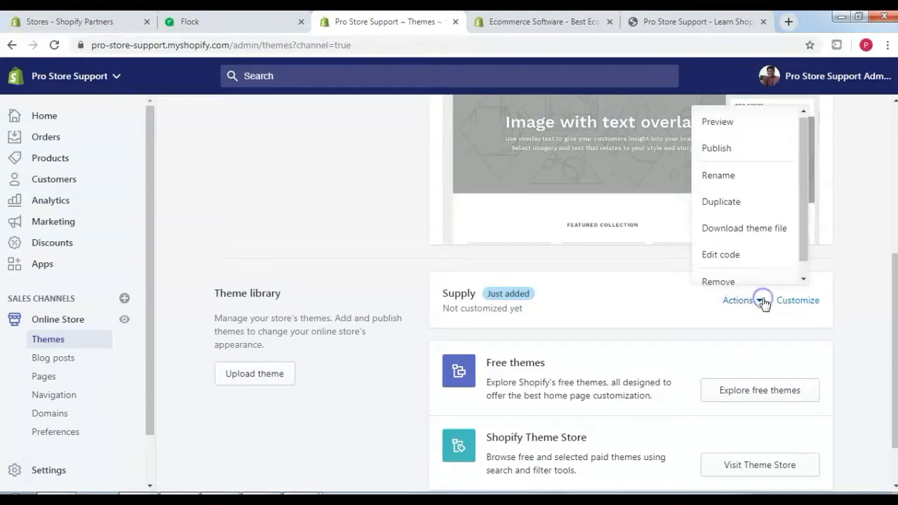
click(717, 151)
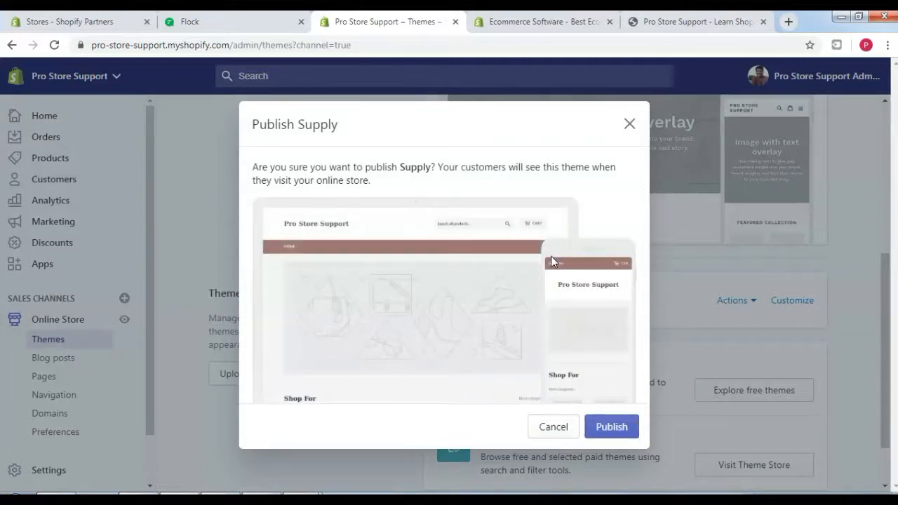
click(618, 435)
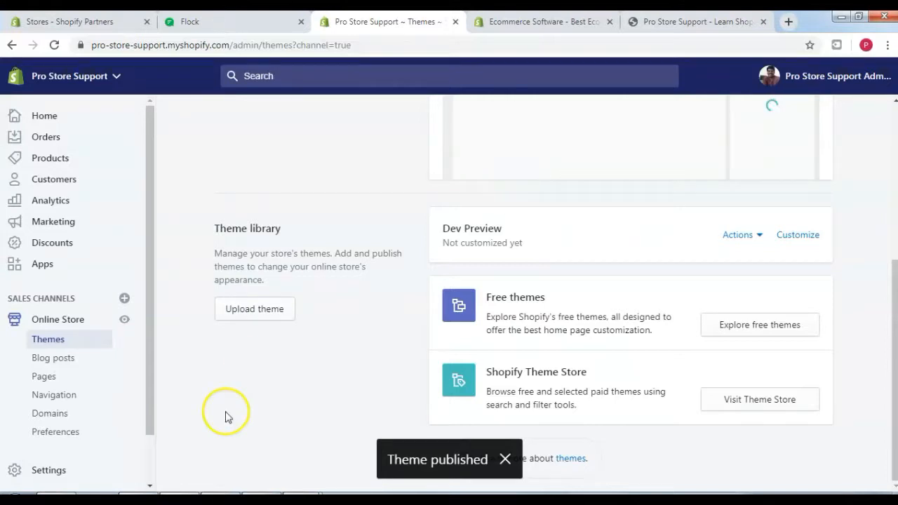
Reload the storefront to view it in the new Supply theme
click(697, 21)
click(54, 46)
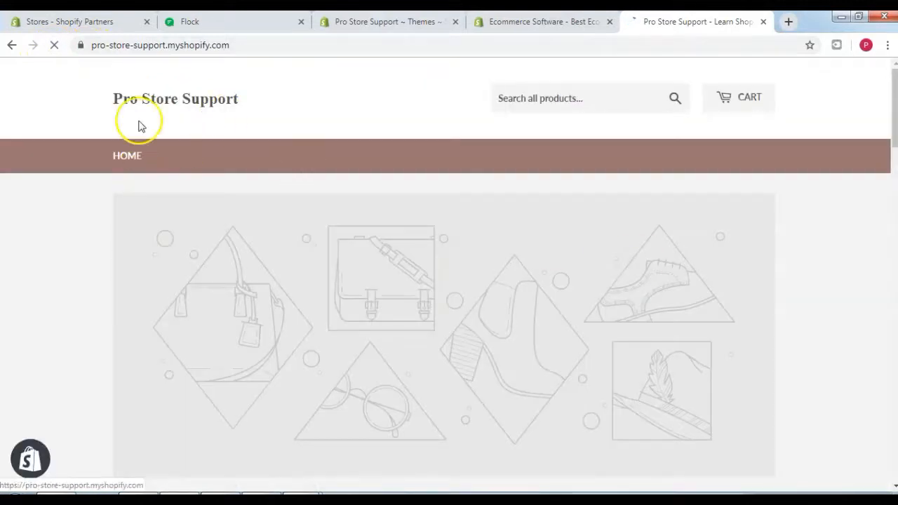
drag(888, 120, 825, 116)
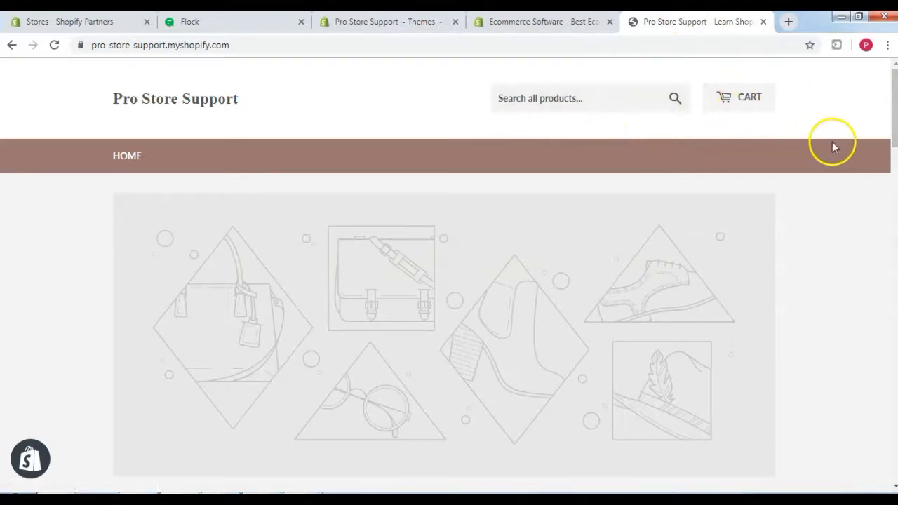
Close the leftover signup tab and return to the top of the admin Themes page
click(527, 21)
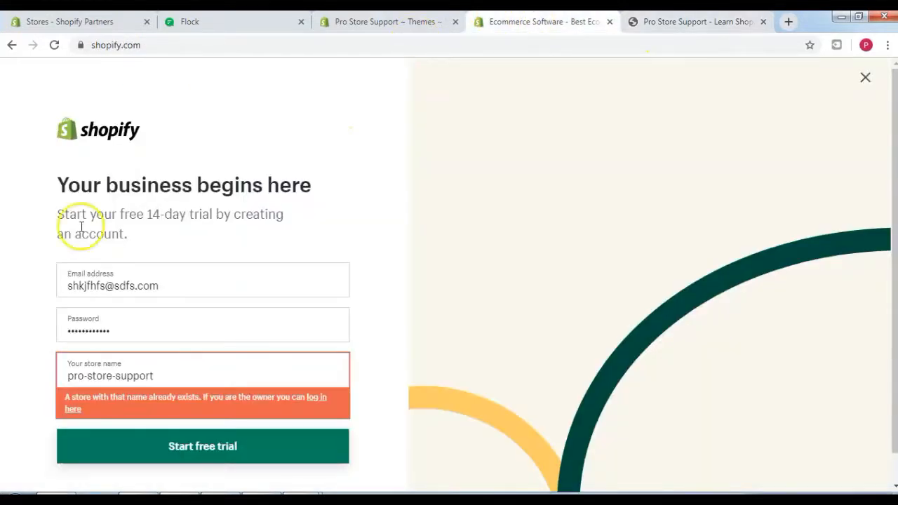
click(609, 22)
click(426, 24)
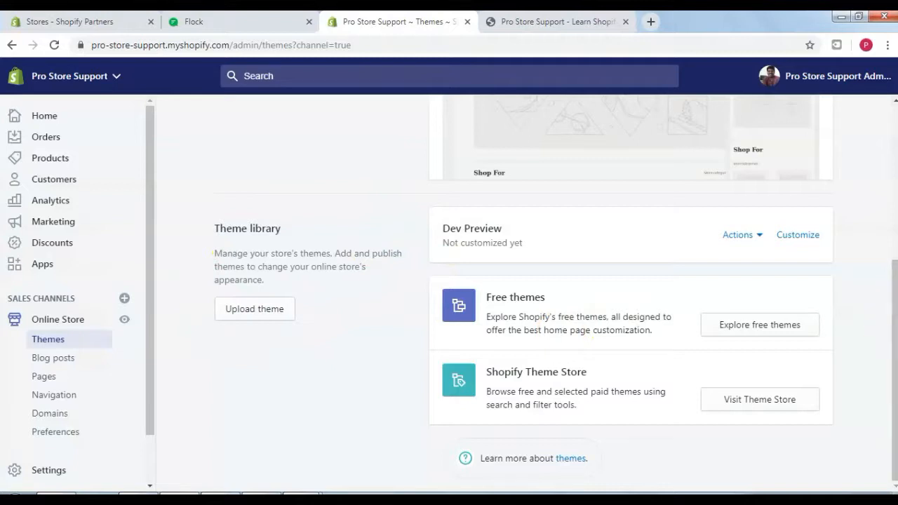
drag(895, 334, 895, 307)
scroll(559, 160, up, 3)
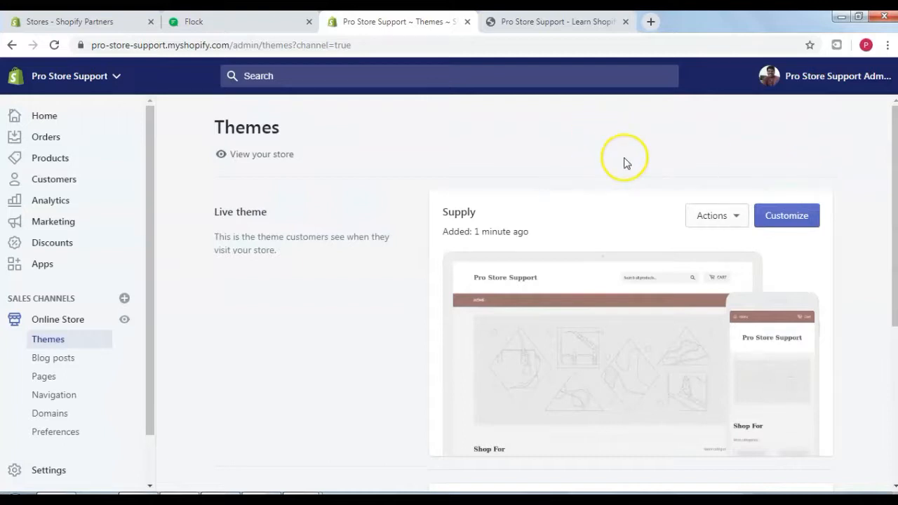
In the Supply header settings, upload logo-transparant-green and select the header logo image
click(795, 217)
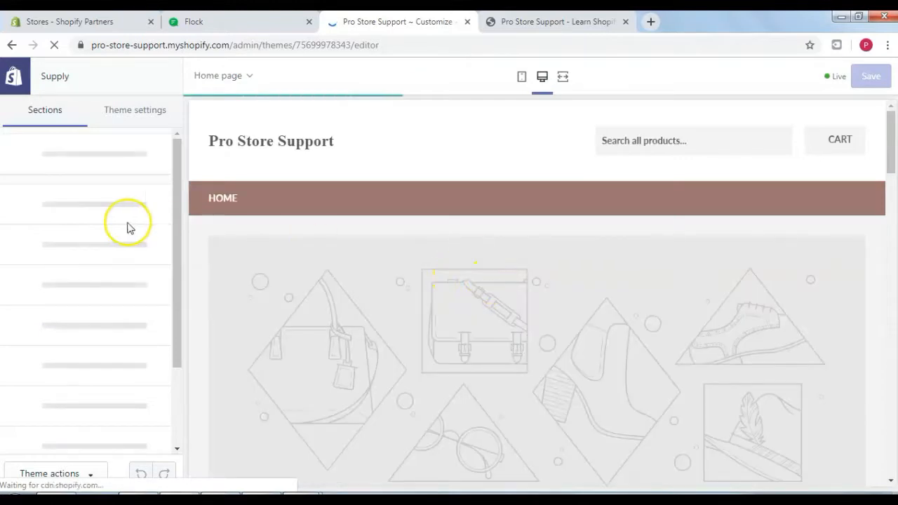
click(58, 152)
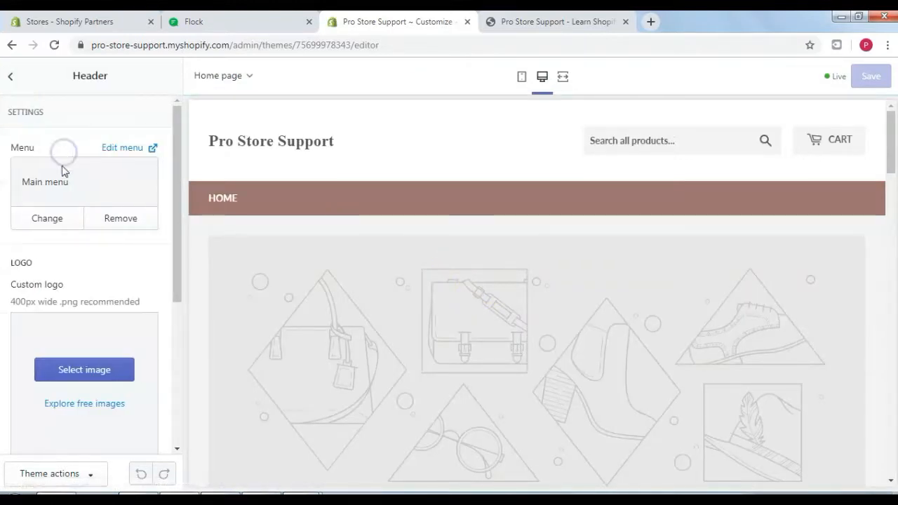
click(76, 372)
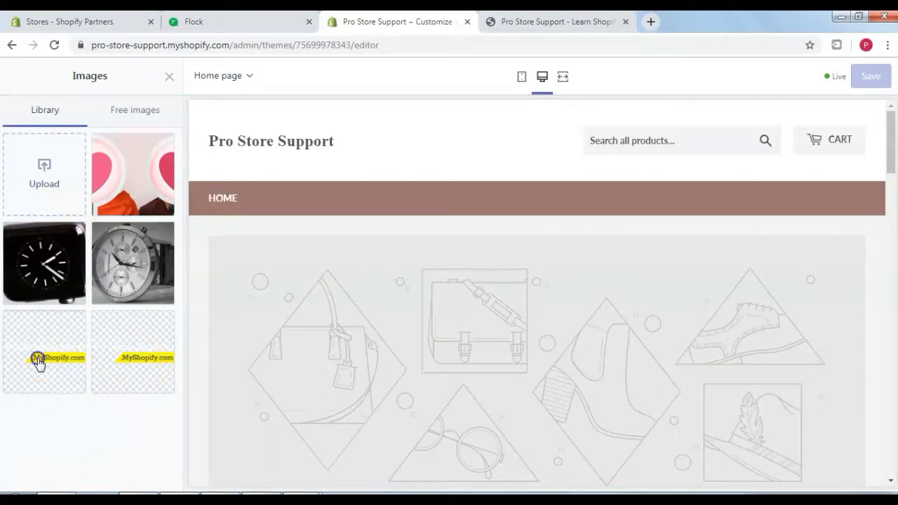
click(38, 361)
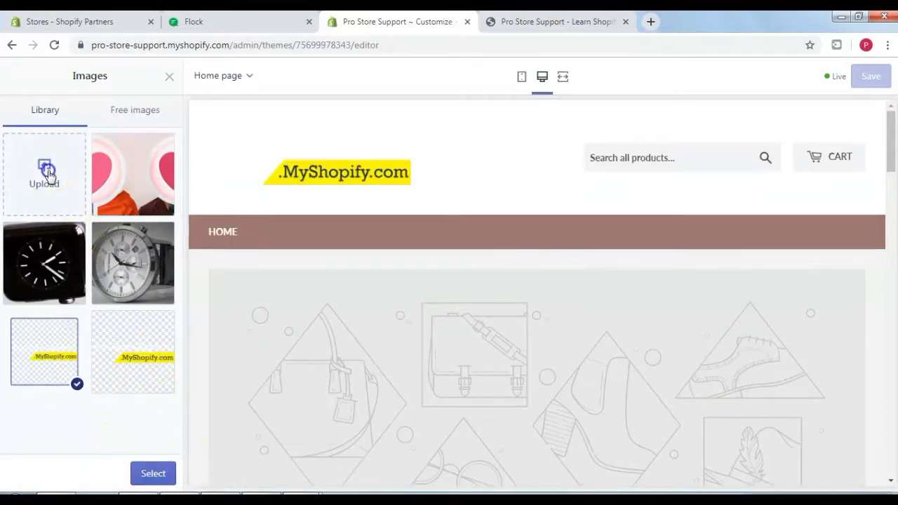
click(46, 175)
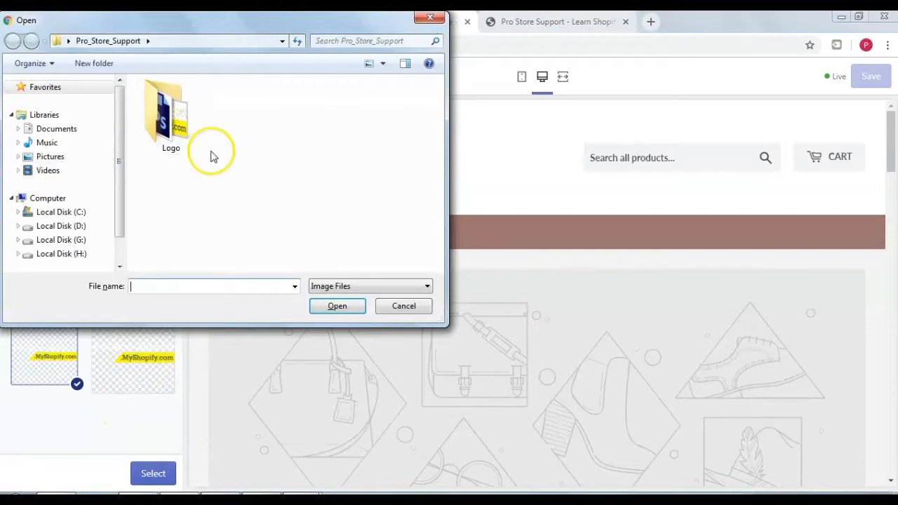
double_click(180, 129)
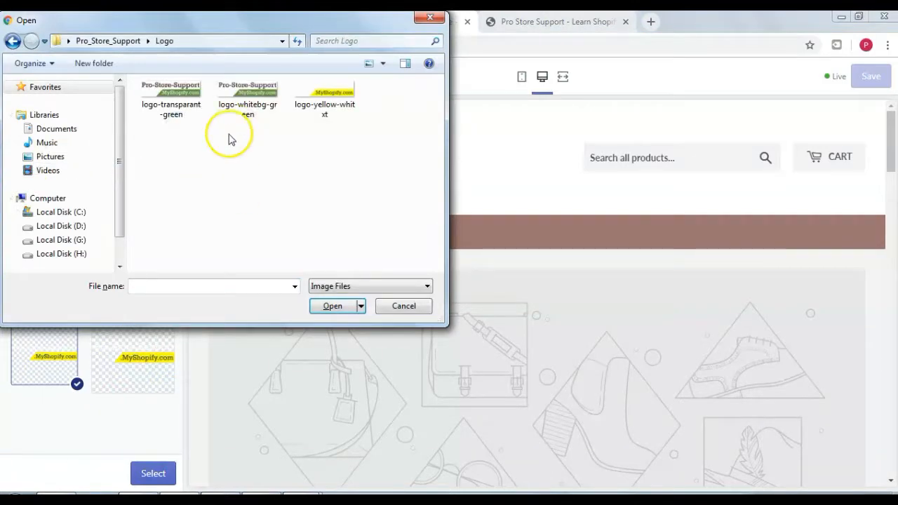
click(171, 96)
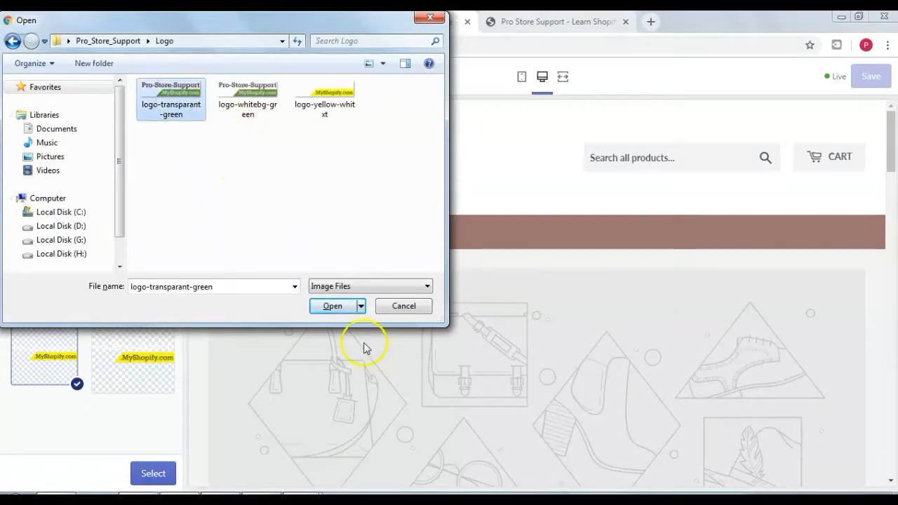
click(332, 306)
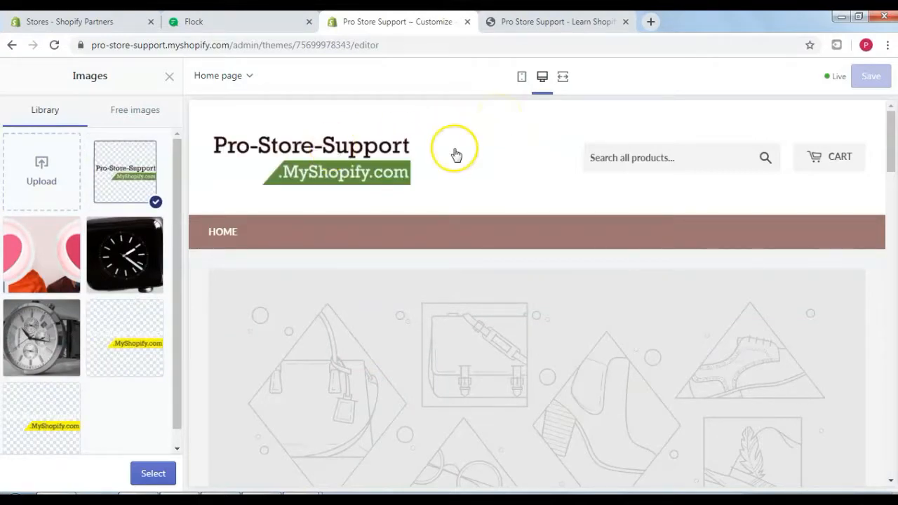
click(152, 474)
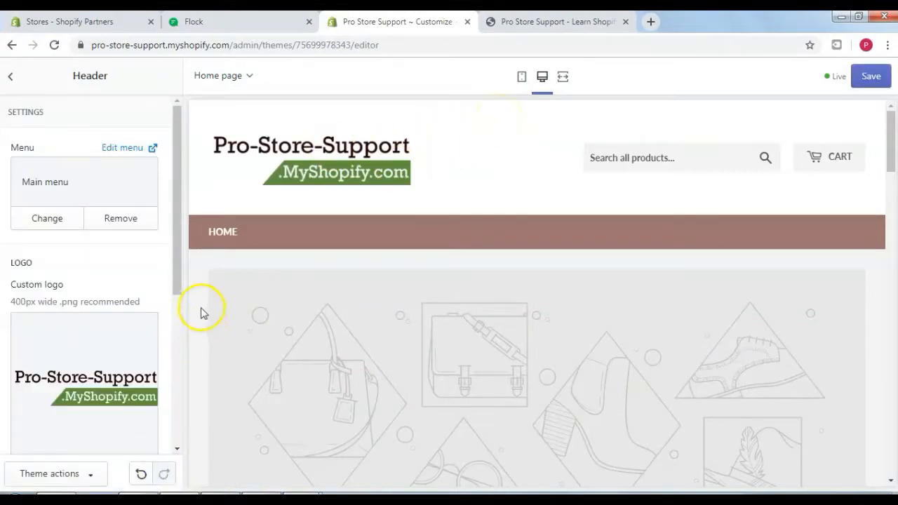
Change the custom logo width from 305 to 275 and save the theme
drag(179, 237, 172, 364)
double_click(35, 267)
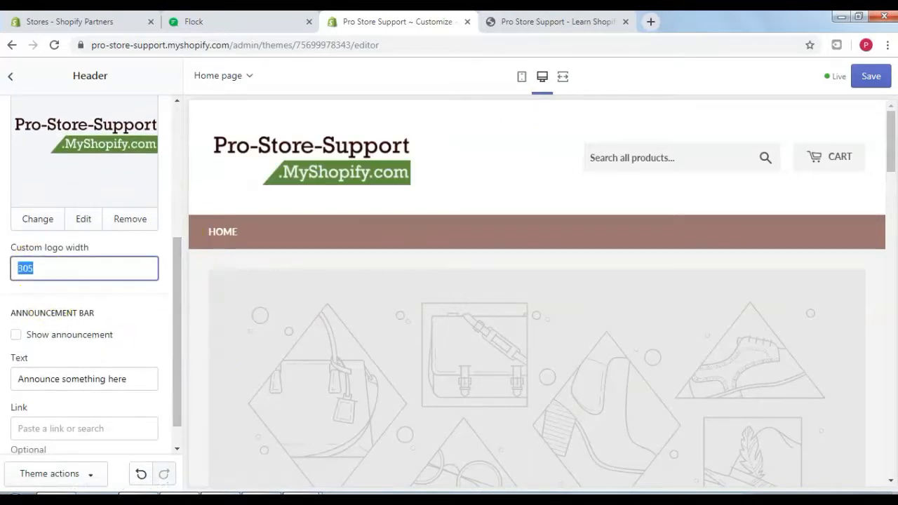
text(275)
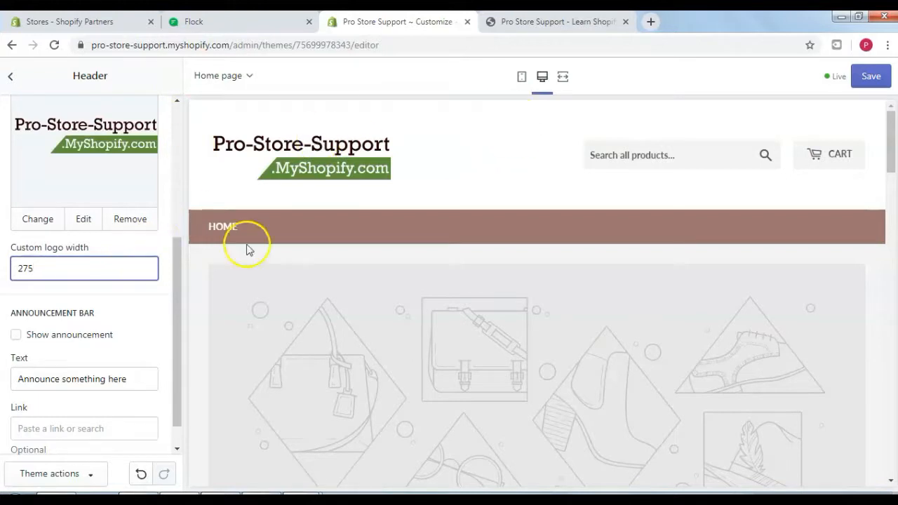
click(872, 77)
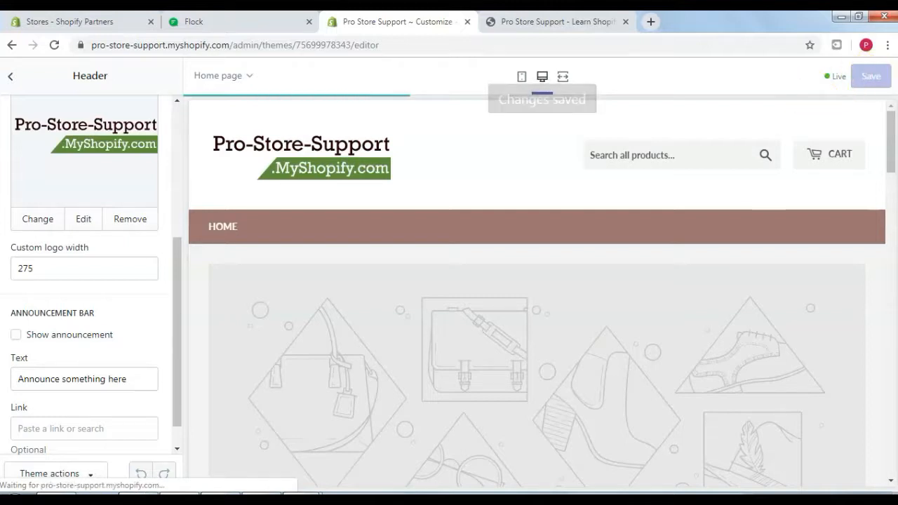
Reload the live storefront to confirm the new logo, then return to the theme editor
click(542, 23)
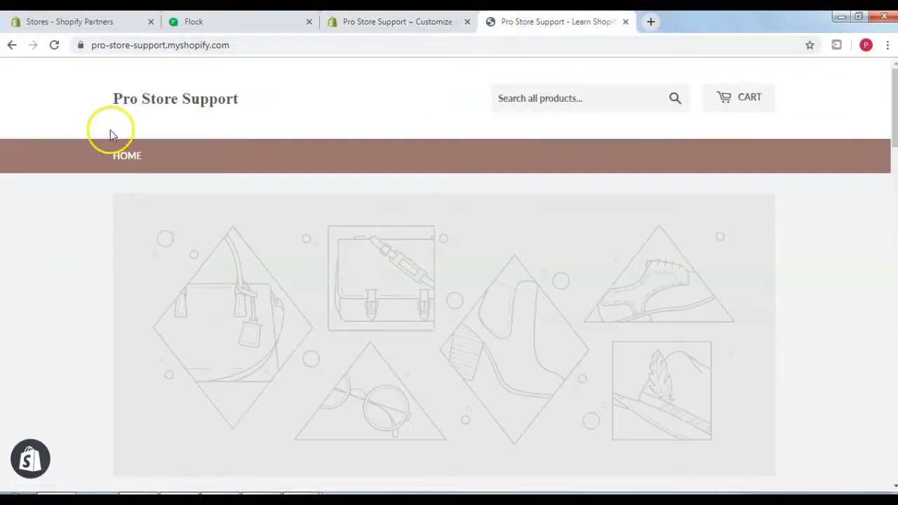
click(54, 45)
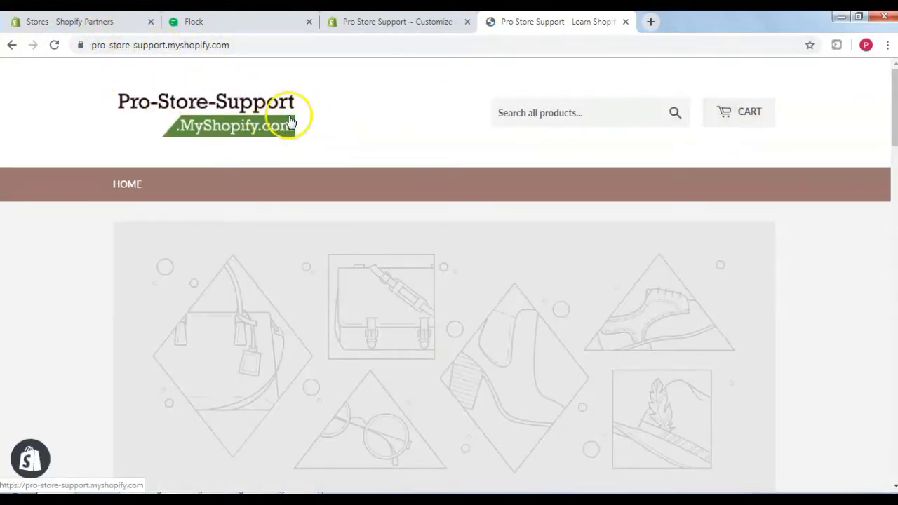
mouse_move(894, 100)
mouse_down()
mouse_move(870, 353)
mouse_move(884, 445)
mouse_move(893, 98)
mouse_up()
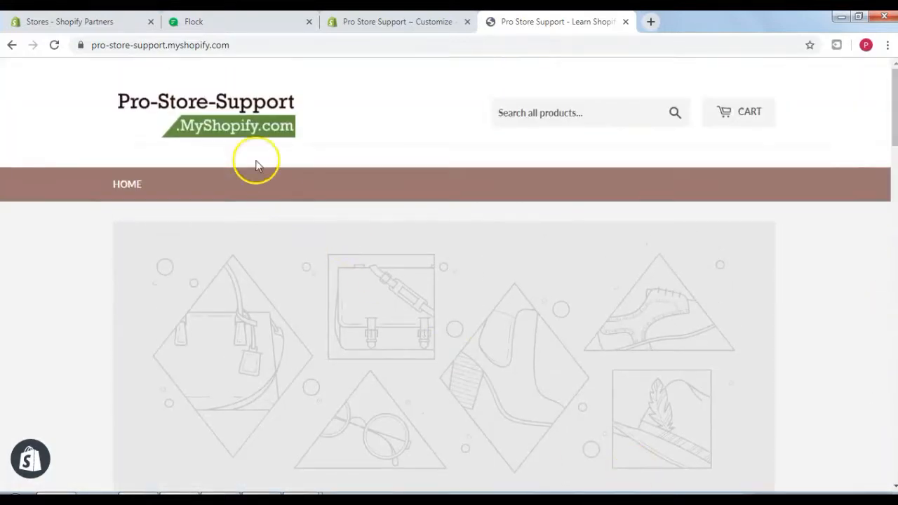
click(390, 21)
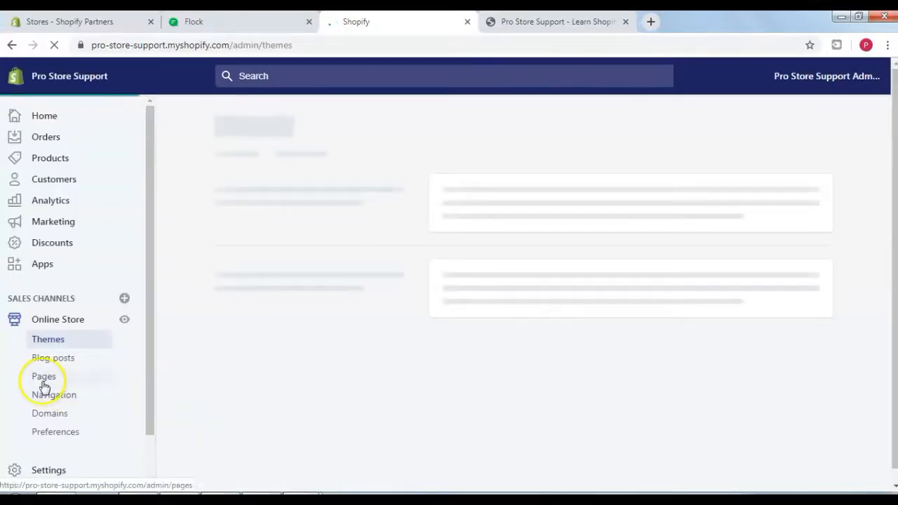
Open the Online Store > Pages list
click(44, 376)
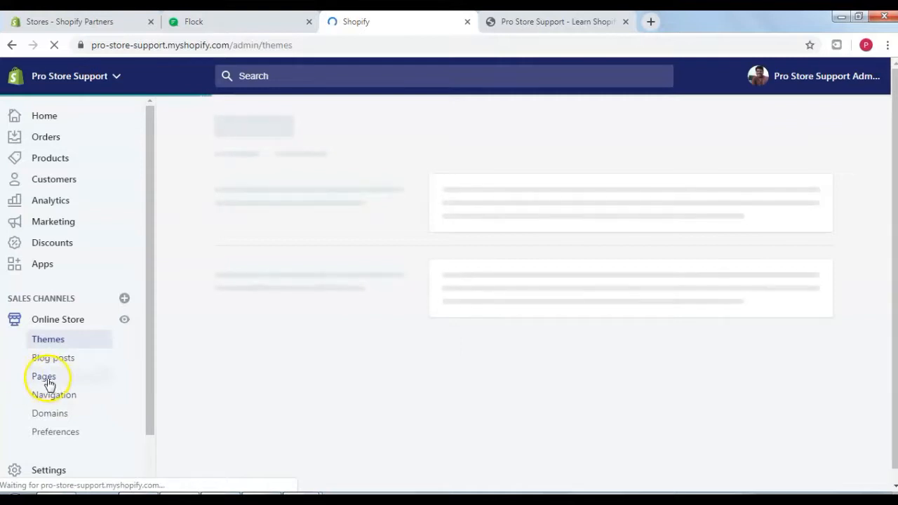
click(44, 376)
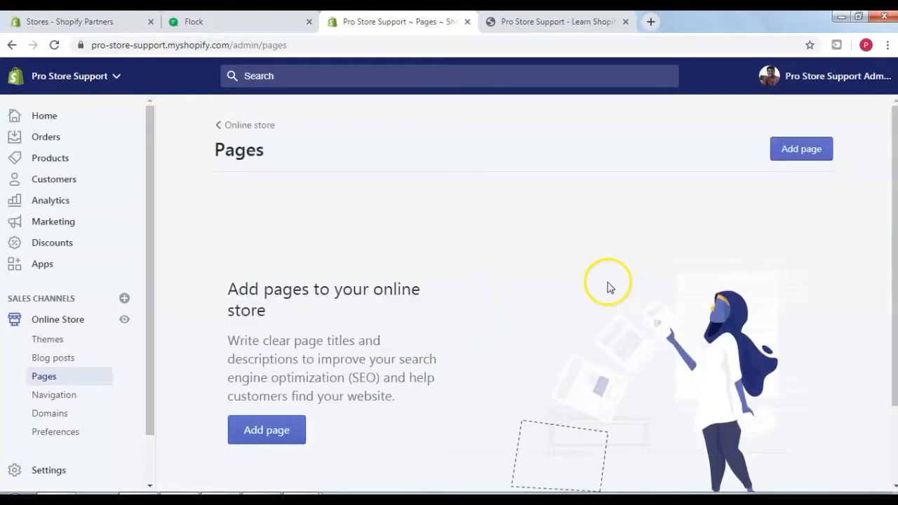
drag(150, 219, 157, 297)
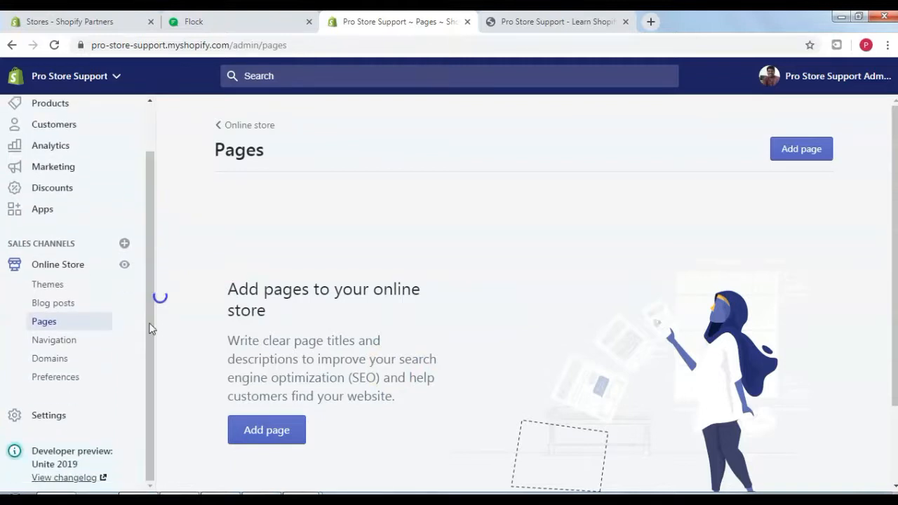
Open the admin Settings in a new tab and switch to it
right_click(54, 418)
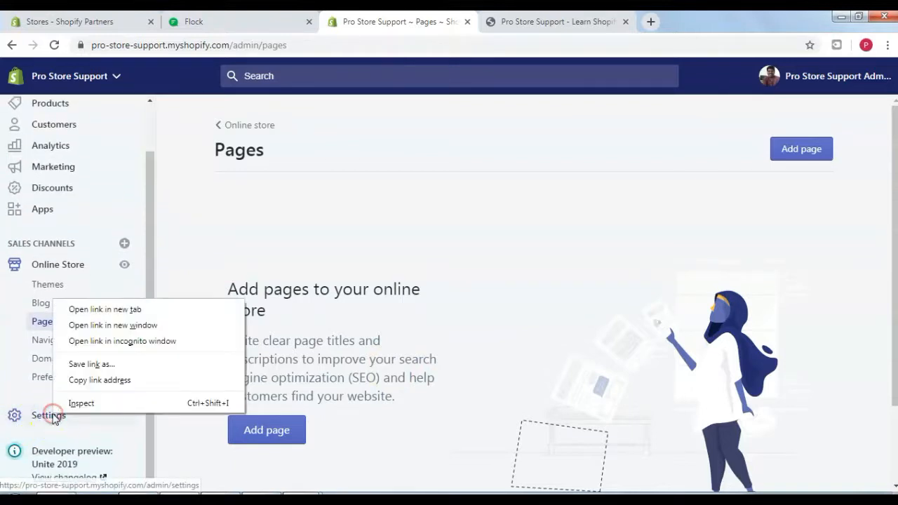
click(87, 311)
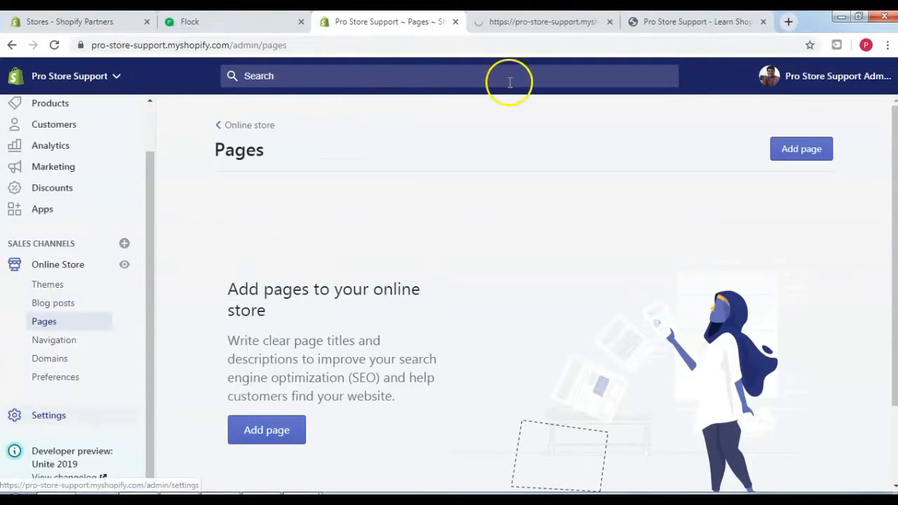
click(568, 19)
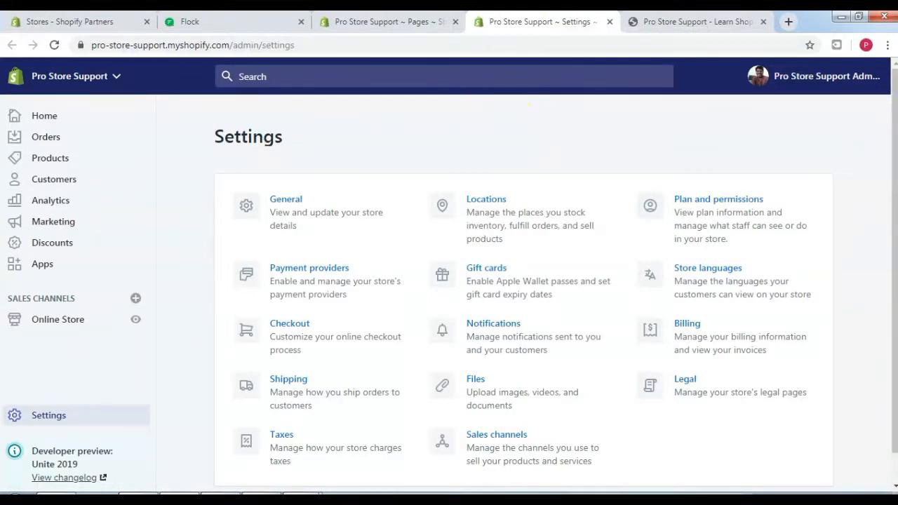
Open the Legal settings page
scroll(701, 389, down, 1)
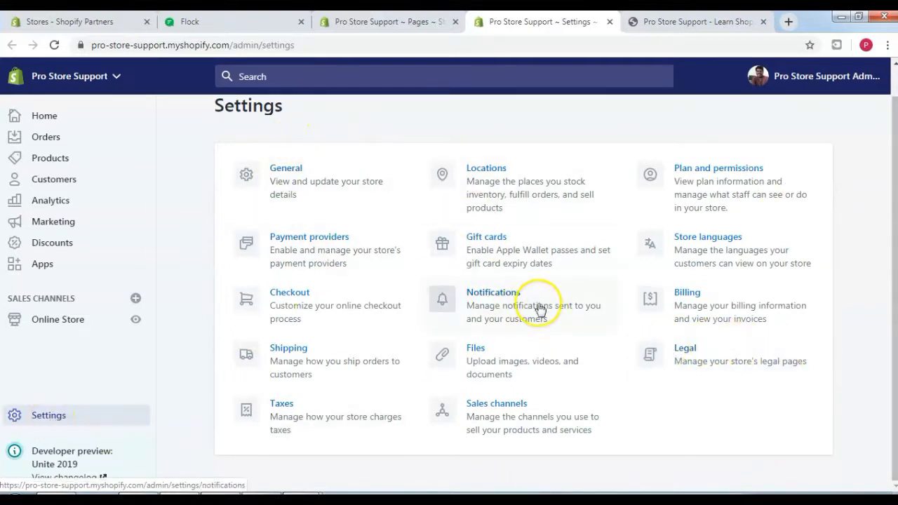
click(686, 351)
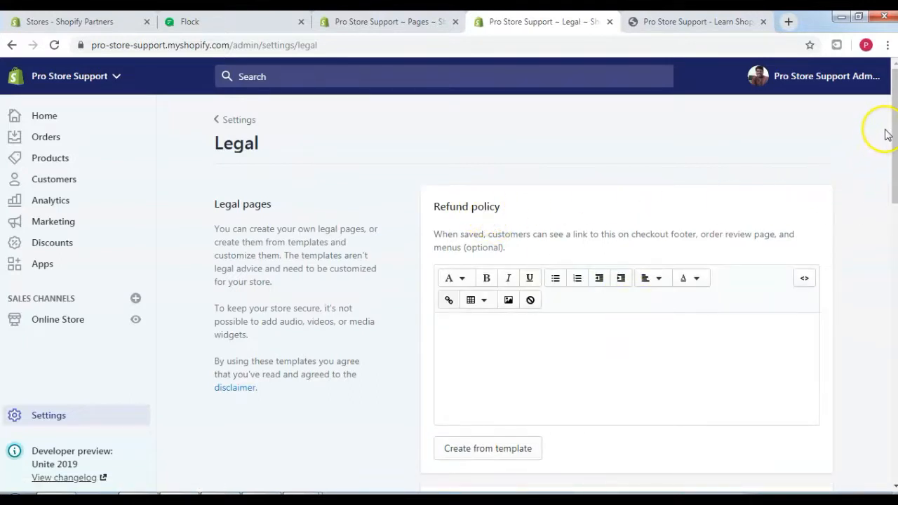
drag(894, 132, 895, 162)
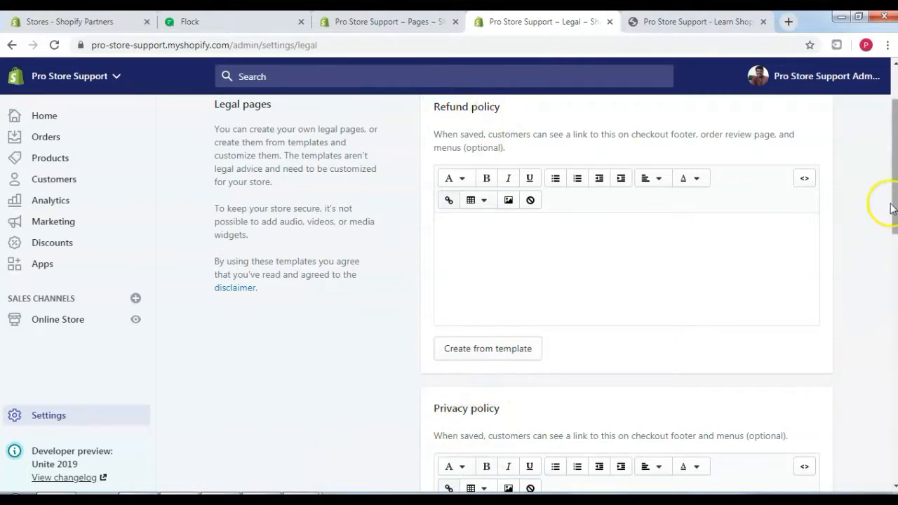
mouse_move(894, 195)
mouse_down()
mouse_move(892, 371)
mouse_move(893, 195)
mouse_up()
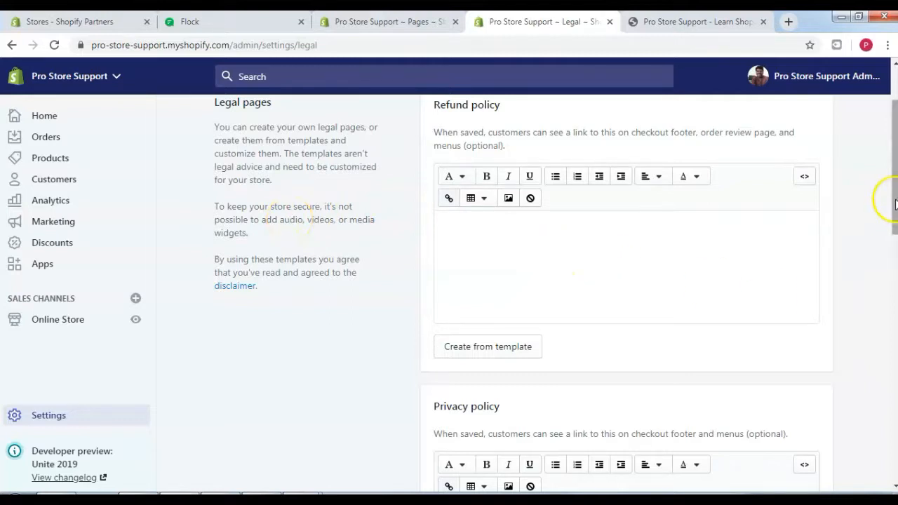
scroll(895, 203, up, 1)
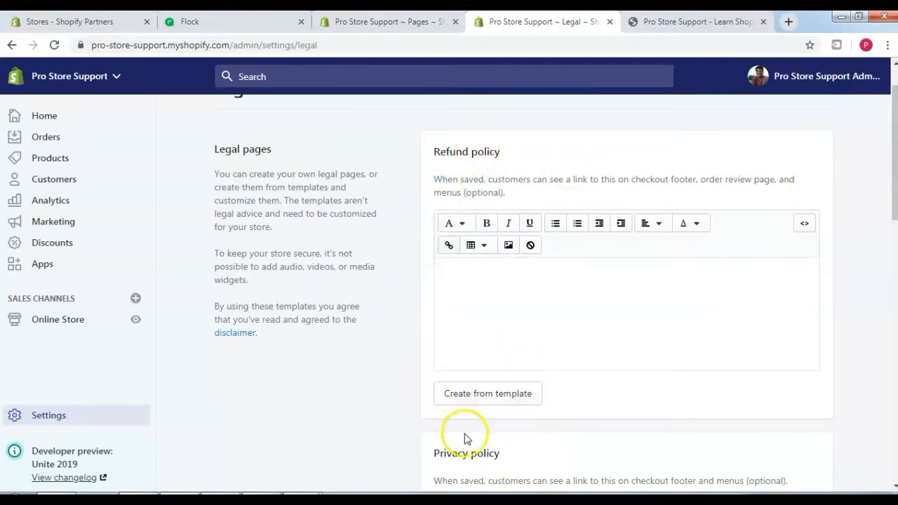
Fill the Refund policy from the template, select all its text, and return to Pages
click(500, 402)
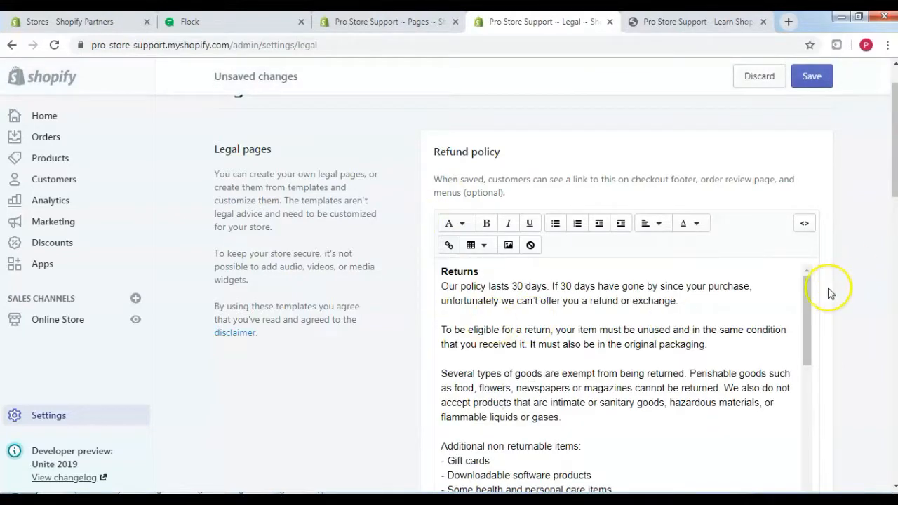
drag(809, 294, 826, 303)
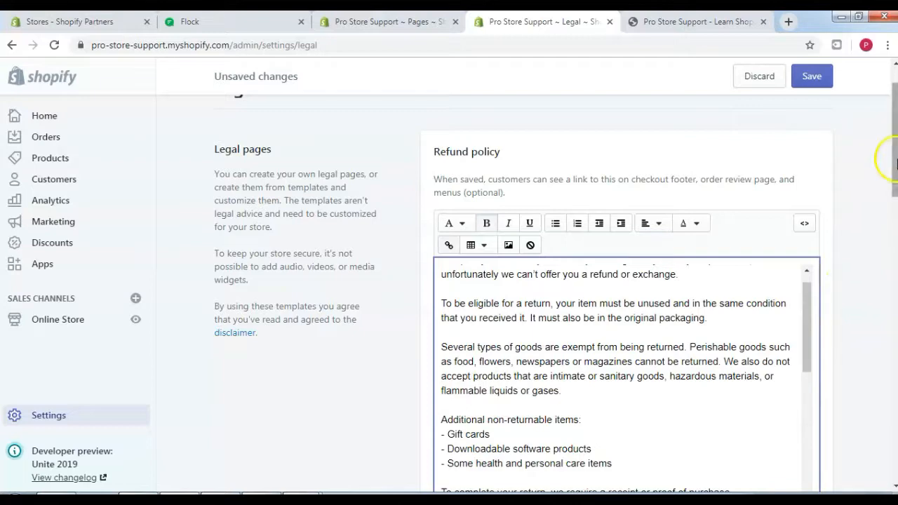
drag(896, 163, 896, 188)
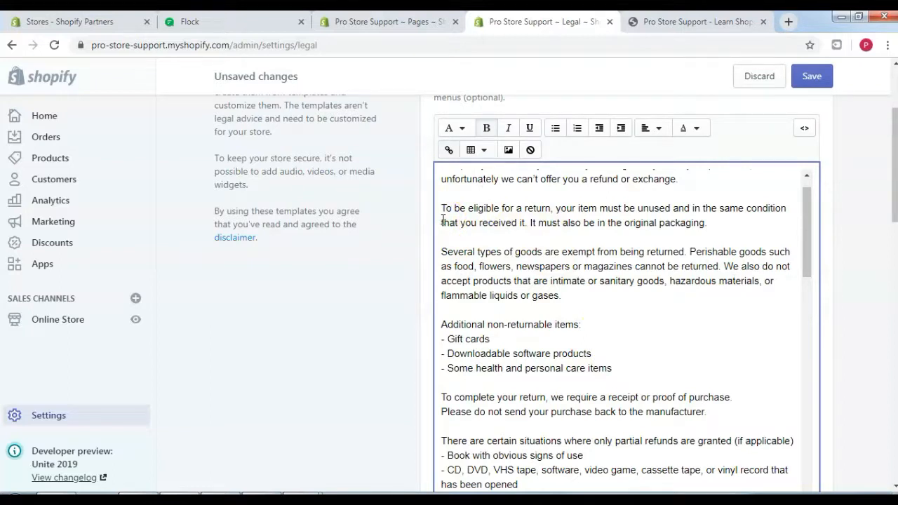
drag(806, 210, 811, 176)
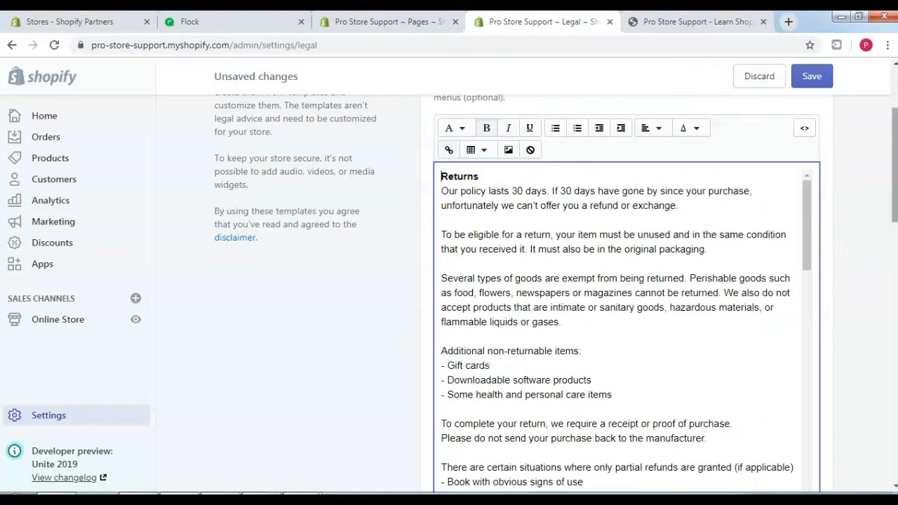
drag(892, 209, 891, 234)
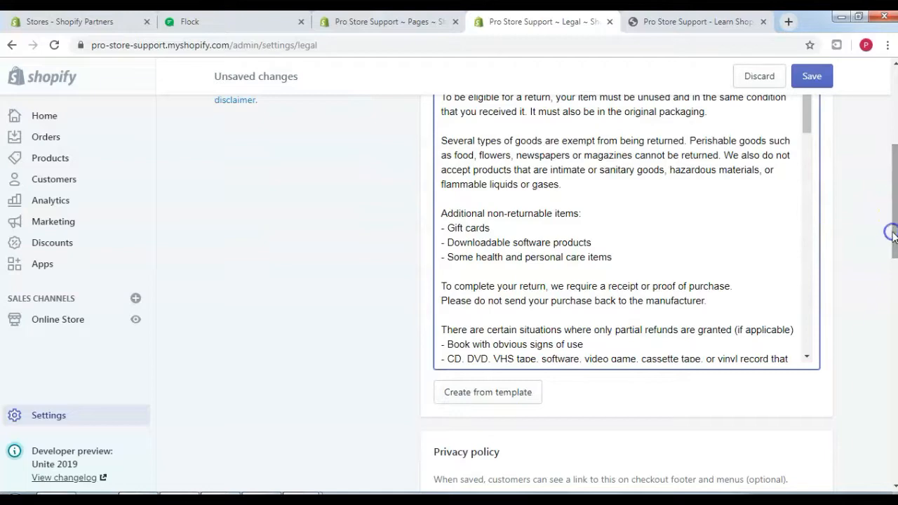
mouse_move(812, 117)
mouse_down()
mouse_move(811, 171)
mouse_move(828, 116)
mouse_up()
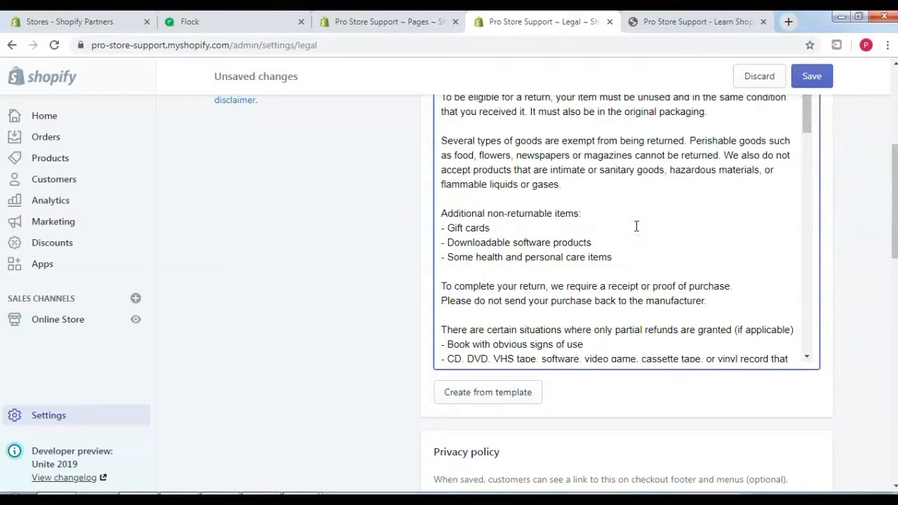
key(ctrl+a)
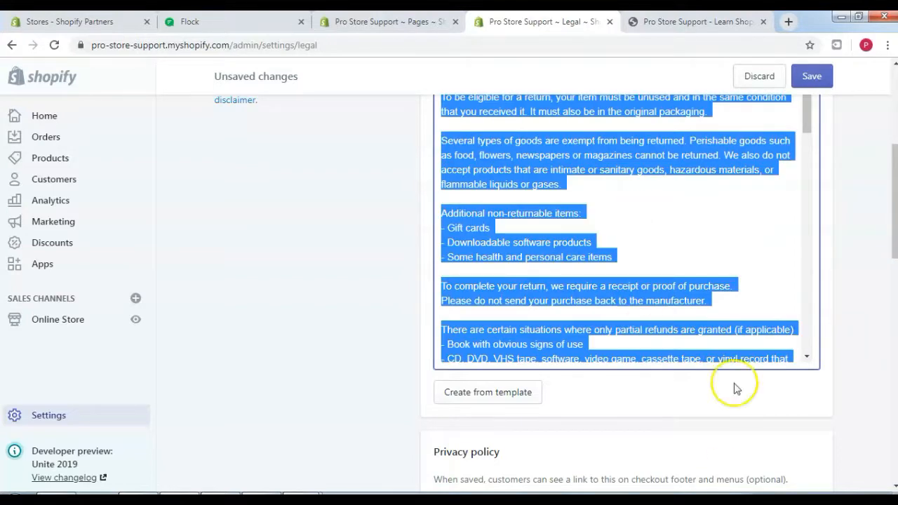
click(391, 17)
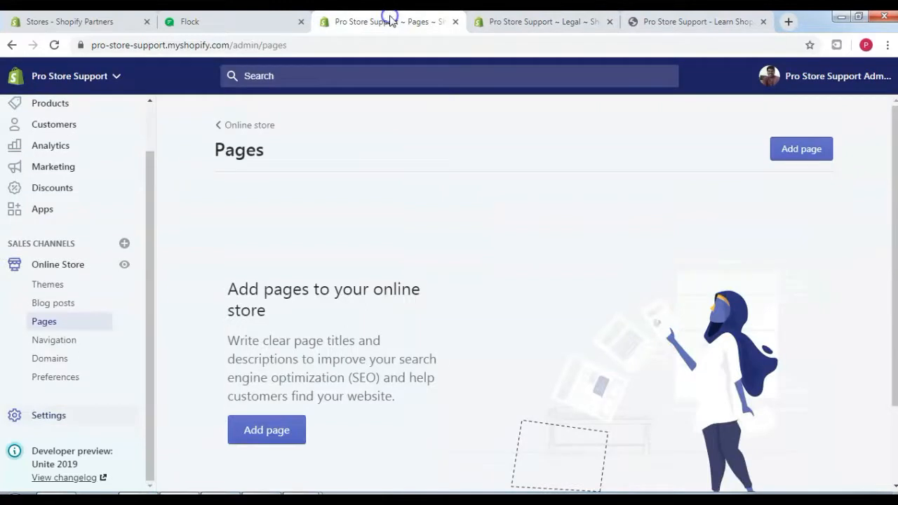
Create and save a page titled Refund Policy with the pasted refund policy text
click(808, 150)
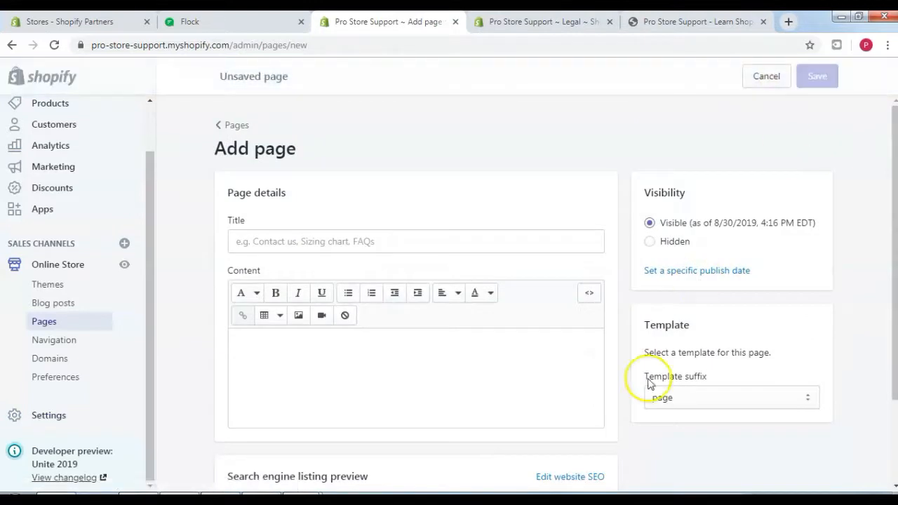
click(390, 240)
click(528, 22)
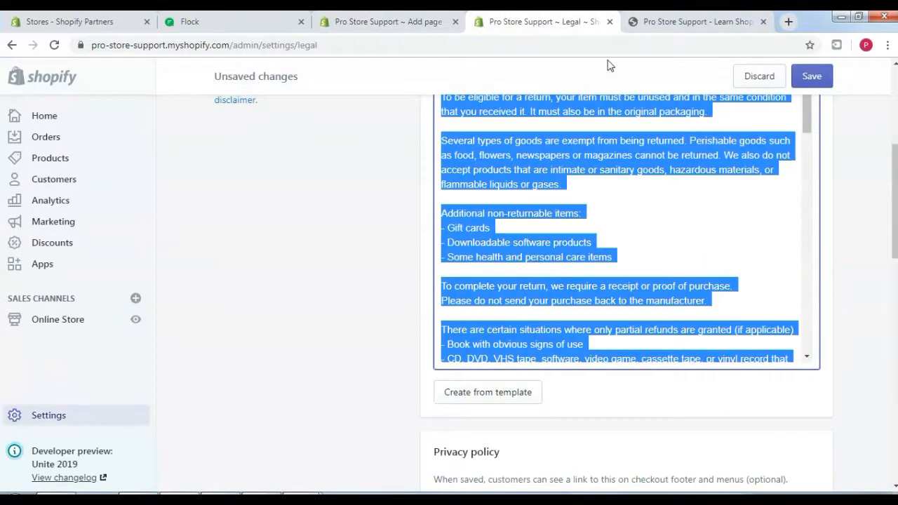
drag(894, 211, 894, 139)
click(379, 21)
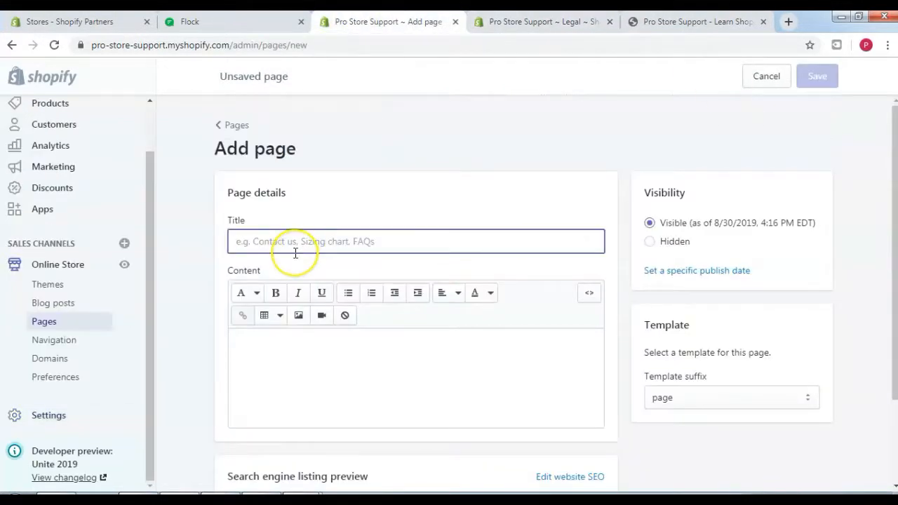
text(Refund Policy)
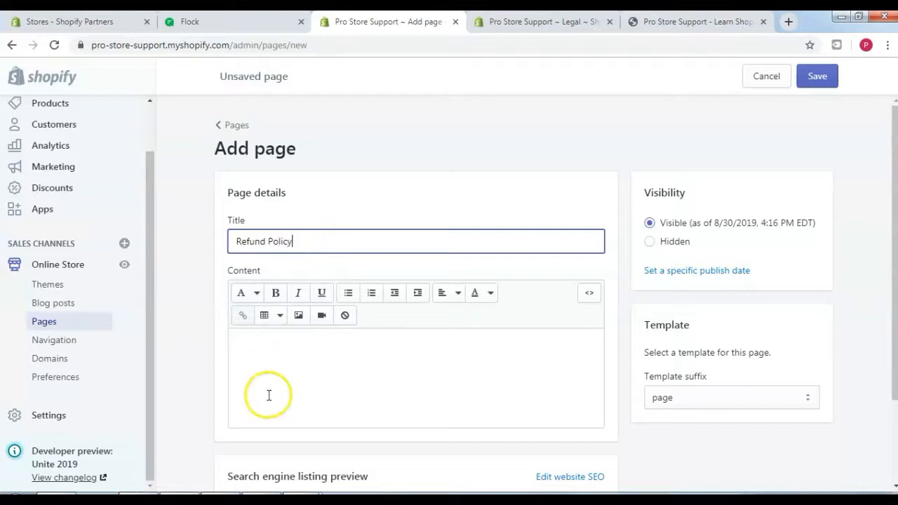
click(268, 359)
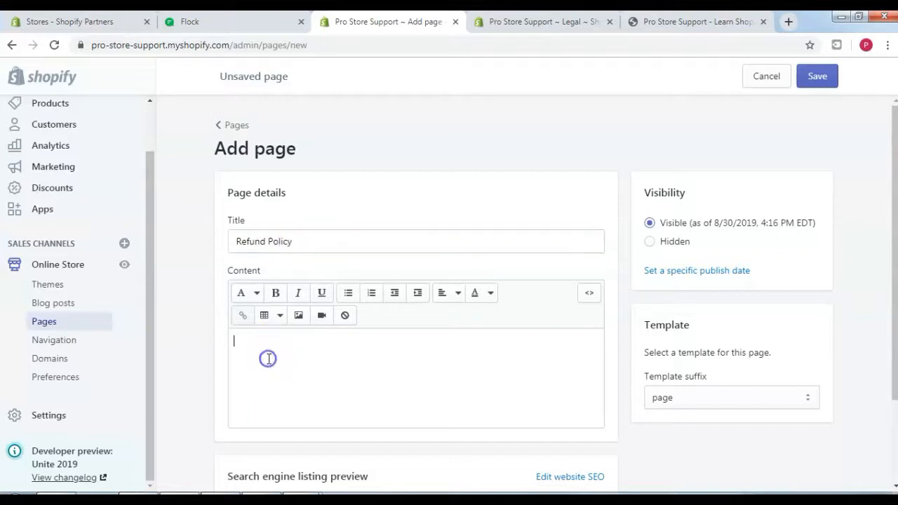
key(ctrl+v)
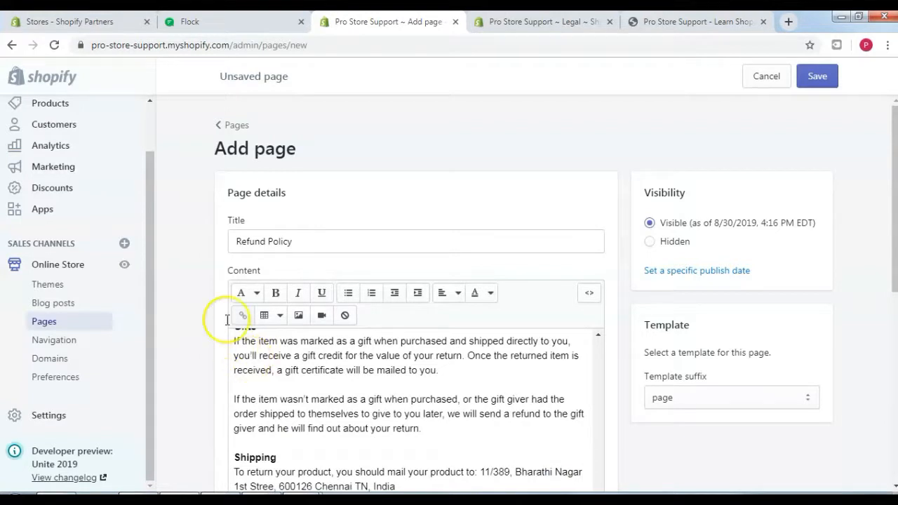
click(818, 77)
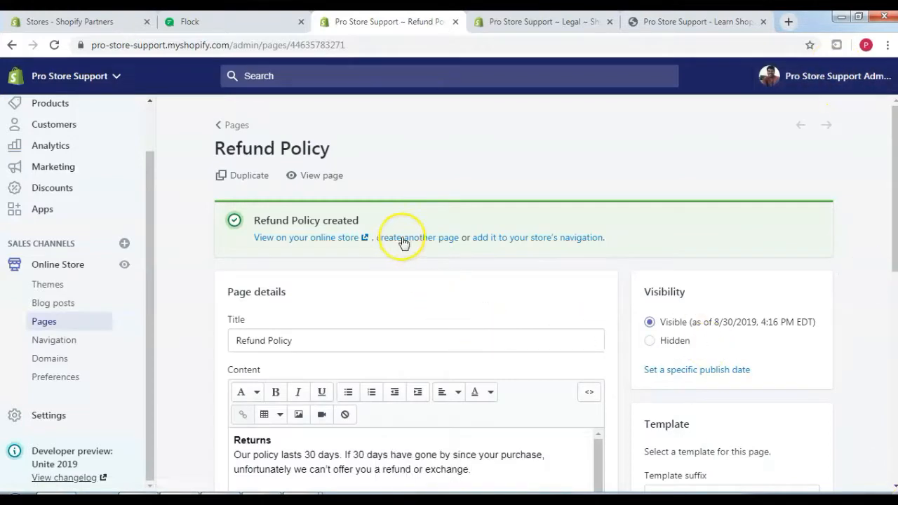
Start another new page, then go back to the Legal policy settings
click(409, 237)
click(411, 234)
click(570, 25)
drag(890, 136, 887, 294)
Fill the privacy policy with its template text and select all of it
click(485, 414)
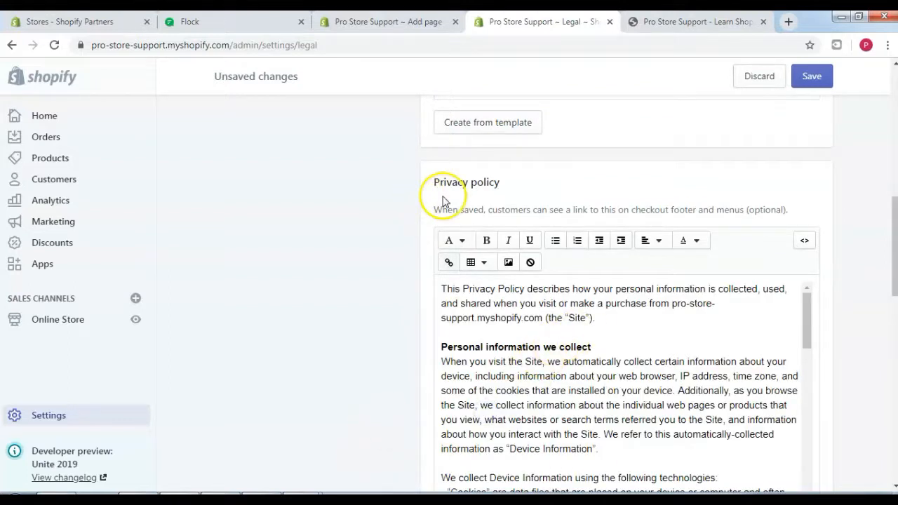
click(642, 322)
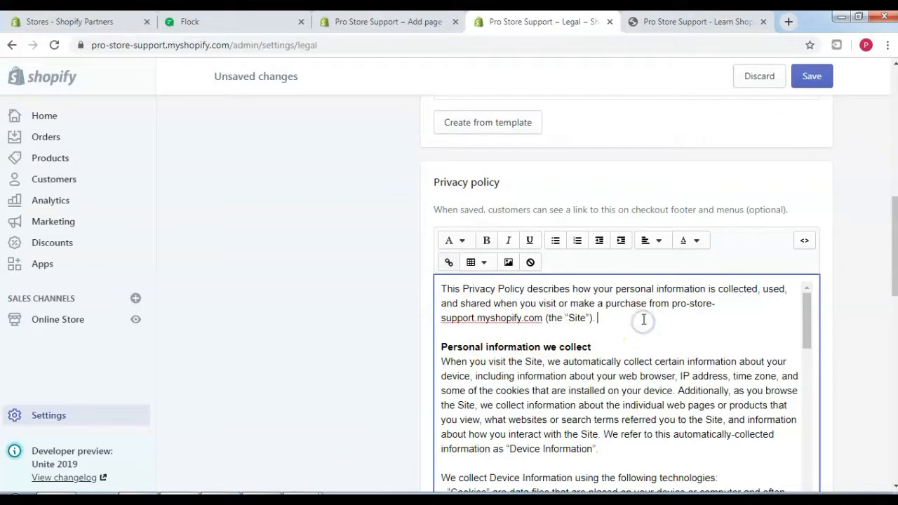
key(ctrl+a)
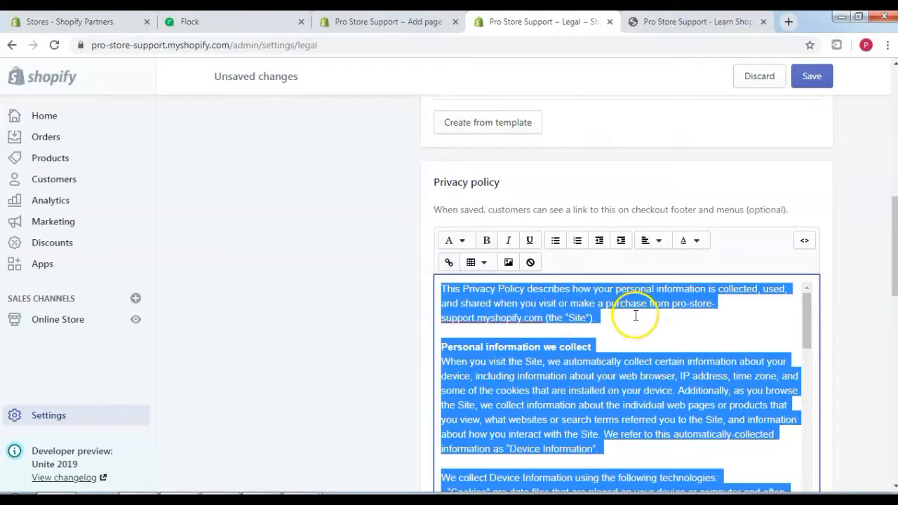
Paste the text into a new page titled 'Privacy Policy', save it, and start another page
click(376, 15)
click(339, 362)
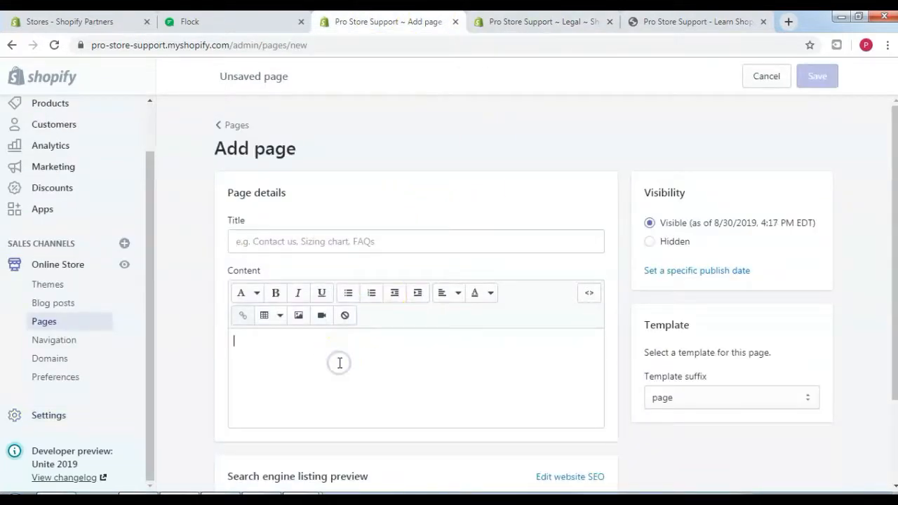
key(ctrl+v)
click(353, 240)
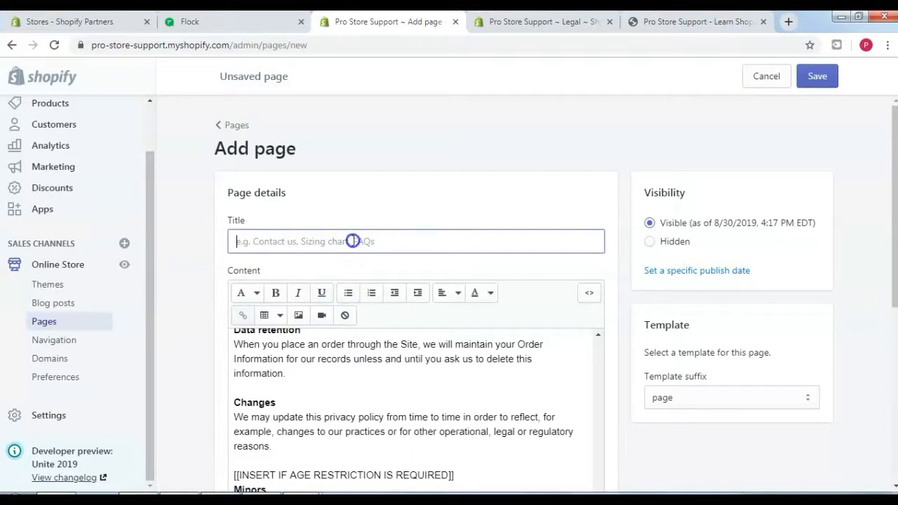
text(Privacy Policy)
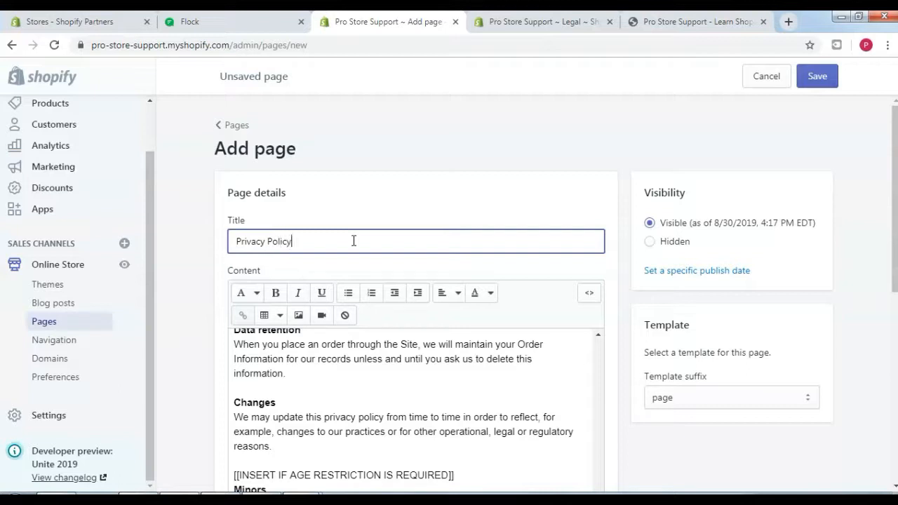
click(819, 77)
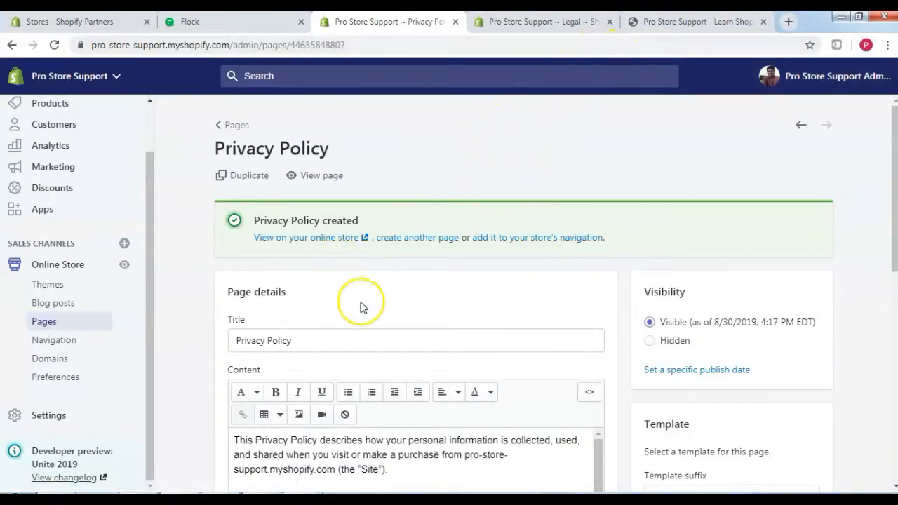
click(413, 239)
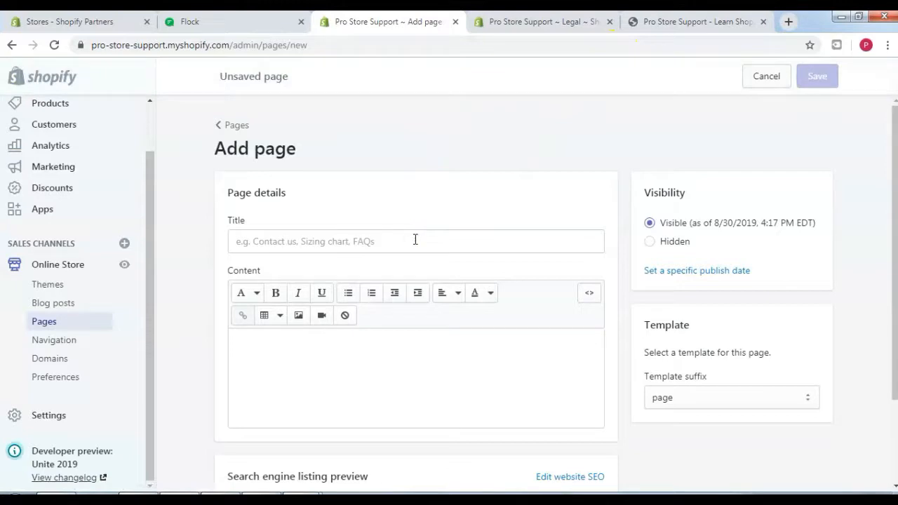
Back in Legal settings, fill the terms of service from template and select all its text
click(566, 22)
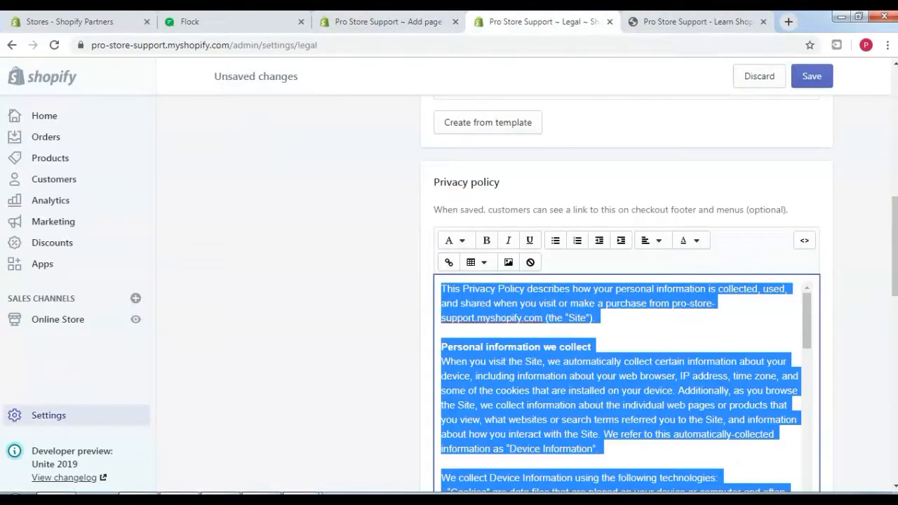
scroll(891, 235, down, 5)
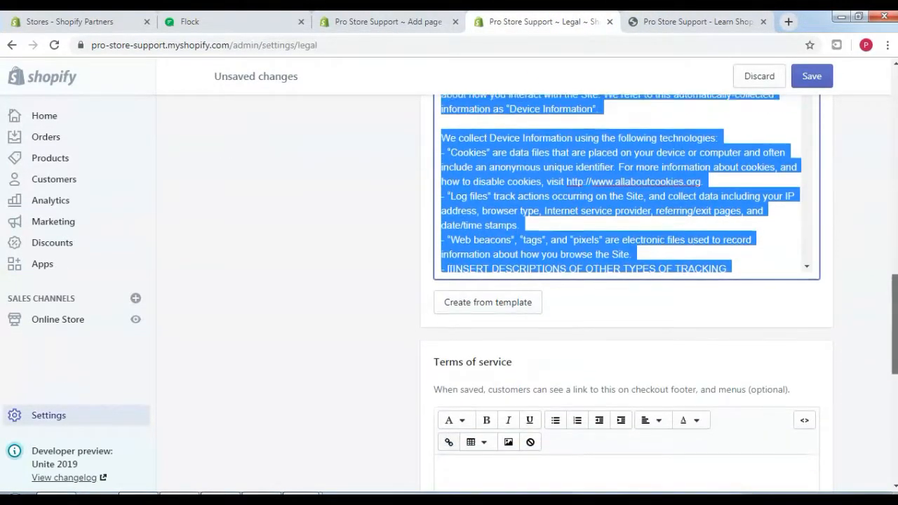
scroll(892, 351, down, 3)
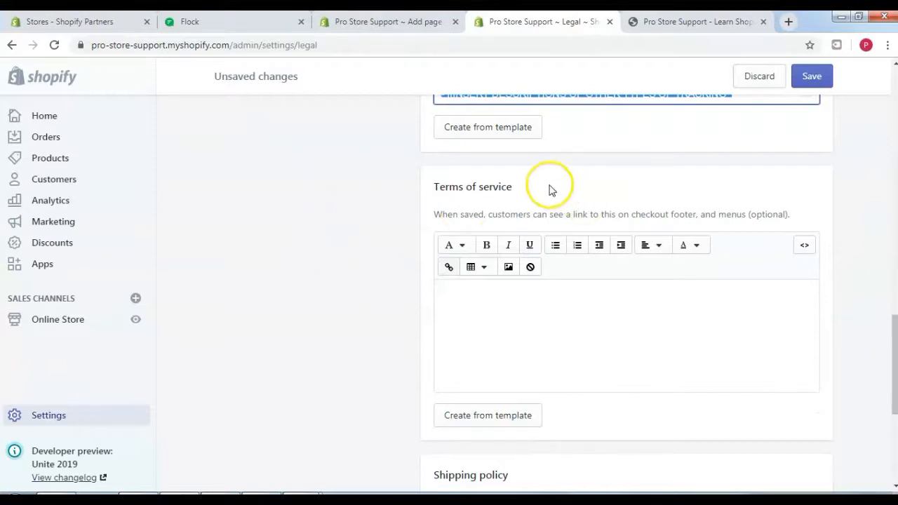
click(501, 419)
click(535, 346)
key(ctrl+a)
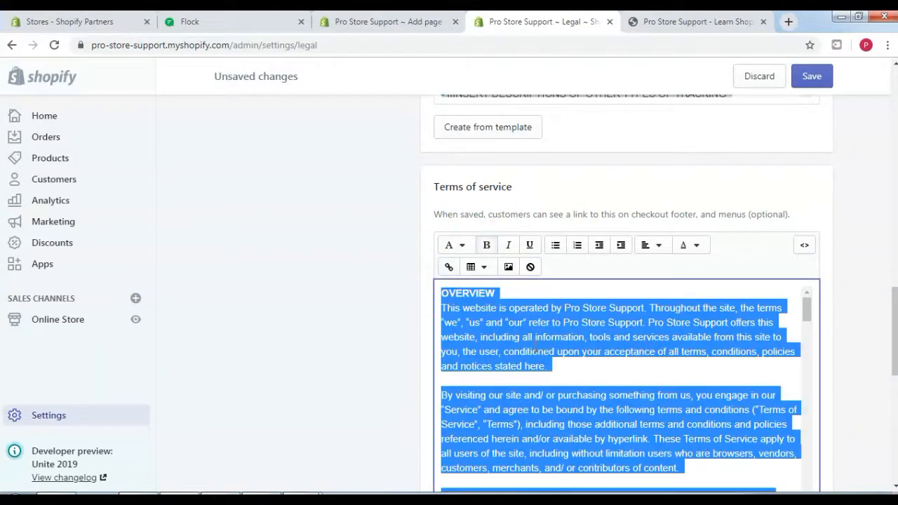
Title the new page 'Terms Of Service' and paste the terms text into its content
click(369, 21)
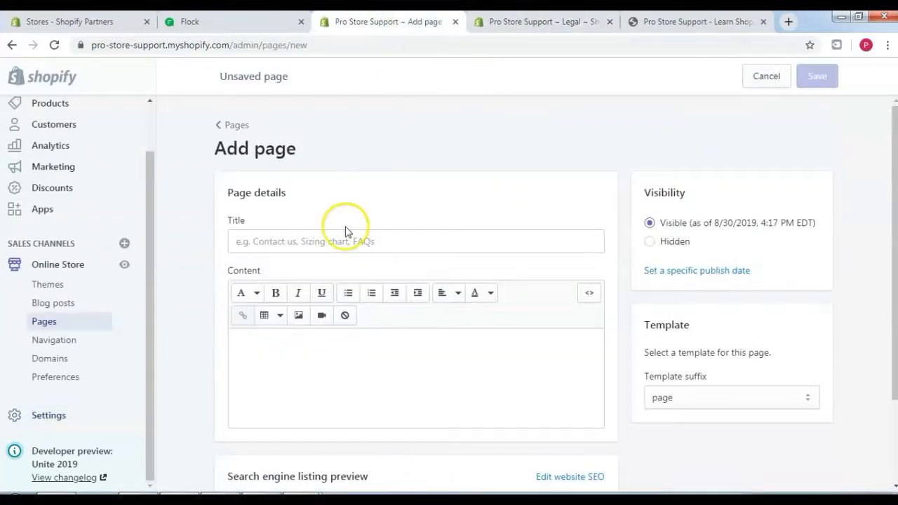
click(340, 232)
text(Terms Of Service)
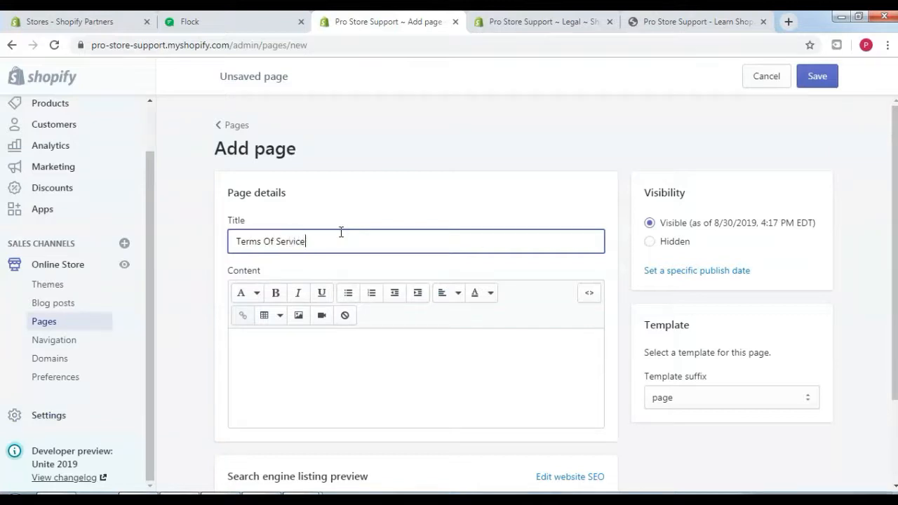
click(408, 349)
key(ctrl+v)
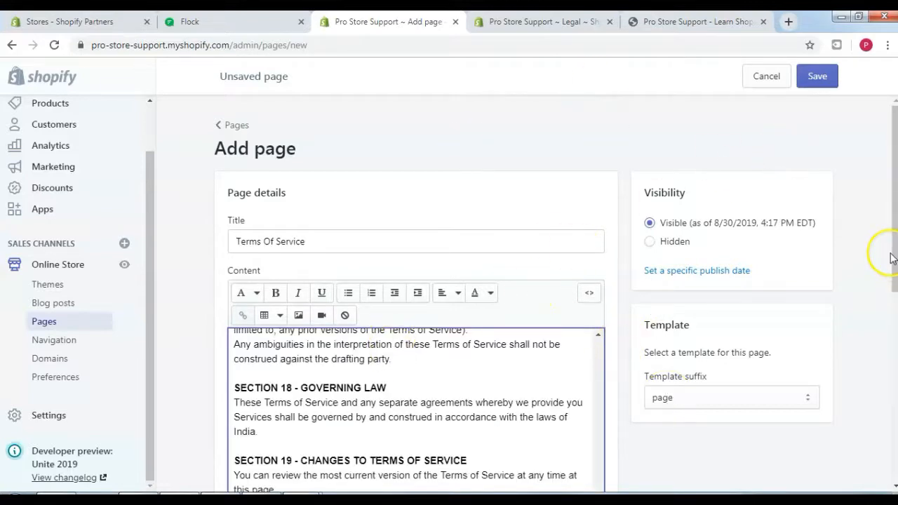
Save the Terms Of Service page and start another new page
drag(893, 234, 893, 302)
drag(597, 486, 600, 370)
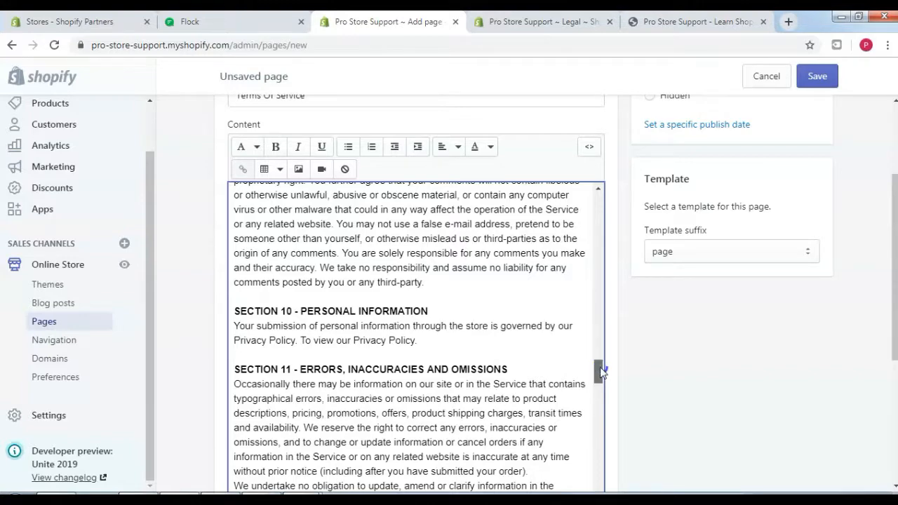
drag(600, 369, 595, 196)
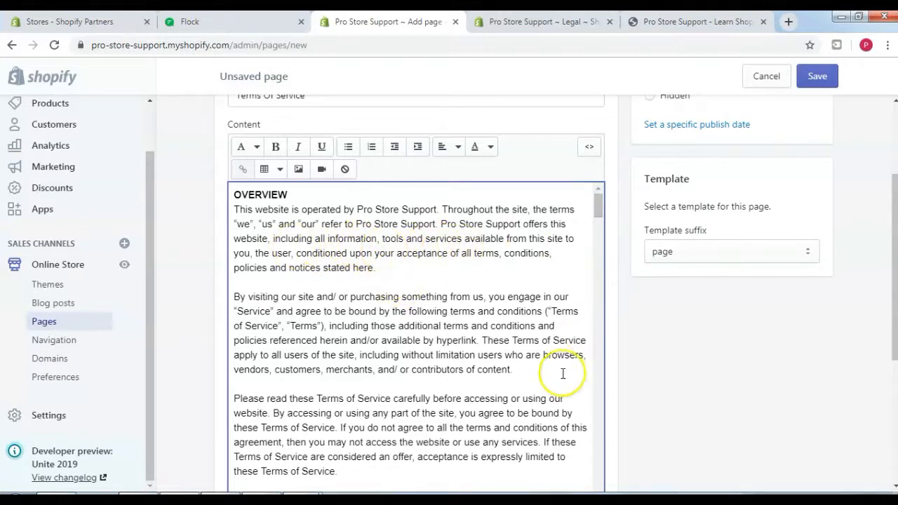
drag(895, 309, 896, 258)
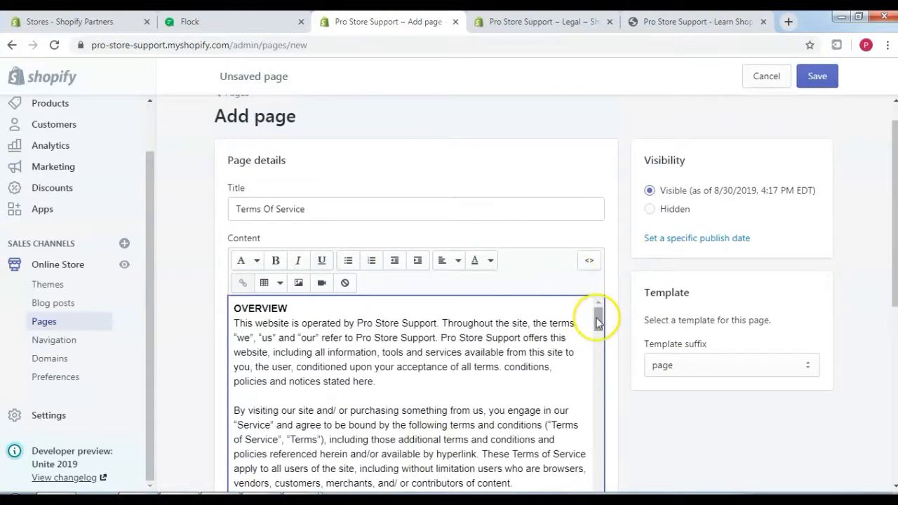
click(823, 76)
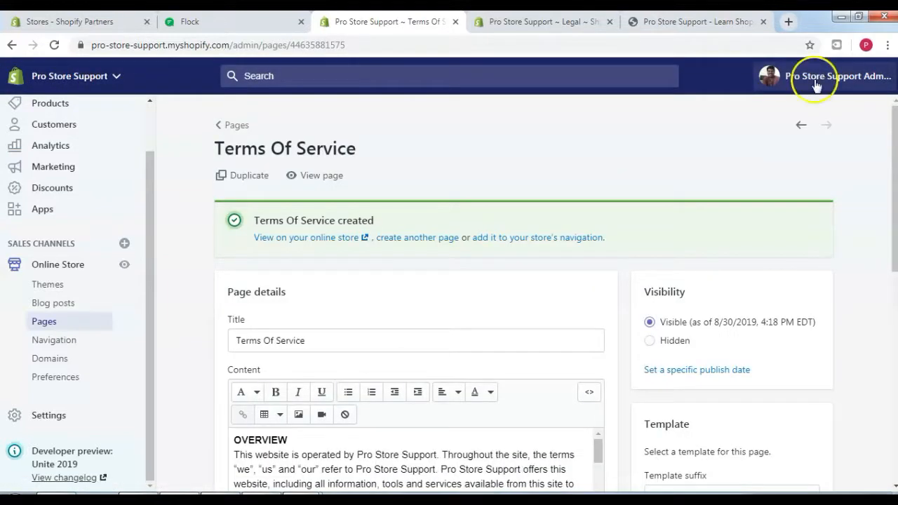
click(424, 239)
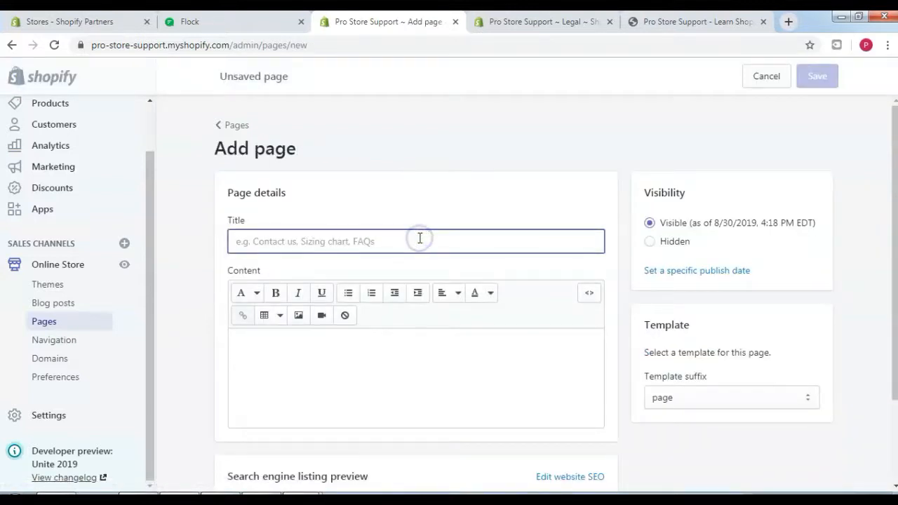
Title the new page 'Contact us' and open the Apps section in a new browser tab
text(Contact us)
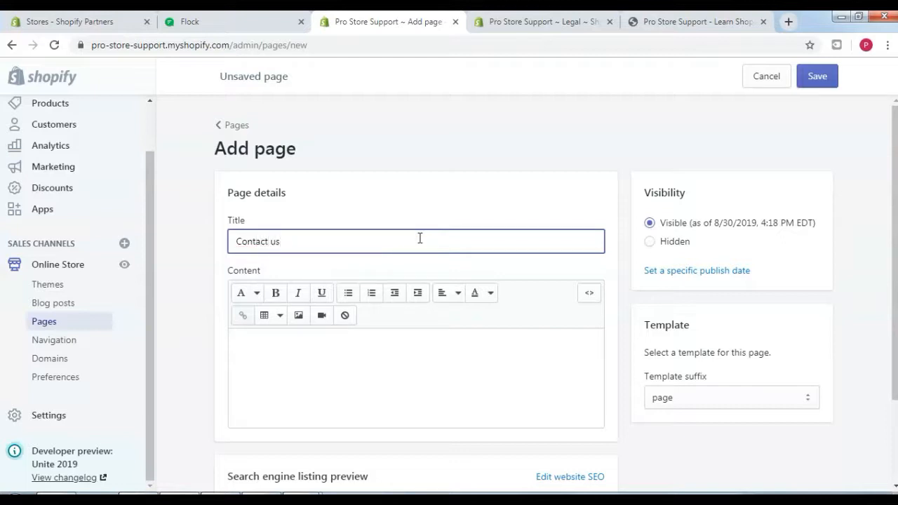
click(617, 144)
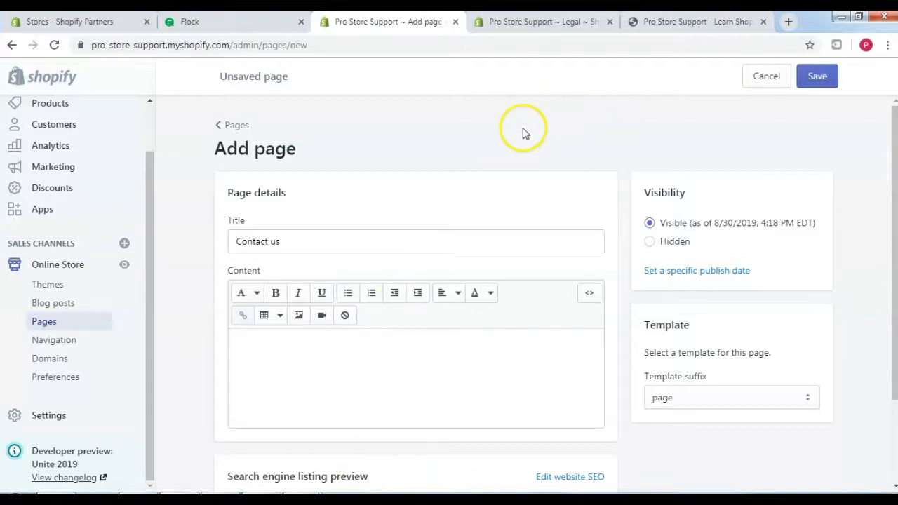
right_click(41, 209)
click(67, 219)
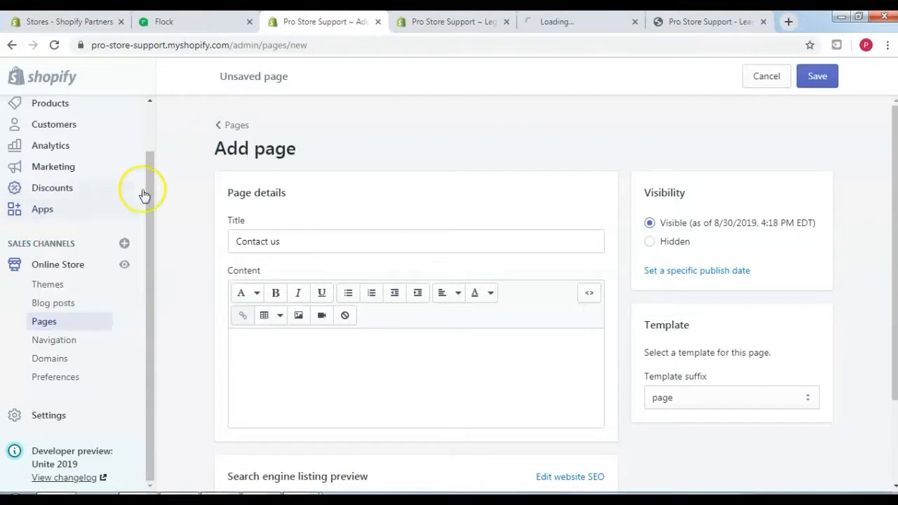
Go to the Shopify App Store and search for 'contact form' apps
click(565, 19)
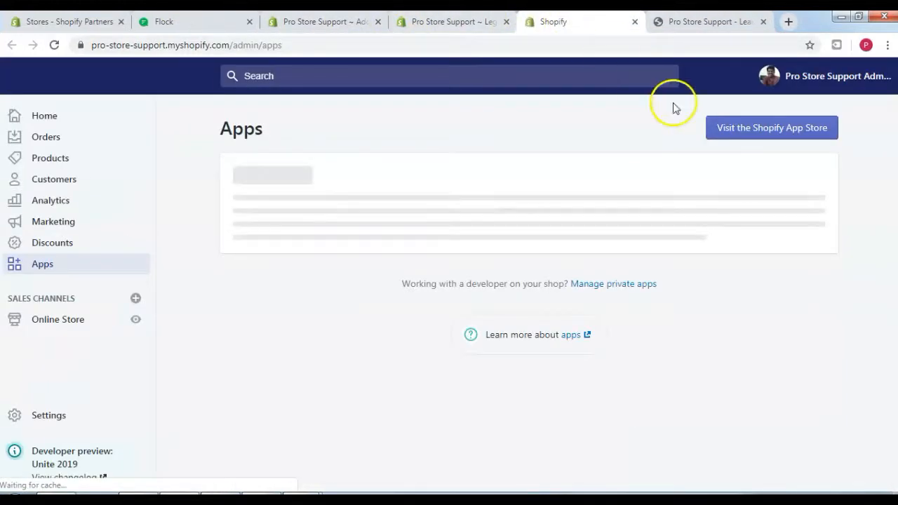
click(792, 132)
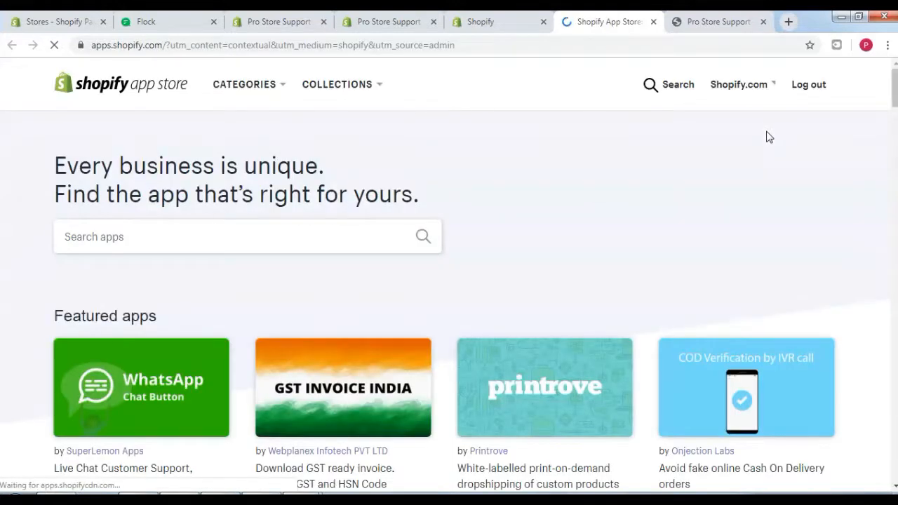
click(259, 237)
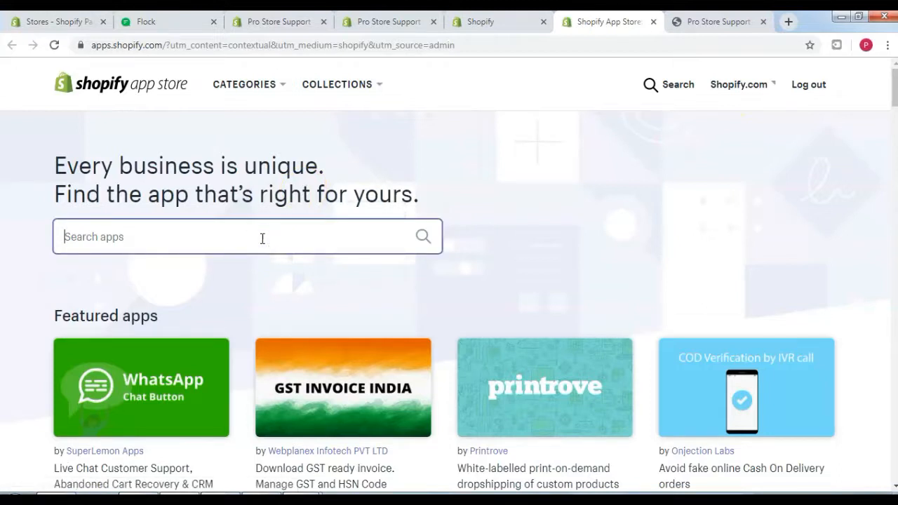
text(contact form)
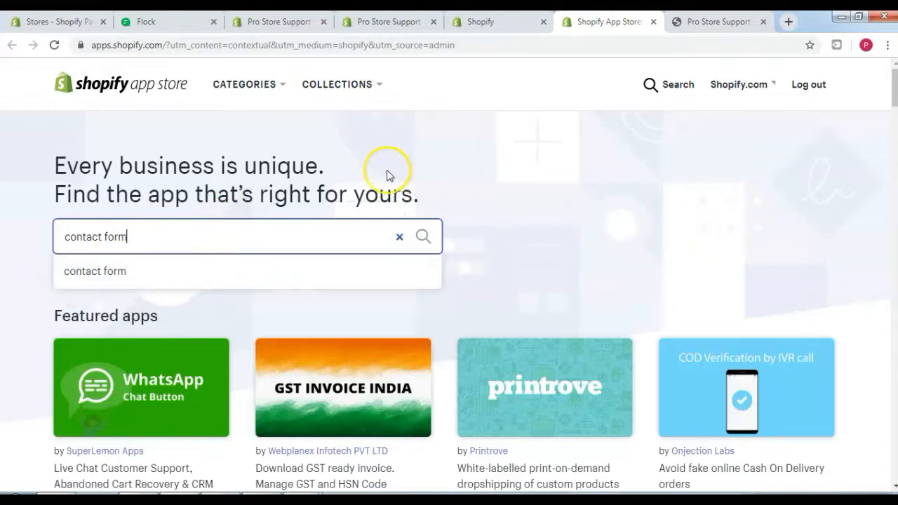
click(98, 270)
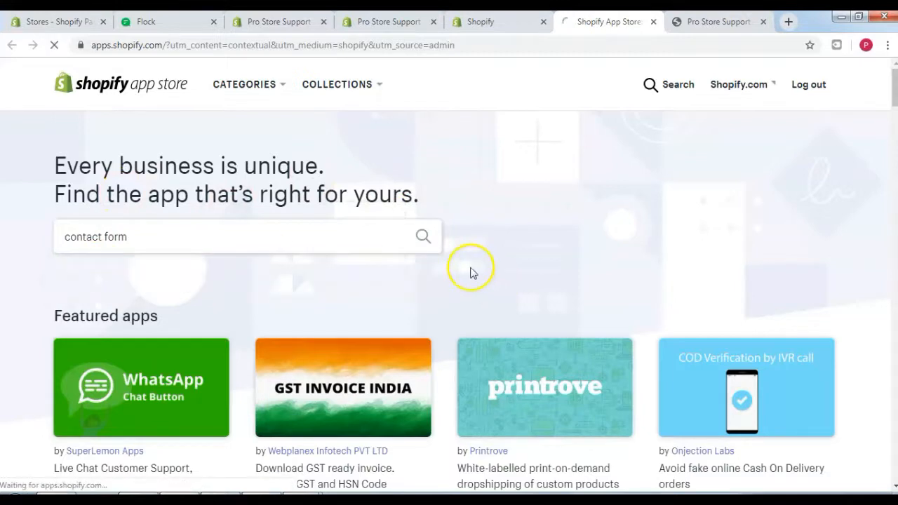
click(423, 235)
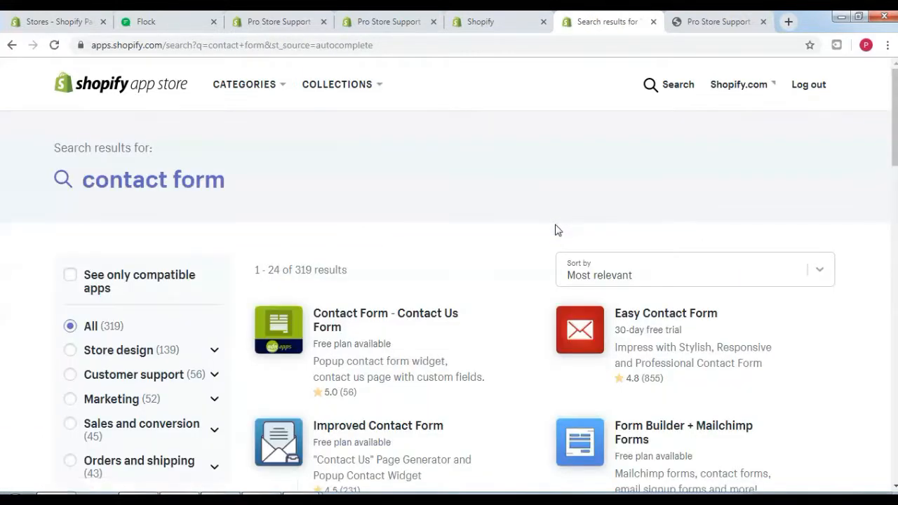
Open the Simple Contact Us Form listing by HulkApps.com and choose Add app
drag(893, 126, 886, 198)
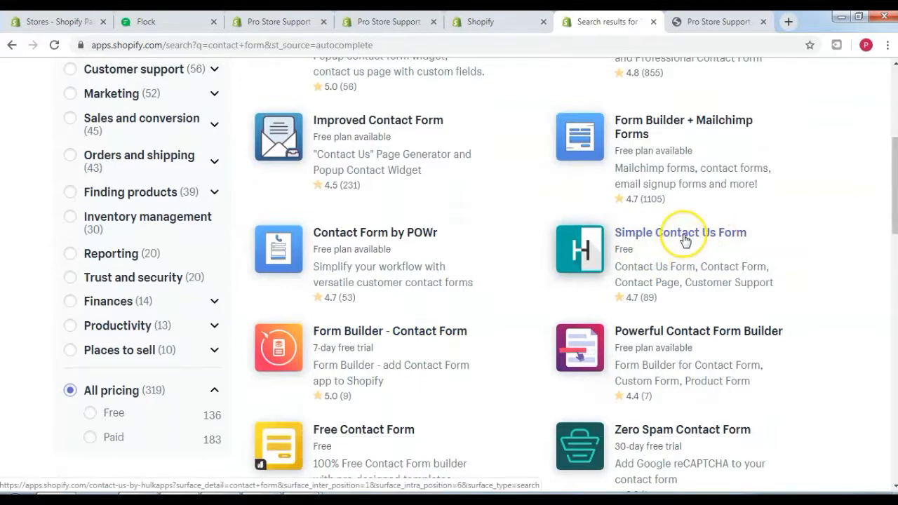
click(683, 236)
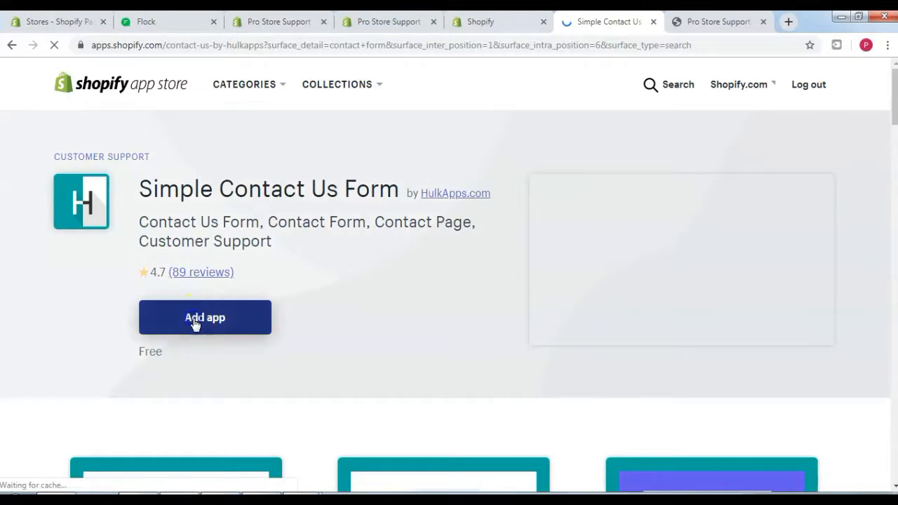
click(199, 325)
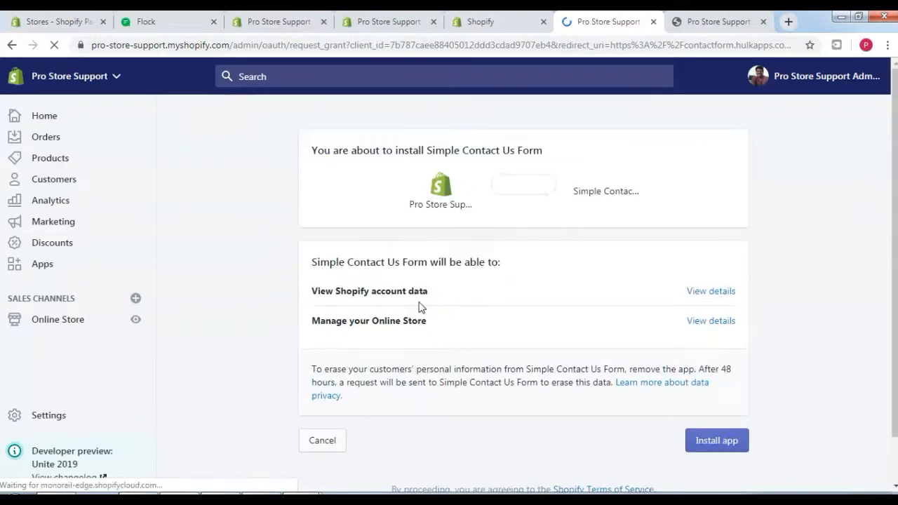
Install the Simple Contact Us Form app and scroll through its Contact Data page
click(727, 442)
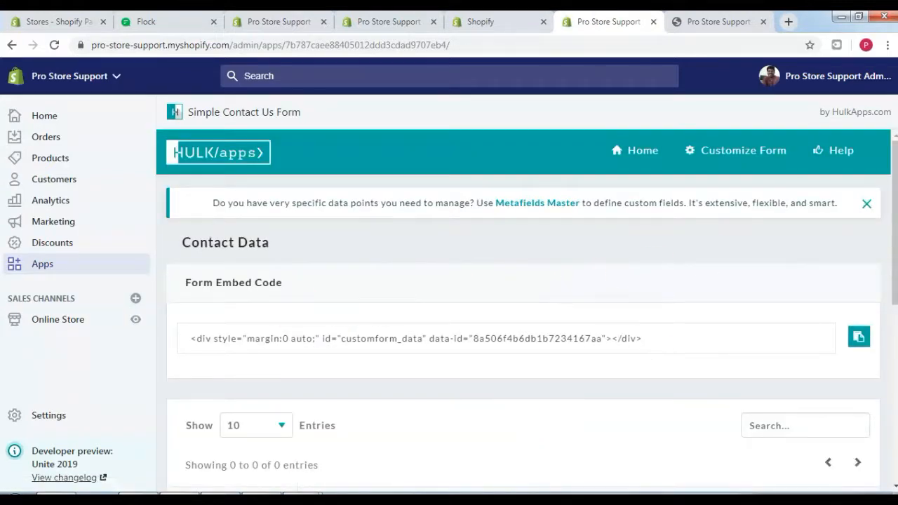
scroll(893, 179, down, 3)
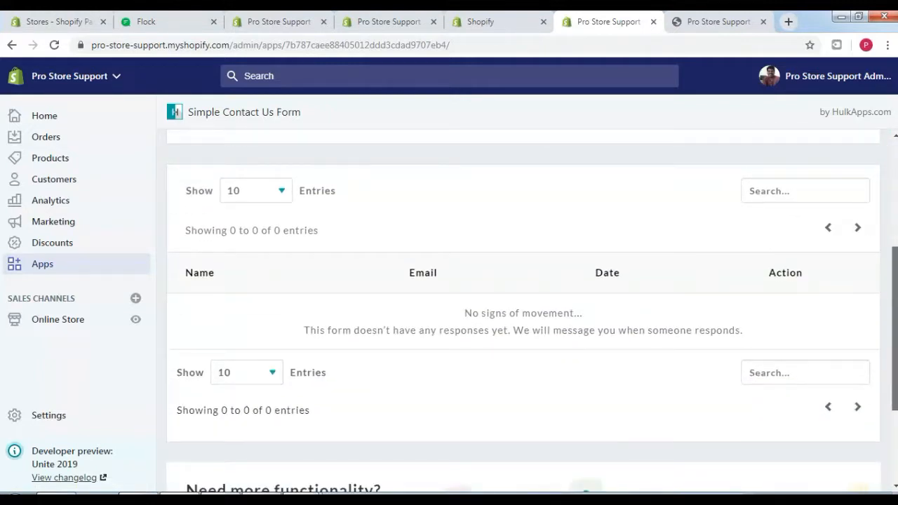
drag(894, 286, 895, 179)
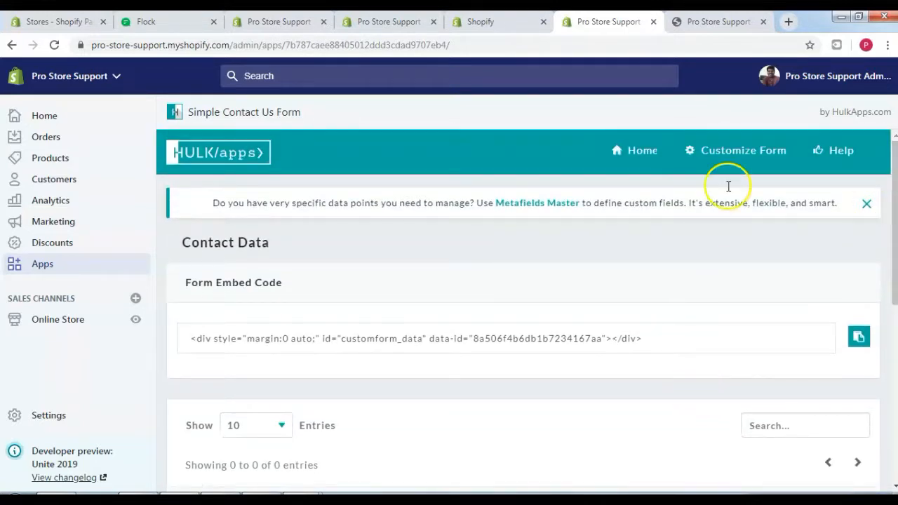
Open Customize Form and review the Customize Fields step before moving on
click(778, 156)
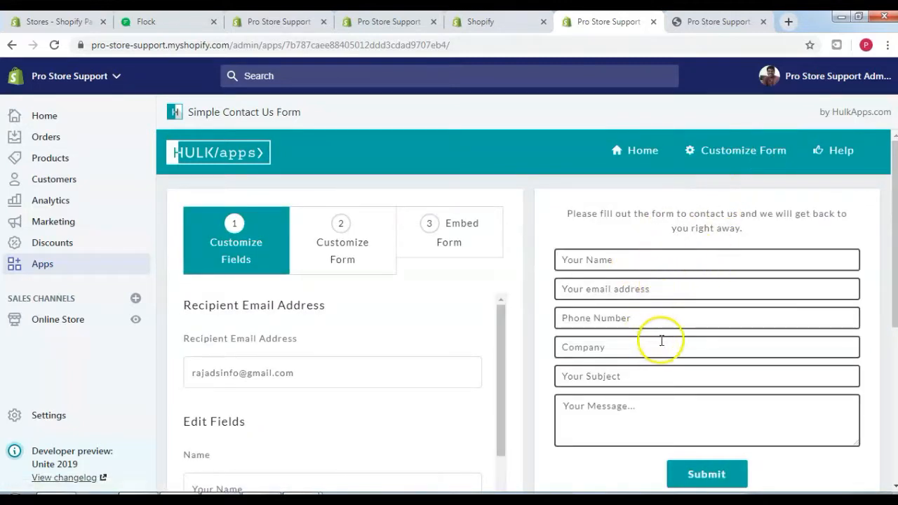
scroll(895, 185, down, 1)
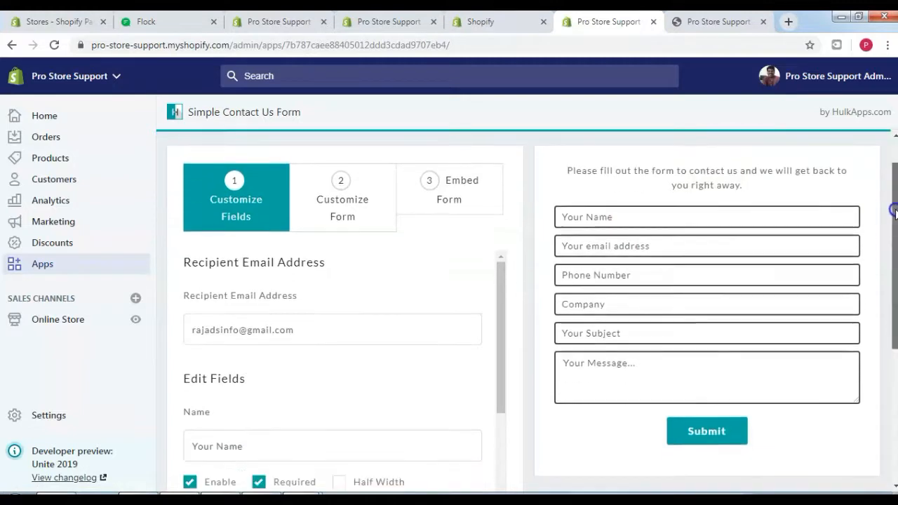
drag(500, 264, 492, 450)
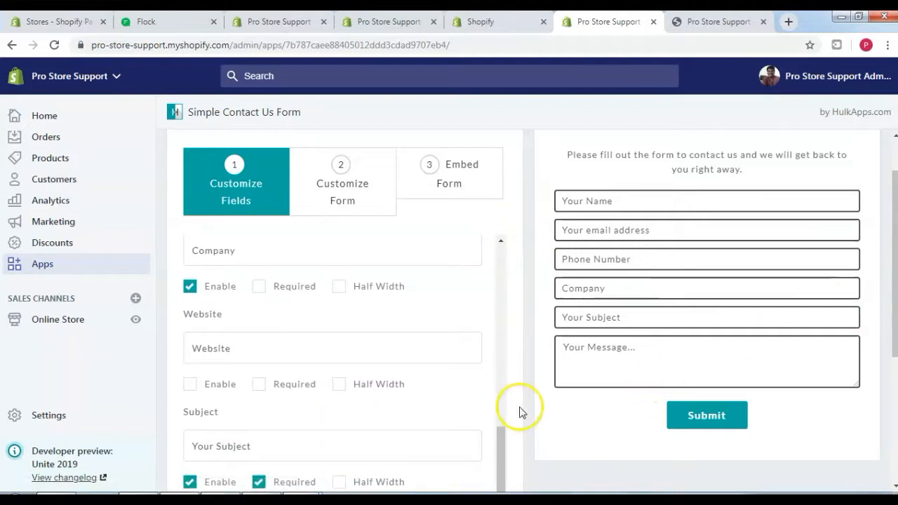
drag(894, 306, 892, 383)
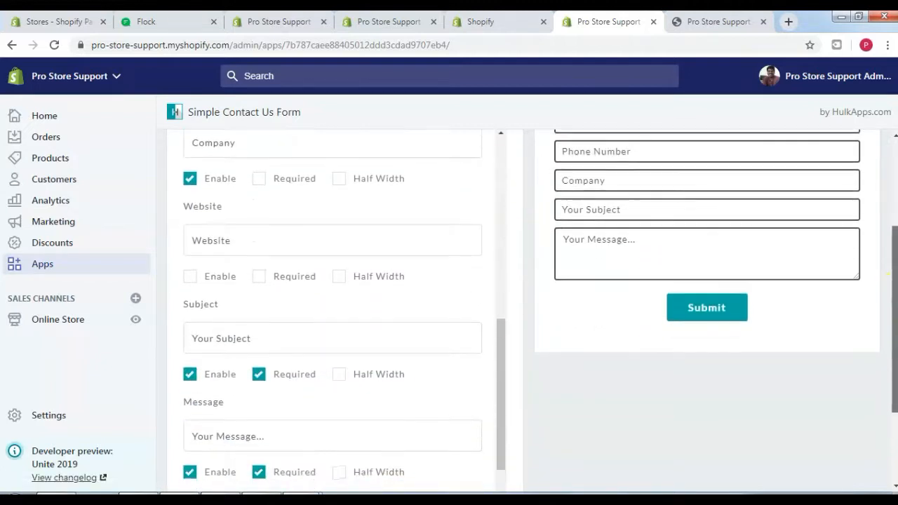
drag(499, 358, 491, 433)
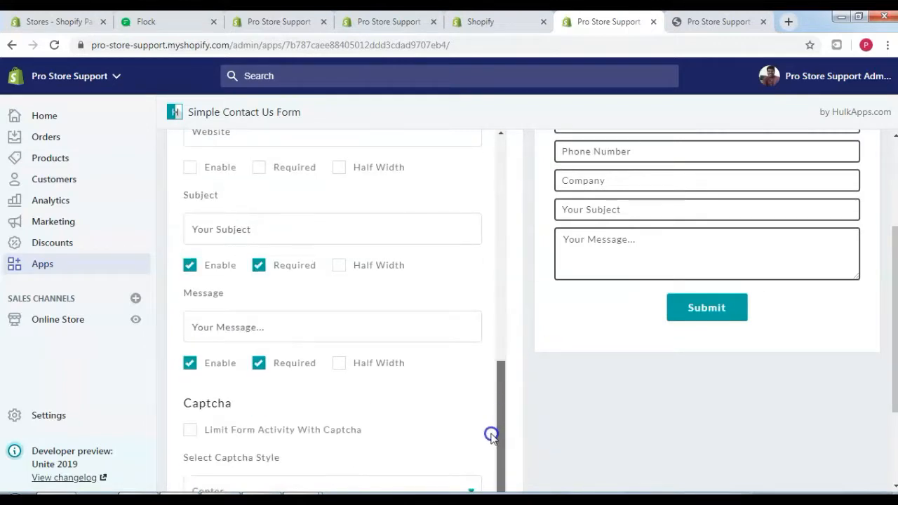
drag(895, 371, 894, 421)
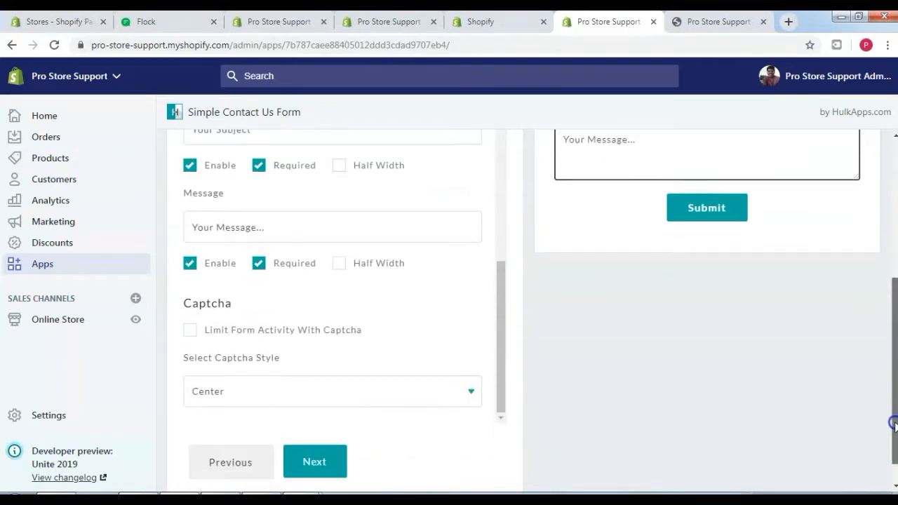
click(316, 439)
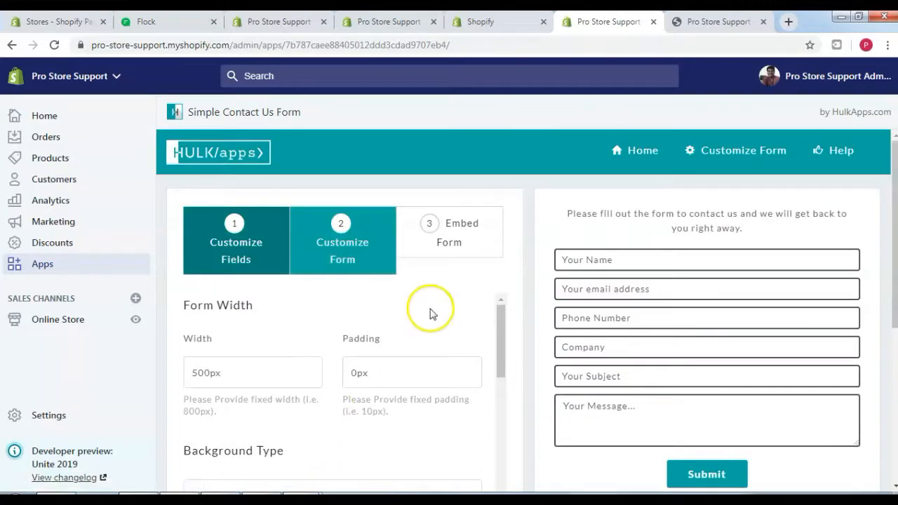
Review the form appearance settings and continue to the Embed Form step
mouse_move(895, 195)
mouse_down()
mouse_move(895, 318)
mouse_move(892, 186)
mouse_up()
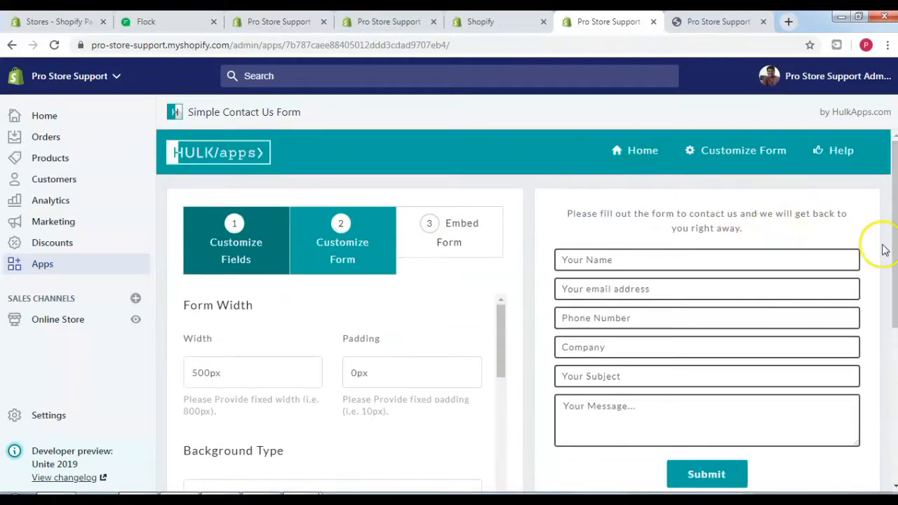
drag(884, 257, 884, 367)
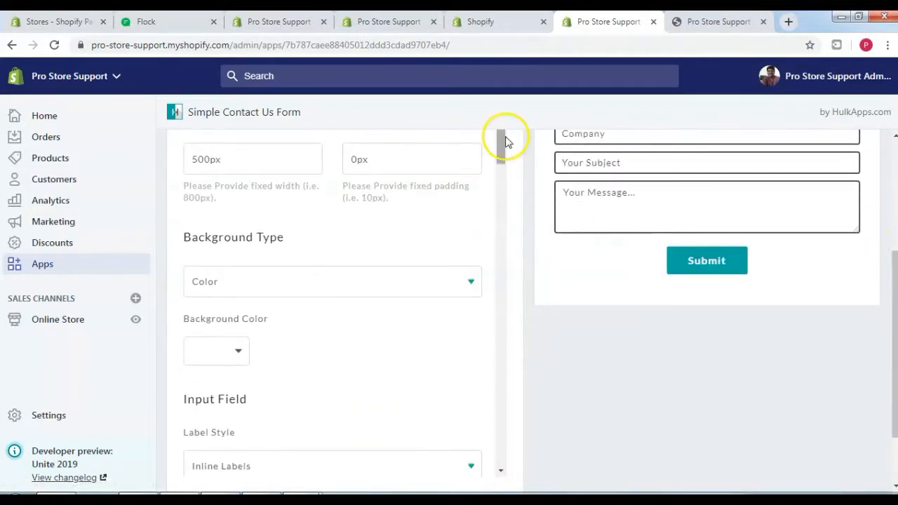
drag(504, 152, 527, 474)
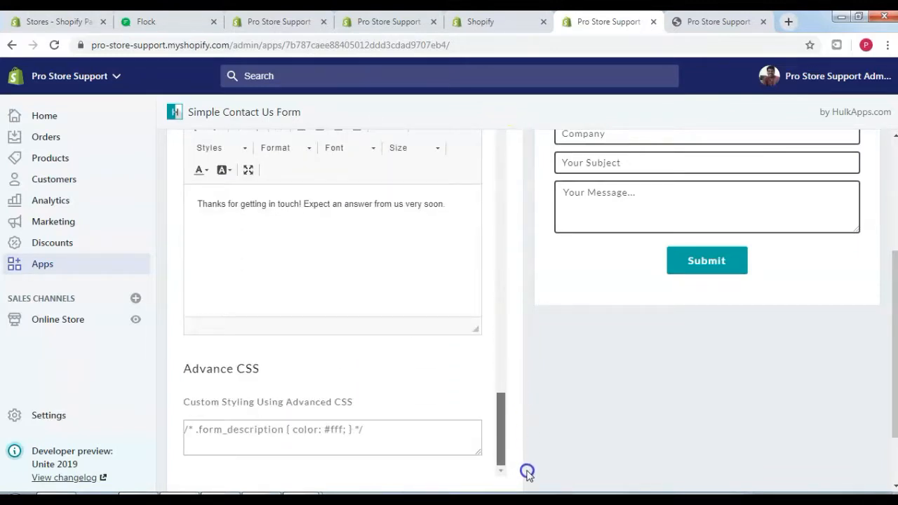
drag(891, 371, 892, 415)
click(314, 432)
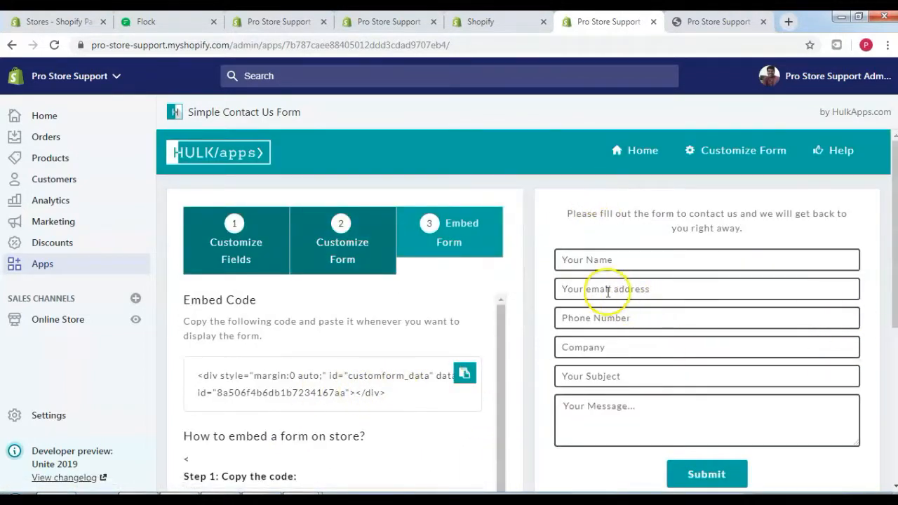
Finish the contact form and acknowledge the save notice
drag(895, 219, 895, 354)
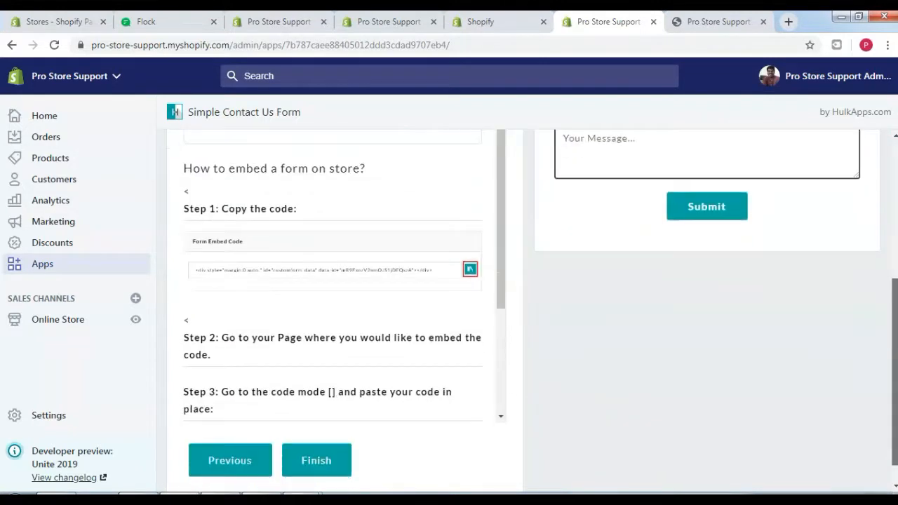
drag(498, 278, 404, 460)
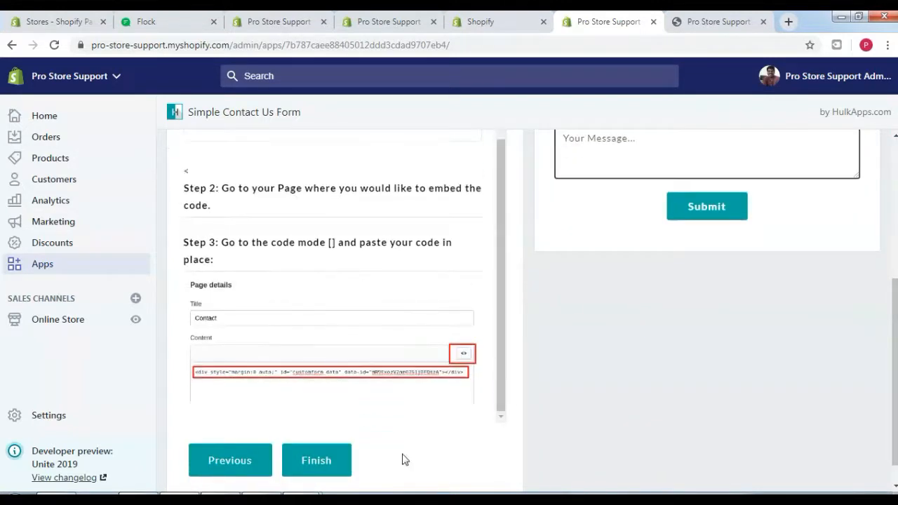
click(316, 463)
click(519, 370)
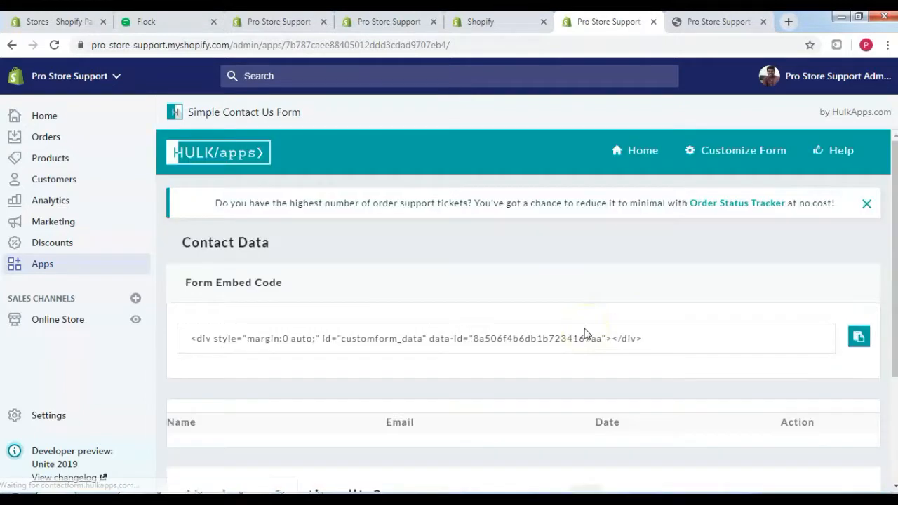
Copy the contact form embed code and return to the unsaved Contact us page
click(859, 338)
key(Return)
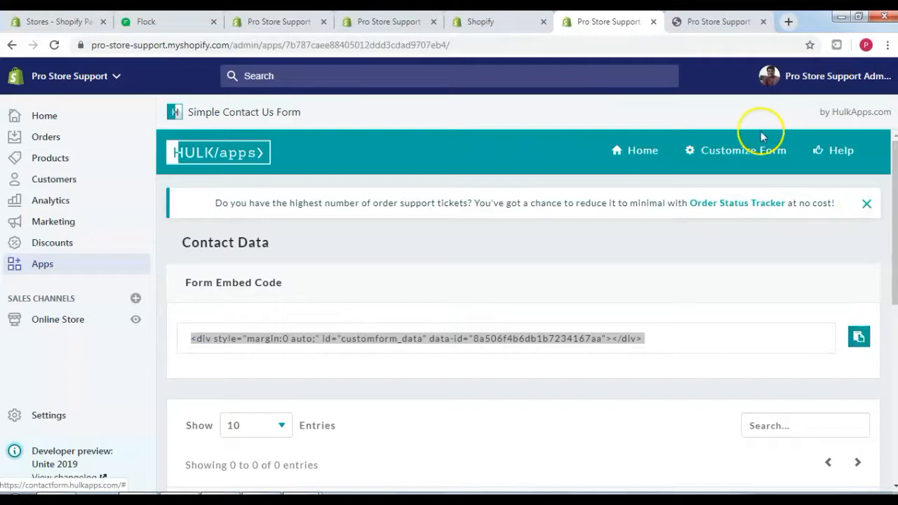
click(402, 23)
click(279, 22)
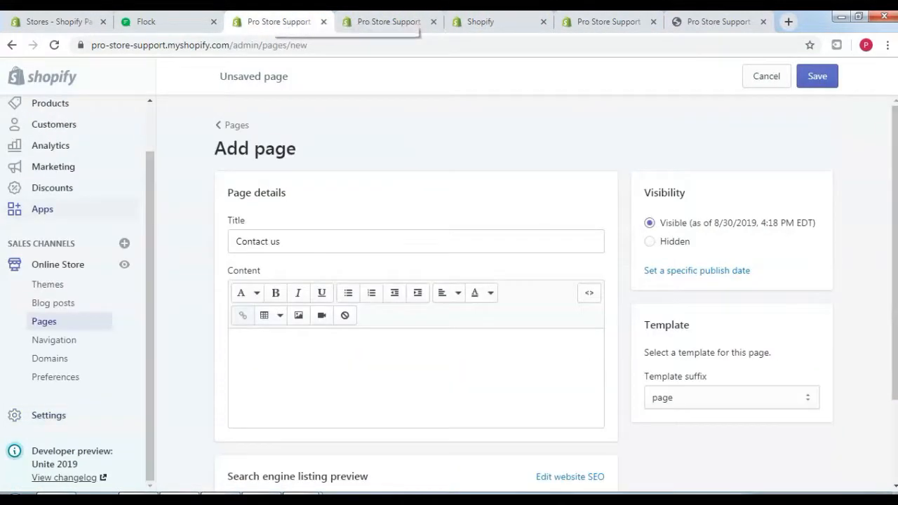
Paste the embed code into the page's HTML content and save the Contact us page
click(590, 295)
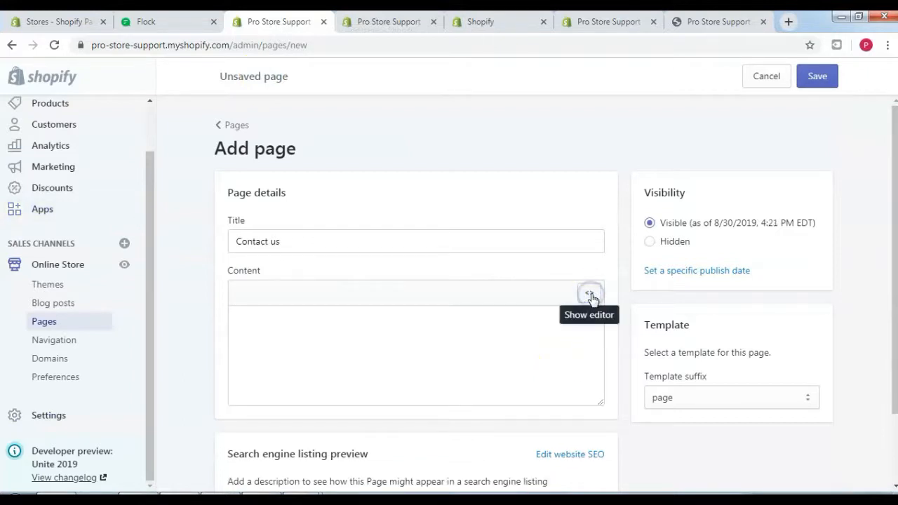
right_click(436, 351)
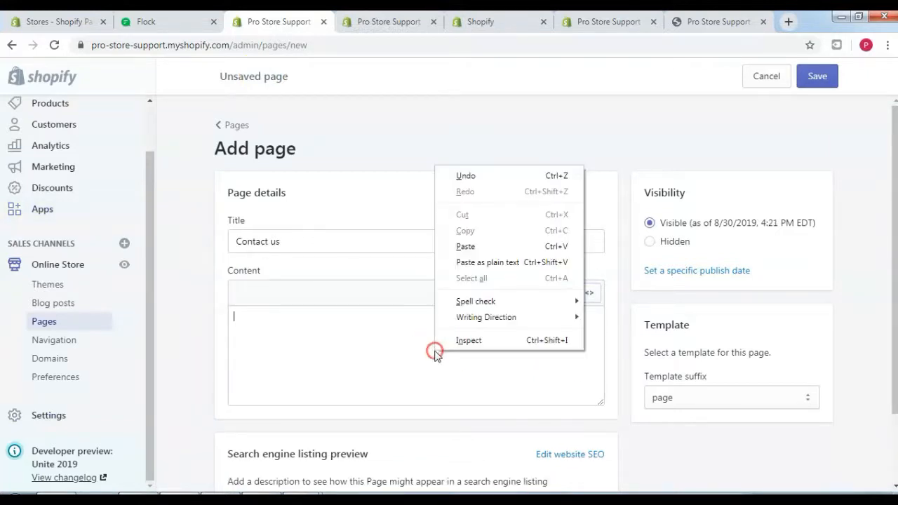
click(466, 247)
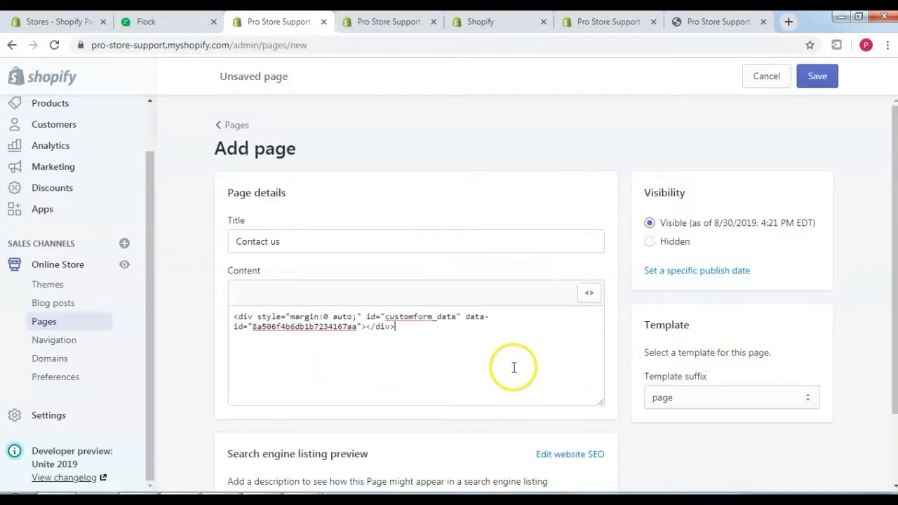
click(818, 76)
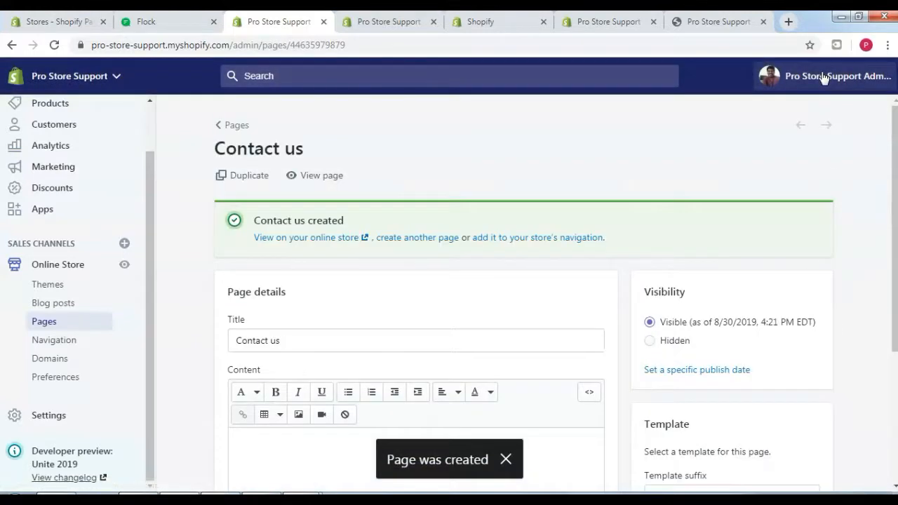
Open the live Contact us page in a new tab, check its form, then return to the app
click(755, 135)
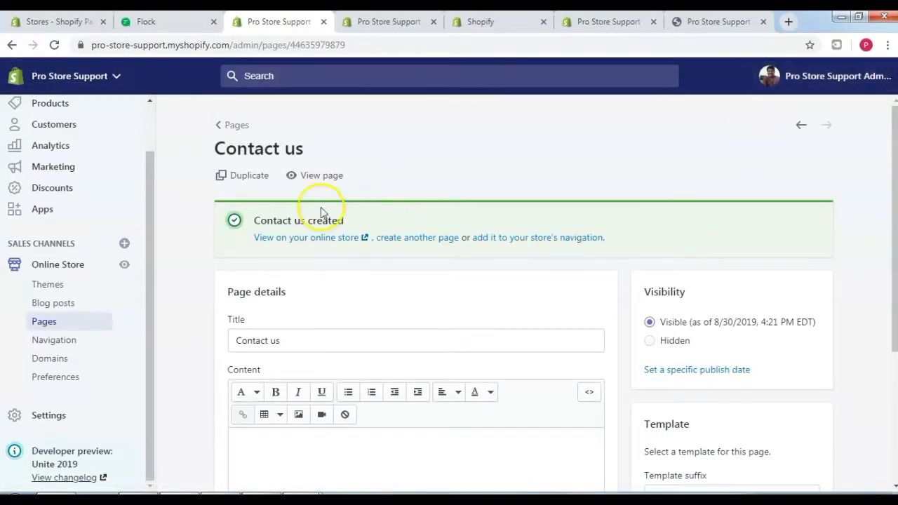
right_click(301, 236)
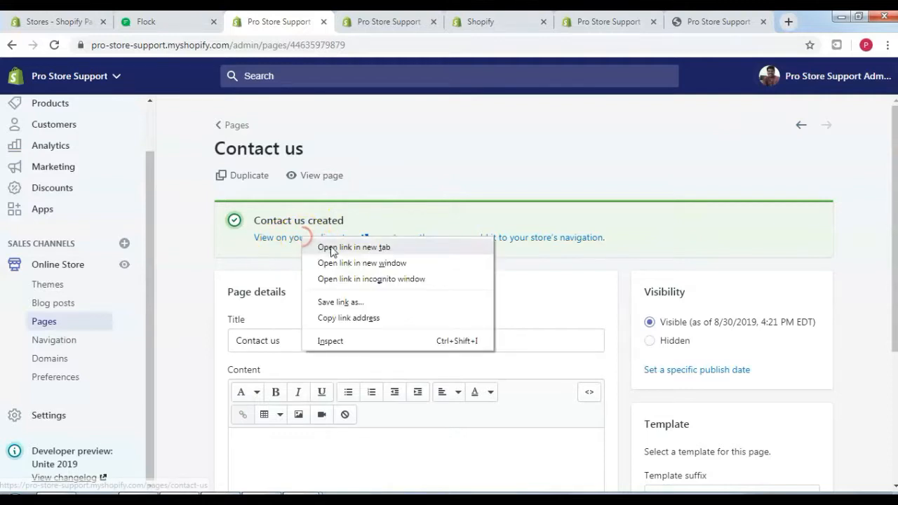
click(328, 247)
click(341, 20)
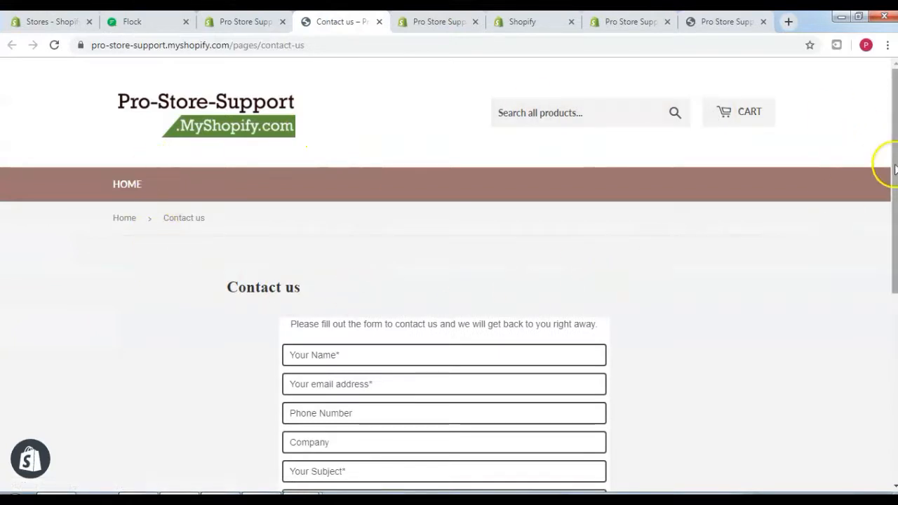
drag(892, 140, 892, 223)
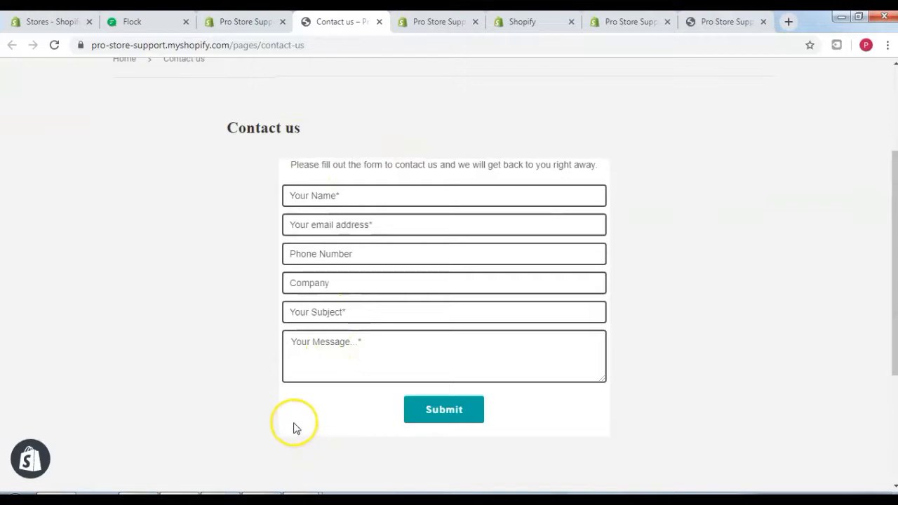
click(634, 24)
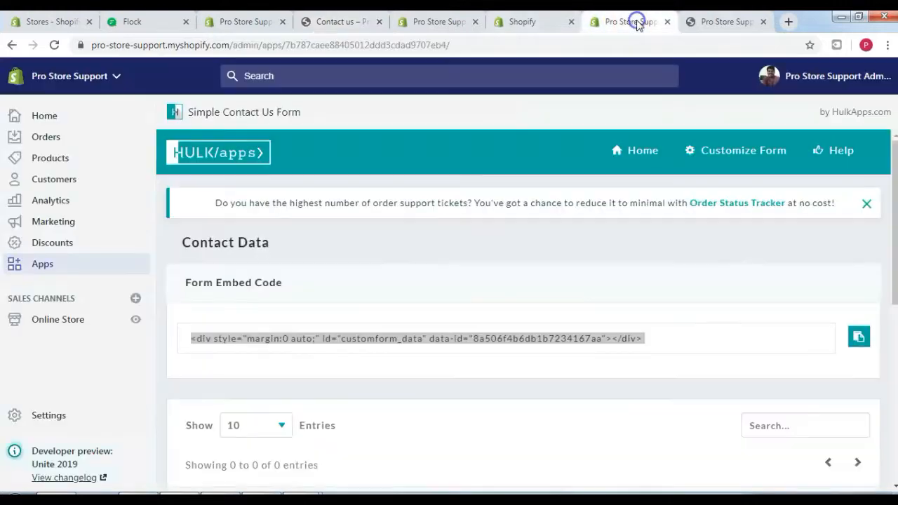
Open Customize Form and move on to the form appearance step
mouse_move(893, 189)
mouse_down()
mouse_move(892, 355)
mouse_move(892, 193)
mouse_up()
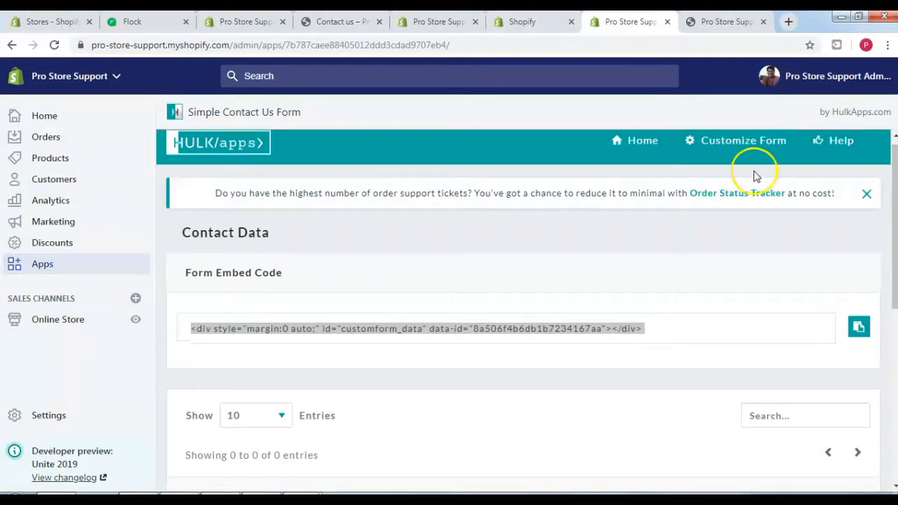
click(746, 144)
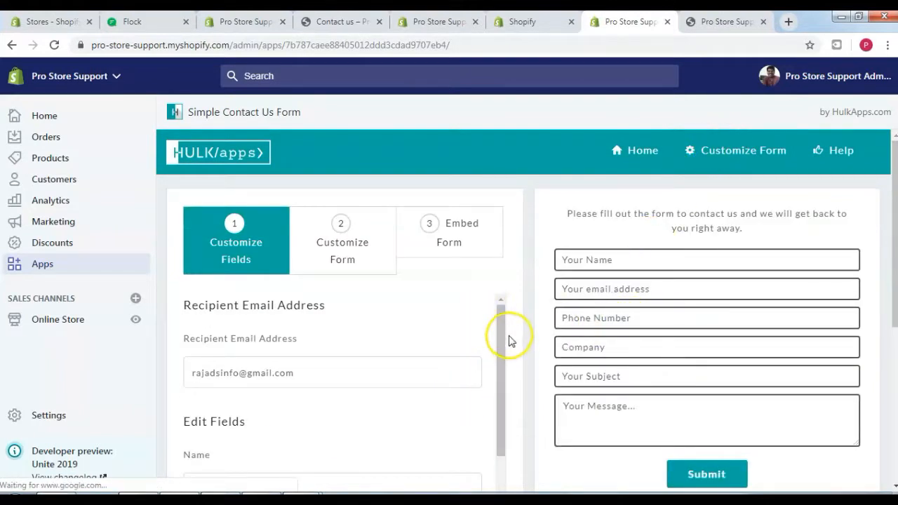
drag(501, 326, 513, 456)
drag(895, 170, 896, 250)
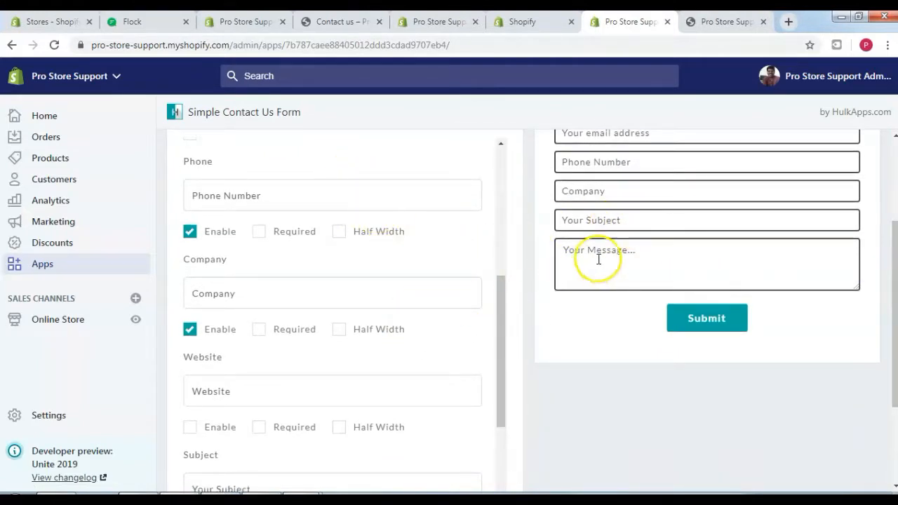
drag(501, 302, 502, 155)
click(502, 185)
scroll(896, 270, up, 2)
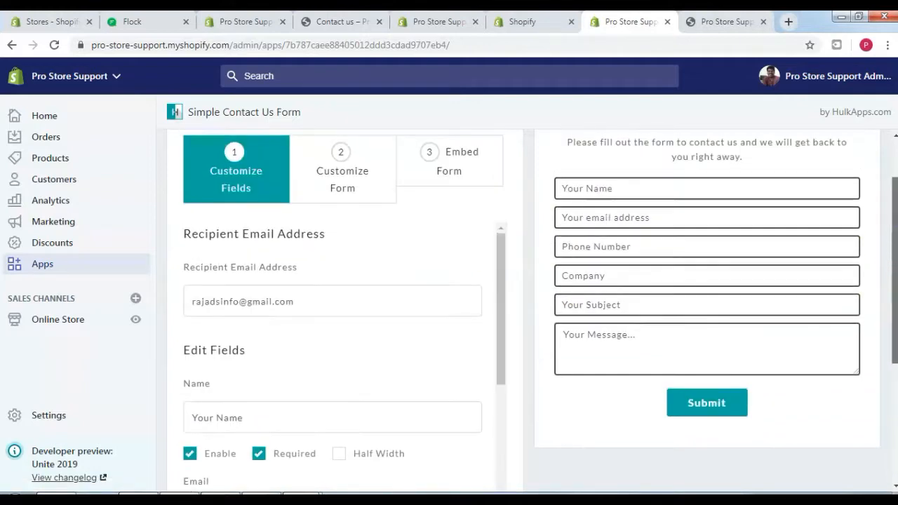
click(355, 169)
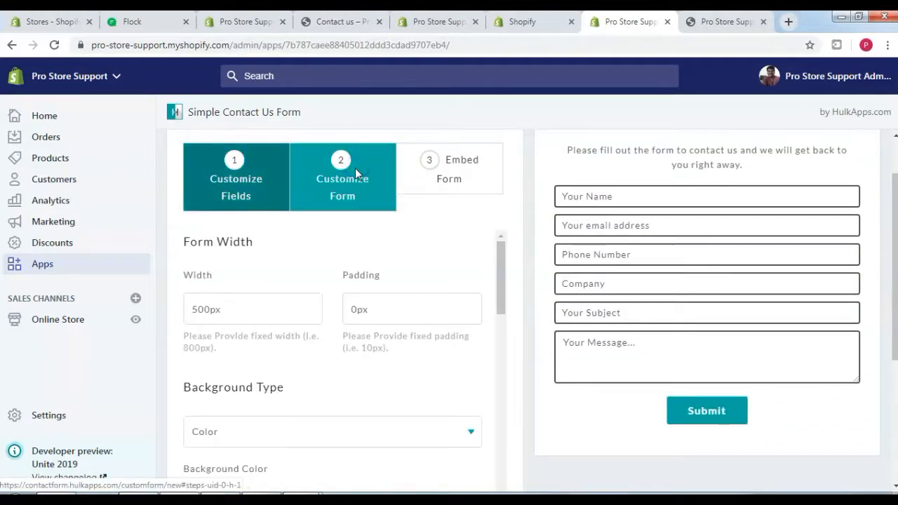
Clear the form's Background Color so it has no background
drag(500, 273, 512, 294)
click(239, 383)
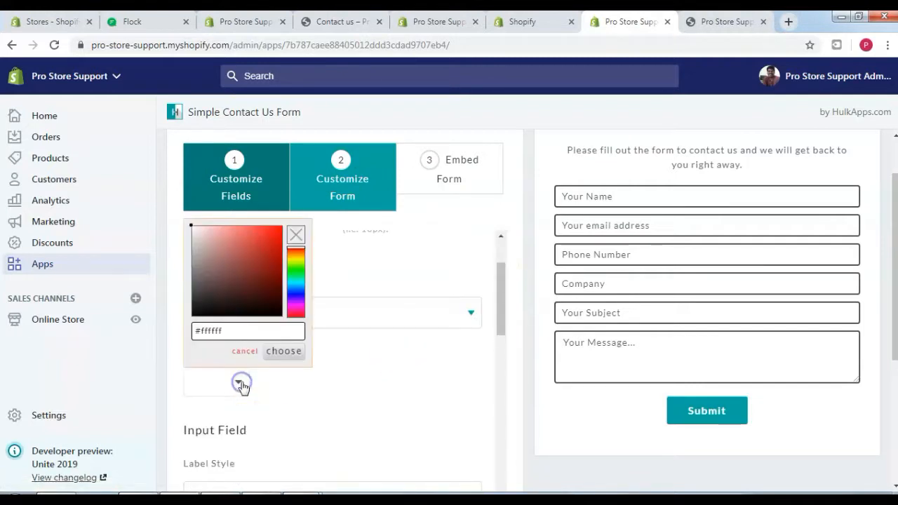
click(296, 236)
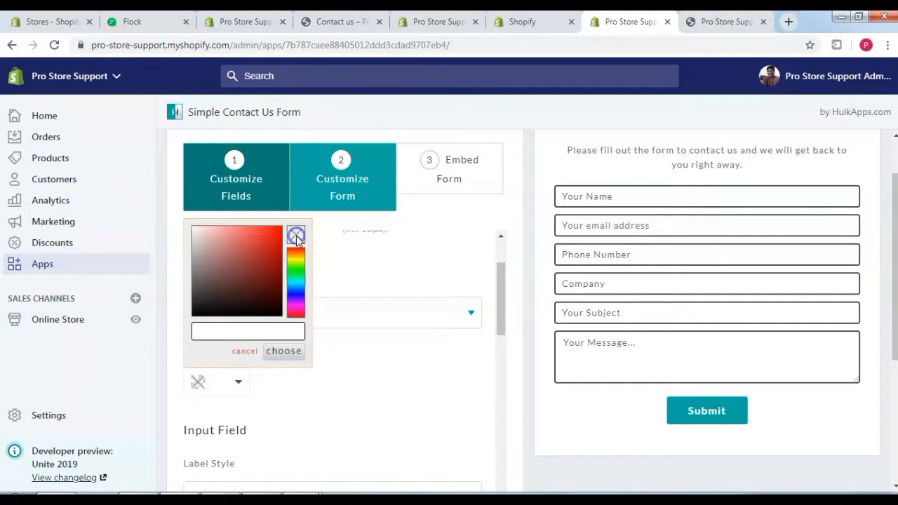
click(482, 368)
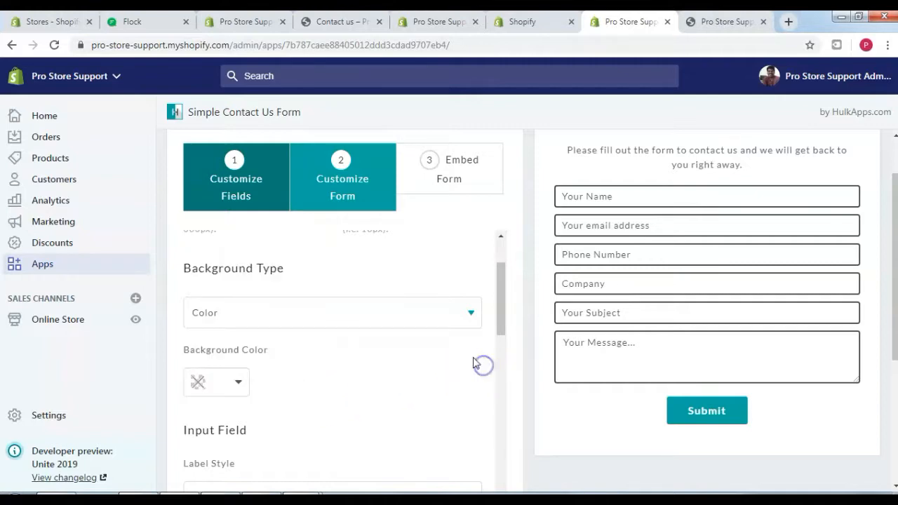
Finish and save the form, confirm both notices, and return to the storefront Contact us tab
drag(895, 319, 896, 443)
click(305, 465)
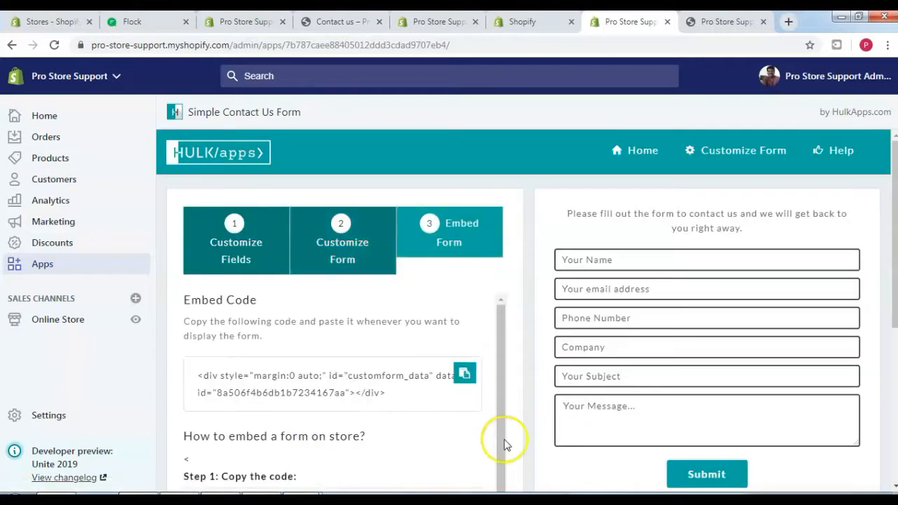
drag(895, 291, 895, 336)
scroll(449, 315, down, 3)
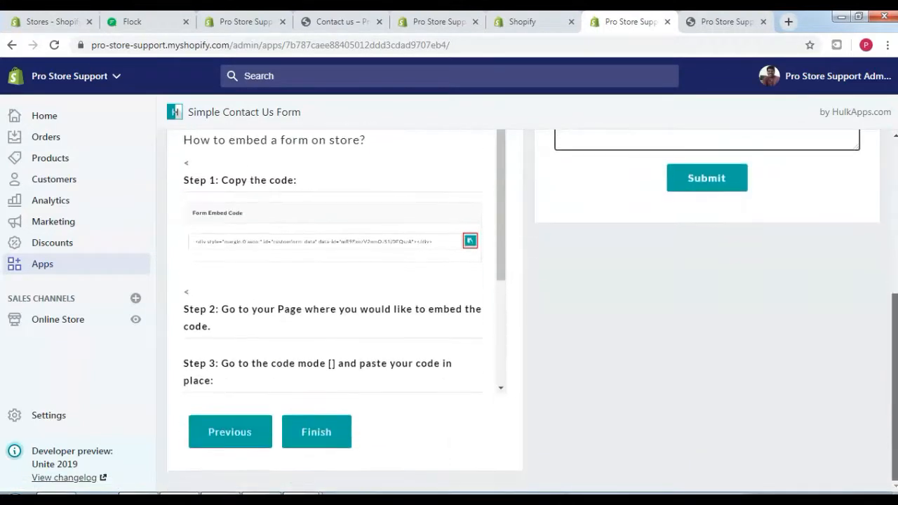
click(327, 453)
click(519, 376)
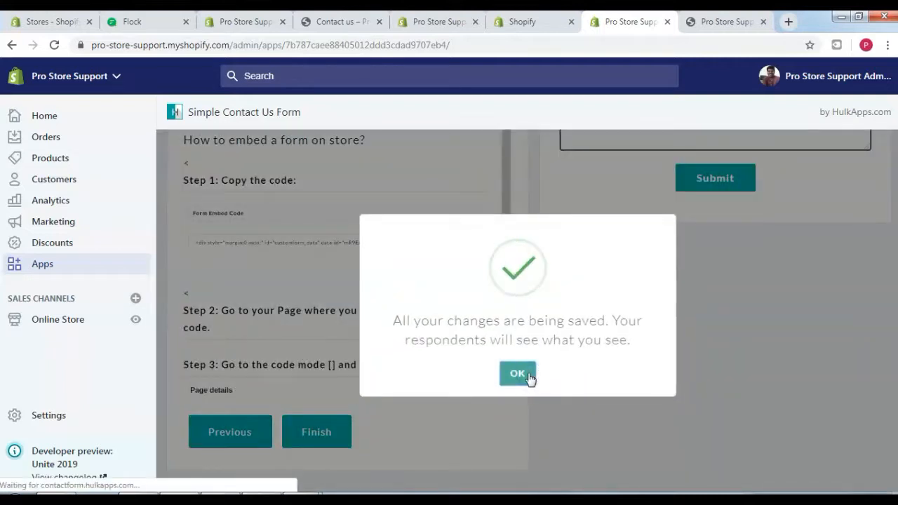
click(530, 378)
click(330, 21)
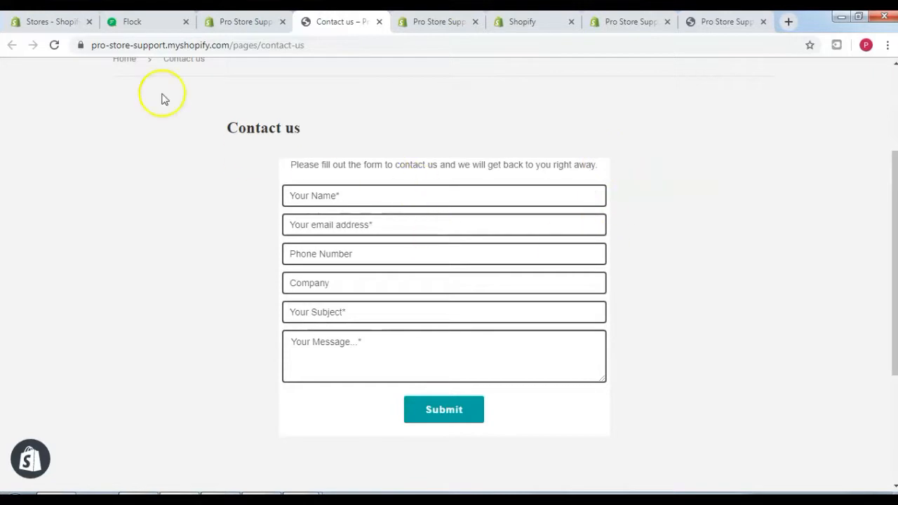
Reload the storefront Contact us page and scroll through the updated contact form
click(55, 47)
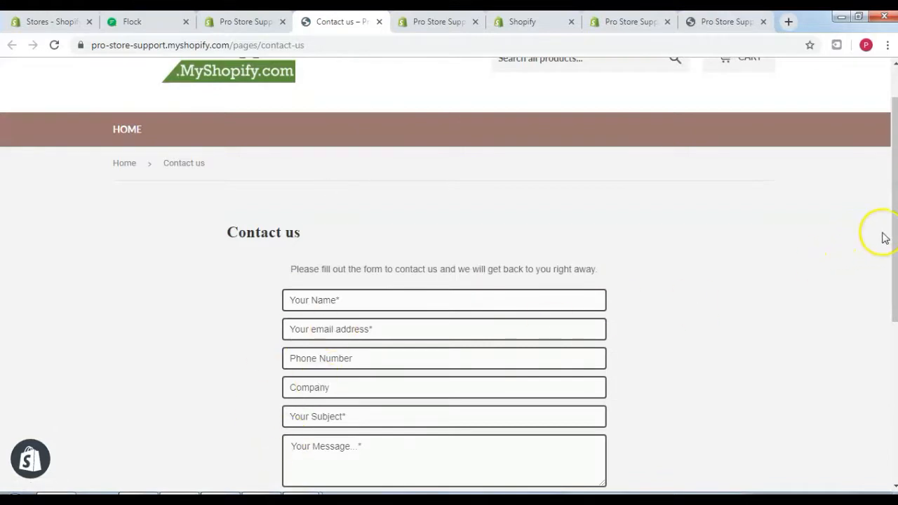
scroll(882, 241, down, 2)
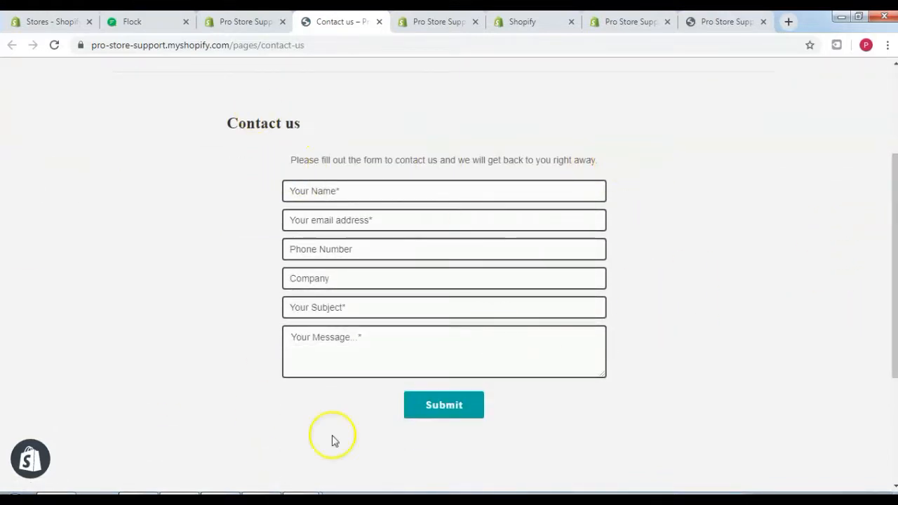
drag(891, 315, 895, 230)
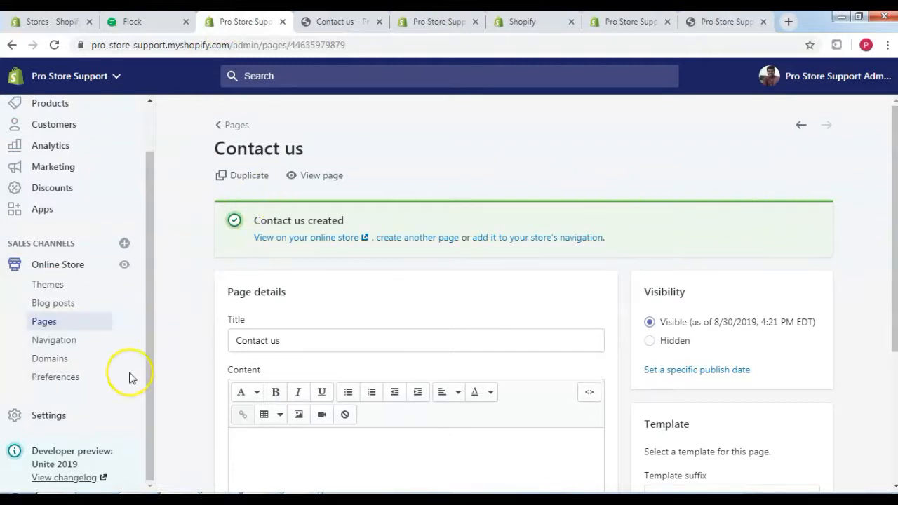
Go to Products > Collections in the admin
drag(150, 391, 159, 343)
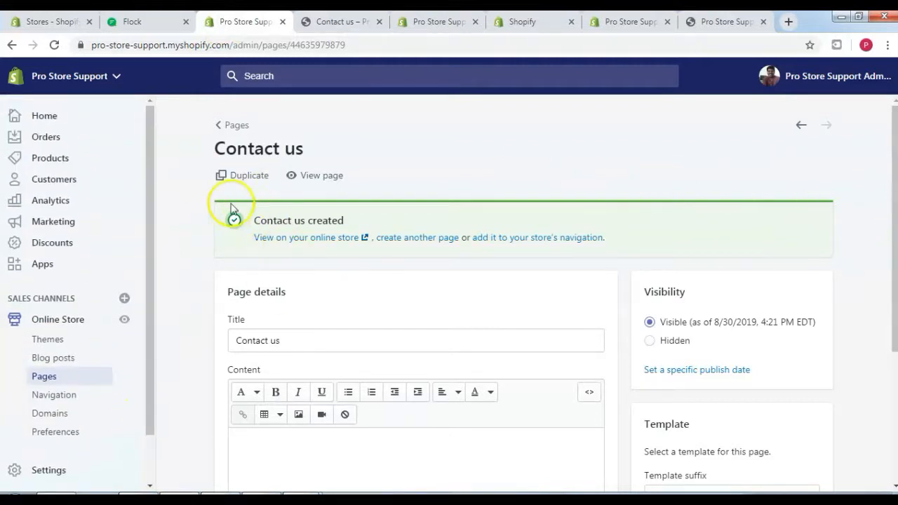
click(58, 160)
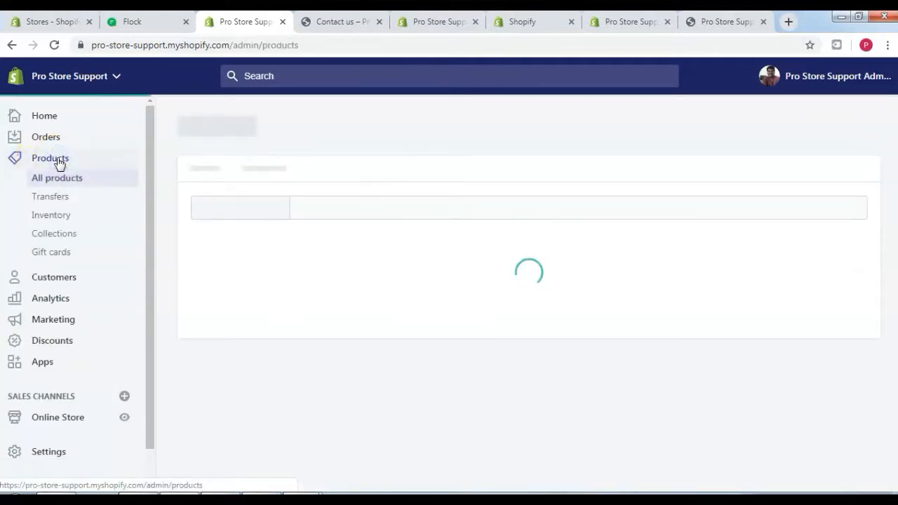
click(54, 237)
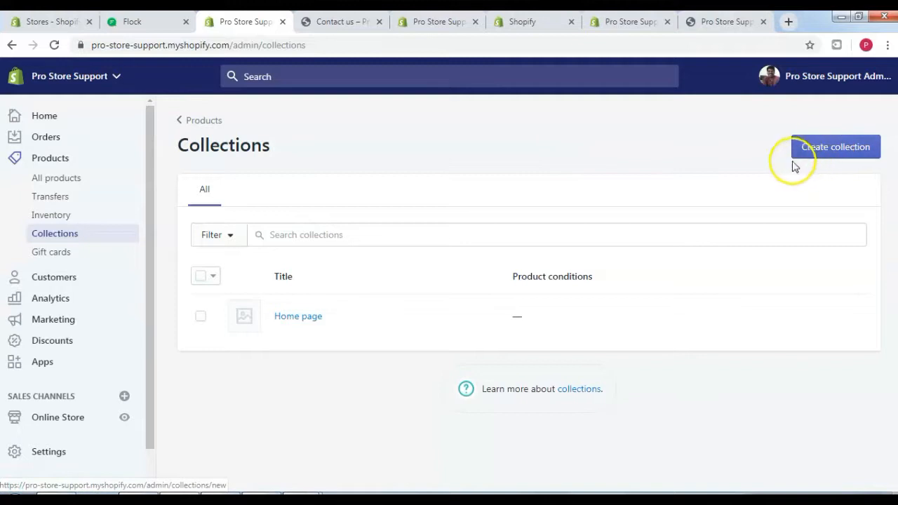
Start a new collection with the Title field ready, then switch back to the Simple Contact Us Form tab
click(839, 150)
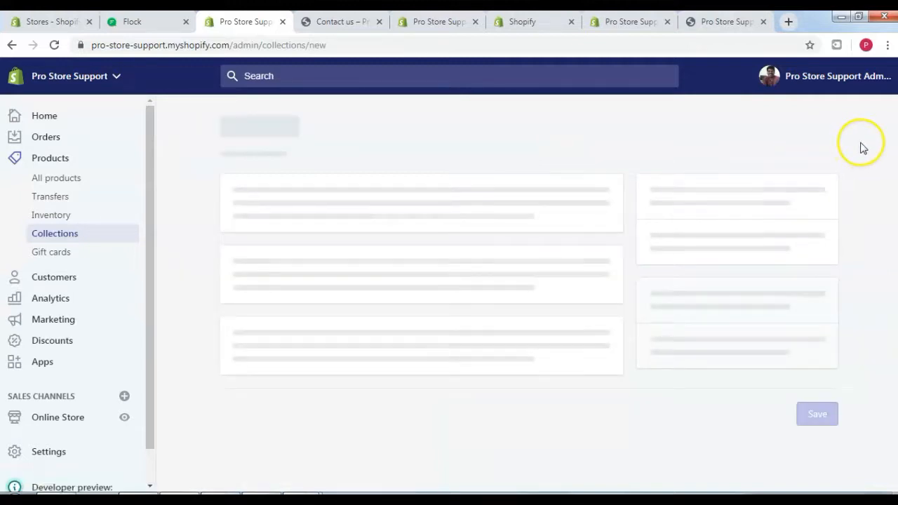
scroll(786, 165, down, 5)
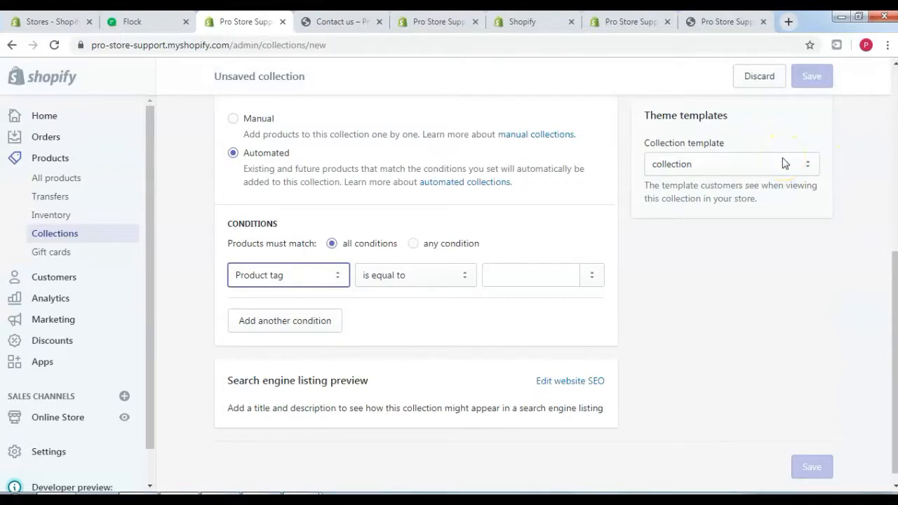
drag(894, 316, 894, 160)
click(446, 158)
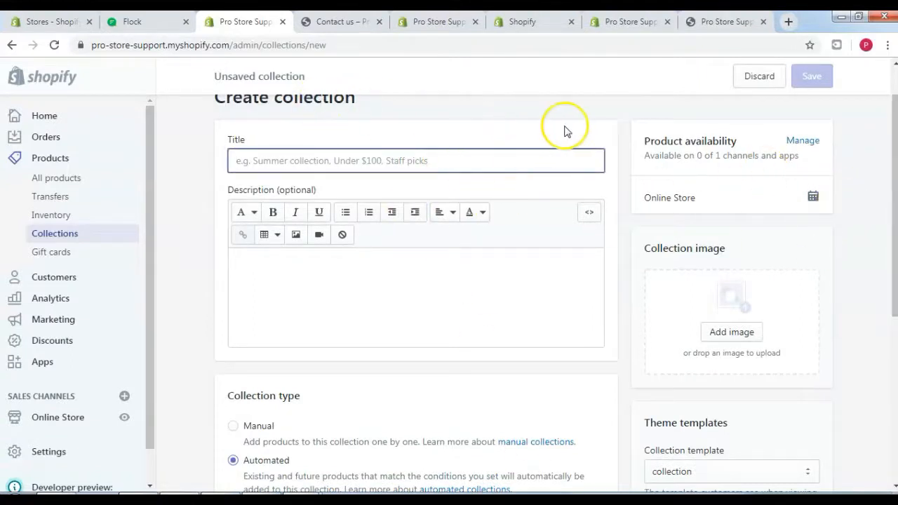
drag(893, 219, 893, 205)
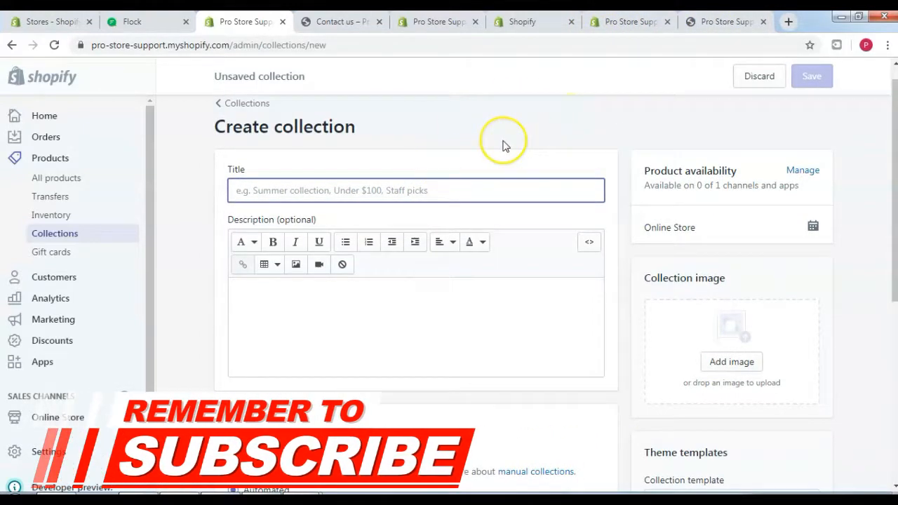
click(730, 21)
click(636, 22)
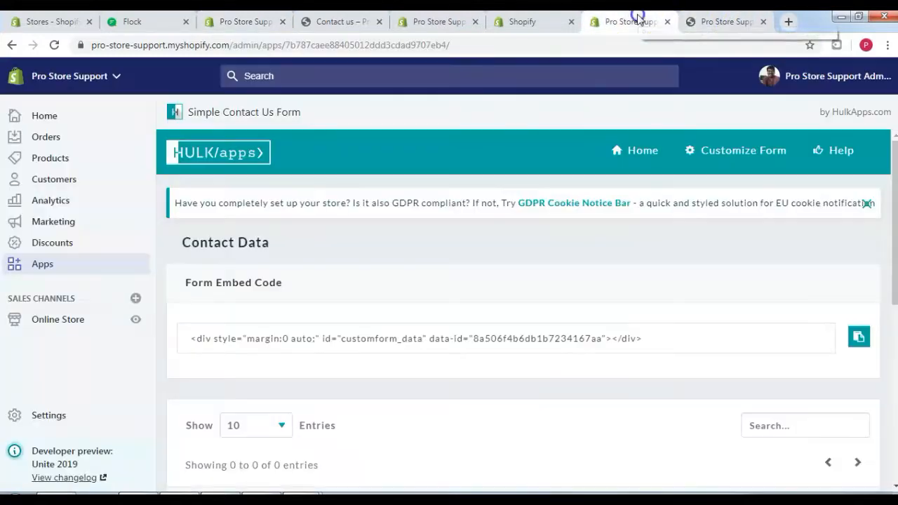
Load the AliExpress website from the browser address bar
click(530, 45)
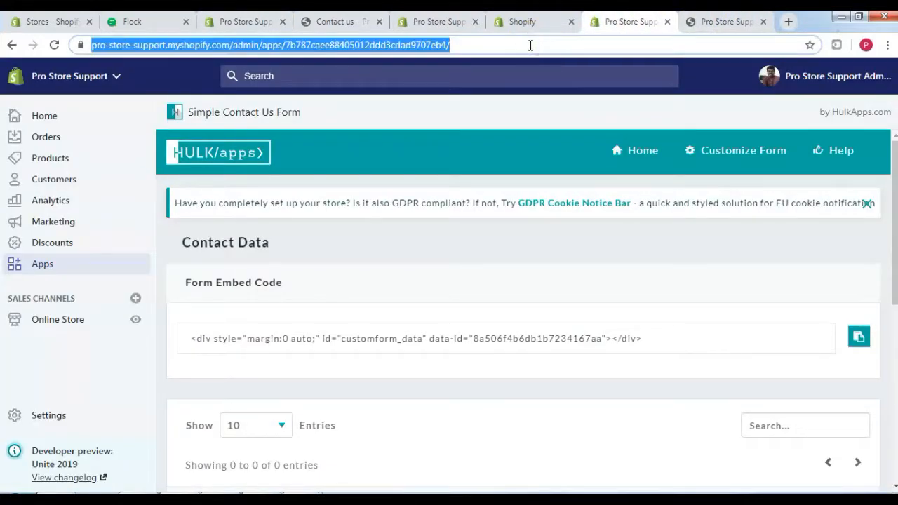
text(aliexpress.com)
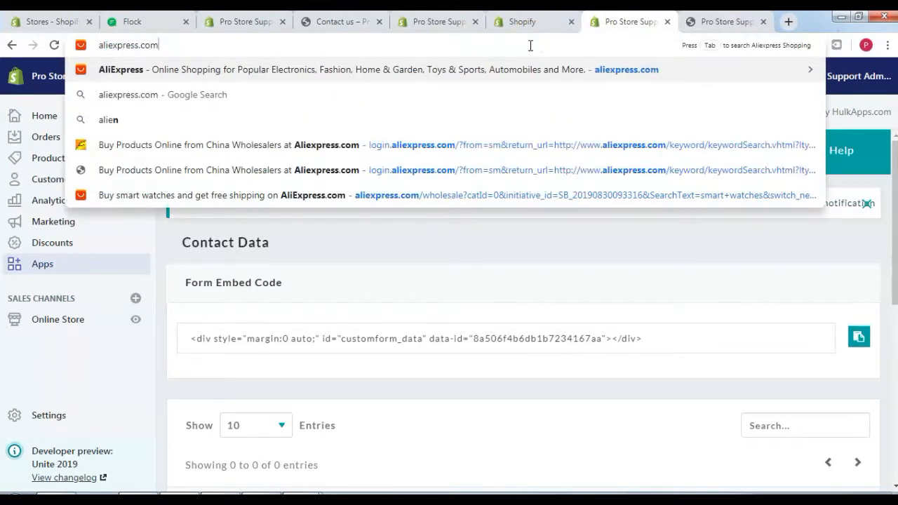
key(Return)
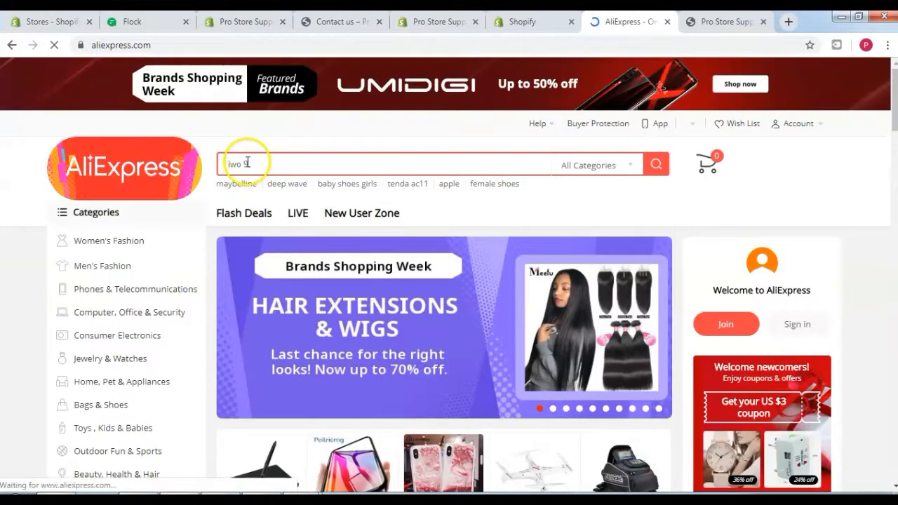
Search AliExpress for 'jewlery' and review the 9,557 results and related categories
click(247, 163)
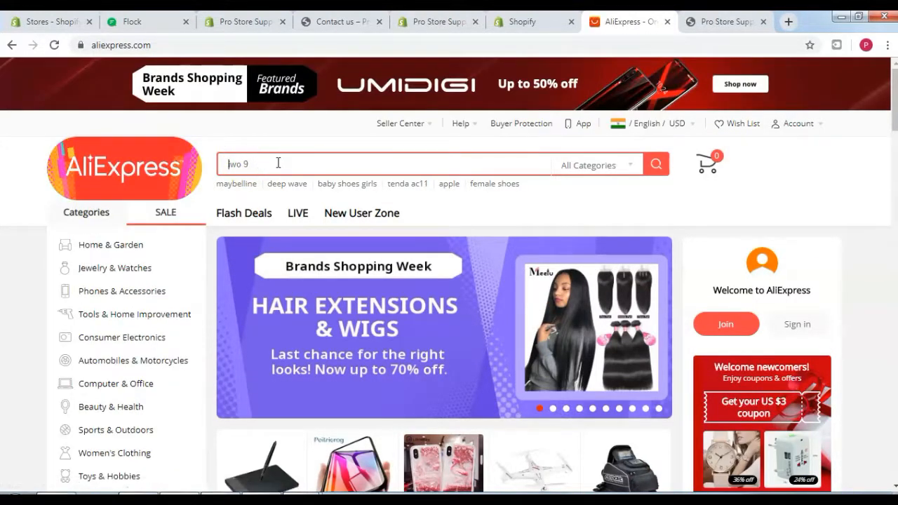
text(jewl)
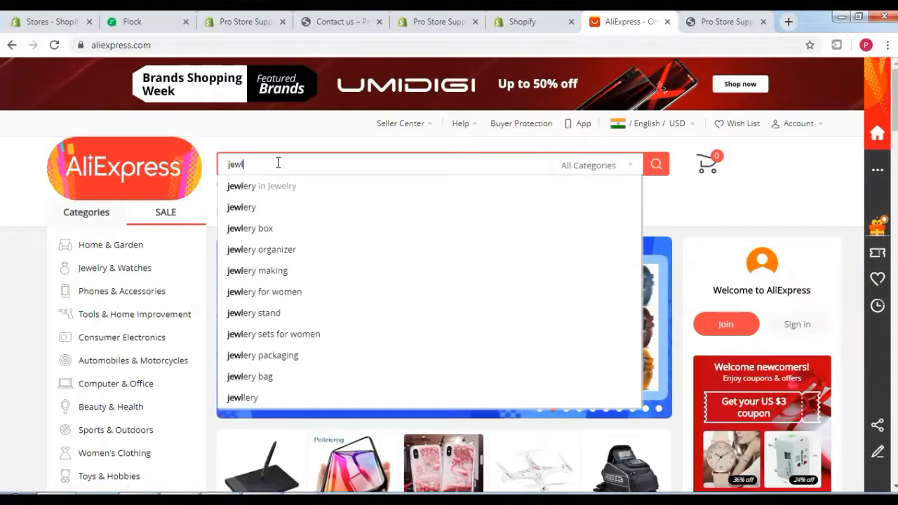
text(ery)
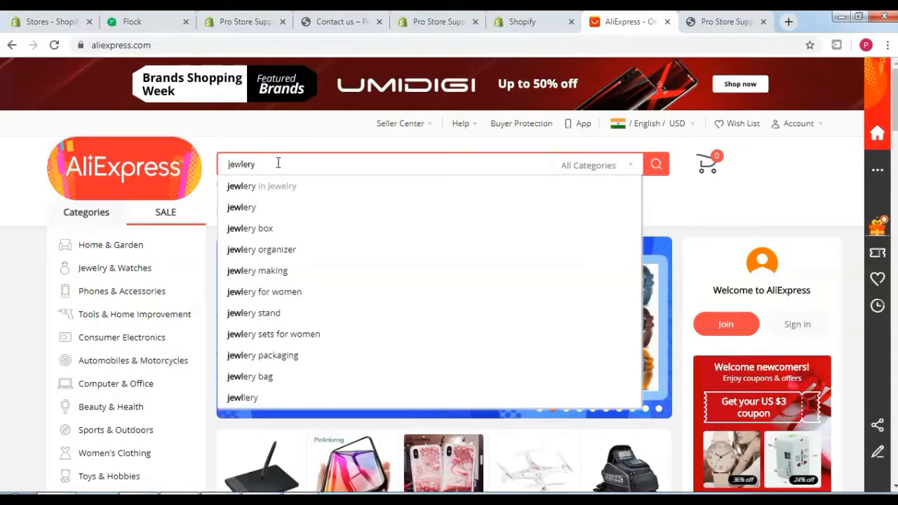
key(Return)
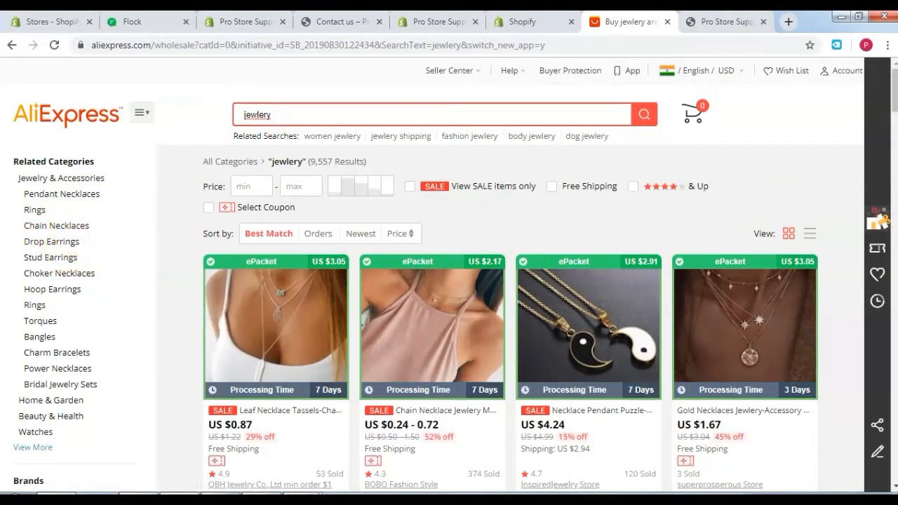
drag(156, 173, 155, 174)
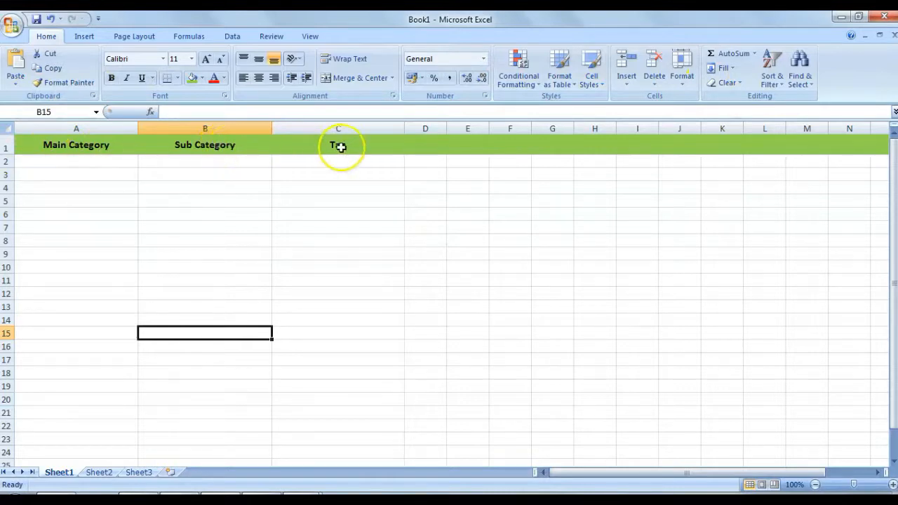
Enter Earrings as the first main category in cell A3
click(339, 214)
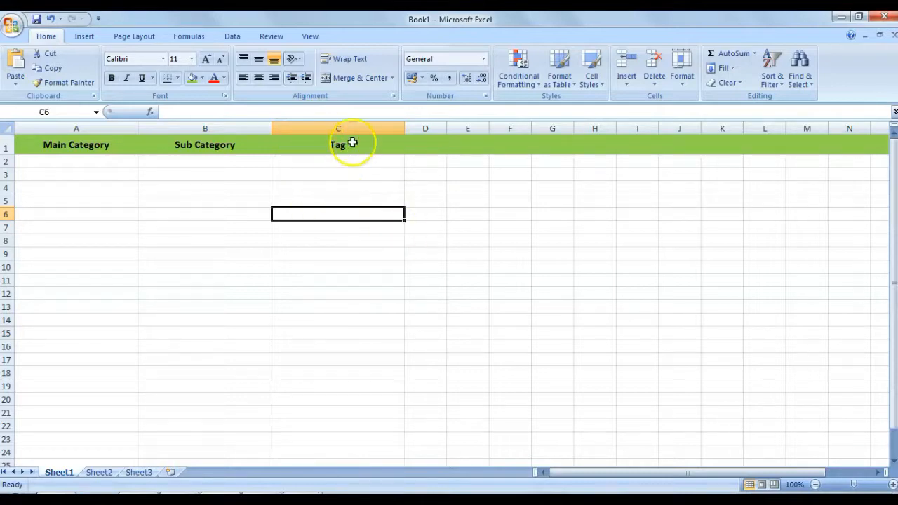
click(328, 292)
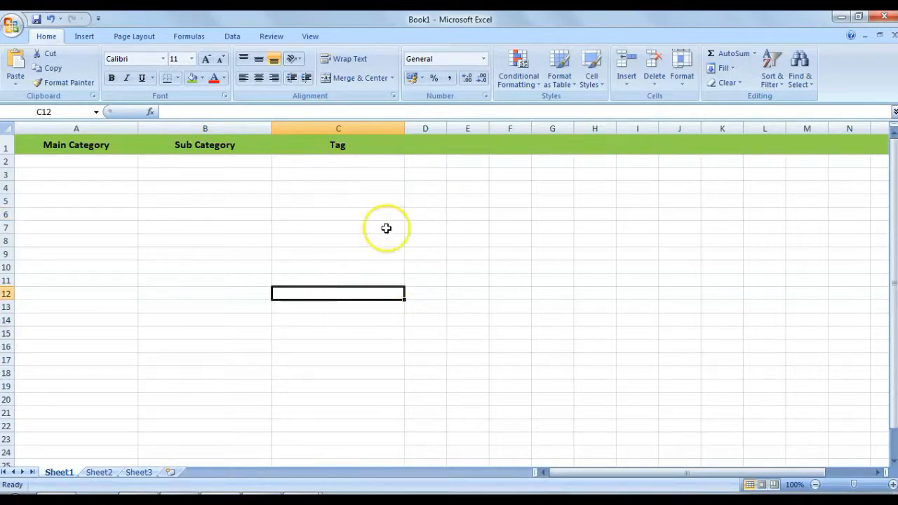
click(66, 172)
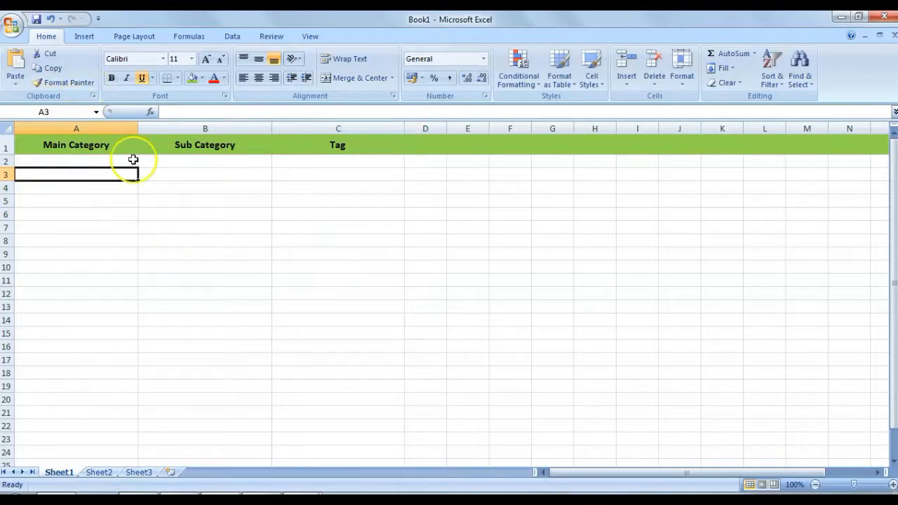
click(188, 499)
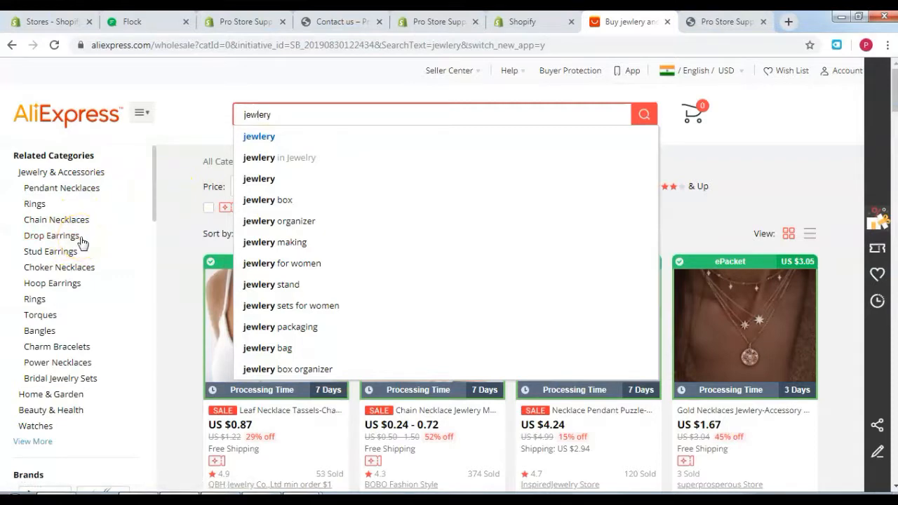
click(223, 499)
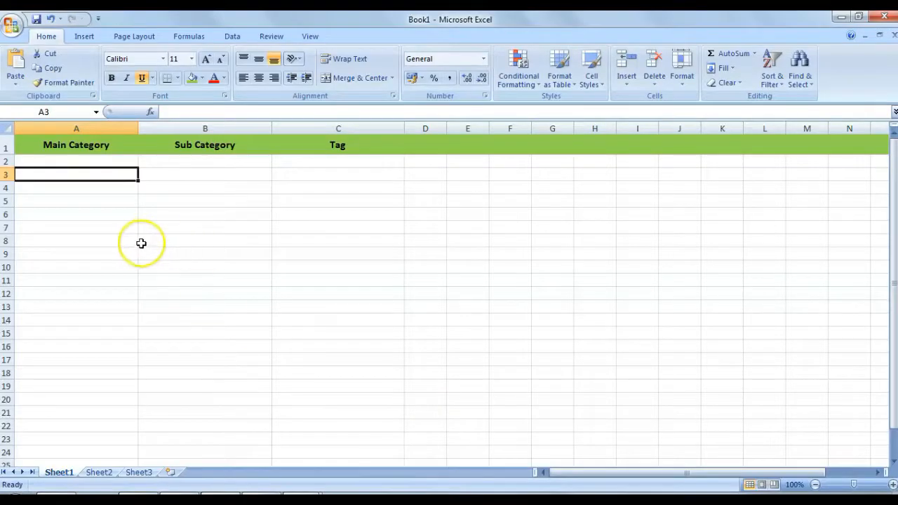
text(Earrings)
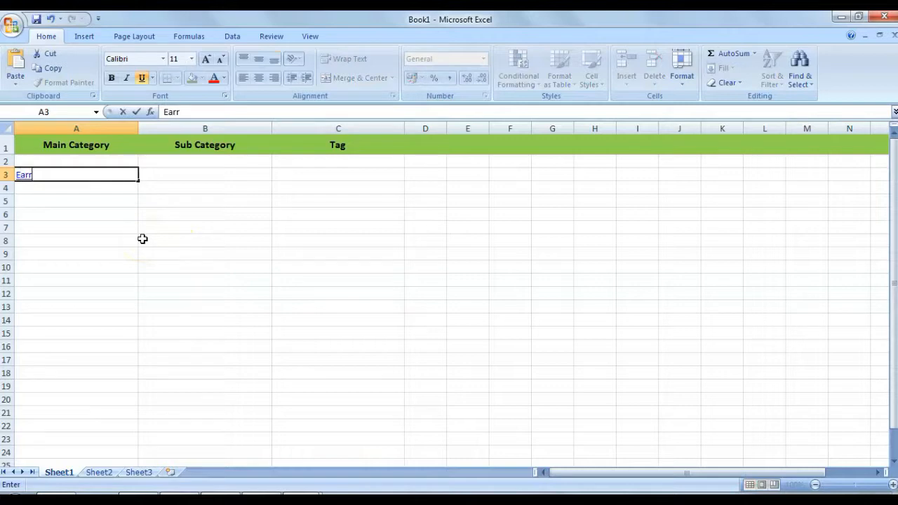
click(208, 173)
Add Drop Earrings and Stud Earrings as sub categories in B3 and B4
click(180, 428)
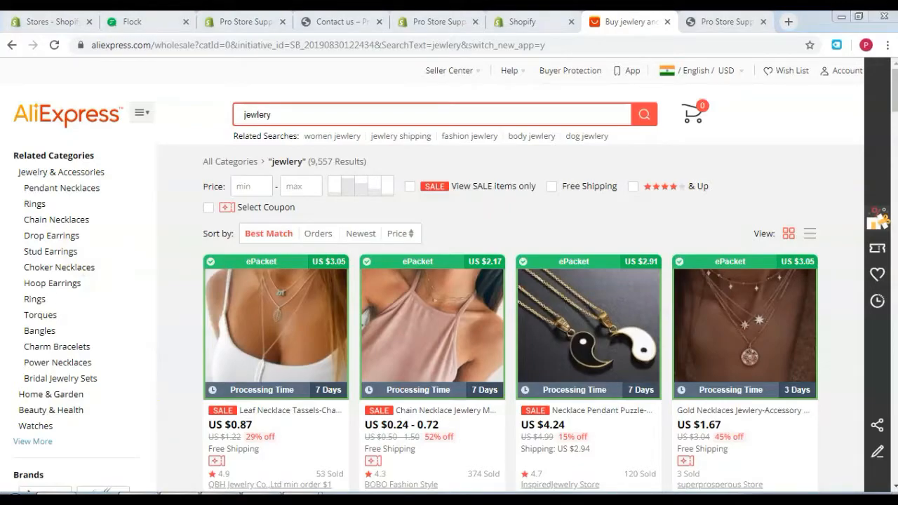
key(alt+Tab)
text(D)
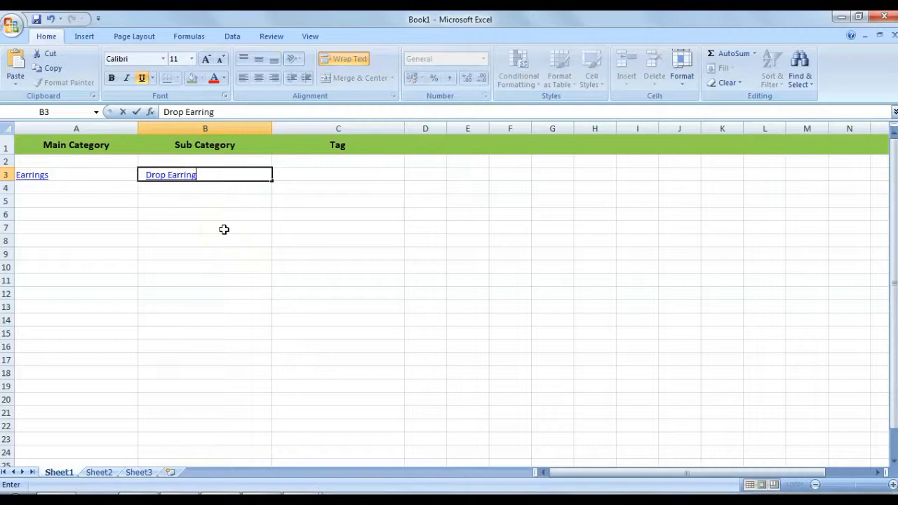
text(rop Earrings)
click(222, 189)
text(Stud Earrings)
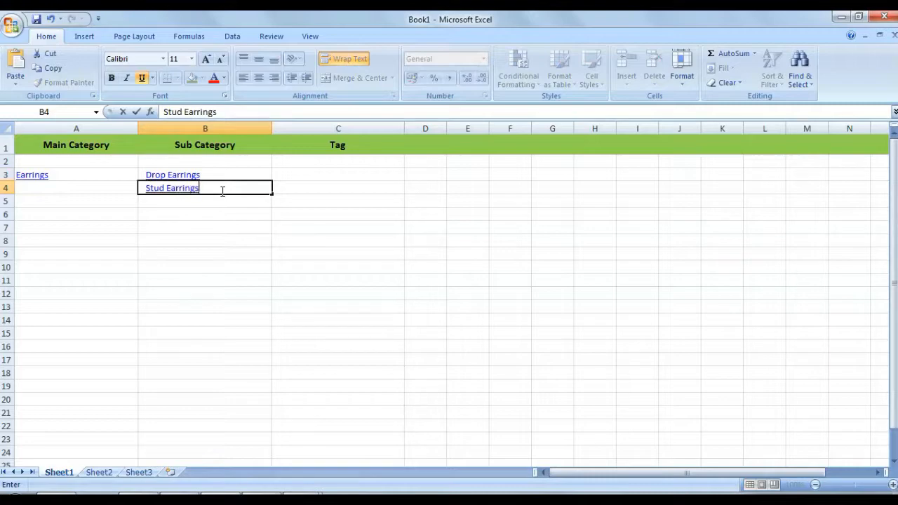
key(alt+Tab)
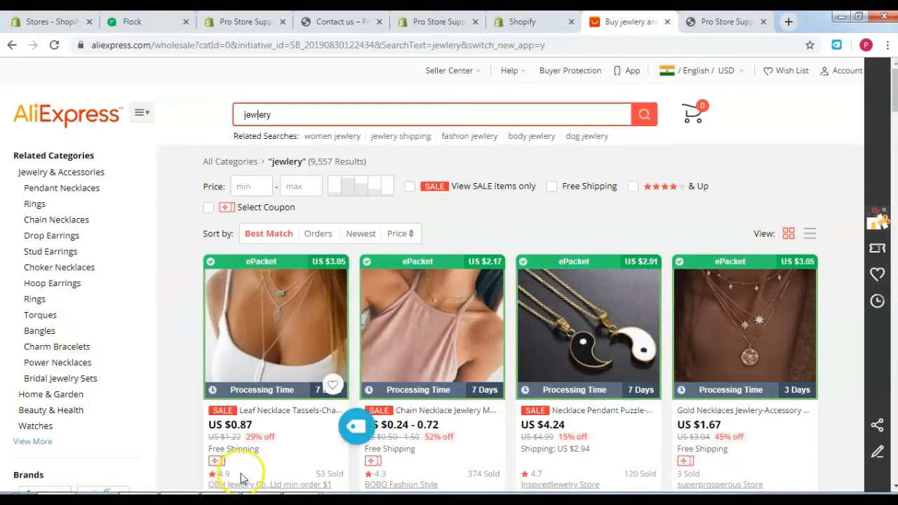
click(232, 493)
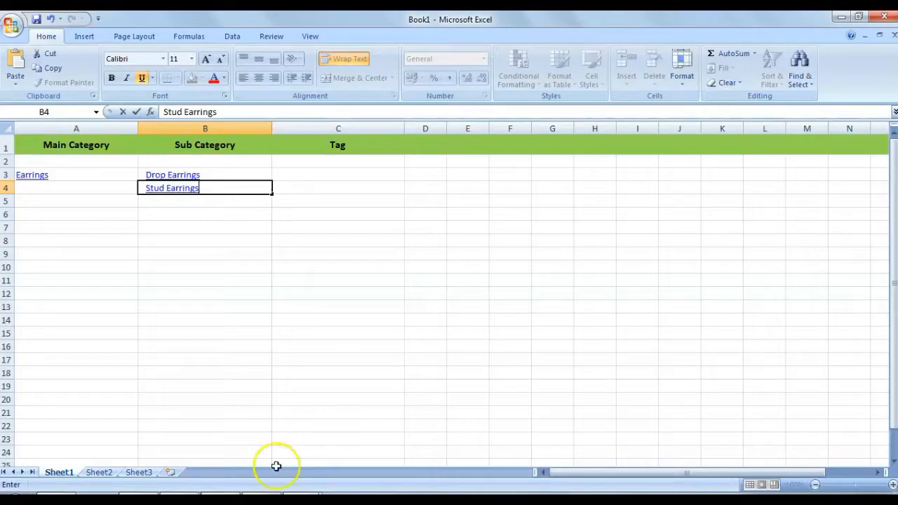
Enter Rings as a main category in cell A6
click(75, 214)
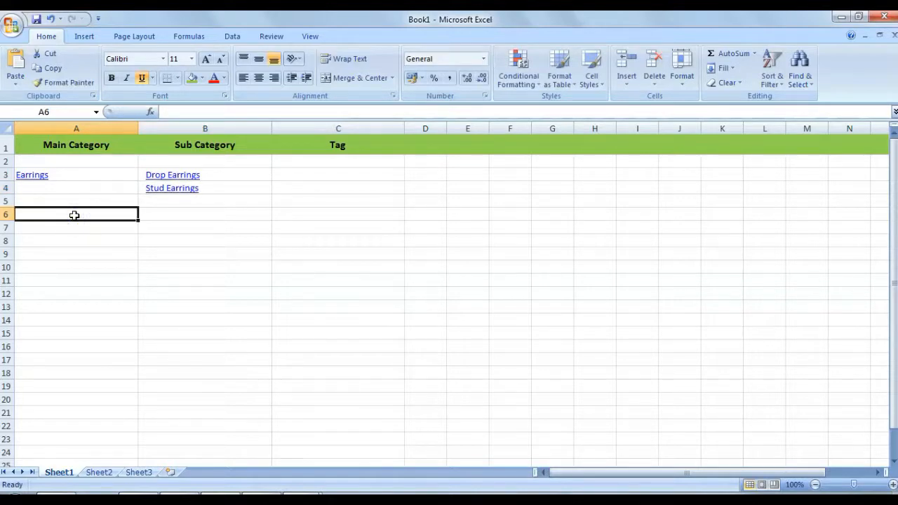
text(Rig)
key(ctrl+Return)
text(n)
drag(75, 215, 21, 215)
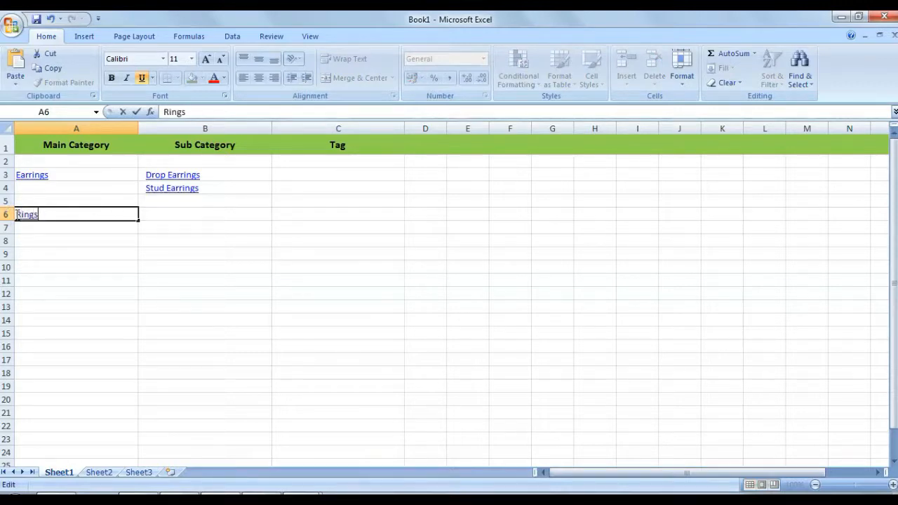
click(32, 232)
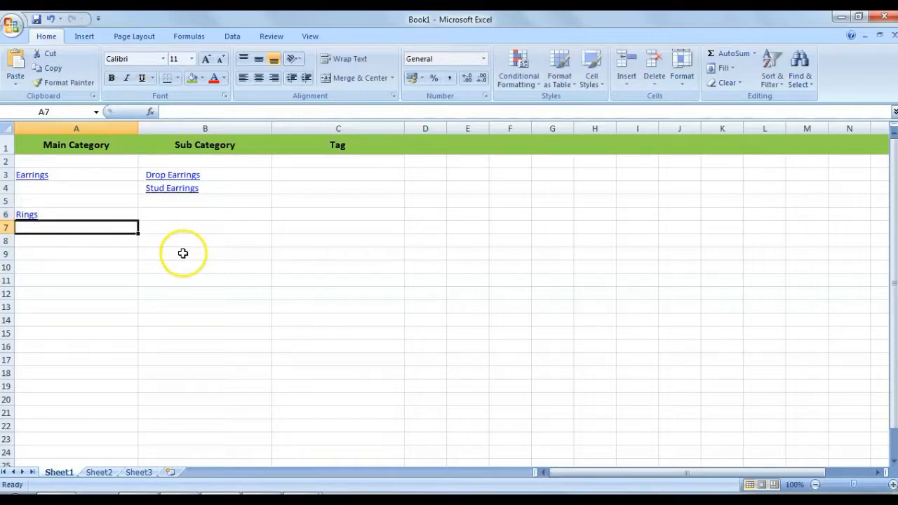
Add Bangles as a main category in cell A7 after checking AliExpress
key(alt+Tab)
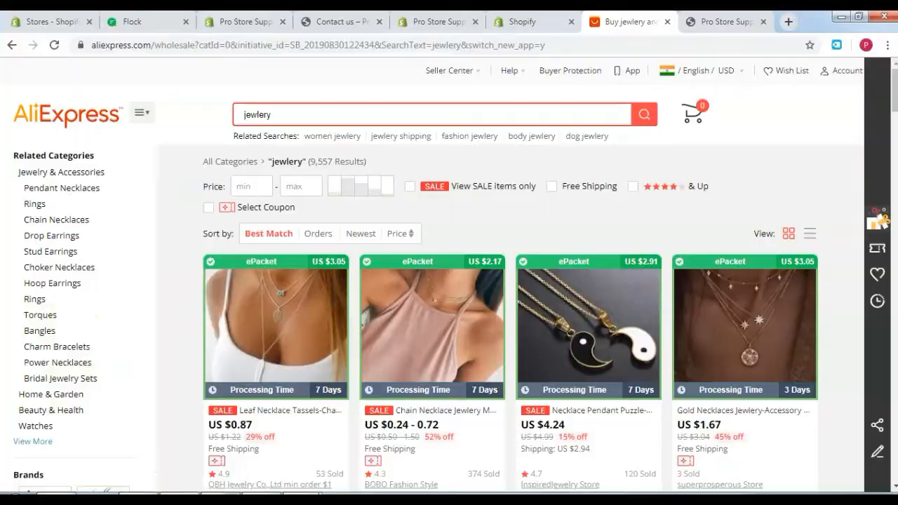
click(267, 497)
text(Bangles)
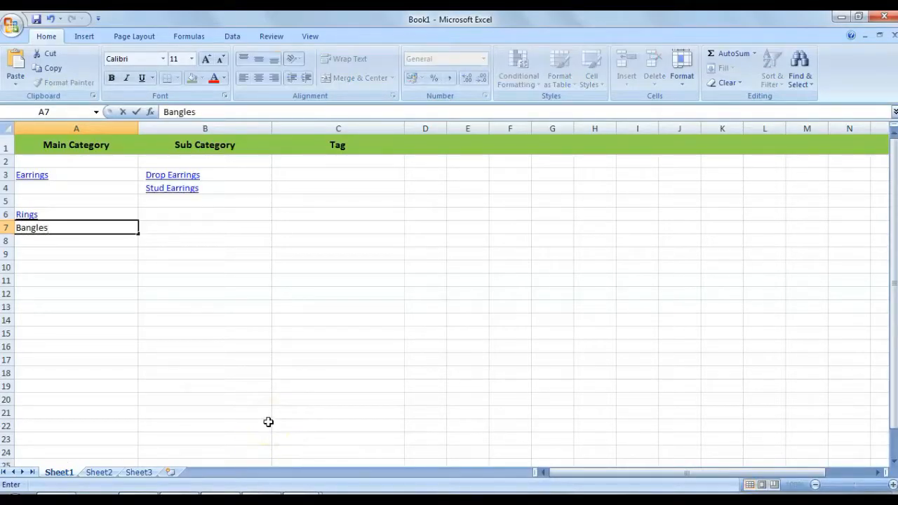
click(39, 317)
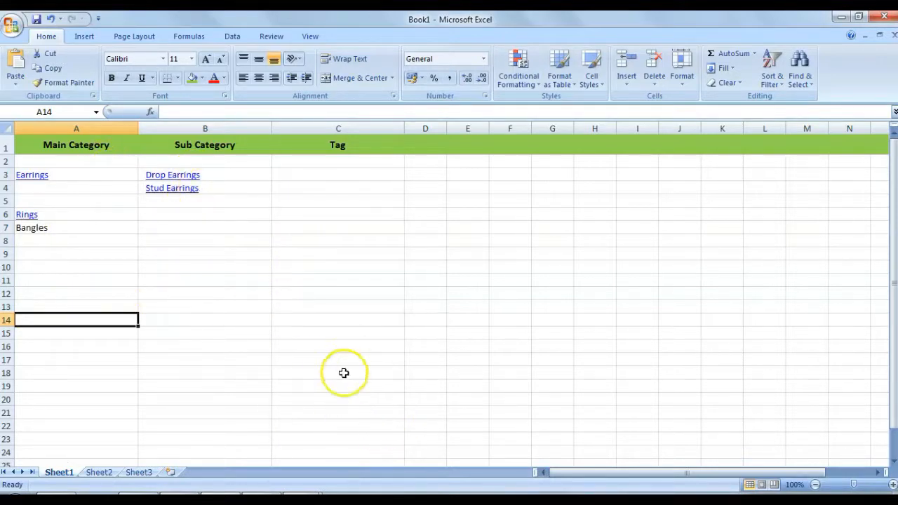
click(257, 348)
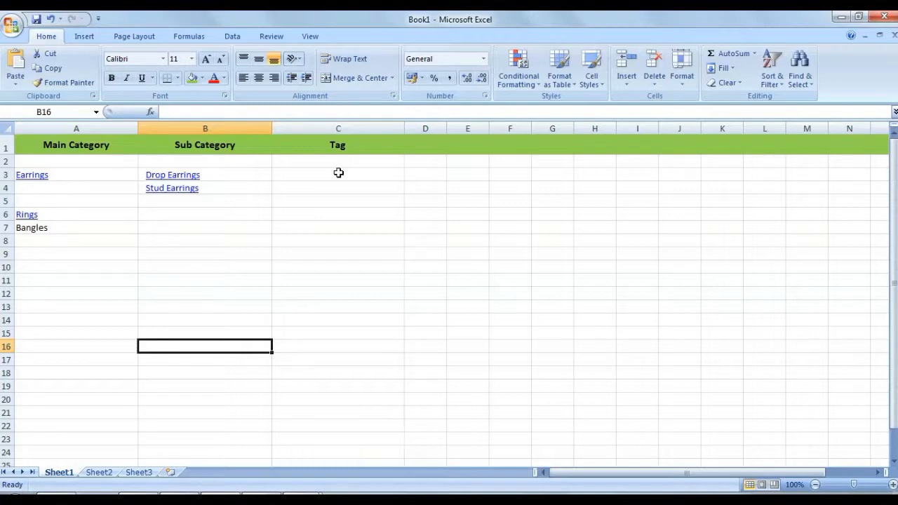
Fill the Tag column with dropearrings, studearrings, rings and bangles
click(370, 307)
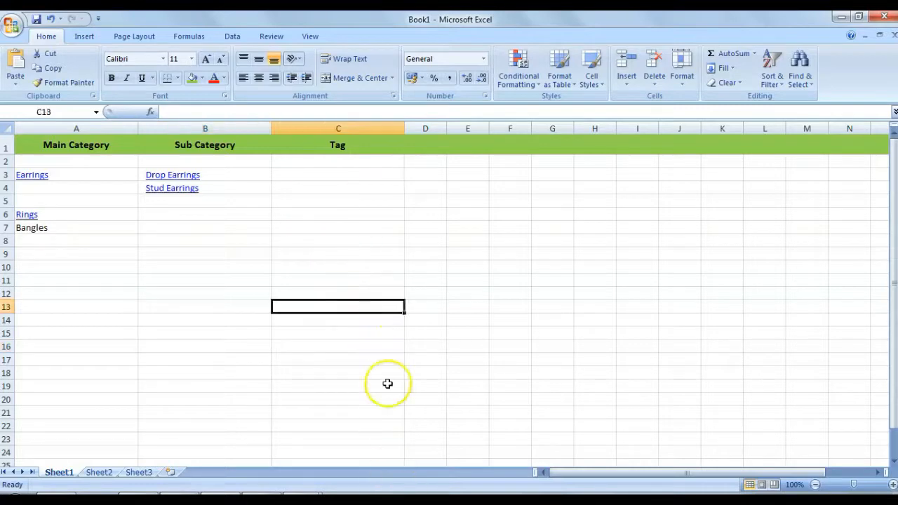
click(334, 176)
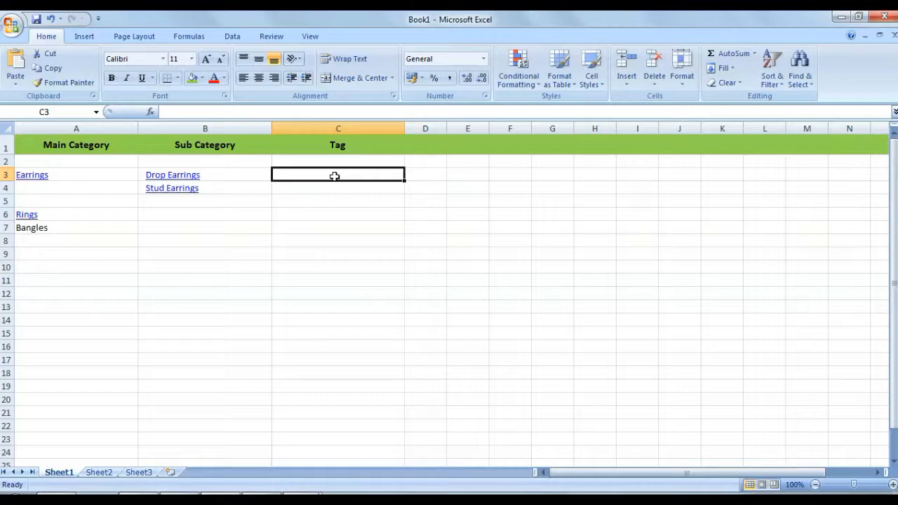
text(dropearrings)
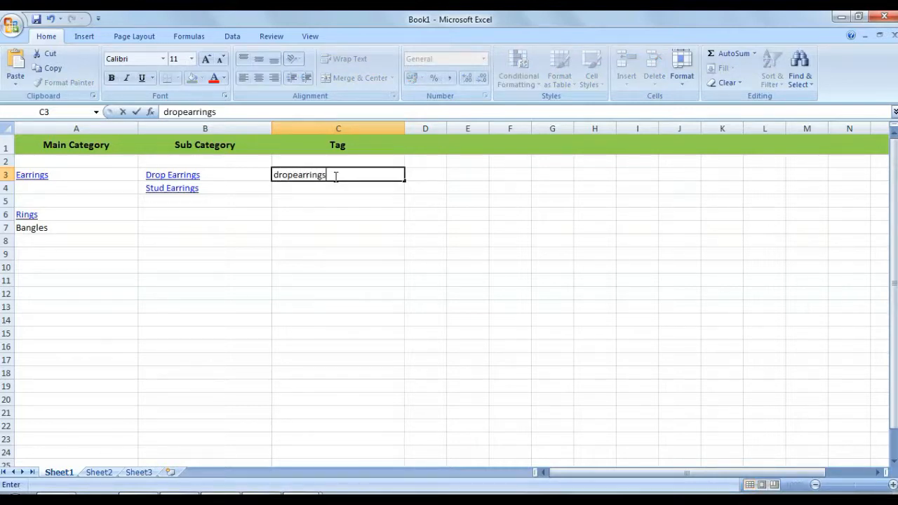
click(311, 190)
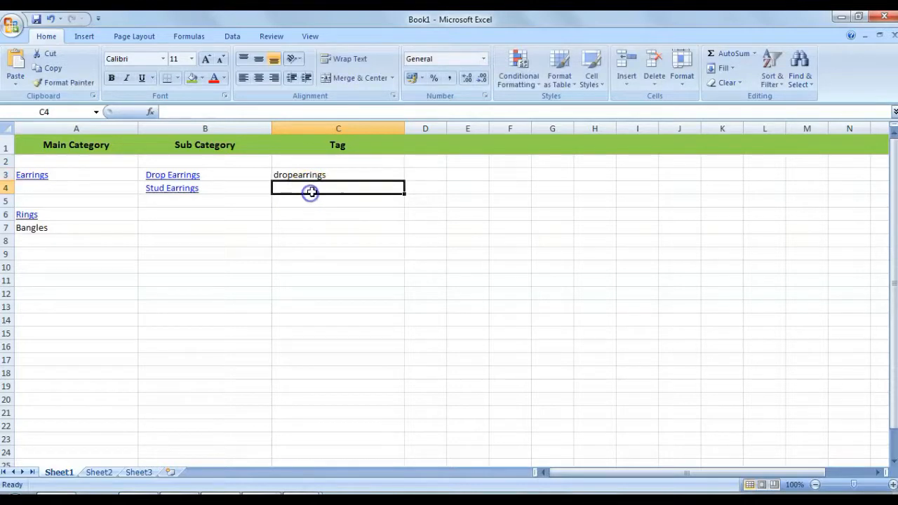
text(stu)
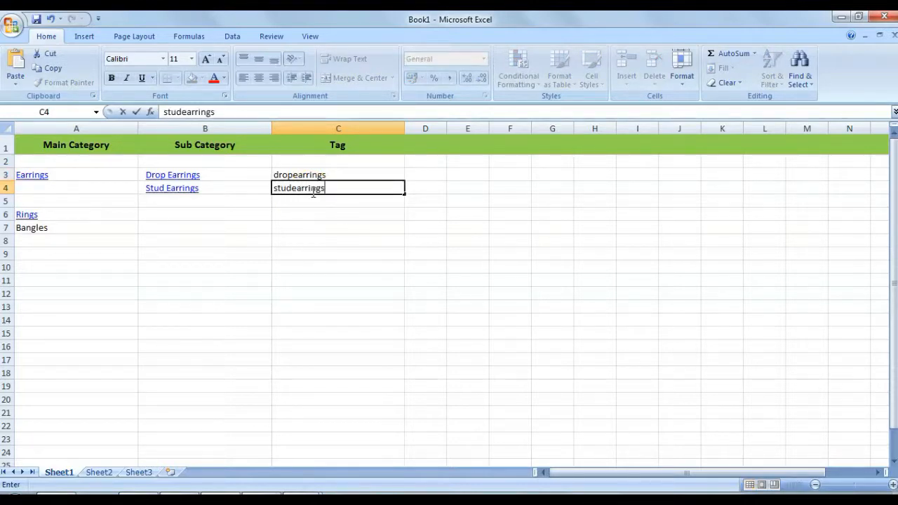
text(dearrings)
click(300, 214)
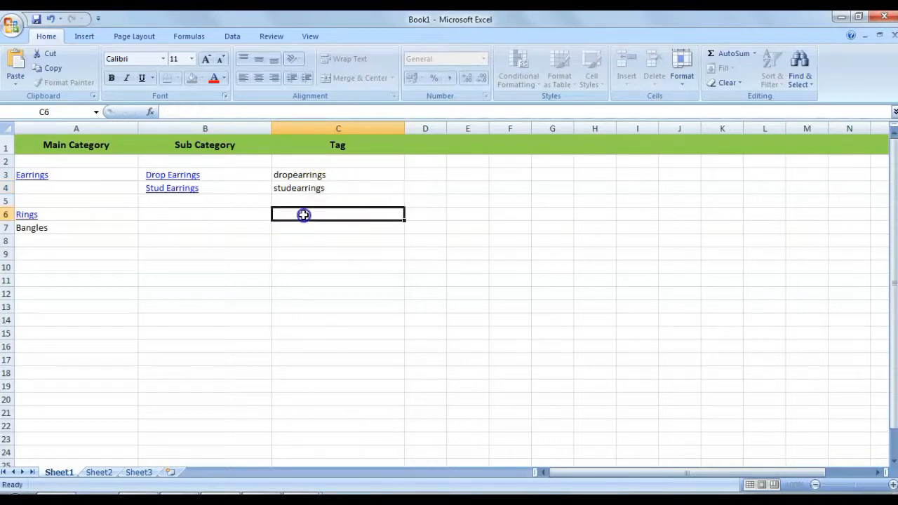
text(rin)
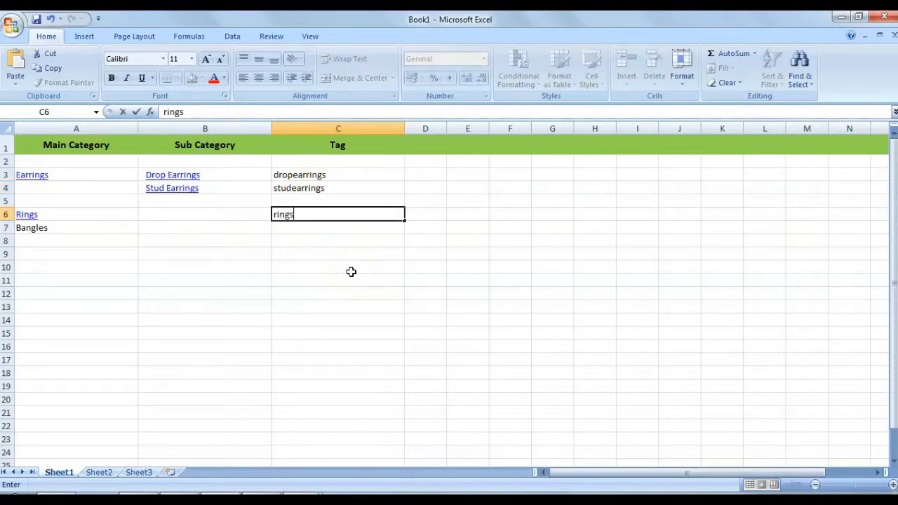
text(gs)
key(Return)
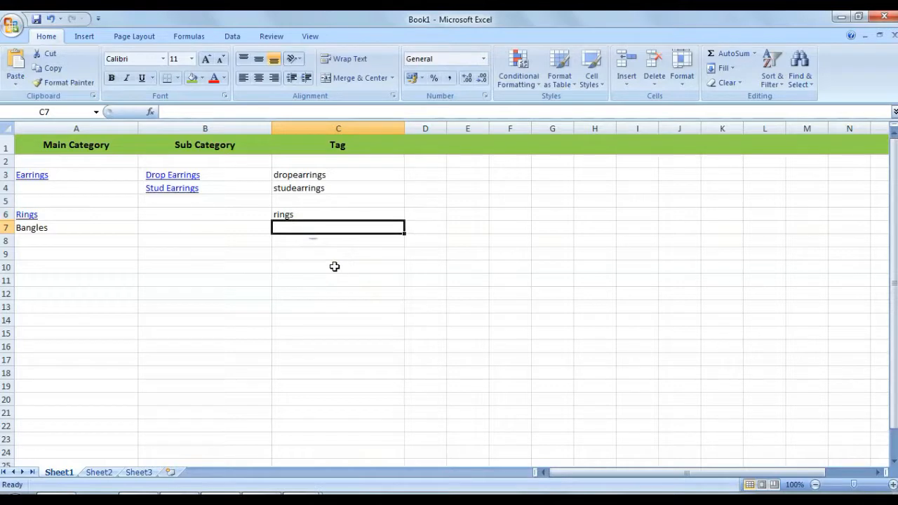
text(bangles)
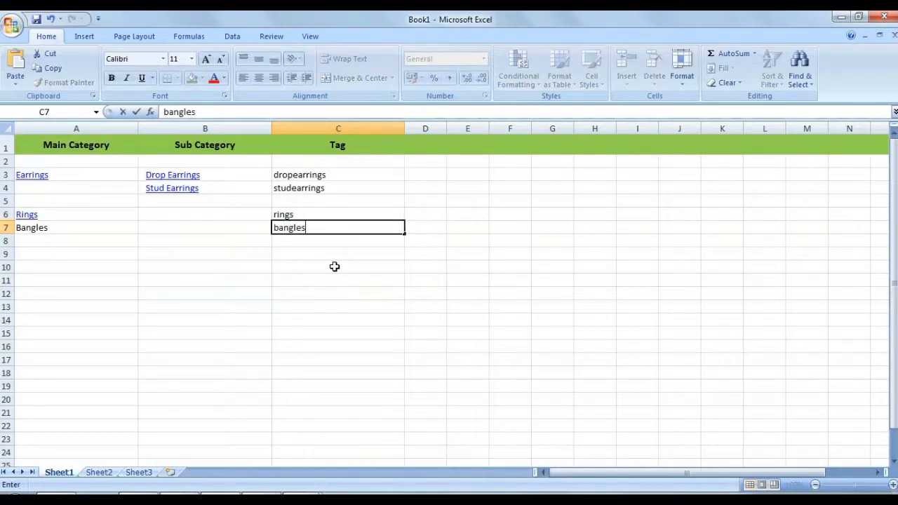
click(302, 343)
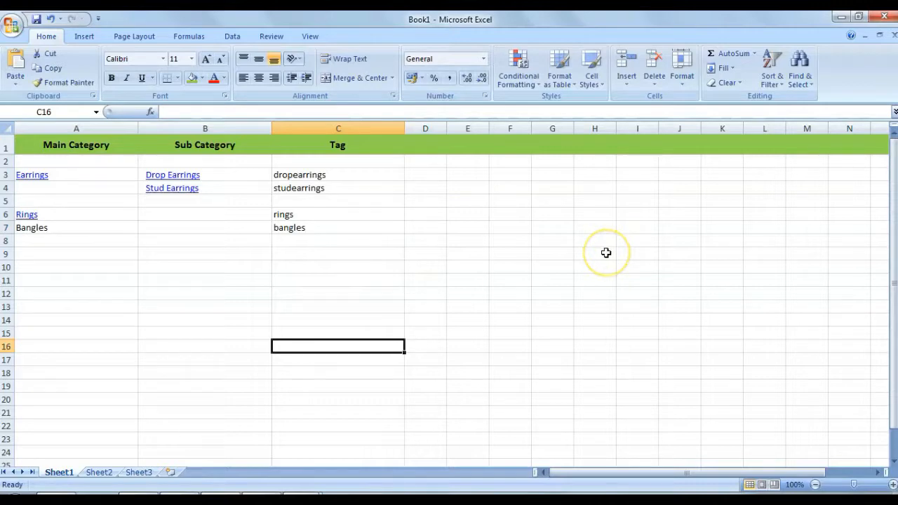
Save the workbook and return to the Chrome browser
key(ctrl+s)
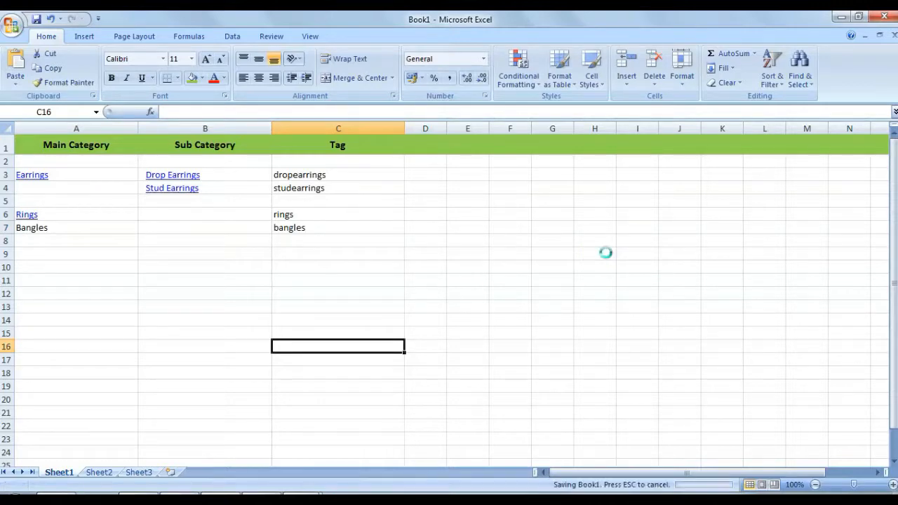
click(170, 305)
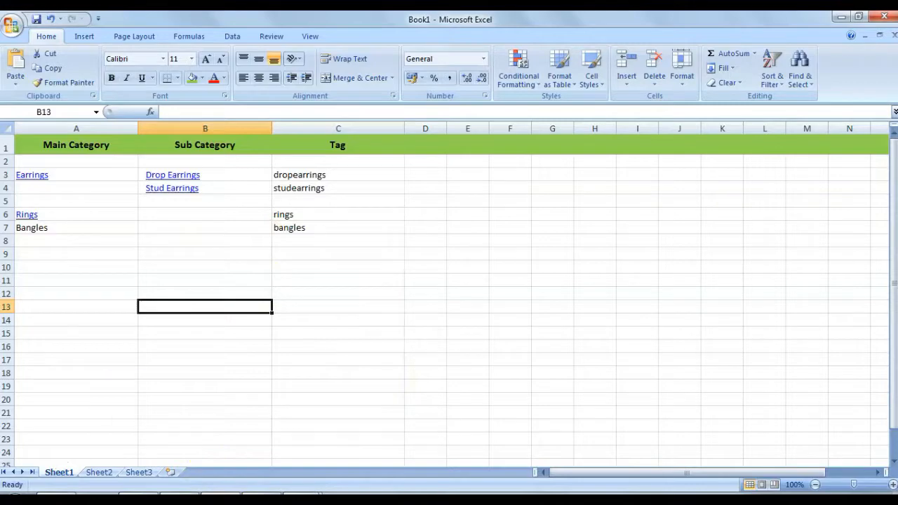
click(182, 496)
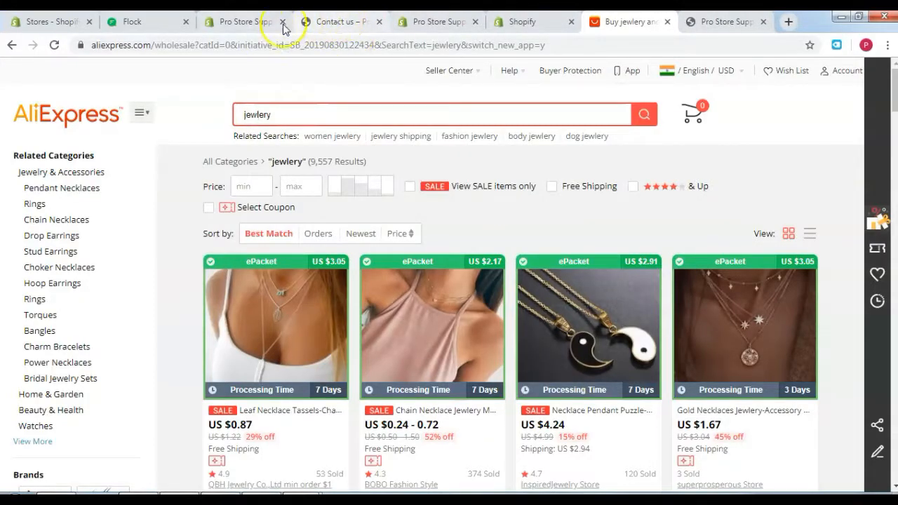
Close the legal settings tab and go to the new collection form
click(456, 22)
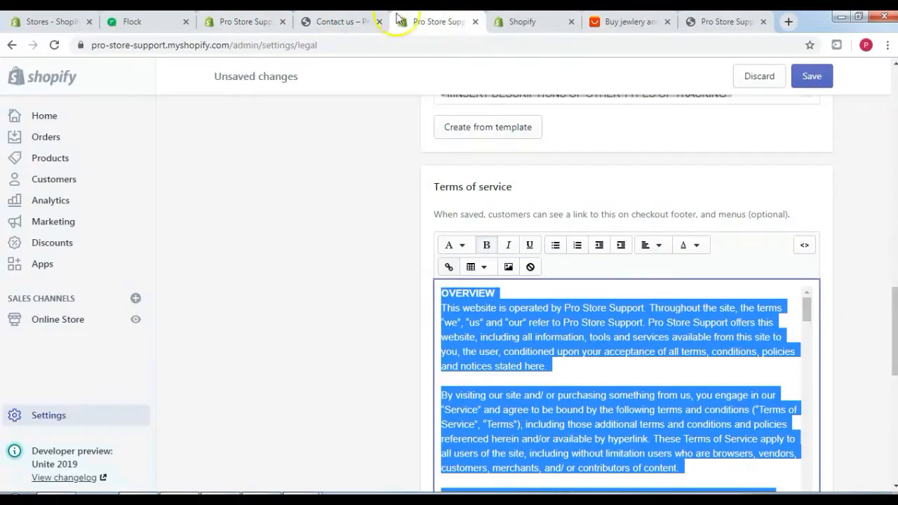
click(341, 21)
click(437, 21)
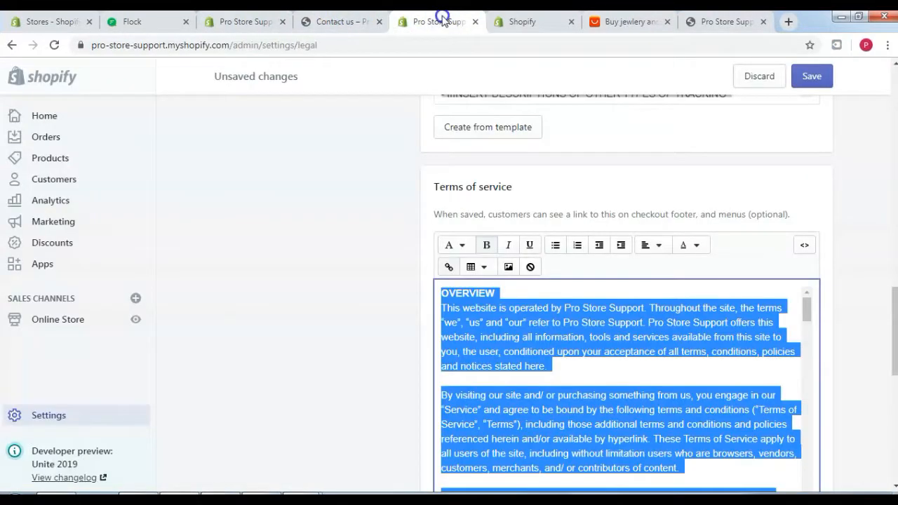
click(476, 22)
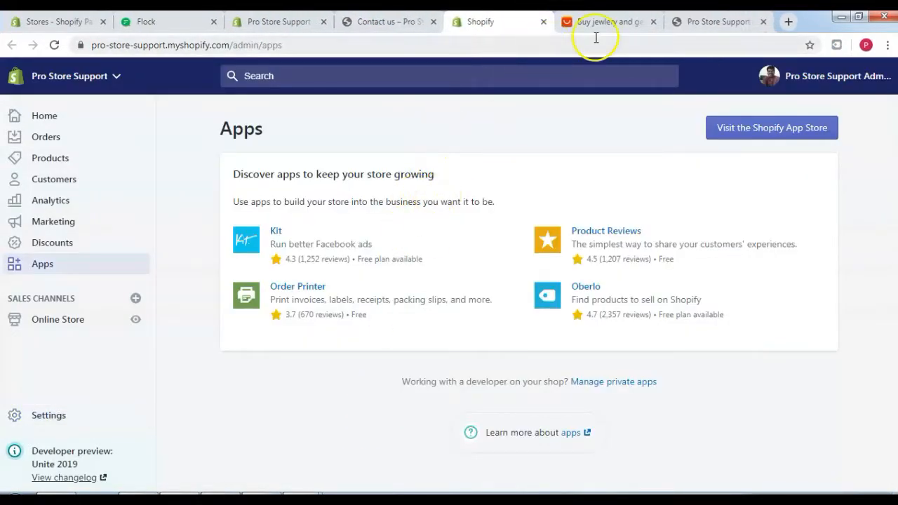
click(384, 22)
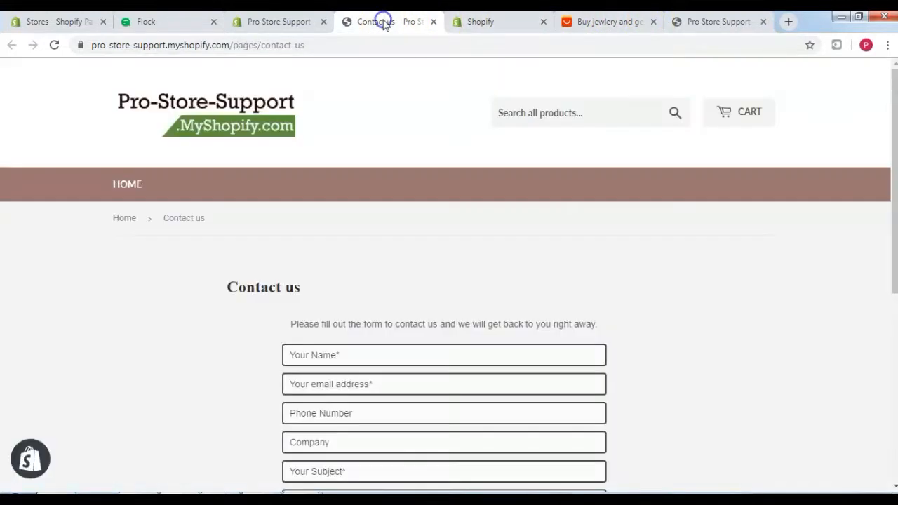
click(280, 21)
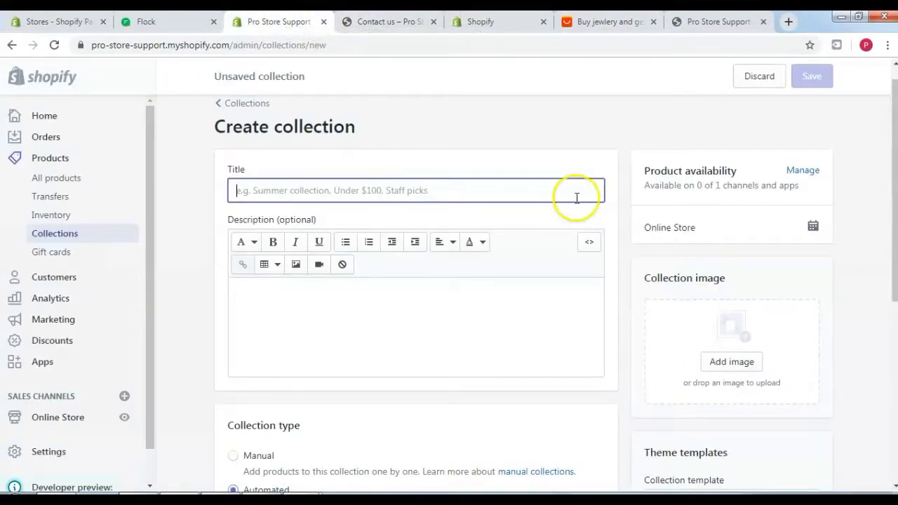
drag(896, 180, 896, 170)
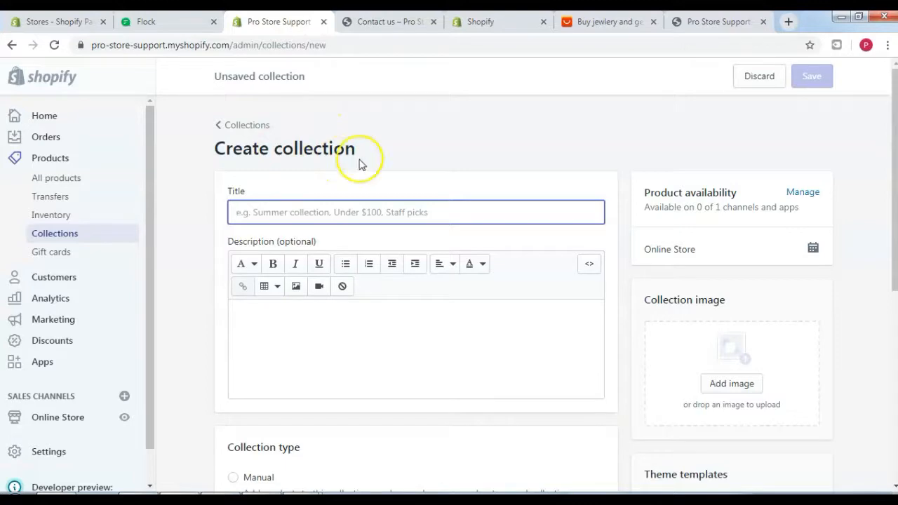
Copy Earrings from cell A3 and paste it as the collection title
click(481, 140)
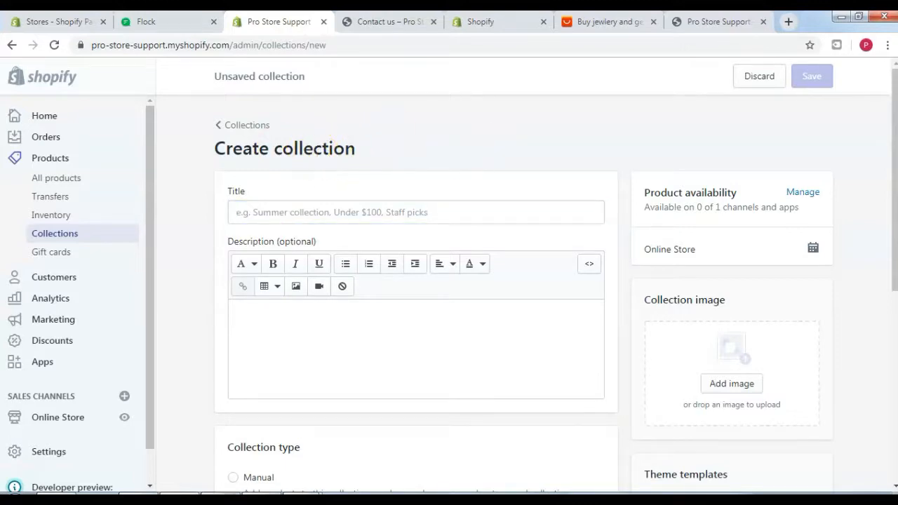
key(alt+Tab)
click(83, 175)
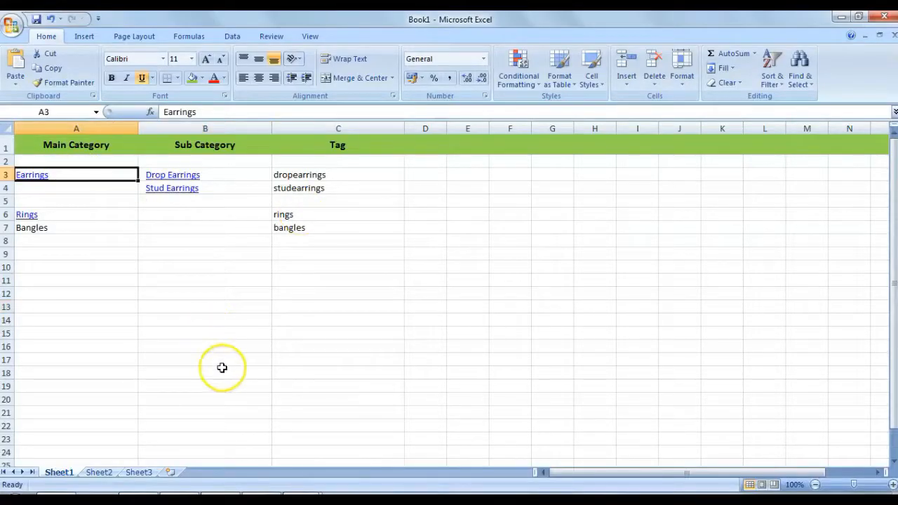
key(ctrl+c)
key(alt+Tab)
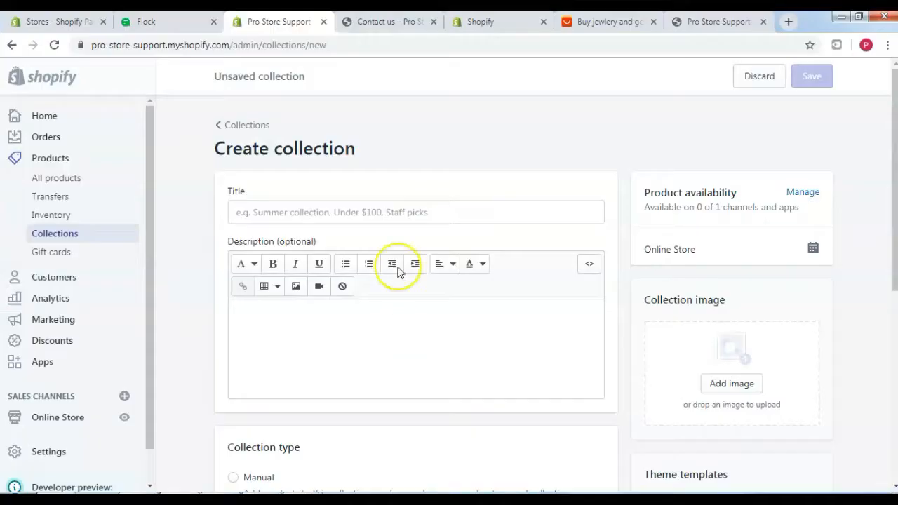
click(373, 210)
key(ctrl+v)
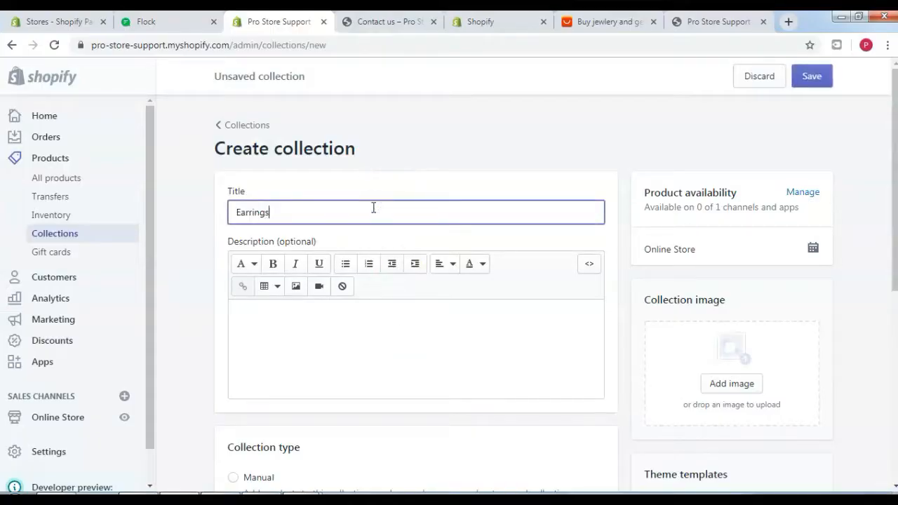
click(574, 150)
drag(895, 153, 893, 317)
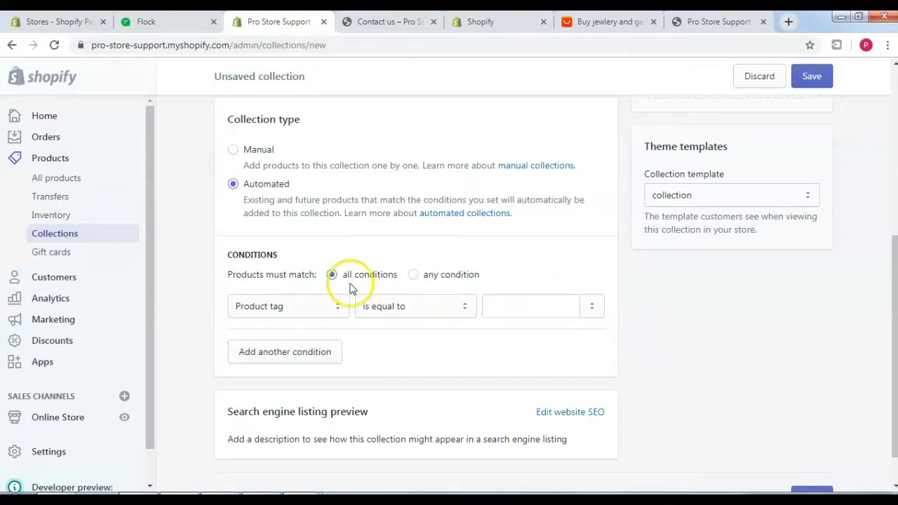
Set the first condition to Product tag equal to dropearrings, copied from cell C3
click(337, 311)
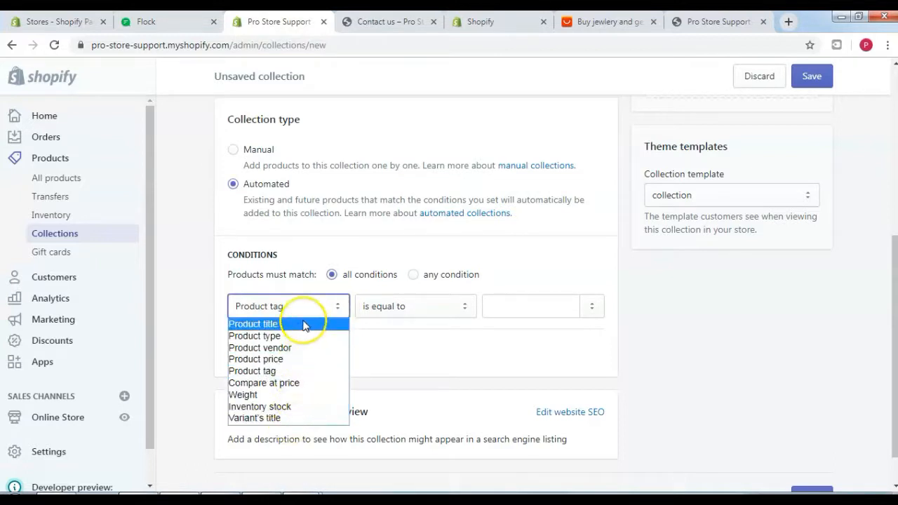
click(298, 372)
click(516, 307)
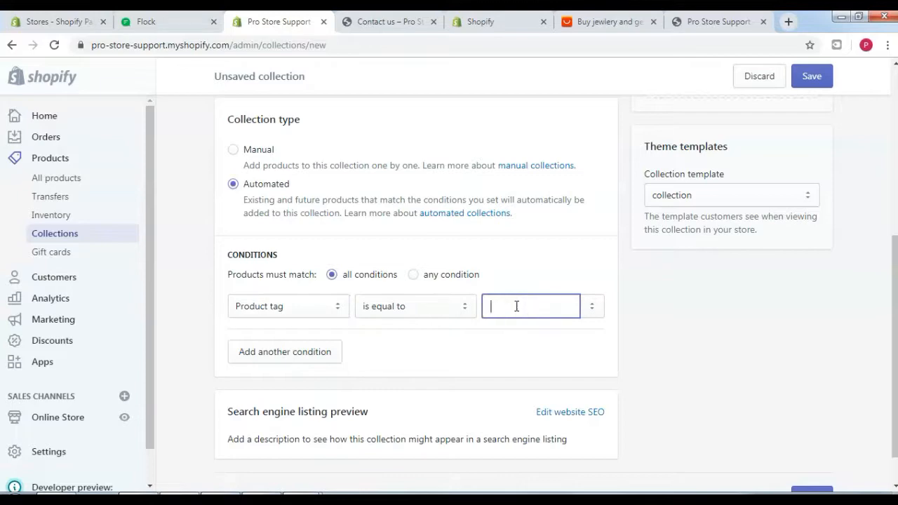
click(221, 499)
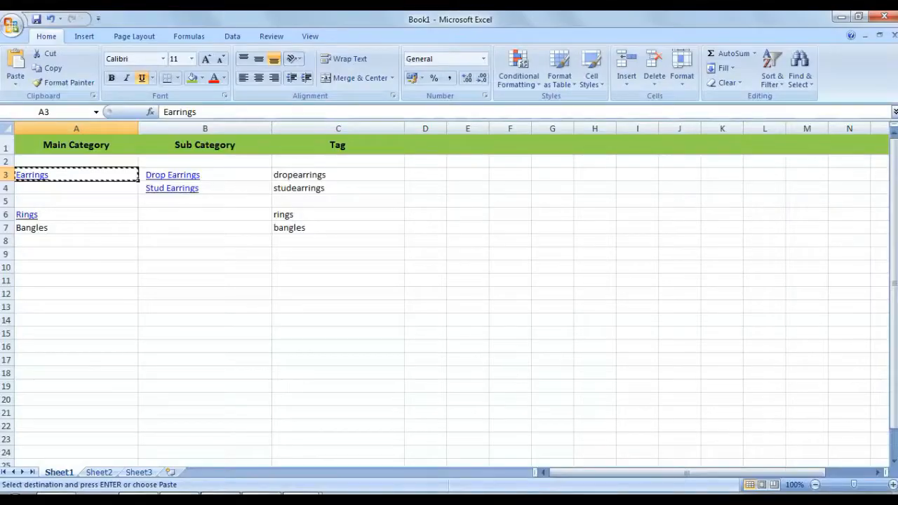
click(343, 174)
key(ctrl+c)
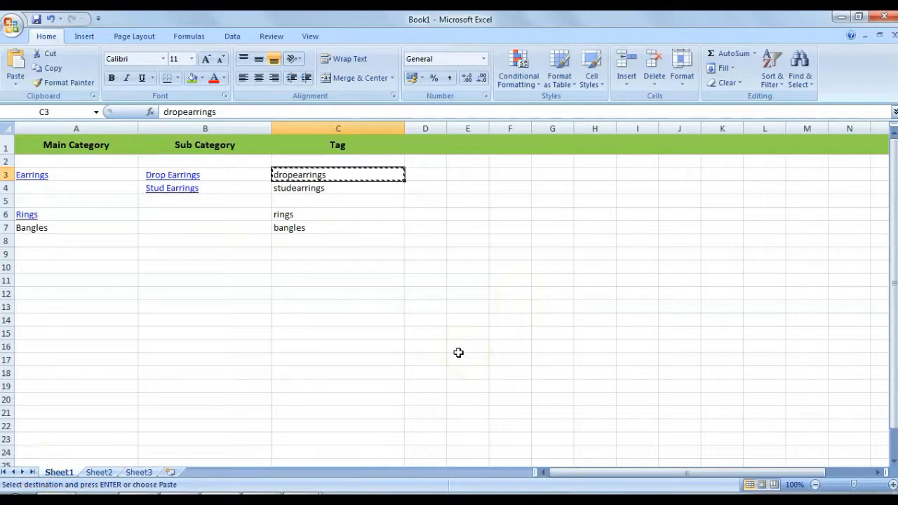
key(alt+Tab)
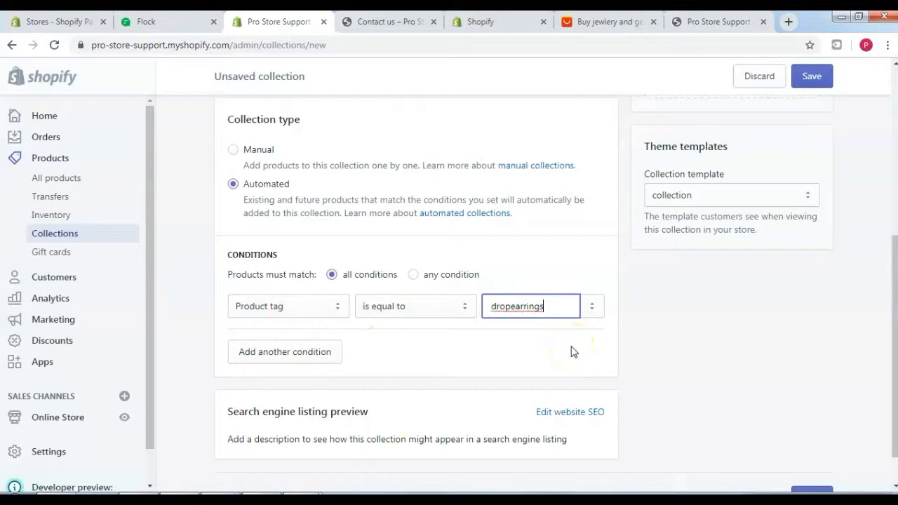
click(685, 361)
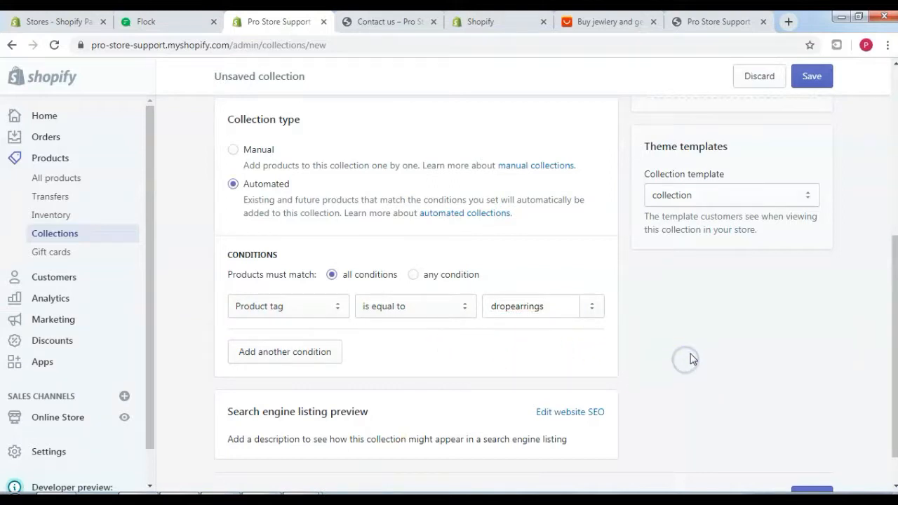
Add a second tag condition studearrings, match any condition, and save the Earrings collection
click(292, 353)
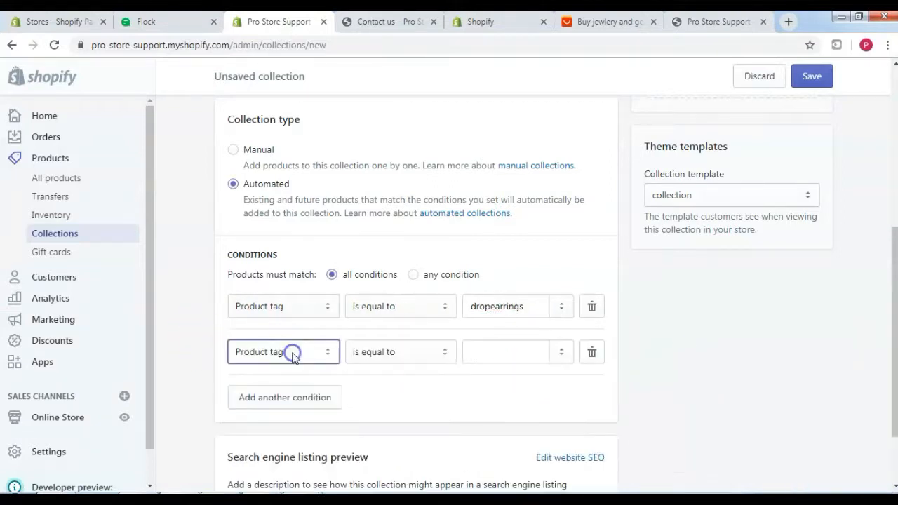
click(498, 351)
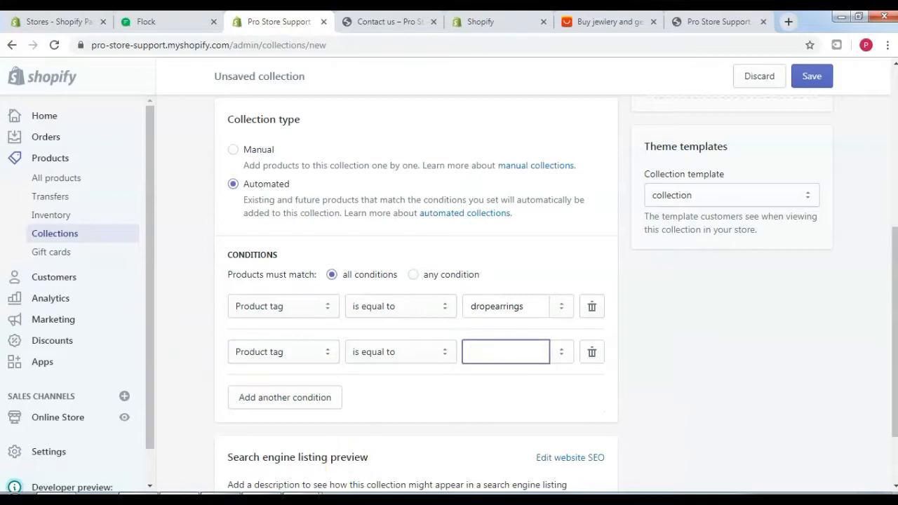
key(alt+Tab)
click(341, 188)
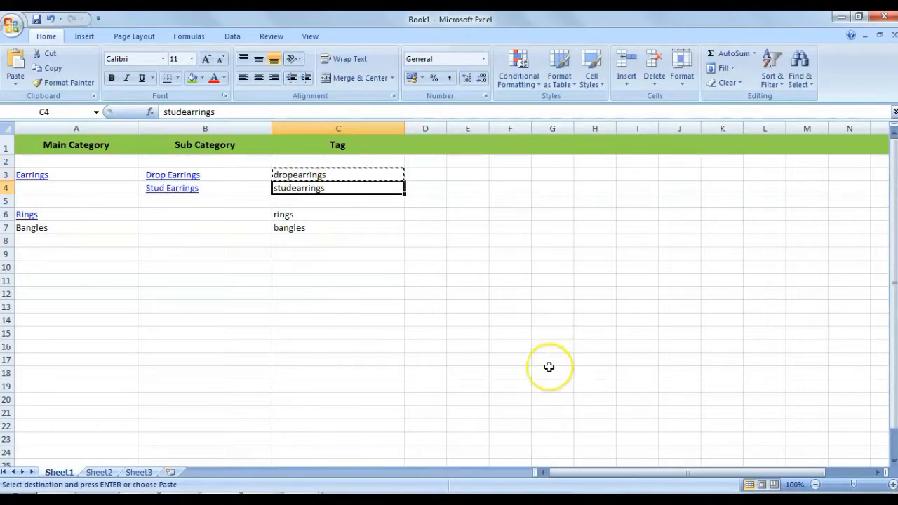
key(ctrl+c)
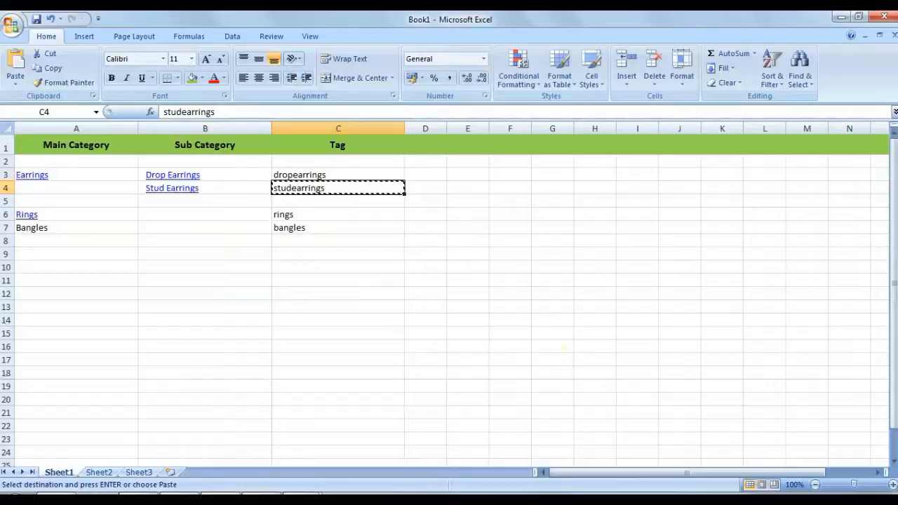
key(alt+Tab)
click(723, 384)
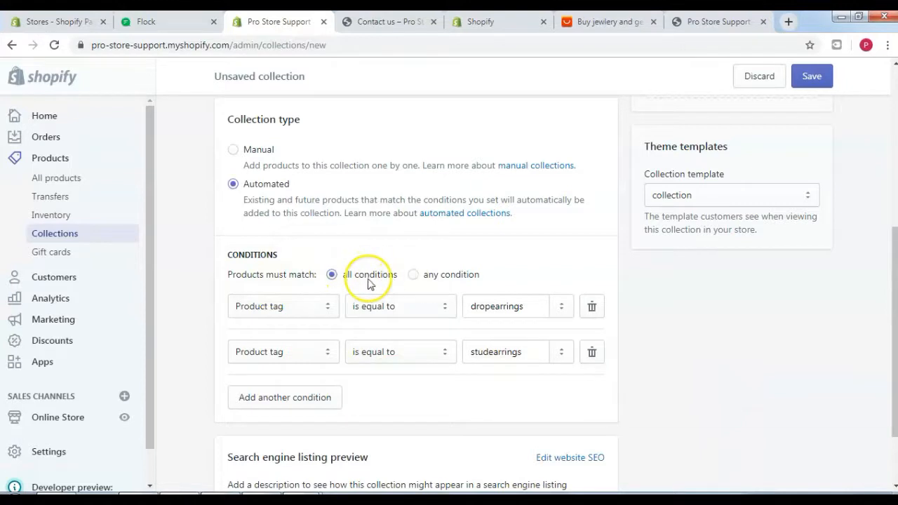
click(413, 276)
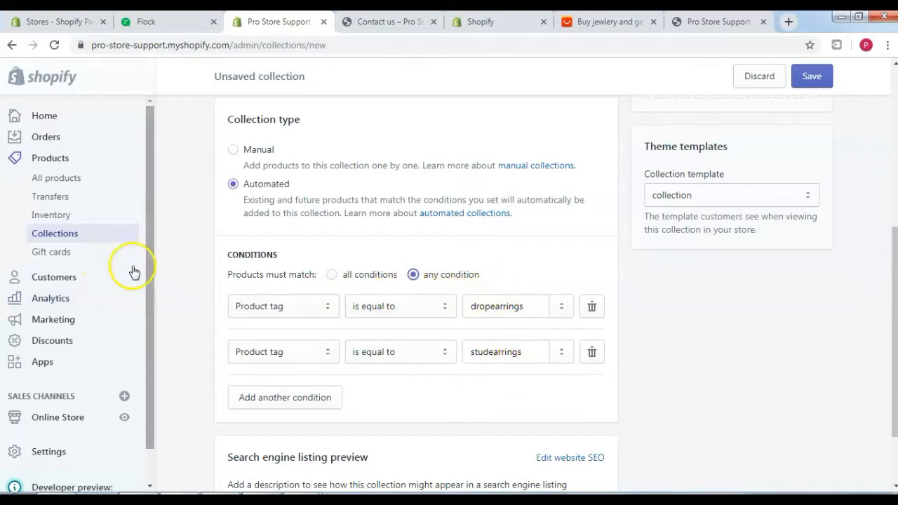
mouse_move(893, 373)
mouse_down()
mouse_move(894, 226)
mouse_move(894, 373)
mouse_up()
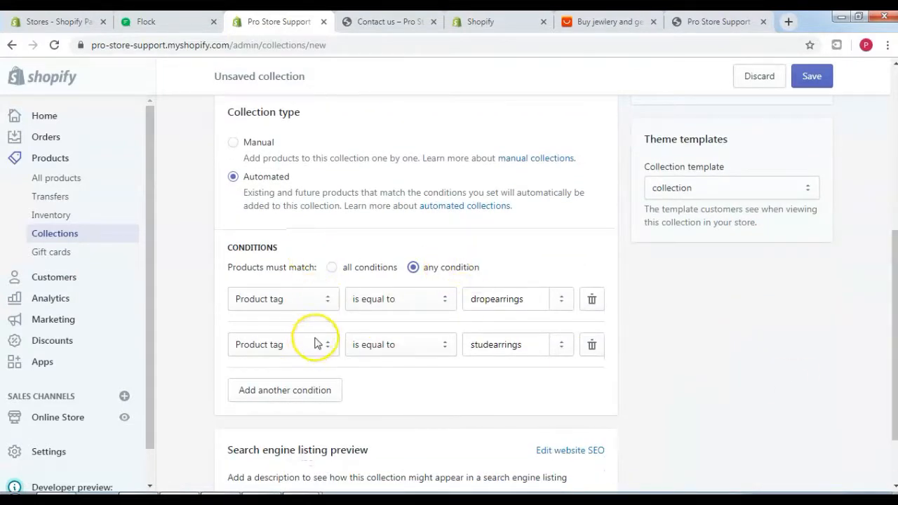
drag(888, 415, 888, 253)
click(812, 76)
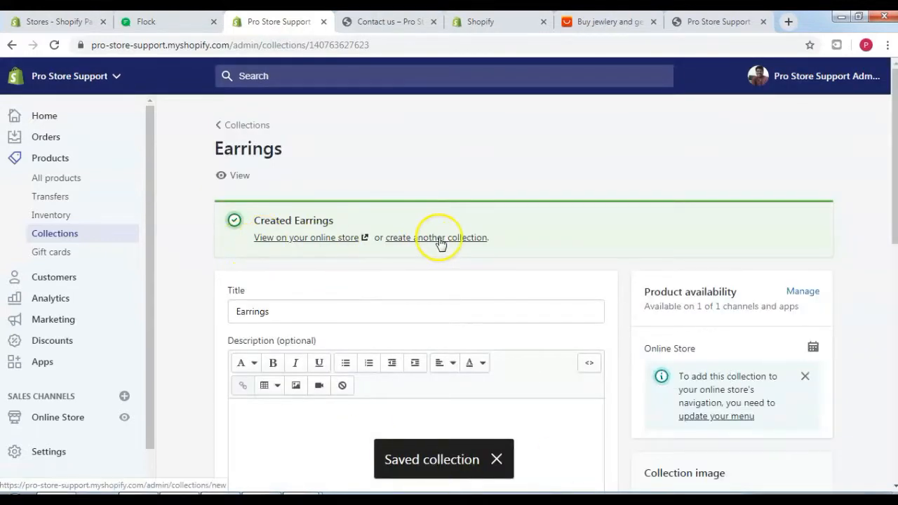
Start a new collection titled Drop Earrings, copied from the spreadsheet
click(439, 239)
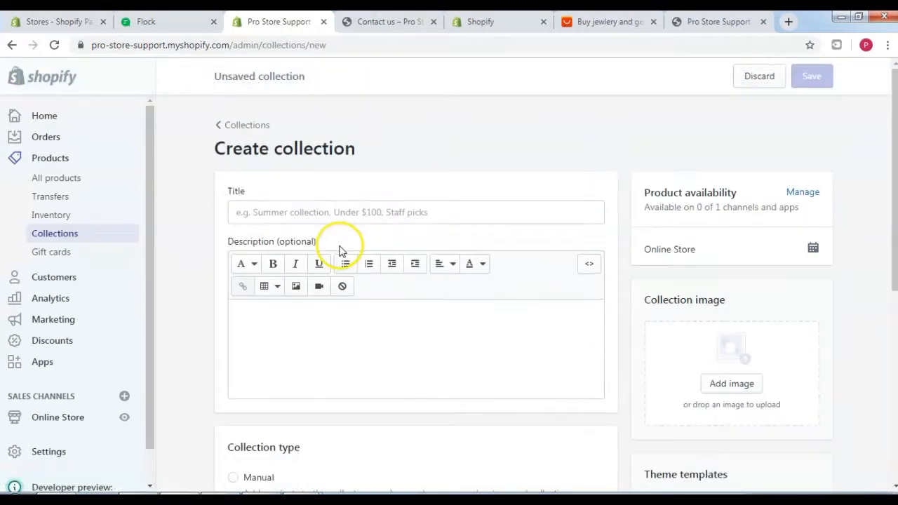
click(301, 499)
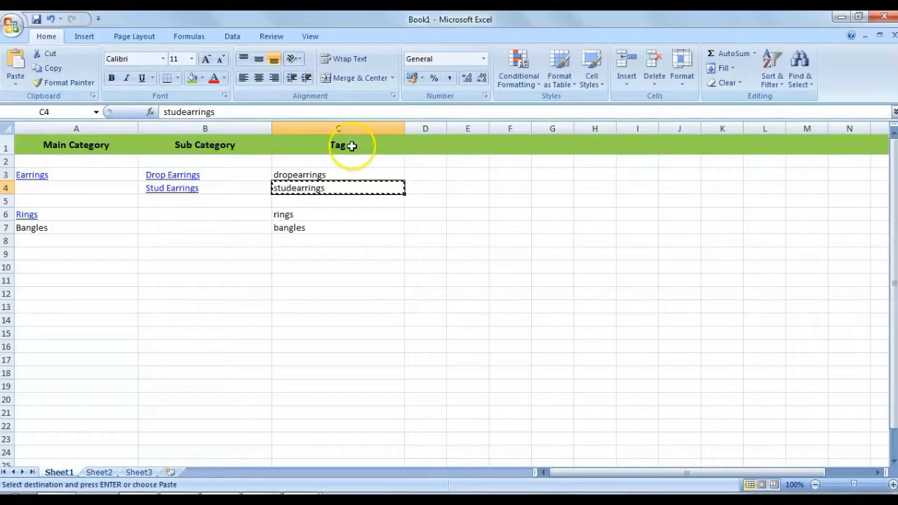
click(221, 176)
key(ctrl+c)
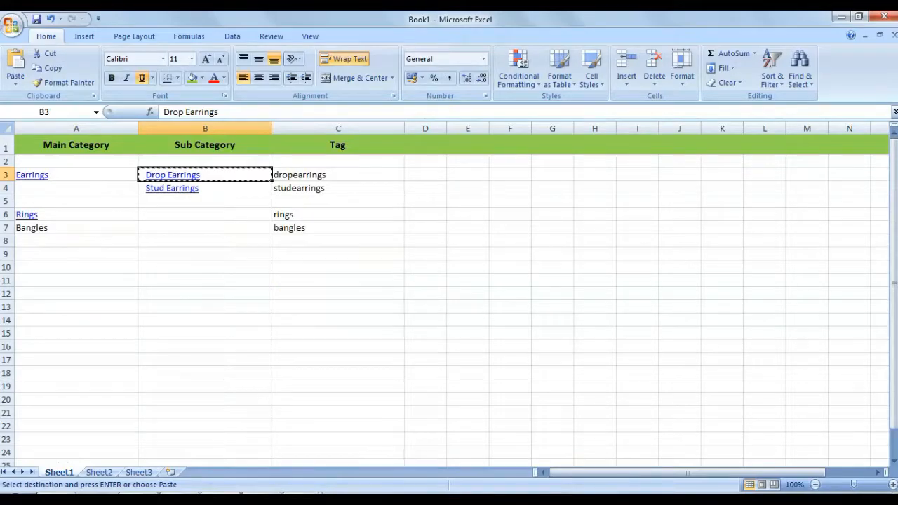
click(267, 499)
click(324, 209)
key(ctrl+v)
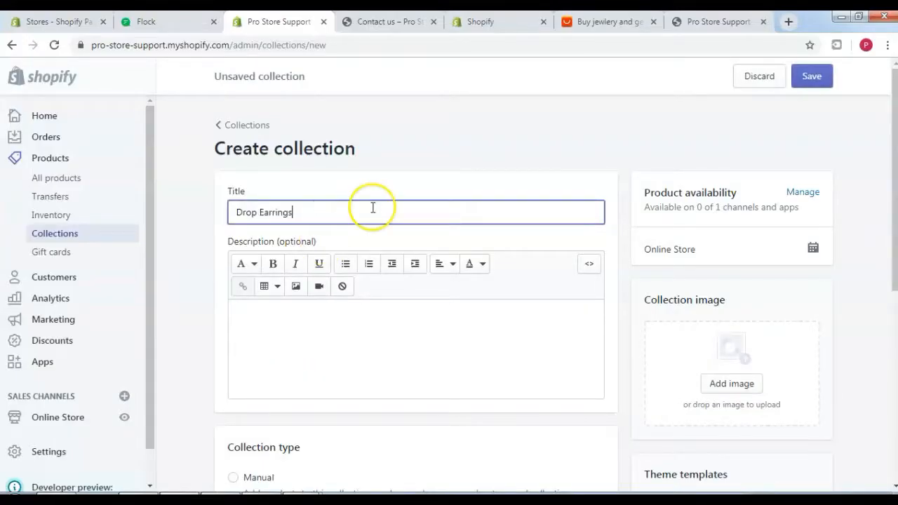
drag(893, 188, 893, 351)
Match any condition with tag dropearrings, save, then copy the Stud Earrings name
click(413, 231)
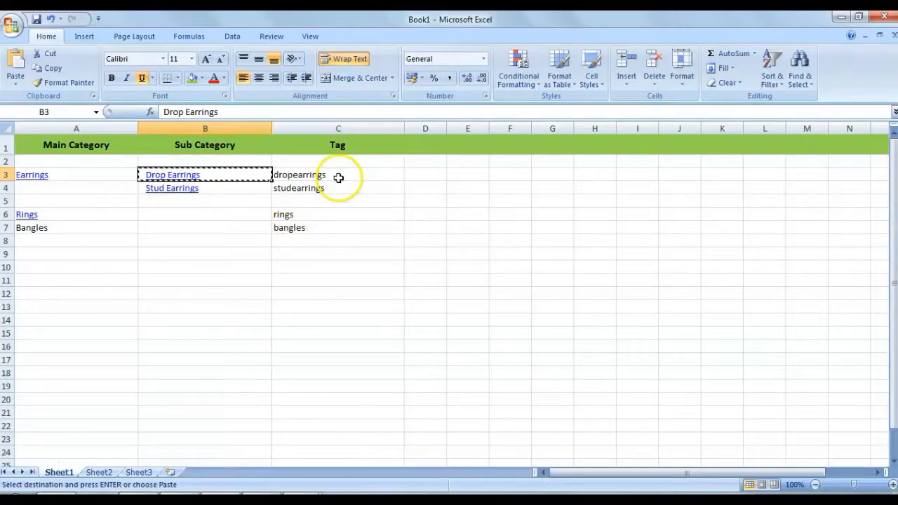
click(338, 176)
key(ctrl+c)
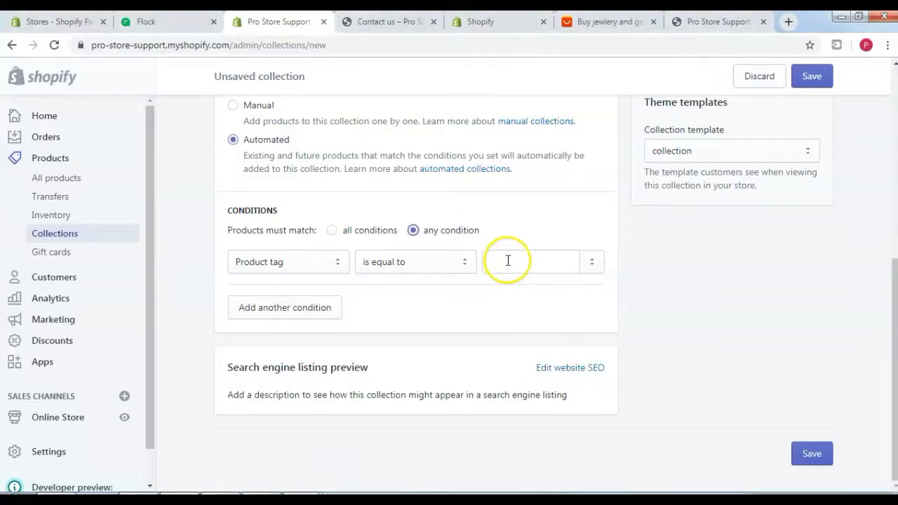
click(508, 261)
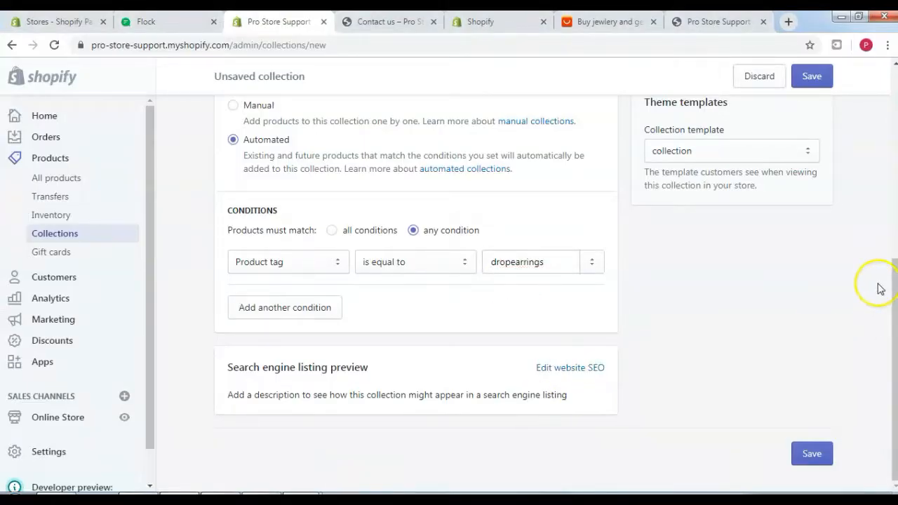
click(814, 78)
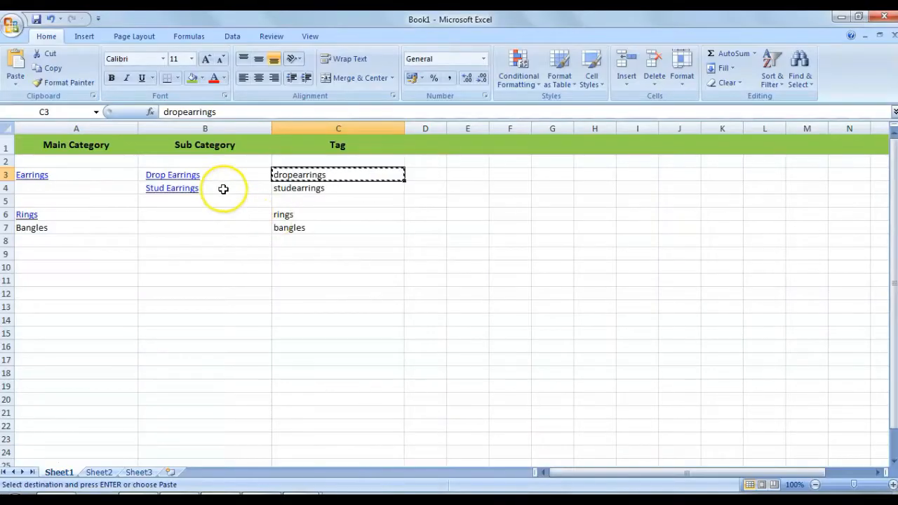
click(223, 188)
key(ctrl+c)
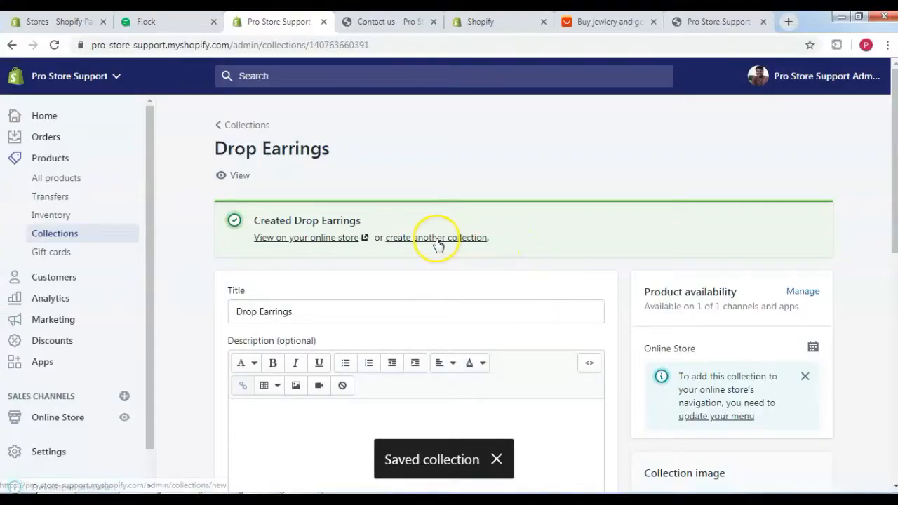
Create and save a Stud Earrings collection matching any condition with tag studearrings
click(436, 238)
click(393, 211)
key(ctrl+v)
drag(894, 114, 877, 269)
click(413, 308)
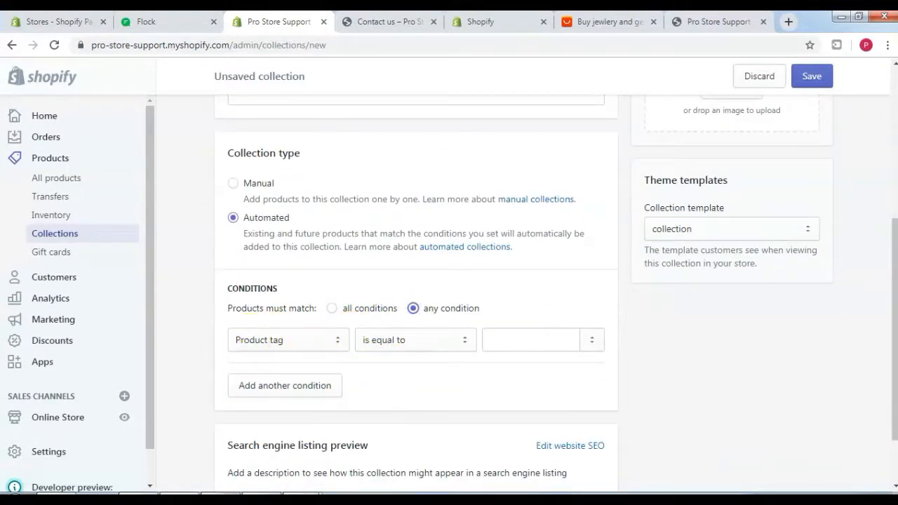
key(alt+Tab)
click(334, 187)
key(ctrl+c)
key(alt+Tab)
click(502, 344)
key(ctrl+v)
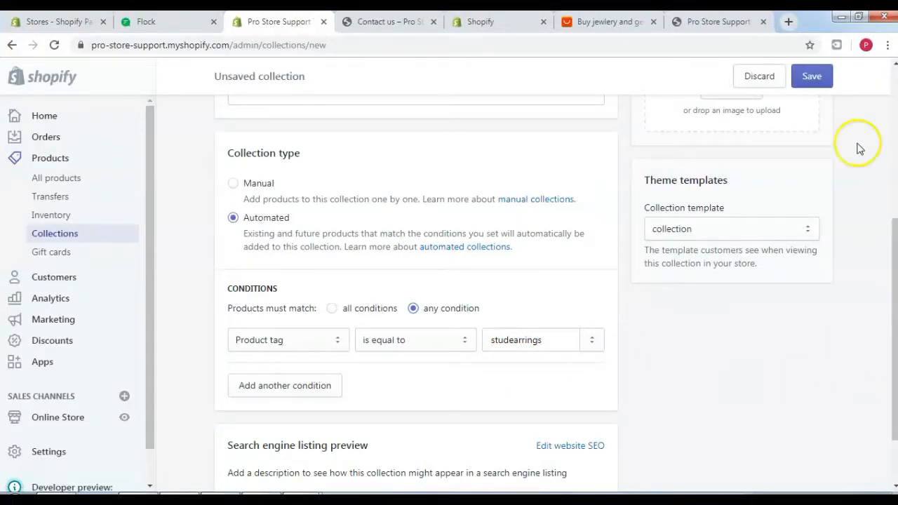
click(812, 76)
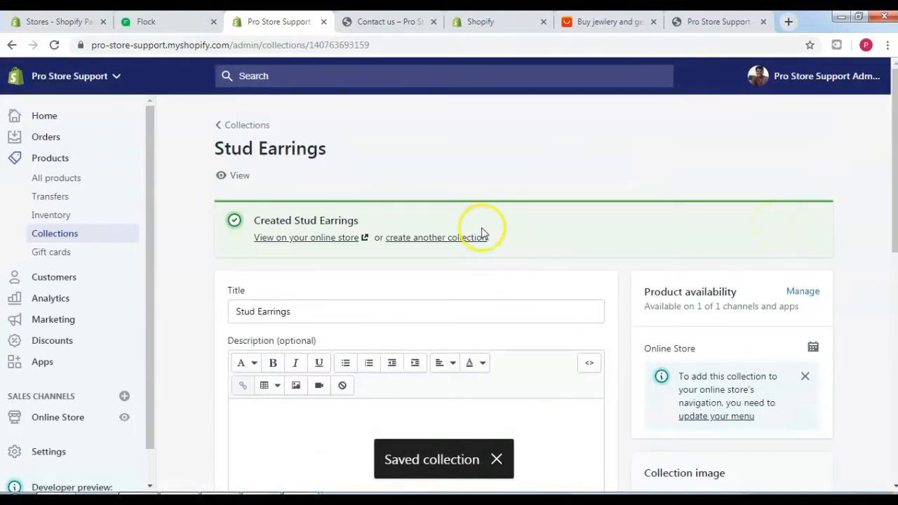
Start a new collection with Rings pasted as its title from the spreadsheet
click(435, 239)
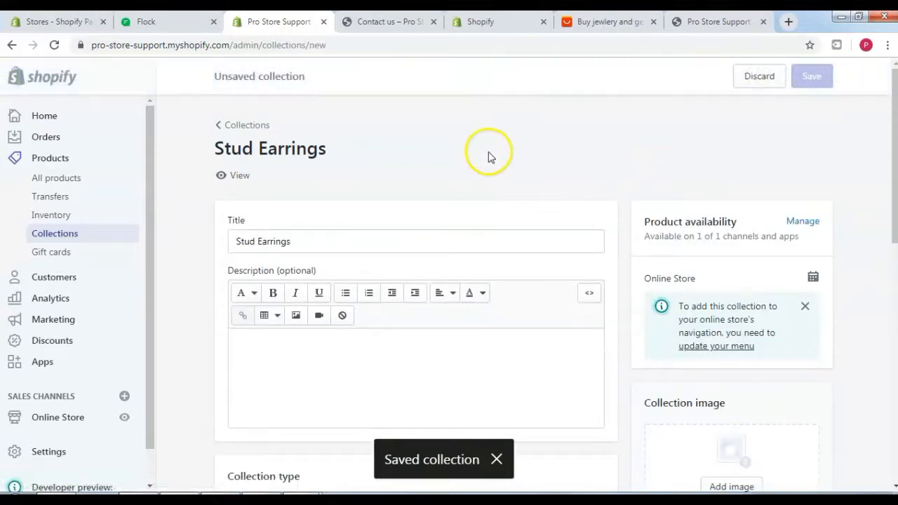
click(223, 493)
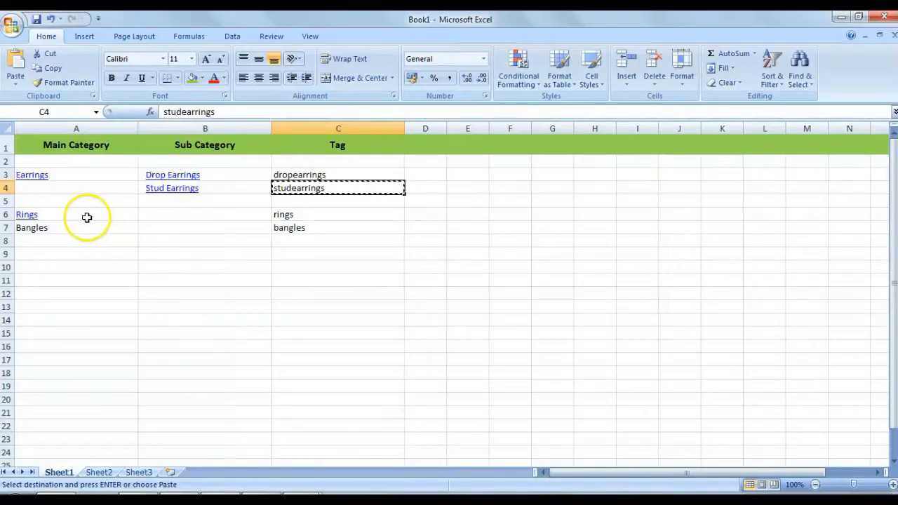
click(87, 216)
key(ctrl+c)
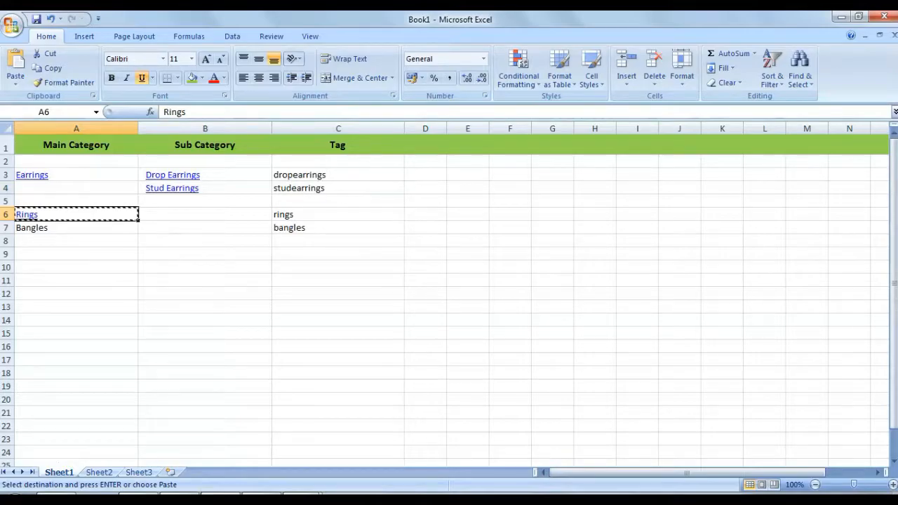
key(alt+Tab)
click(367, 214)
key(ctrl+v)
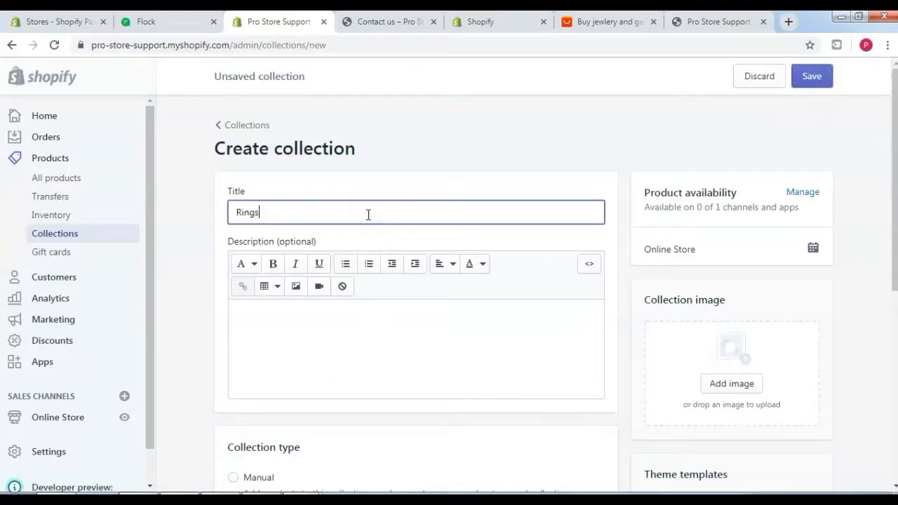
scroll(889, 170, down, 5)
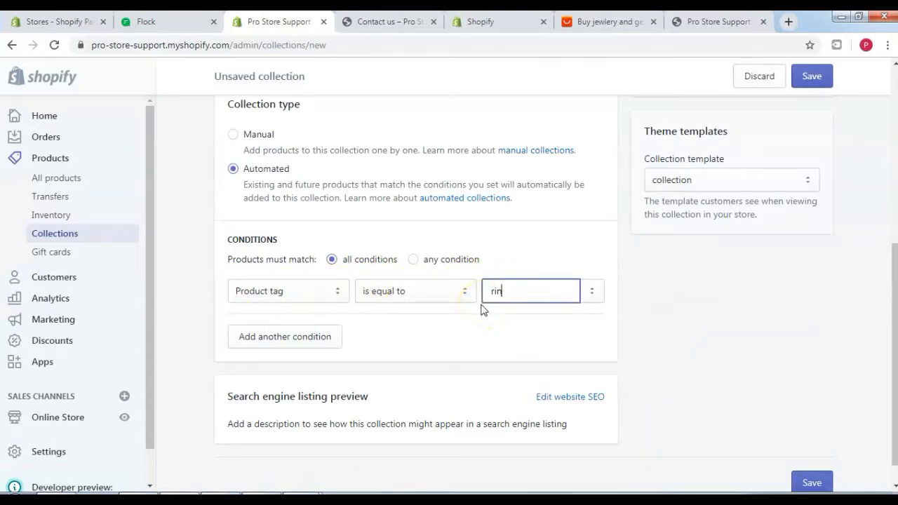
Match any condition, save the Rings collection, and copy the Bangles name
click(426, 258)
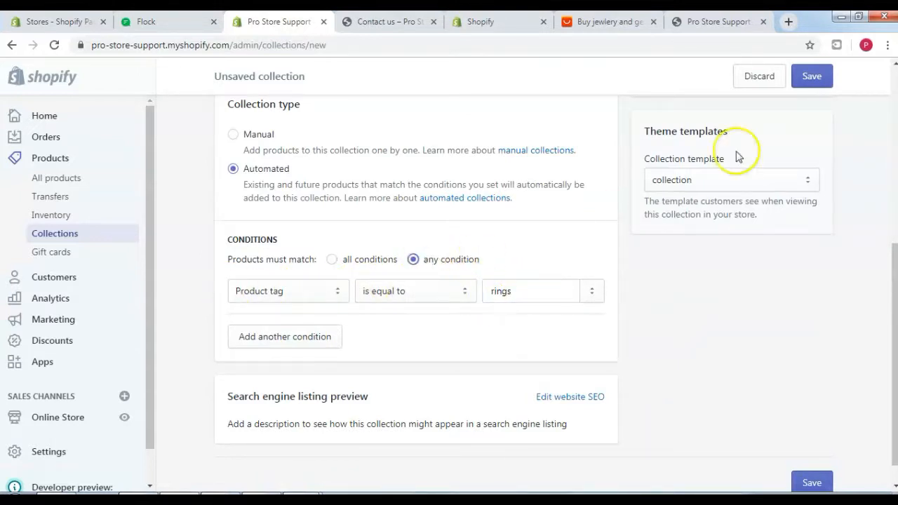
click(812, 76)
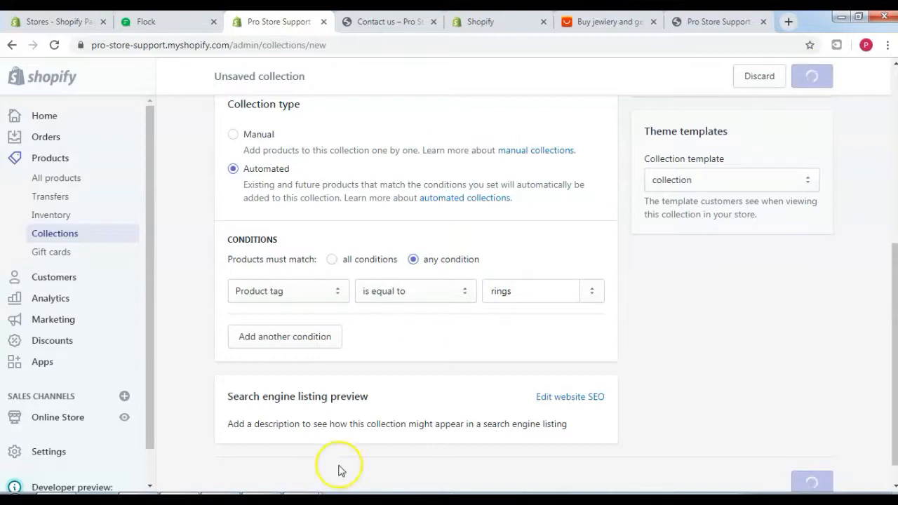
key(alt+Tab)
click(103, 231)
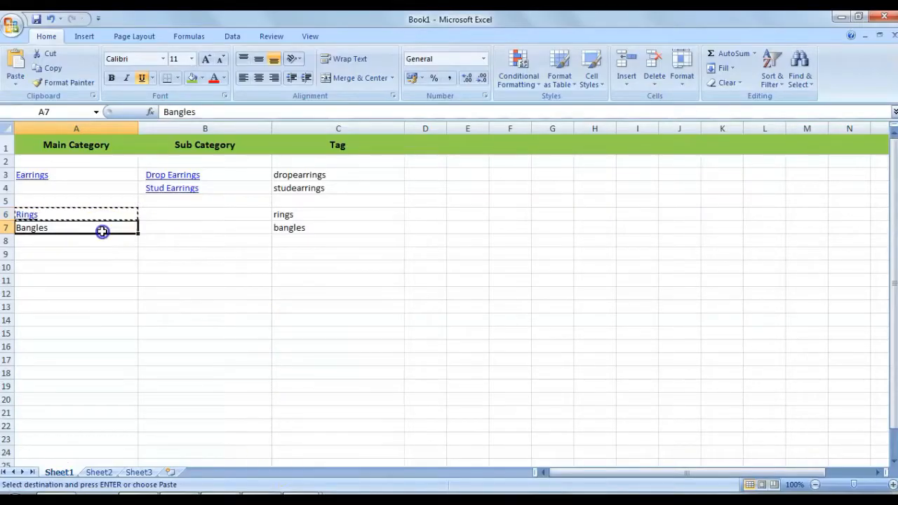
key(ctrl+c)
key(alt+Tab)
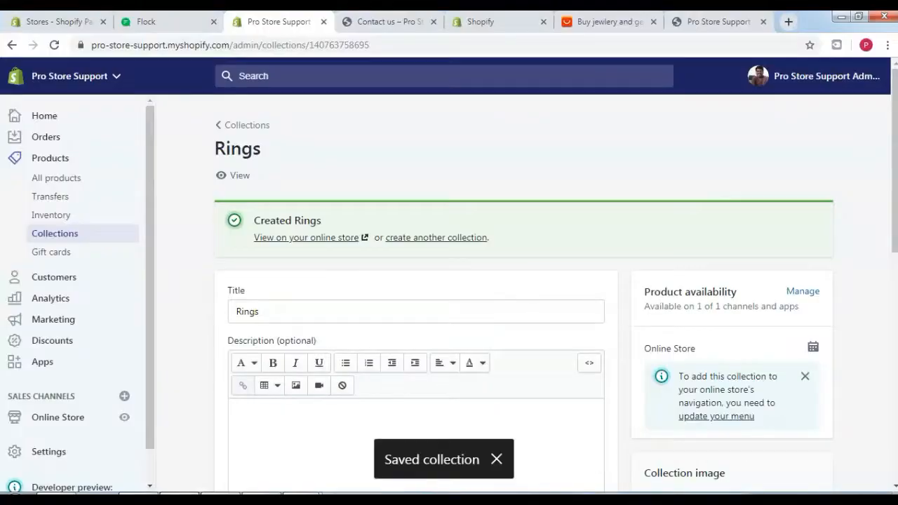
Start a new collection titled Bangles
click(432, 238)
click(416, 212)
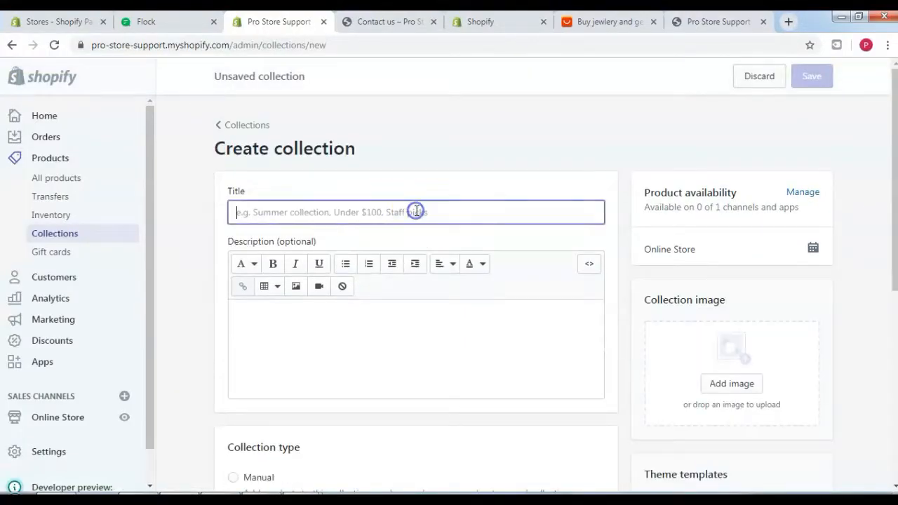
text(Bangles)
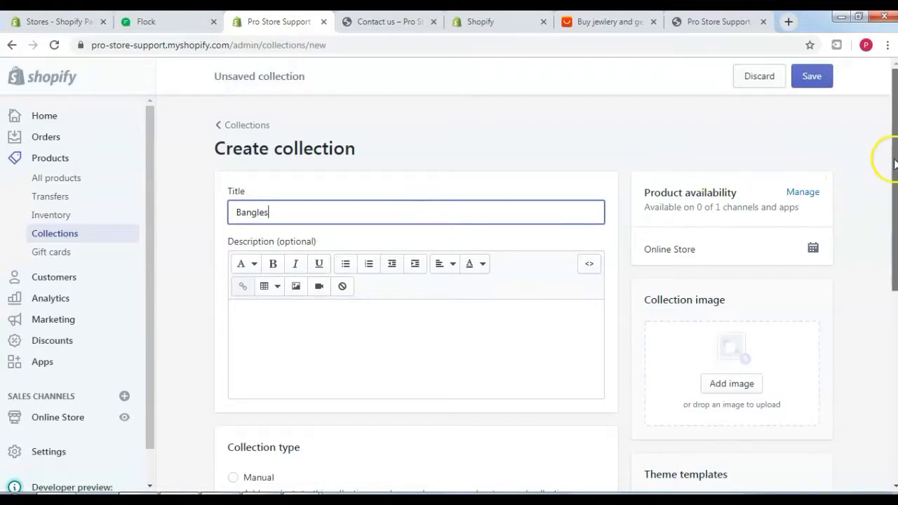
scroll(885, 162, down, 3)
scroll(415, 292, down, 2)
Set the tag condition to bangles matching any condition, then view the Collections list
click(414, 266)
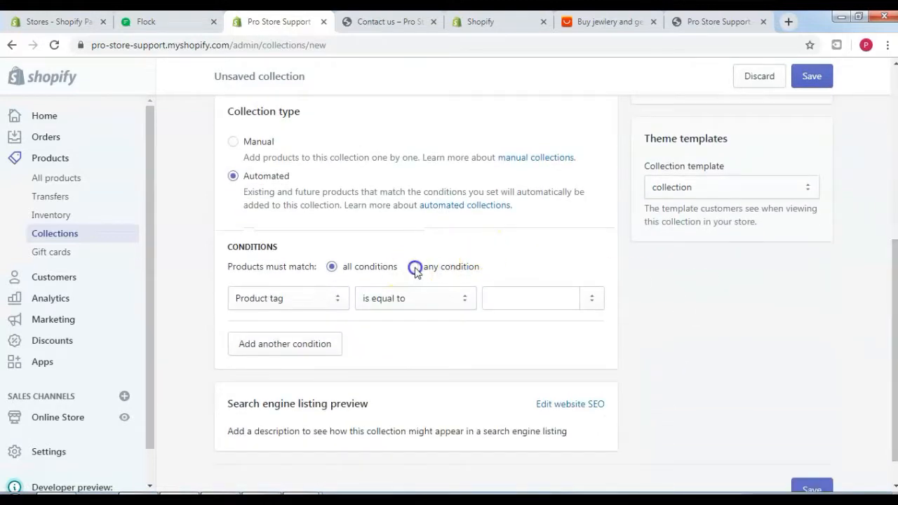
click(510, 297)
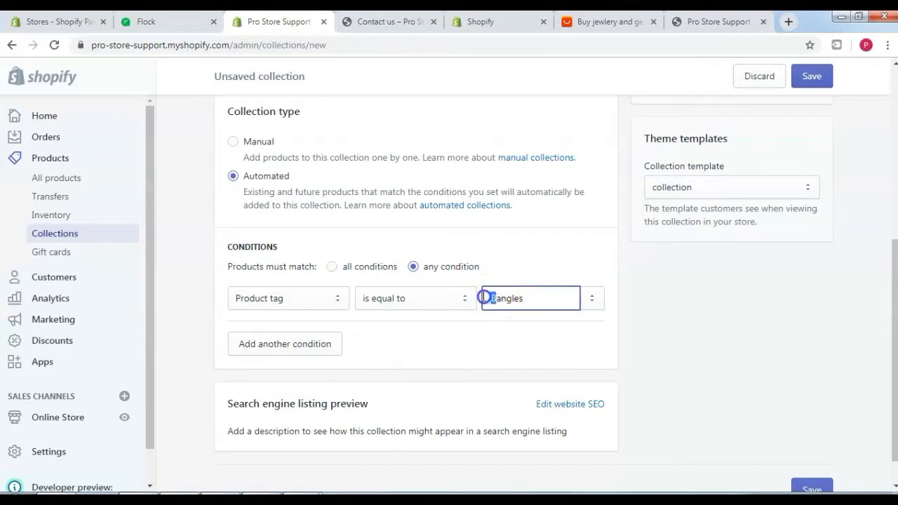
text(b)
click(745, 344)
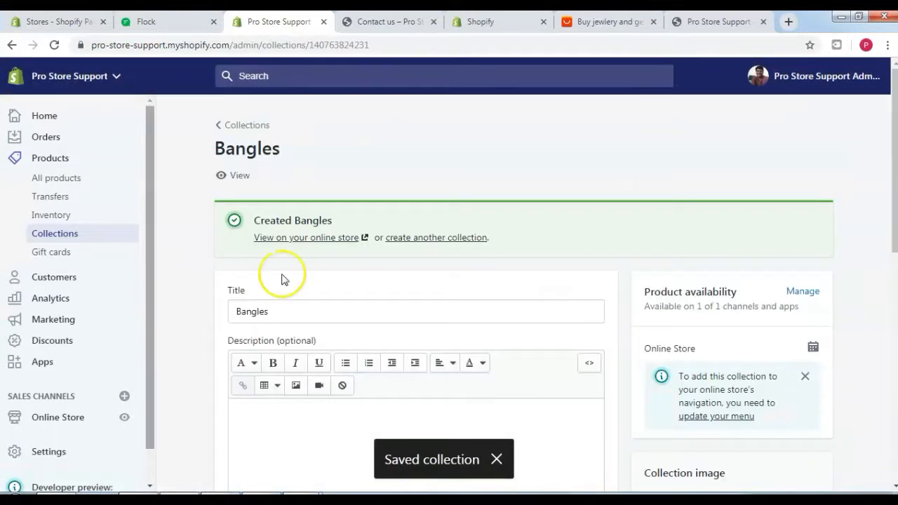
click(63, 233)
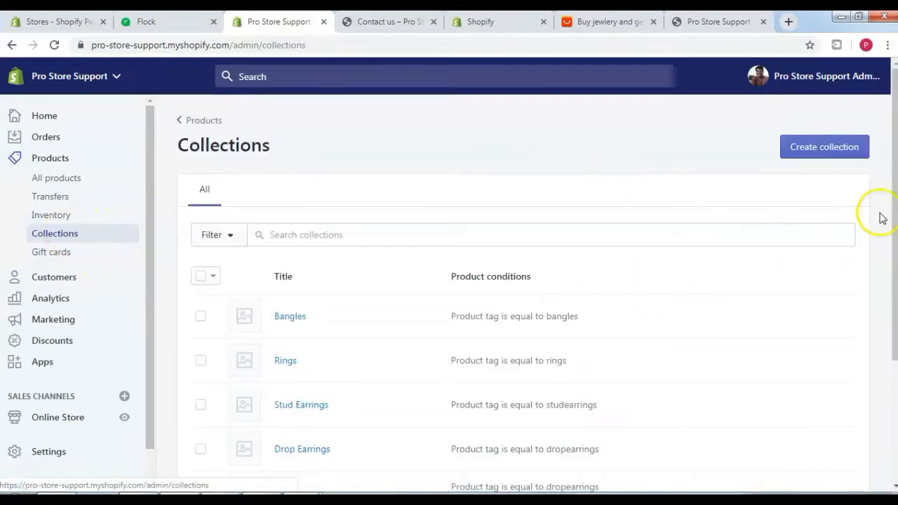
scroll(895, 133, down, 2)
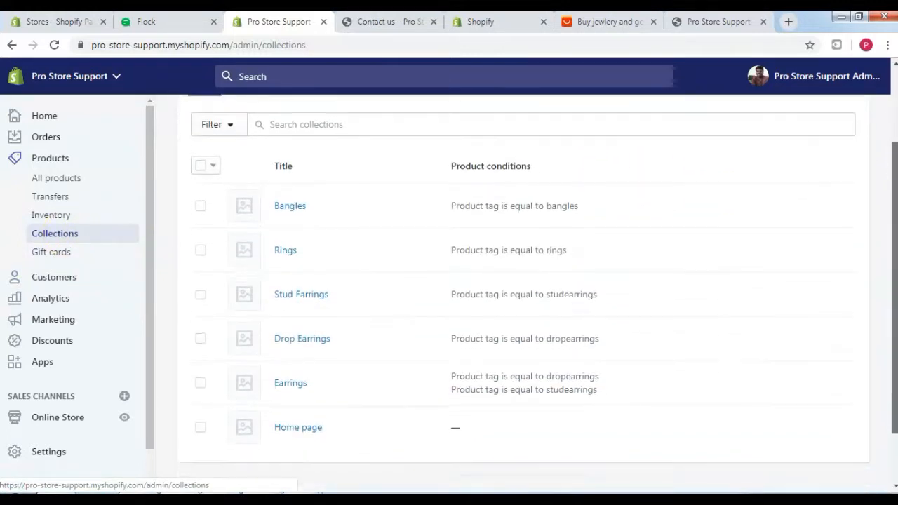
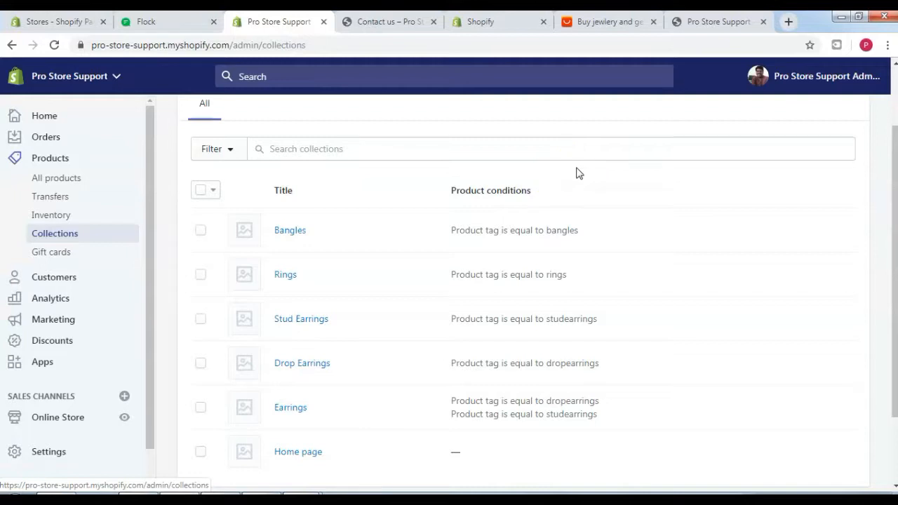
Start a new product from All products and put the cursor in its Title field
click(64, 180)
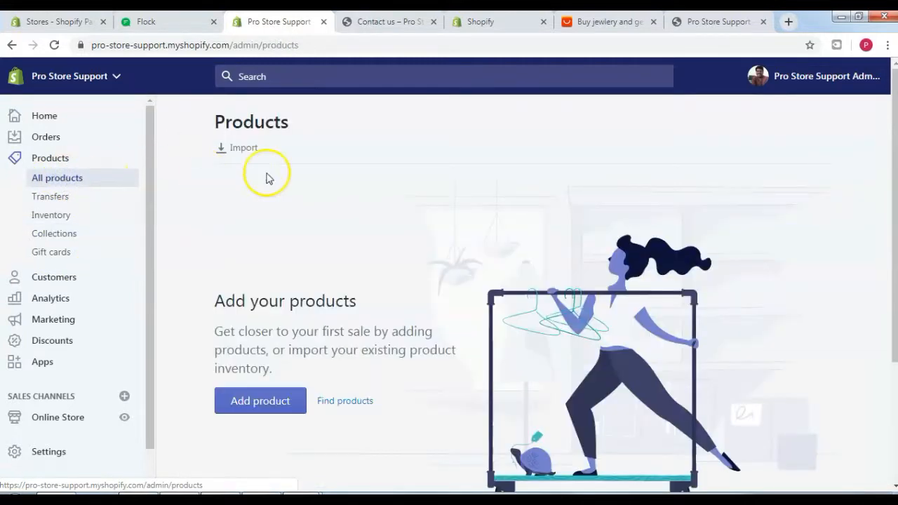
click(269, 405)
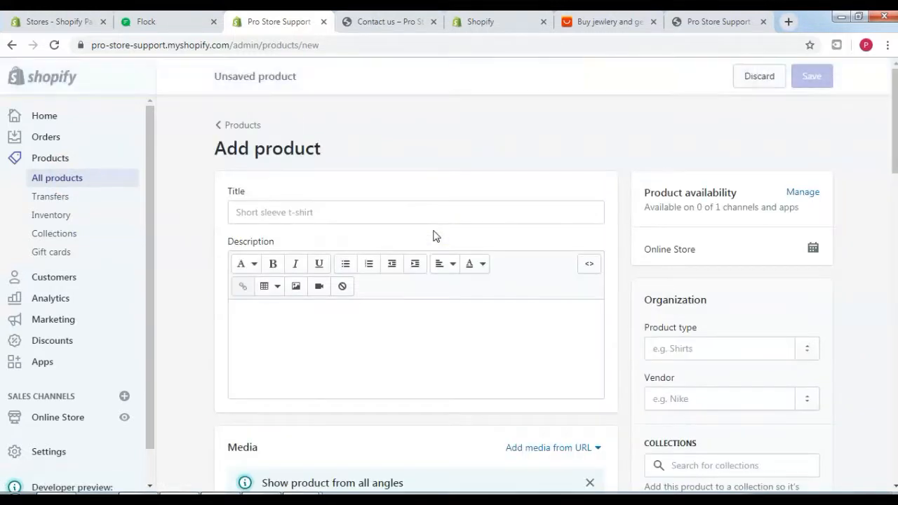
click(279, 207)
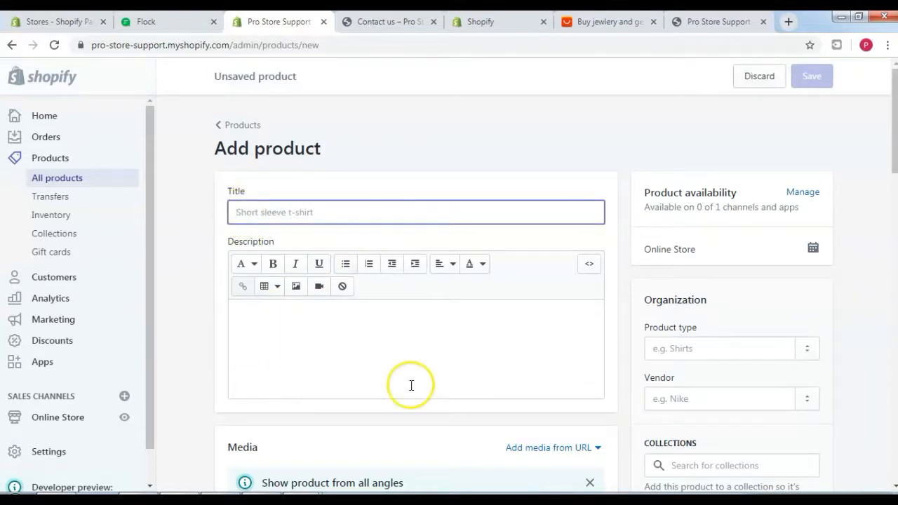
Scroll through the empty product form down to the search listing and back to the top
scroll(893, 163, down, 3)
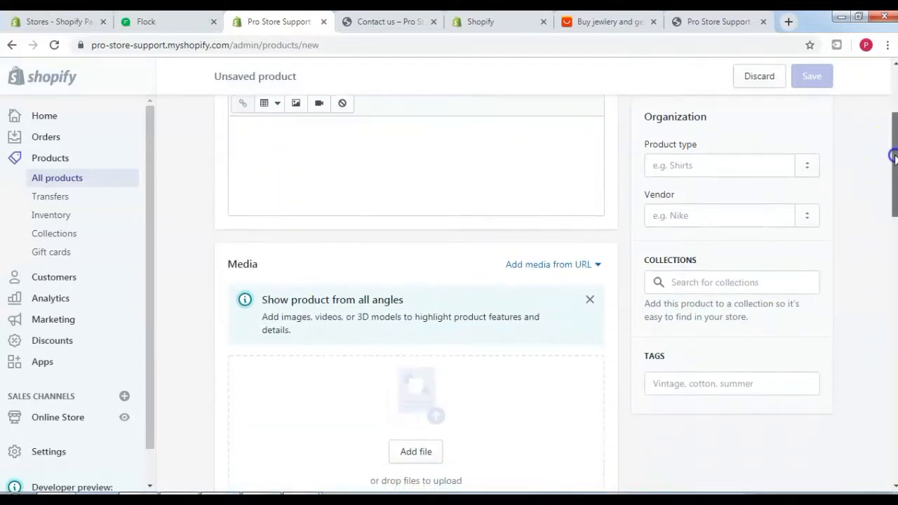
drag(894, 163, 893, 177)
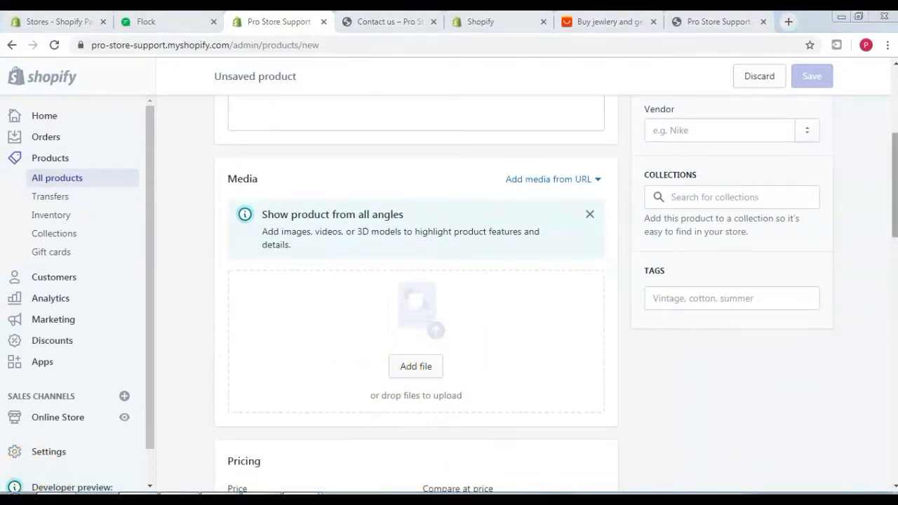
scroll(895, 210, down, 4)
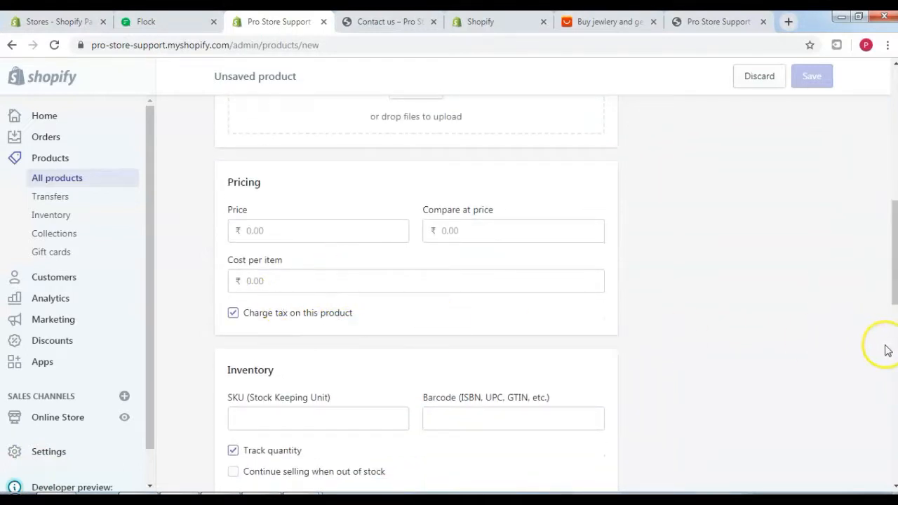
drag(895, 285, 895, 356)
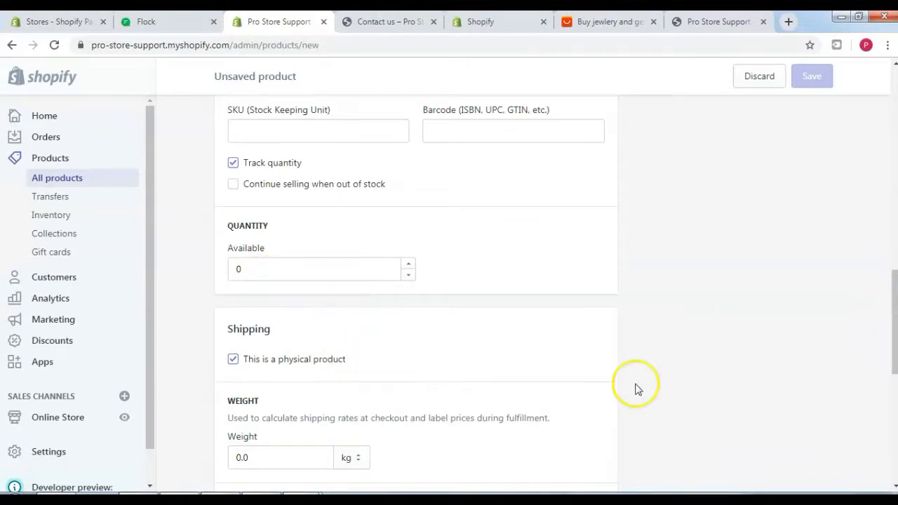
drag(893, 354, 892, 419)
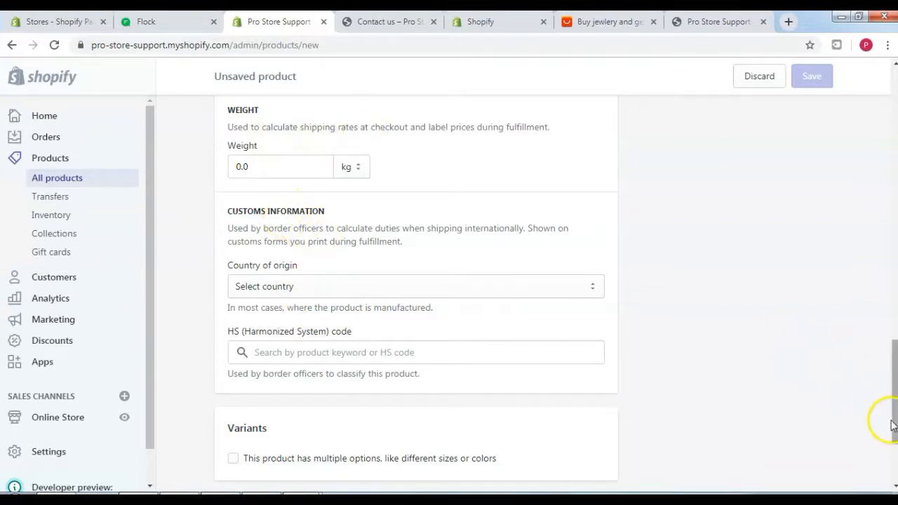
drag(896, 427, 892, 466)
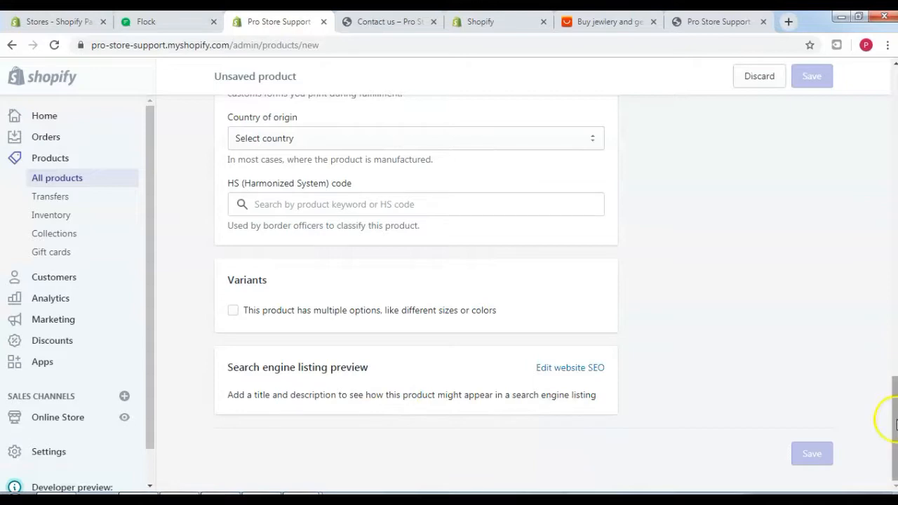
drag(895, 424, 884, 120)
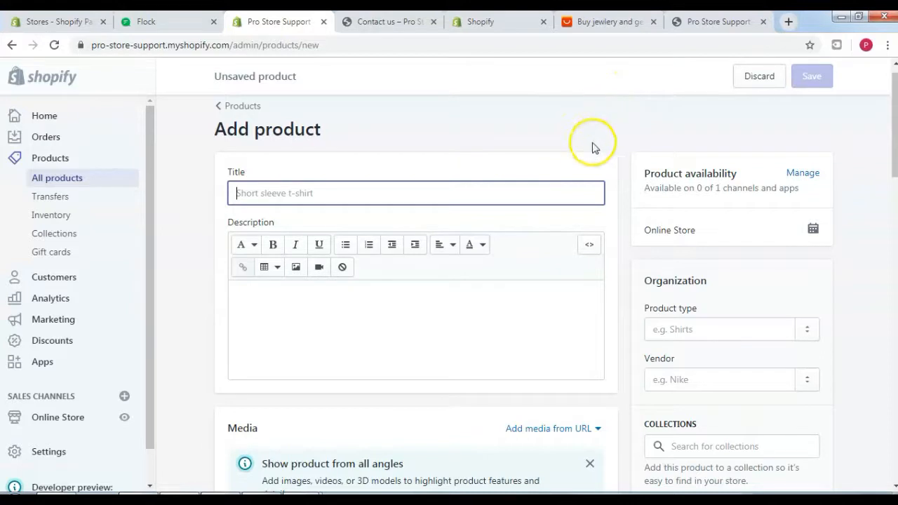
Install the Oberlo app from the store's Apps page
click(502, 22)
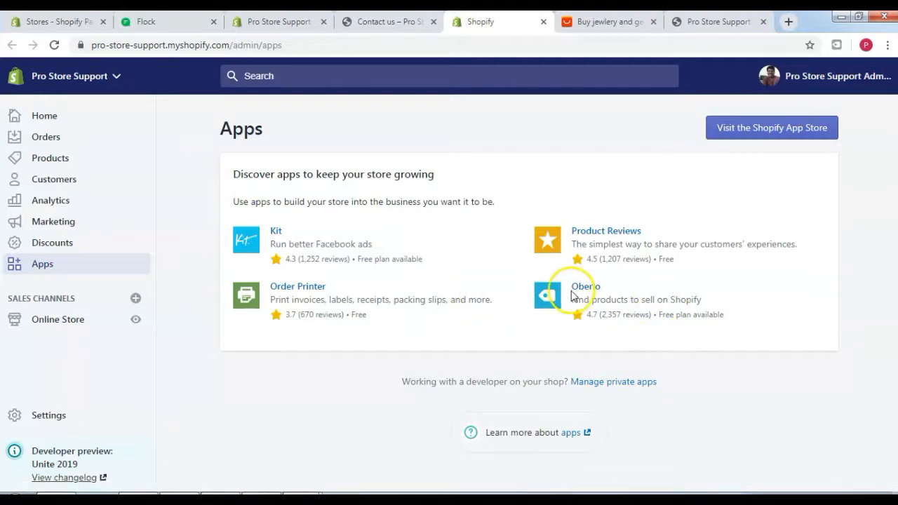
click(590, 288)
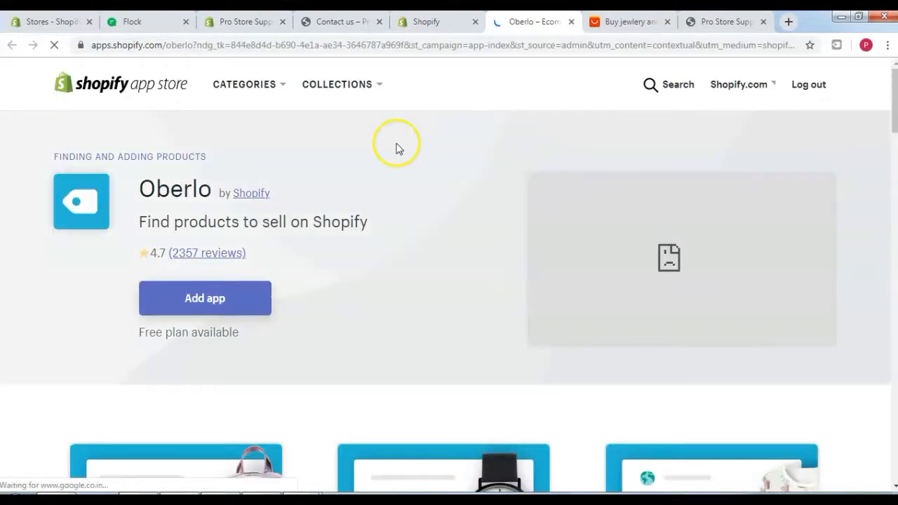
click(207, 307)
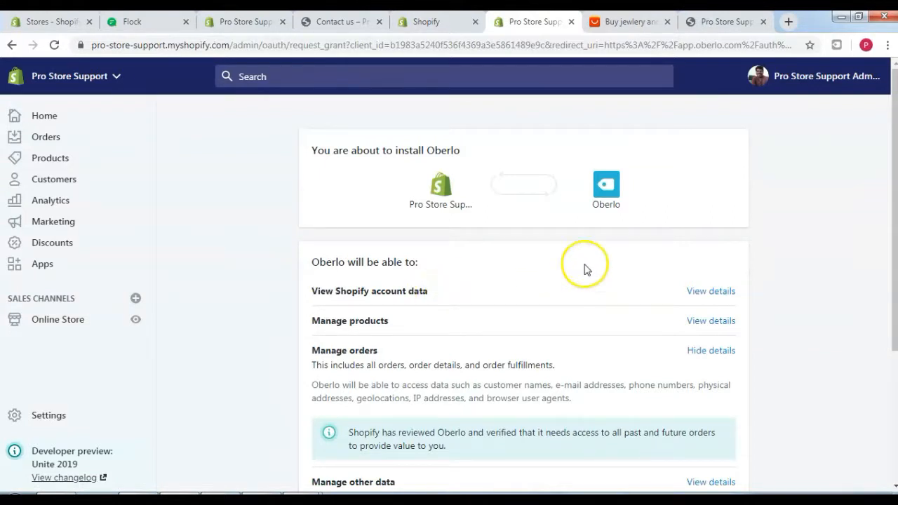
drag(893, 136, 895, 266)
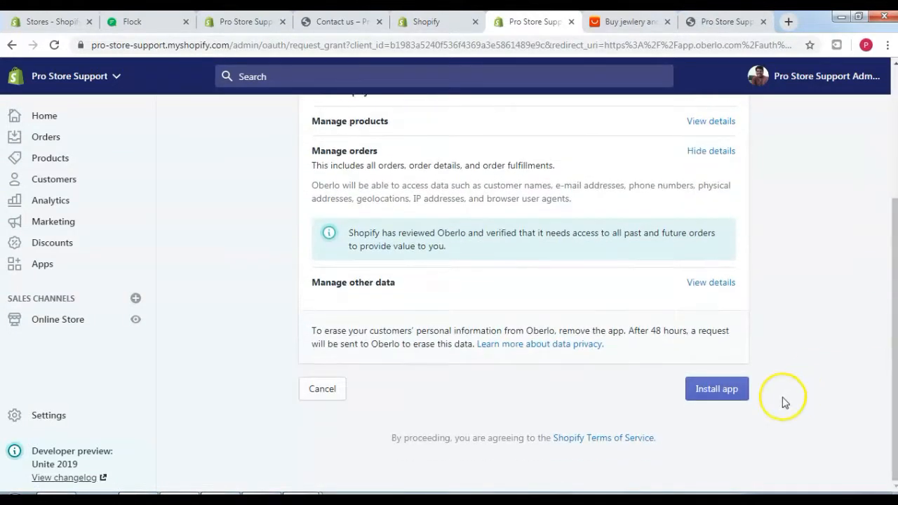
click(726, 390)
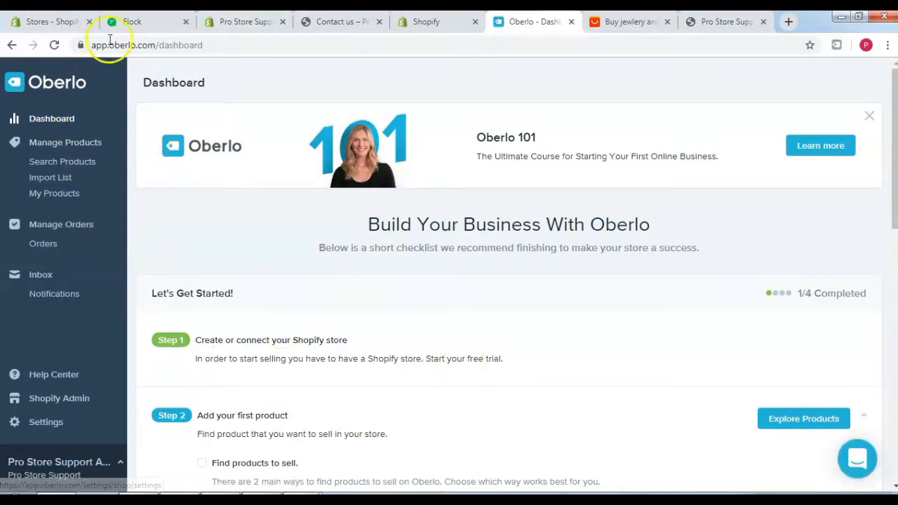
Check the Oberlo dashboard, then return to the AliExpress jewelry search results
click(435, 21)
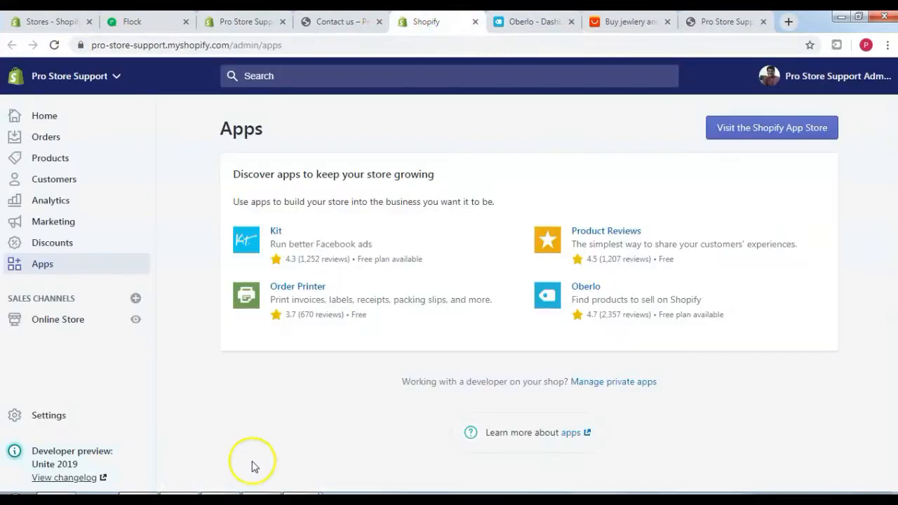
click(533, 21)
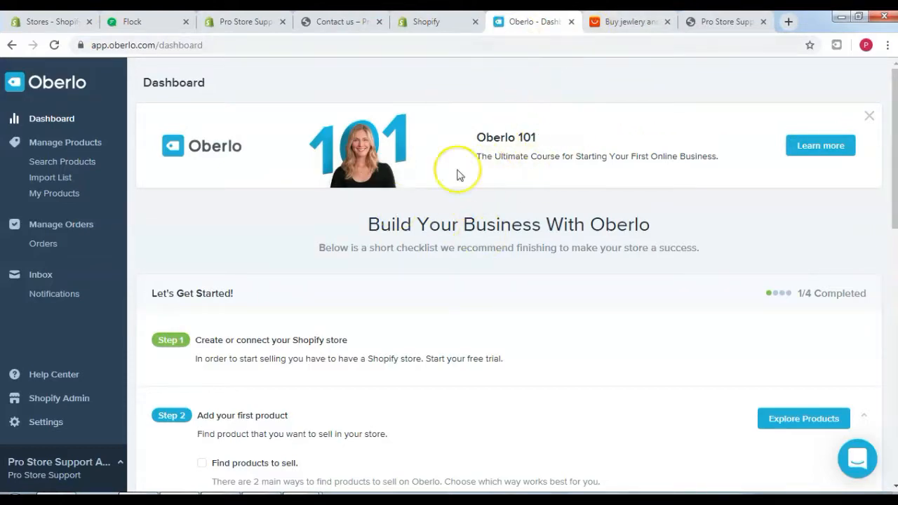
click(628, 21)
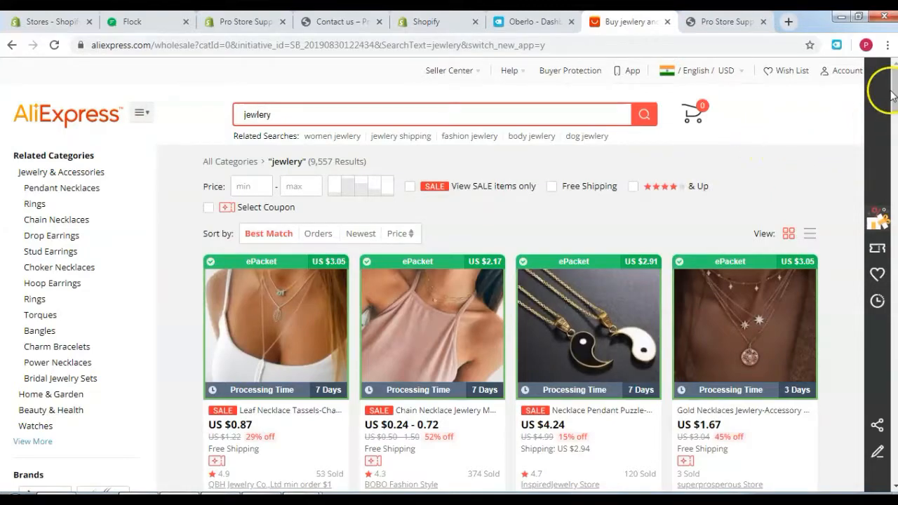
scroll(892, 84, down, 5)
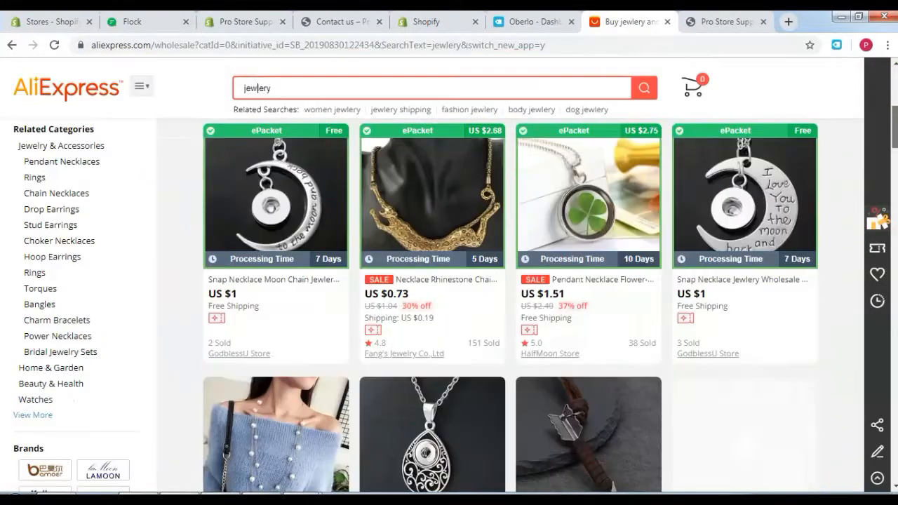
scroll(511, 306, down, 10)
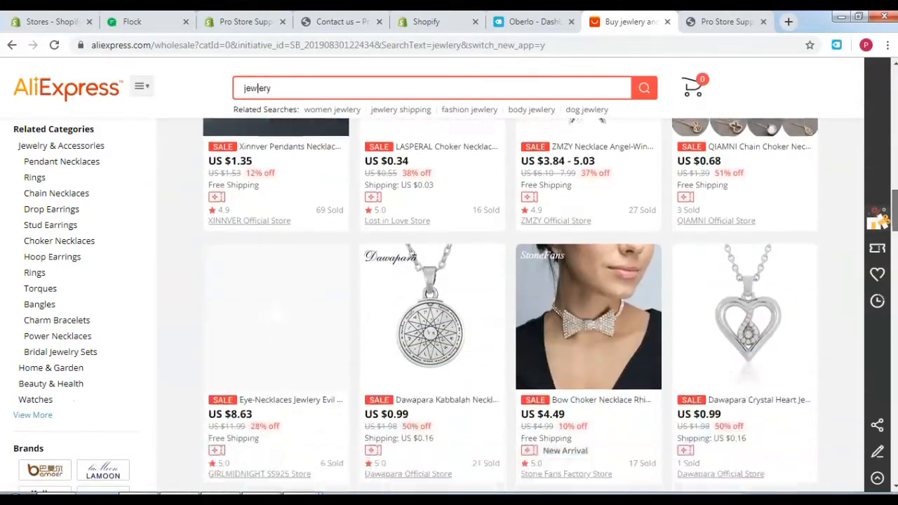
scroll(673, 379, down, 2)
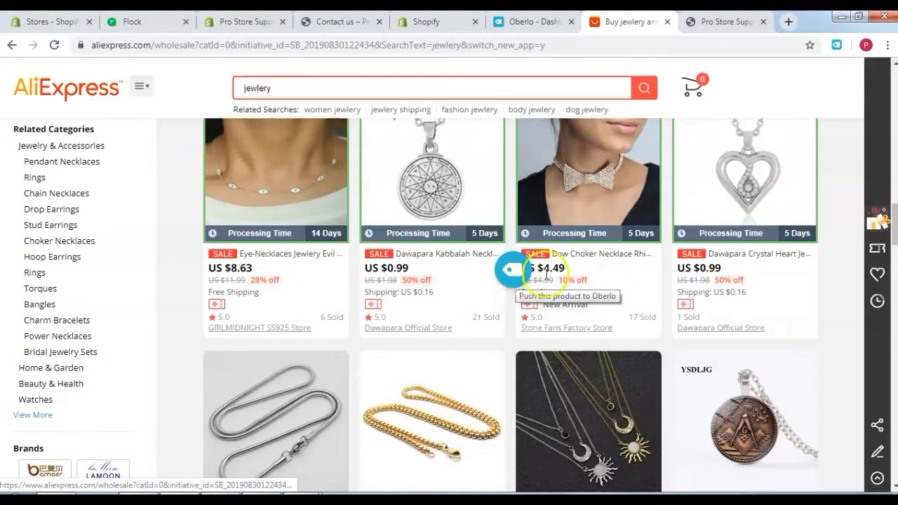
click(732, 20)
Search 'chrome extensions oberlo' and open the Oberlo product importer's Chrome Web Store page
click(789, 22)
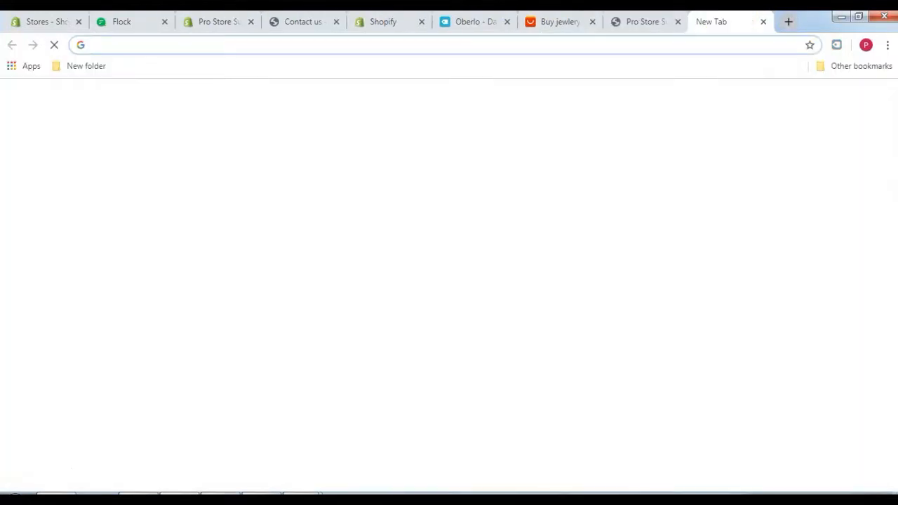
text(c)
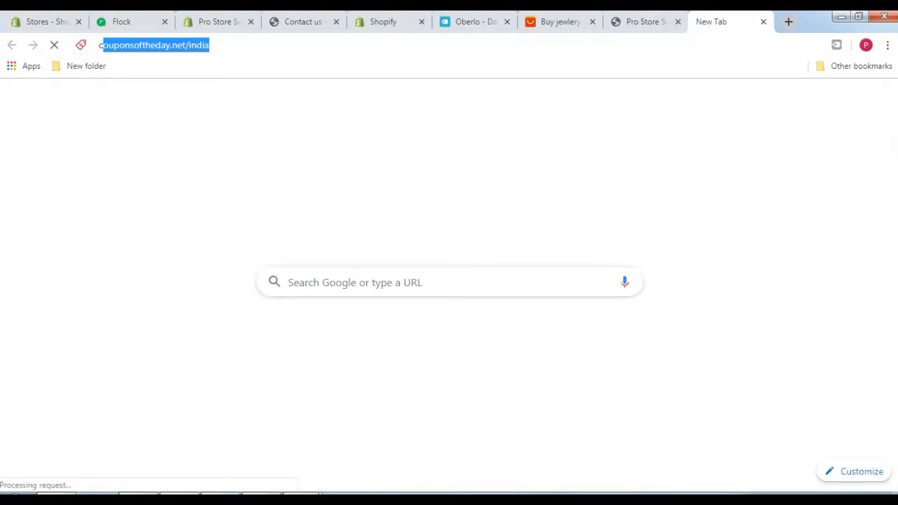
text(hrome)
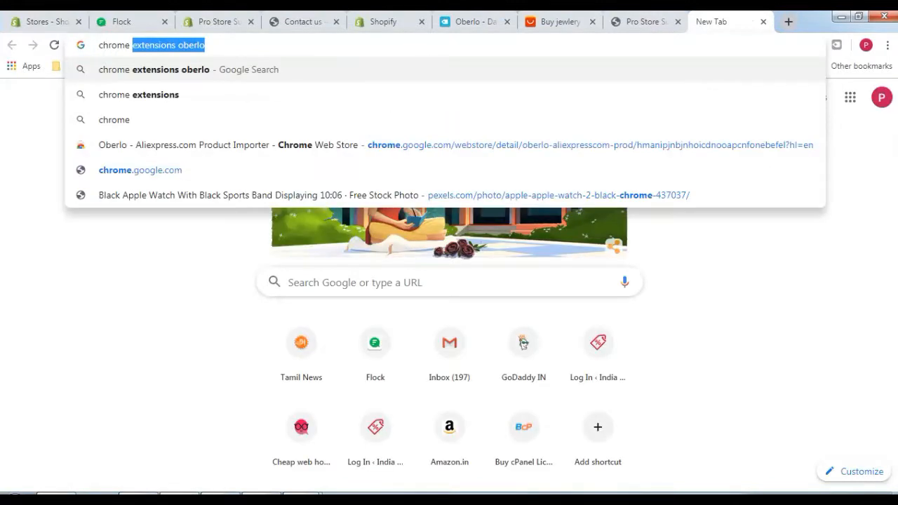
key(Right)
key(Return)
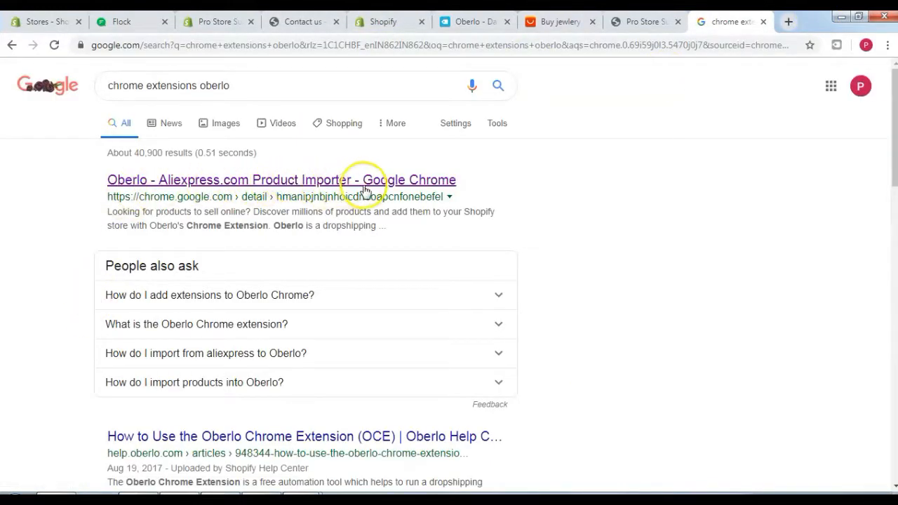
click(319, 183)
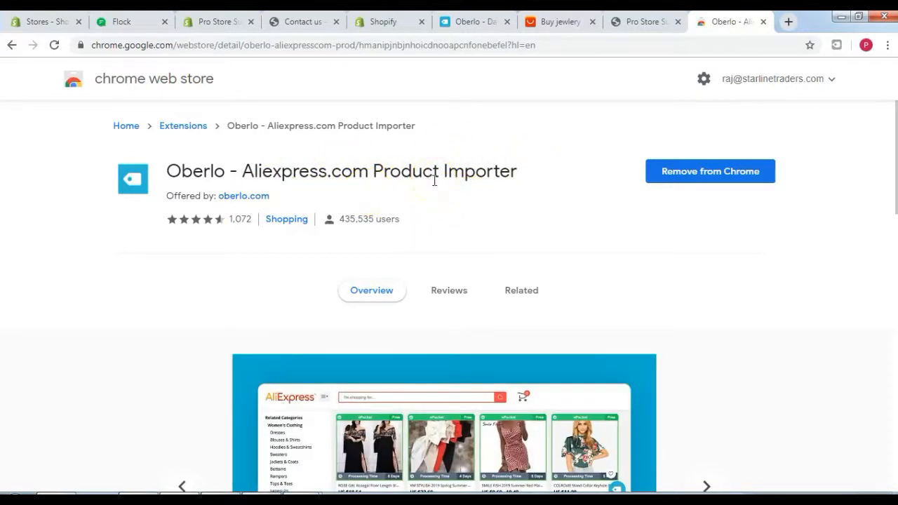
Close the extension page and check the Drop Earrings sub category entry
click(764, 22)
click(628, 23)
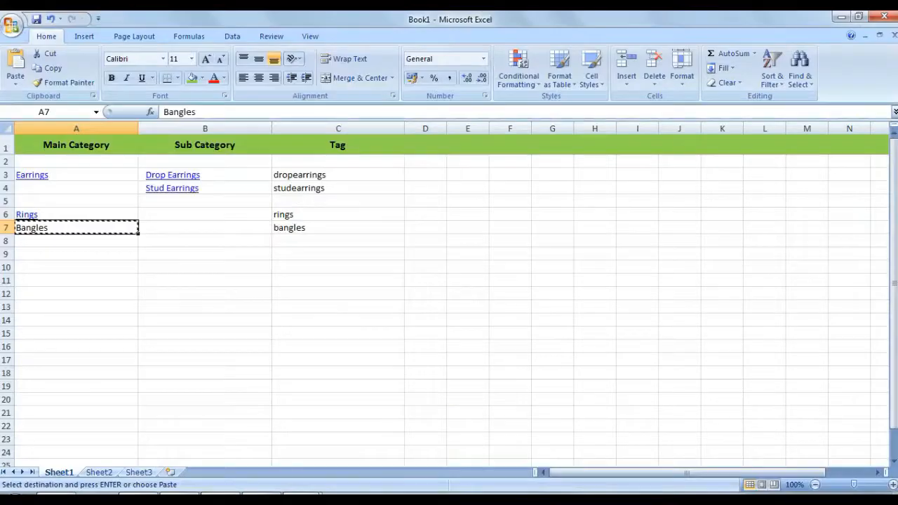
click(254, 174)
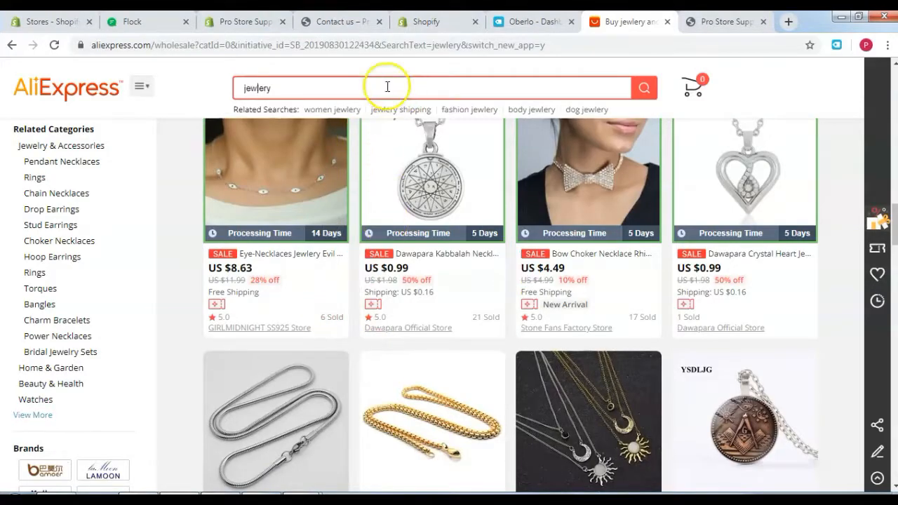
Filter to Drop Earrings and import the Vintage Pearl Flower and Fairytale Mermaid earrings into Oberlo
click(46, 211)
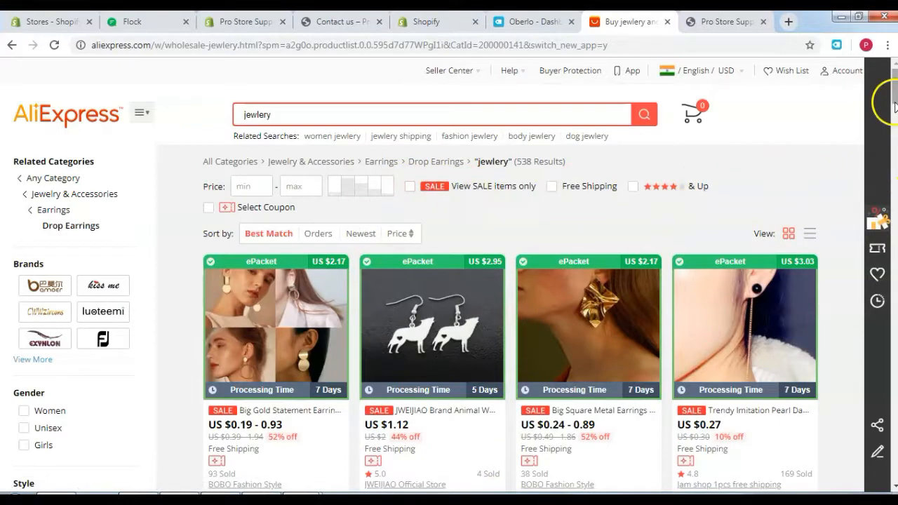
drag(894, 89, 894, 119)
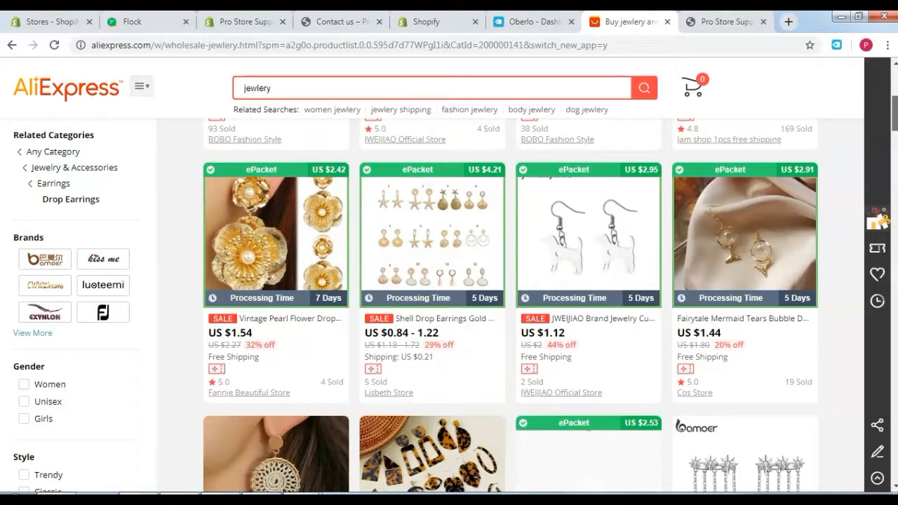
mouse_move(297, 256)
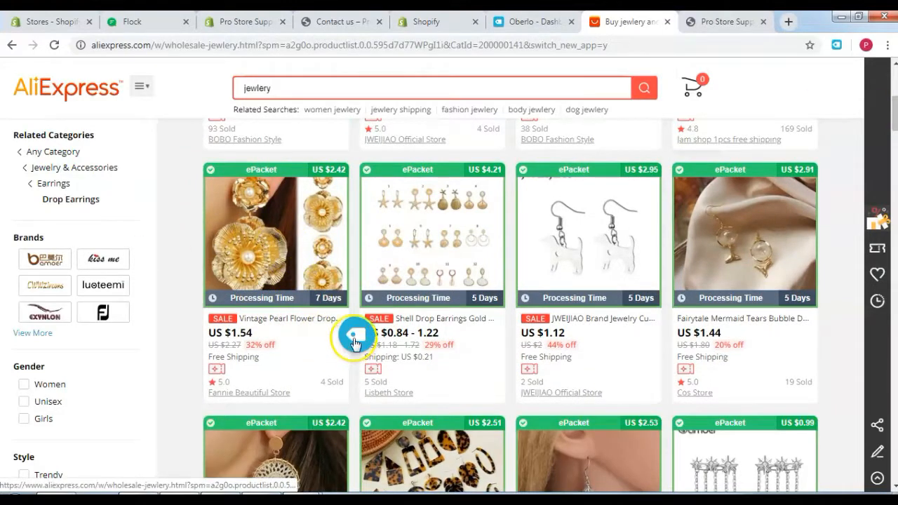
click(353, 336)
mouse_move(799, 280)
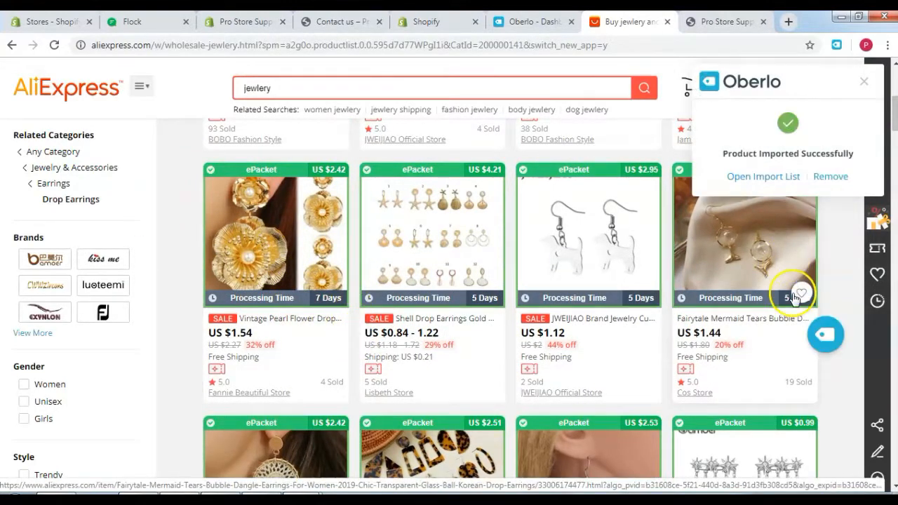
click(824, 335)
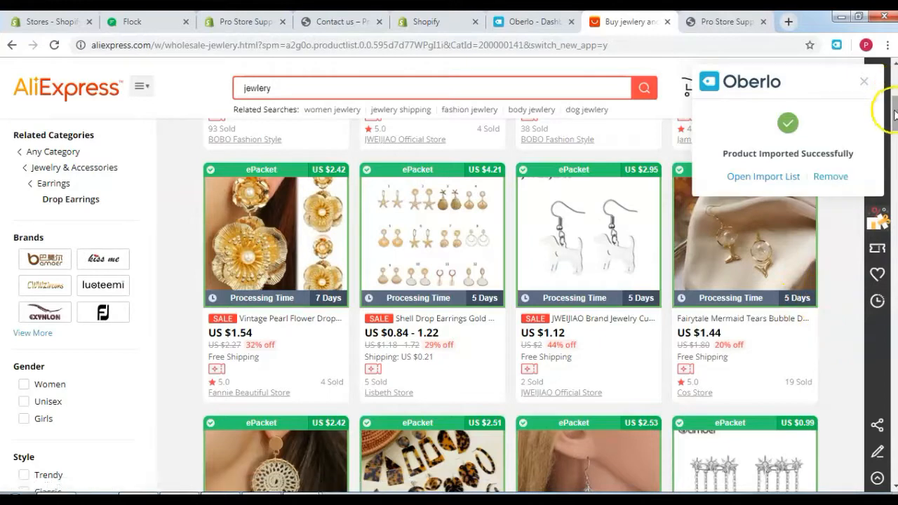
Import the SEDmart abalone shell, IYOE pearl and AE-CANFLY chain earrings into Oberlo
scroll(823, 337, down, 2)
scroll(824, 337, down, 3)
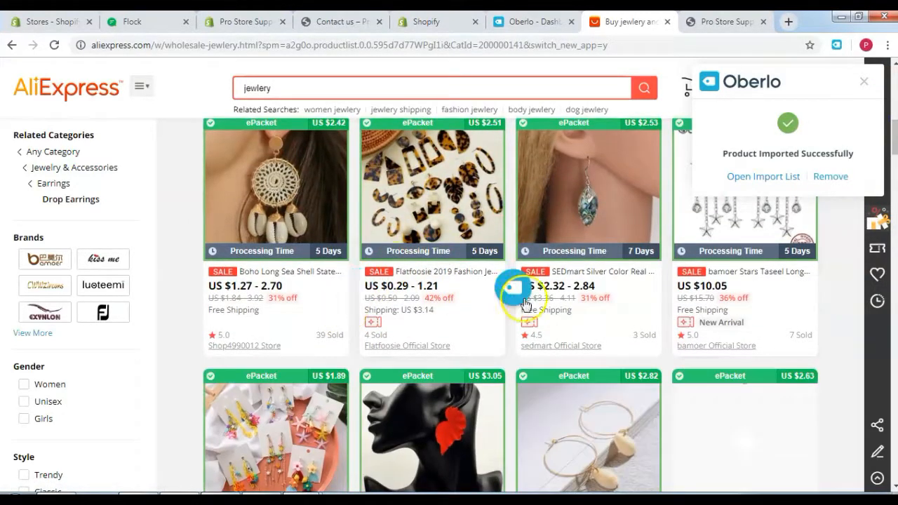
mouse_move(646, 309)
click(668, 288)
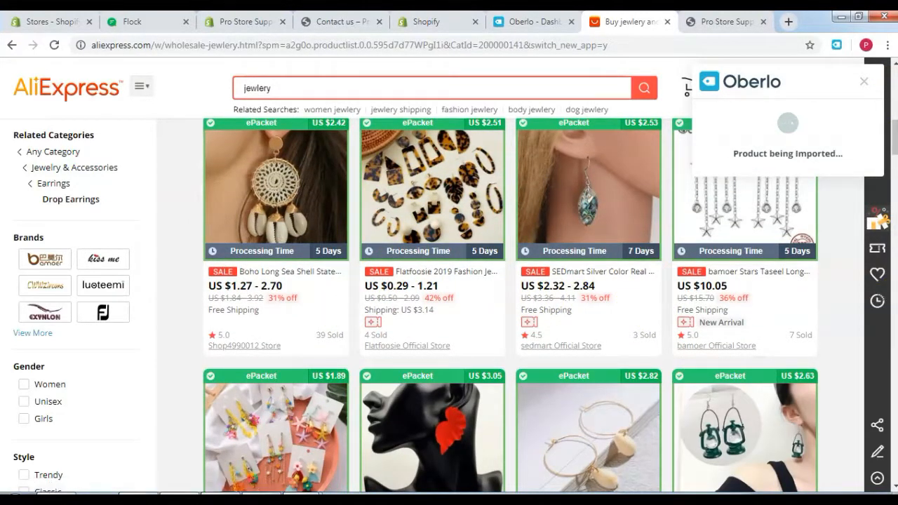
drag(895, 143, 895, 181)
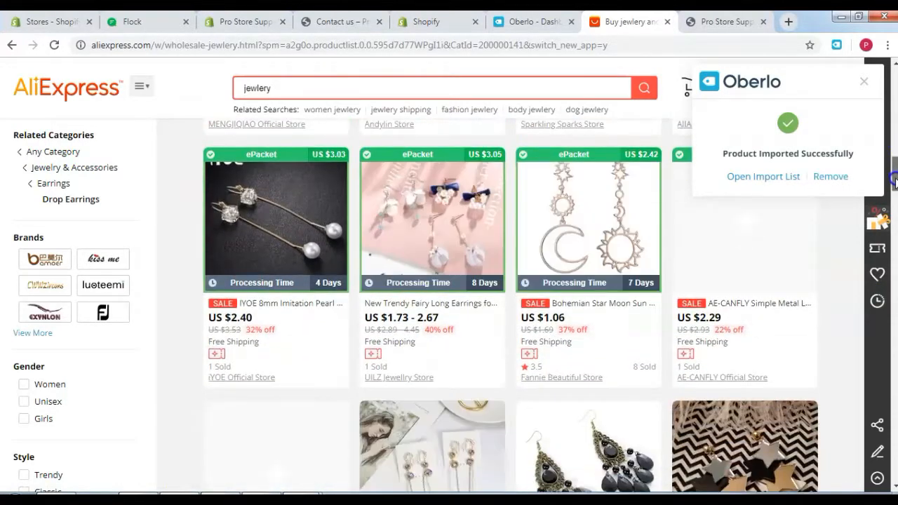
click(353, 318)
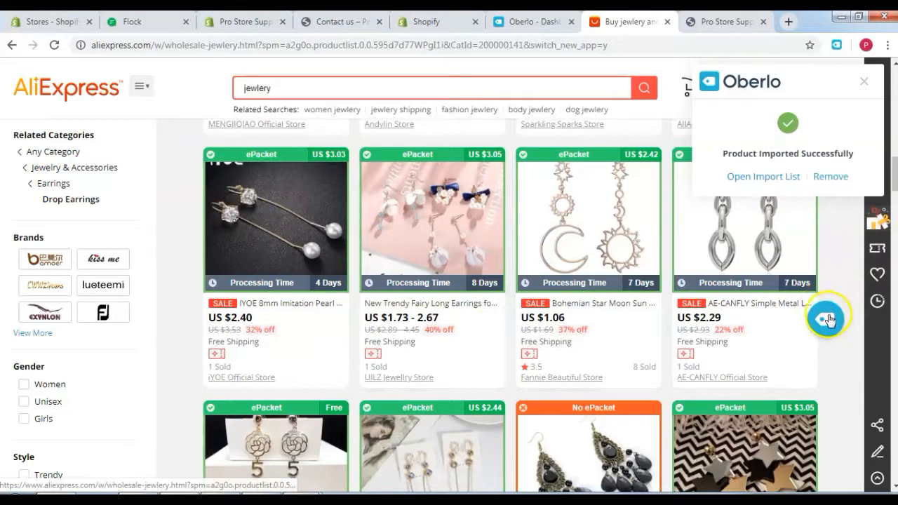
click(827, 319)
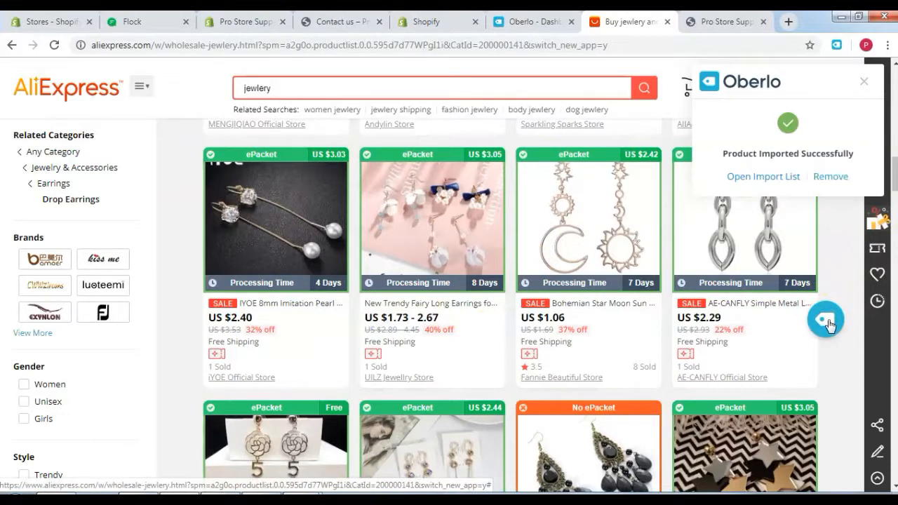
In the Import List, delete 'AE-CANFLY' and 'Fashion Women Ear Jewlery' from the chain earrings' title
click(763, 176)
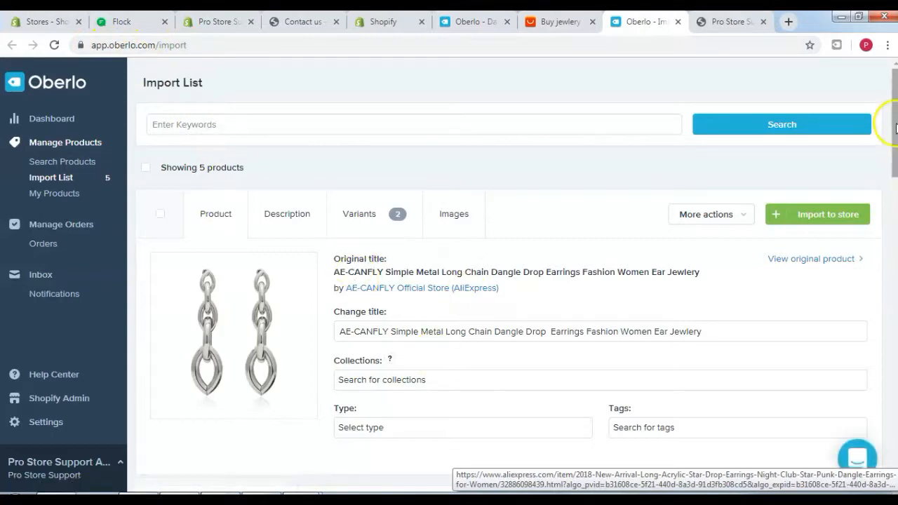
drag(894, 124, 894, 170)
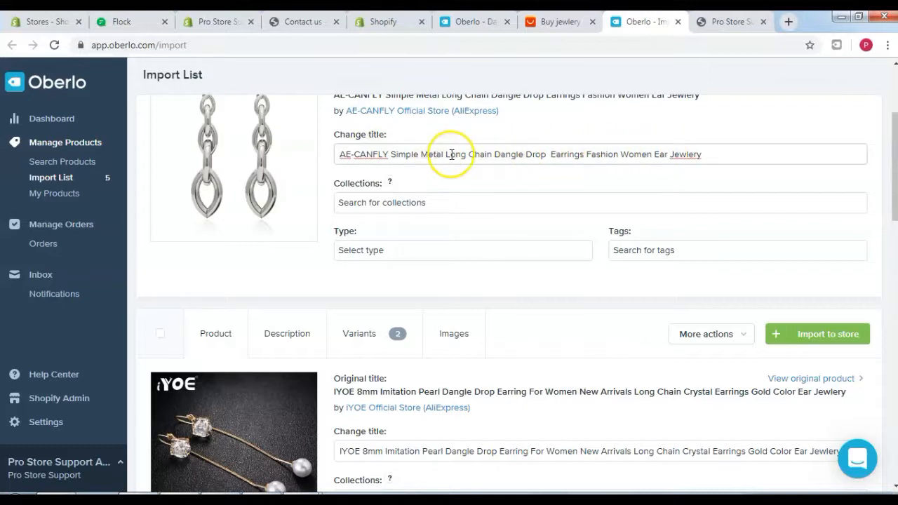
drag(390, 153, 317, 156)
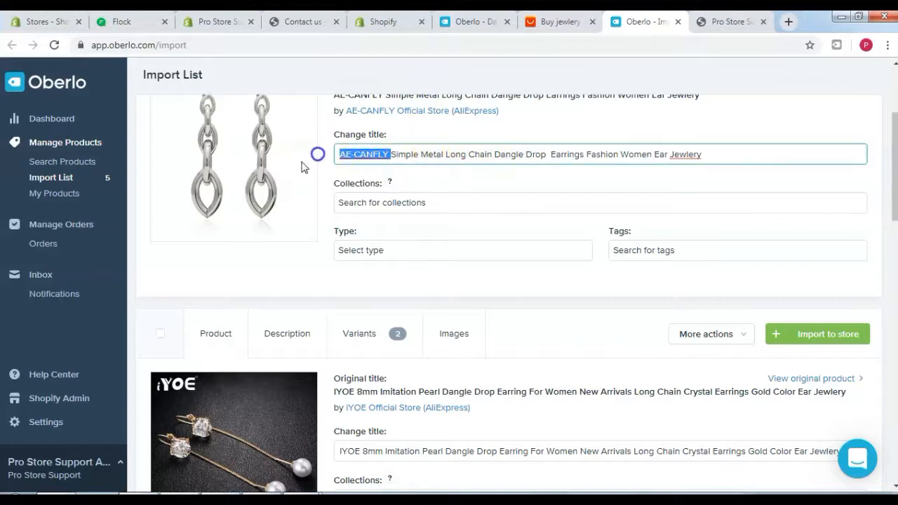
key(BackSpace)
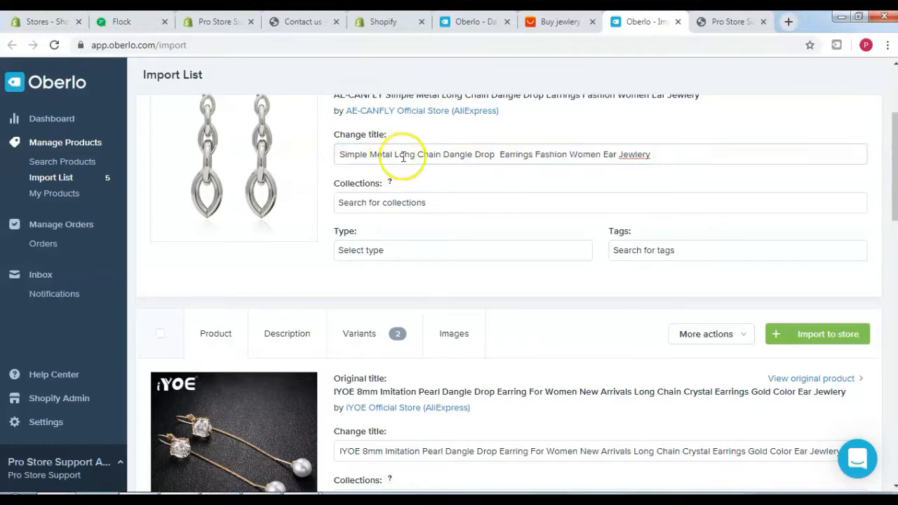
drag(535, 154, 686, 155)
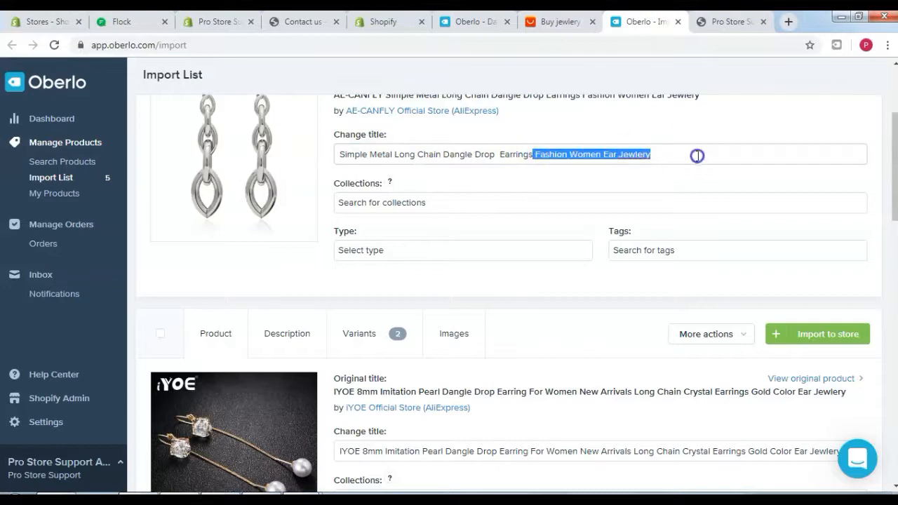
key(BackSpace)
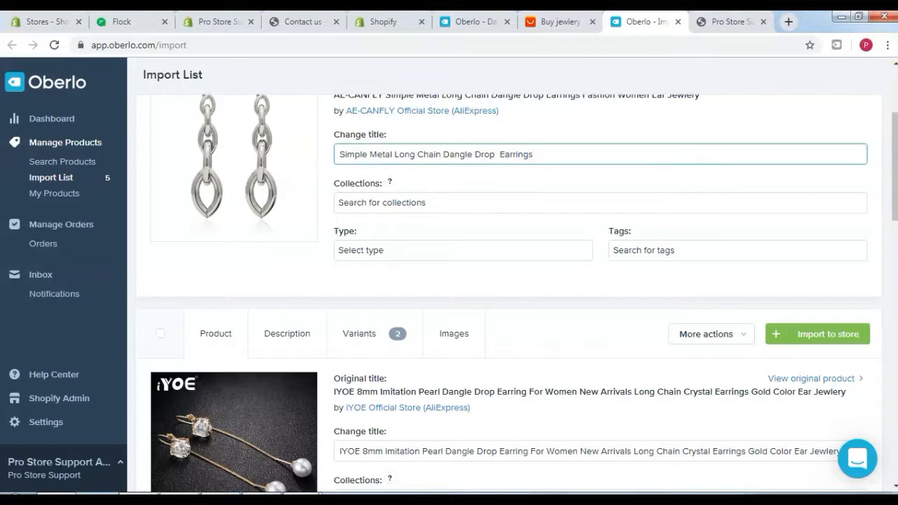
mouse_move(895, 150)
mouse_down()
mouse_move(895, 350)
mouse_move(895, 157)
mouse_up()
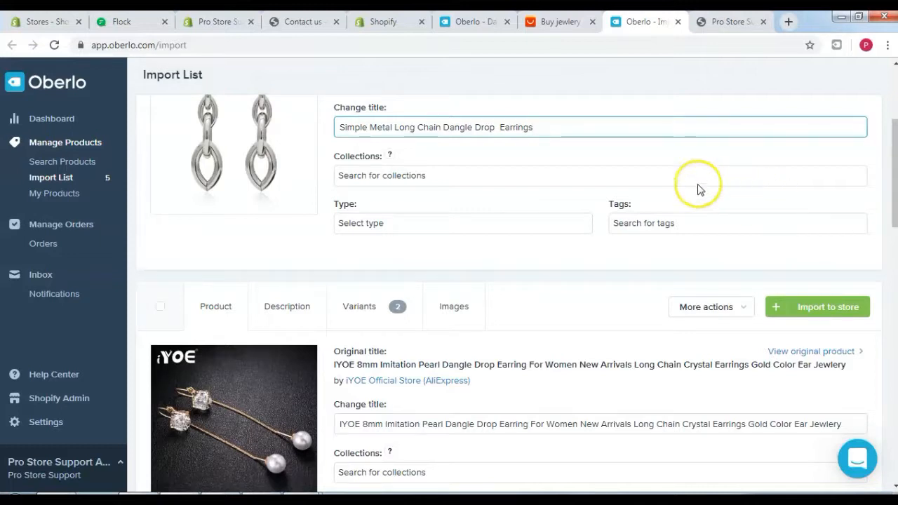
click(644, 126)
drag(895, 149, 895, 139)
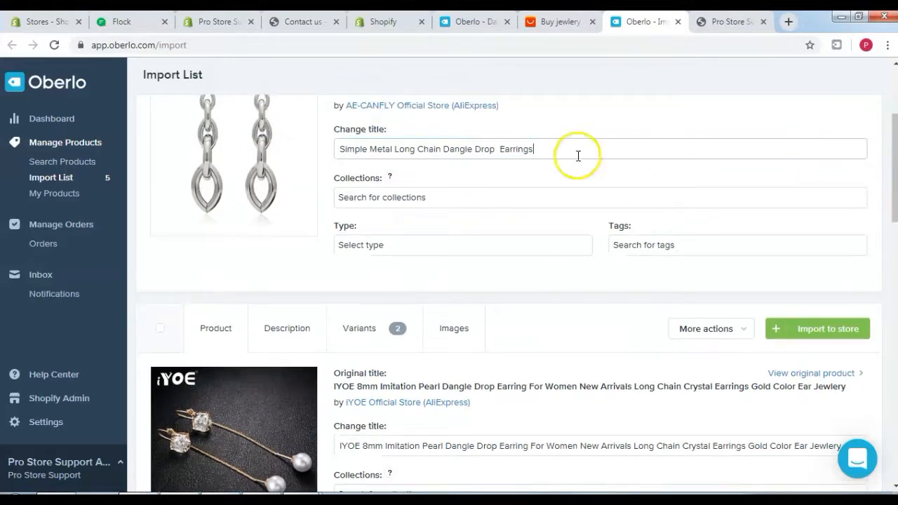
Tag the chain earrings and IYOE earrings with dropearrings
click(640, 242)
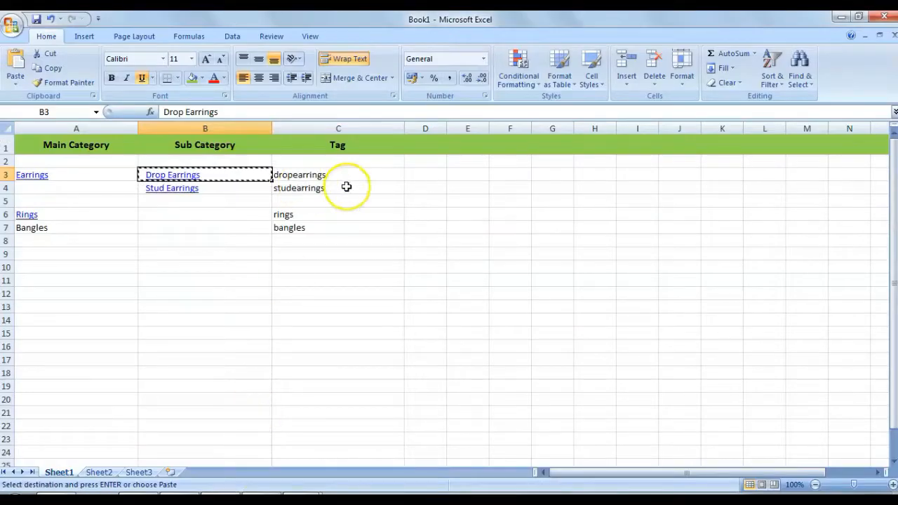
click(350, 175)
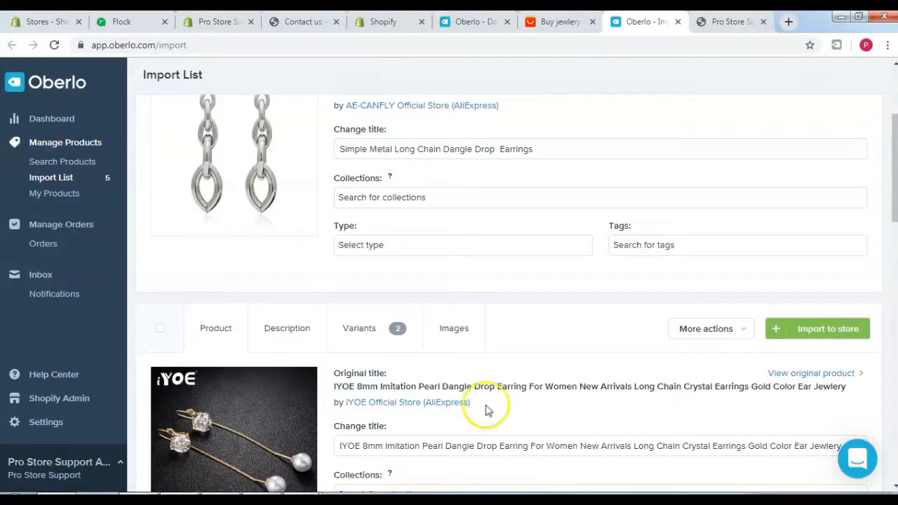
click(653, 244)
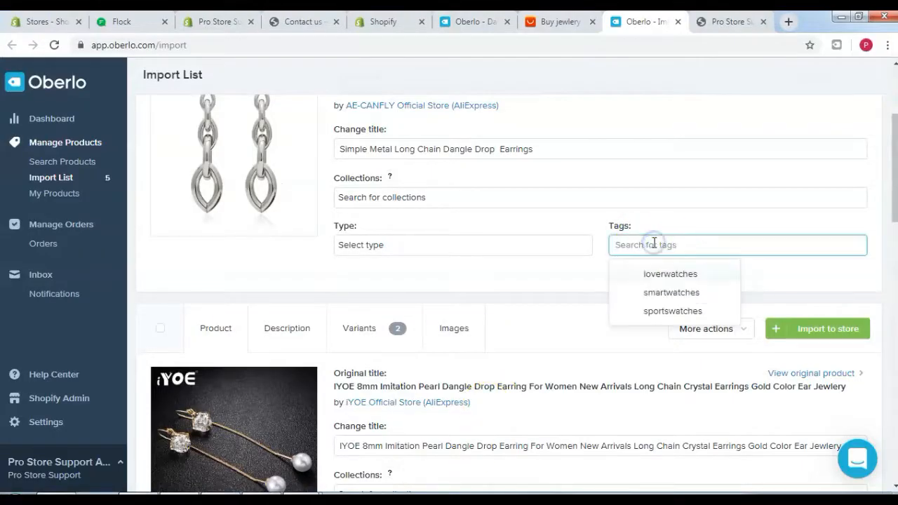
text(dropearrings)
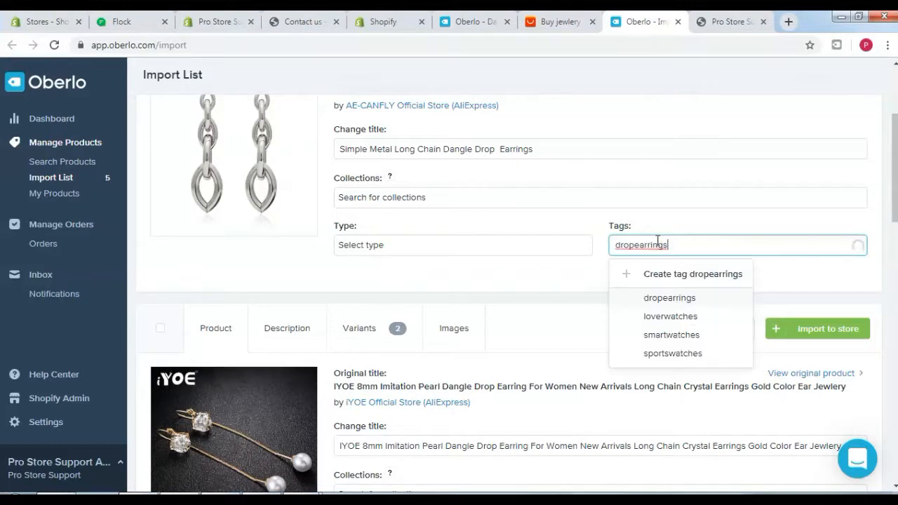
key(Return)
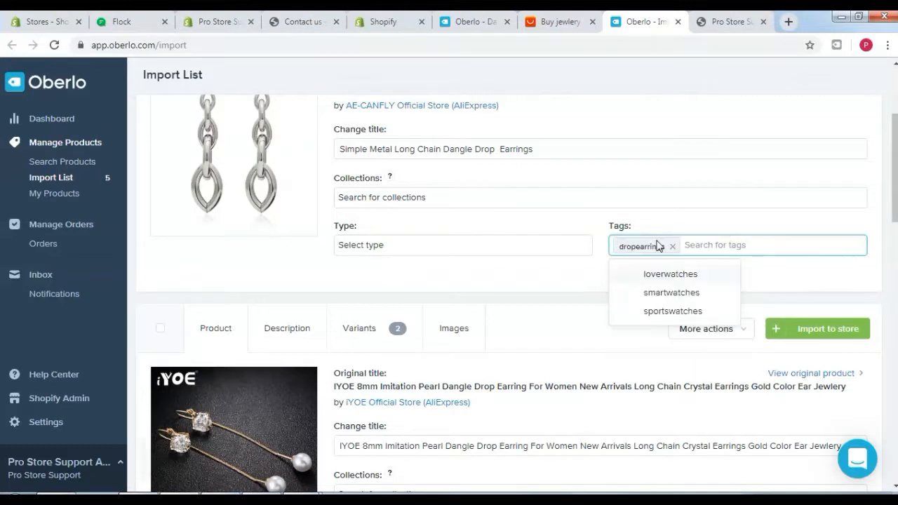
drag(895, 177, 893, 241)
click(640, 278)
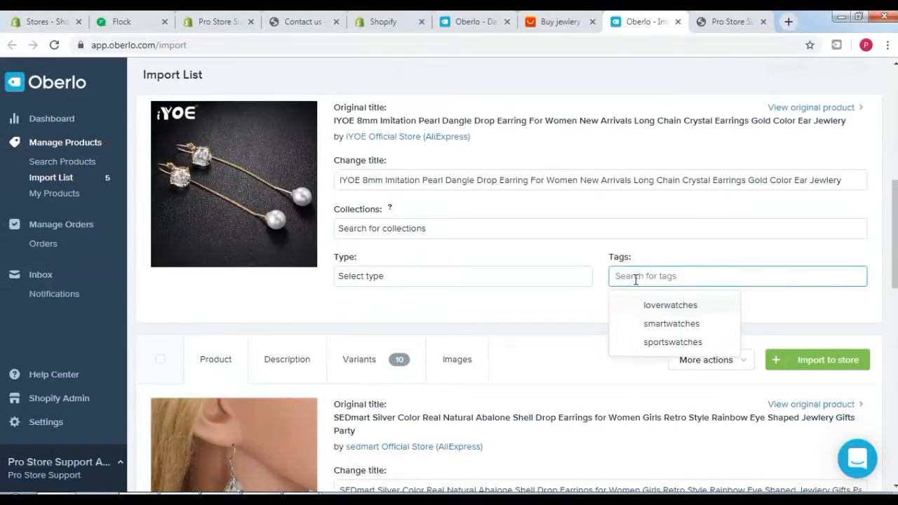
text(dropearrings)
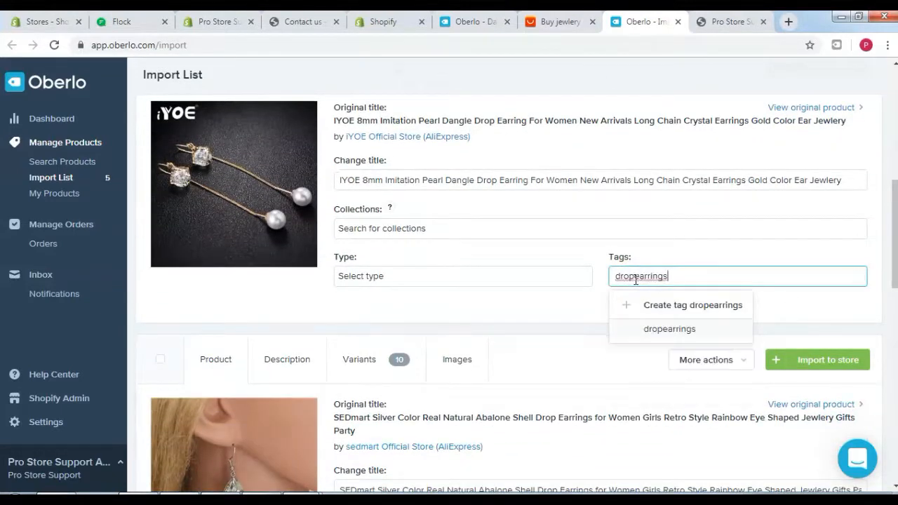
key(Return)
Add the dropearrings tag to the SEDmart, Fairytale Mermaid and Vintage Pearl Flower earrings
scroll(888, 236, down, 4)
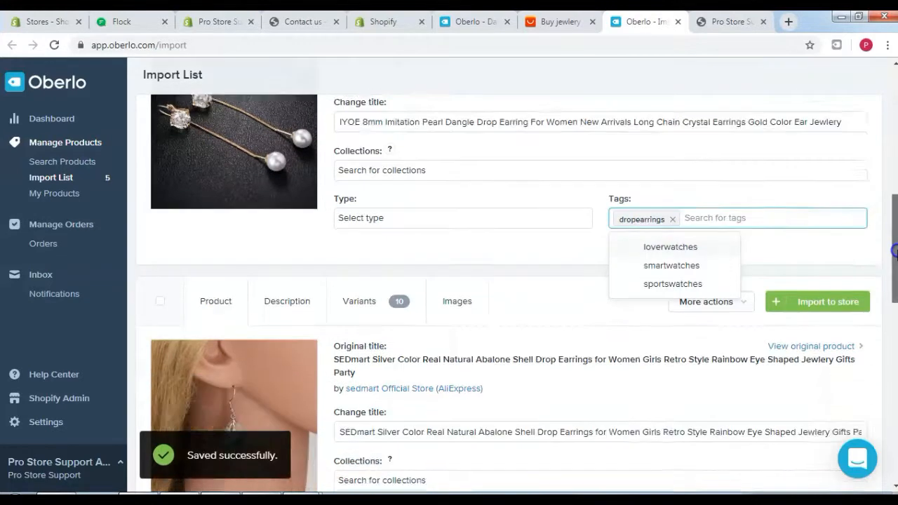
click(685, 289)
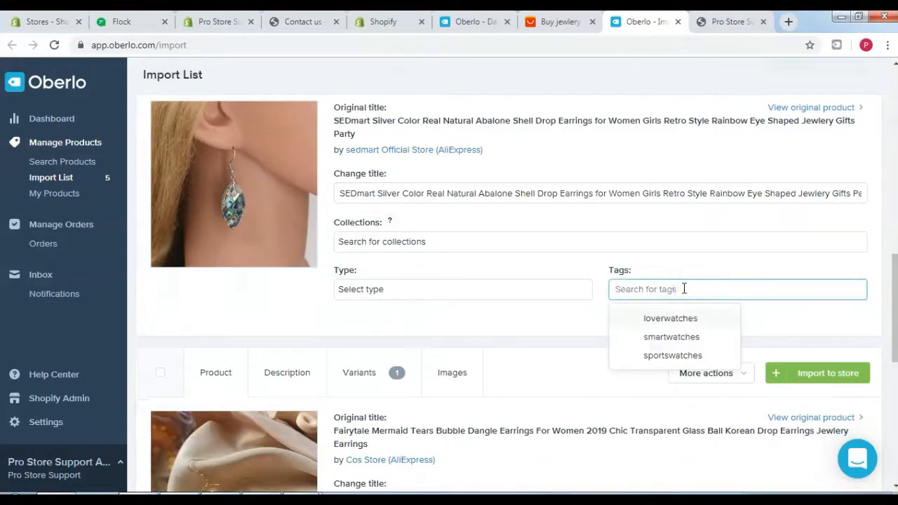
text(dropearrings)
key(Return)
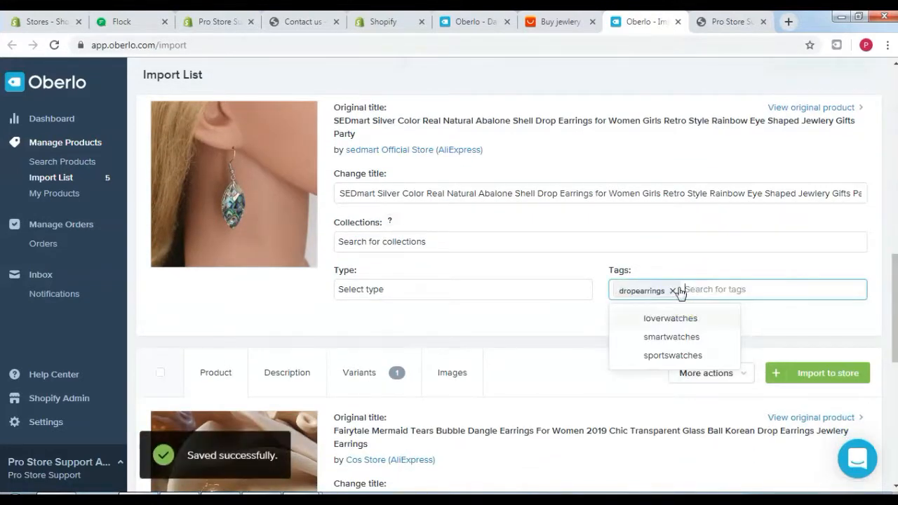
scroll(889, 295, down, 4)
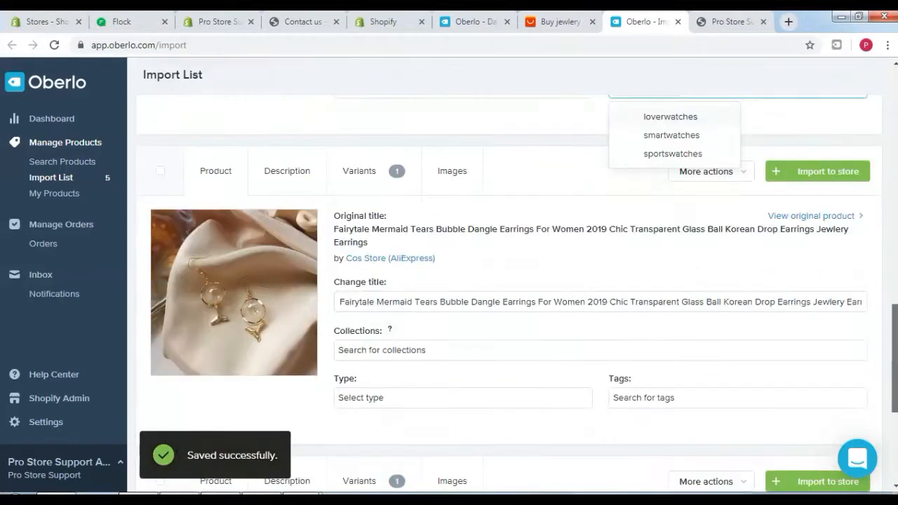
click(667, 331)
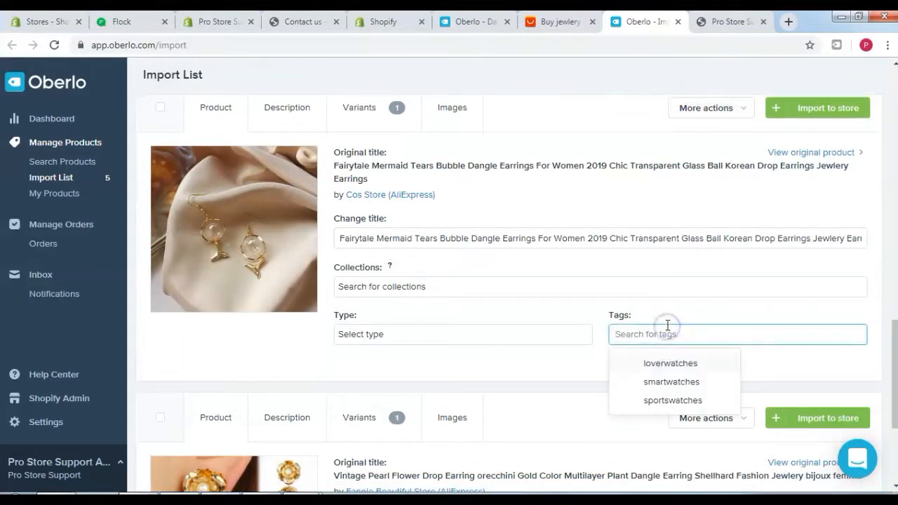
text(dropearrings)
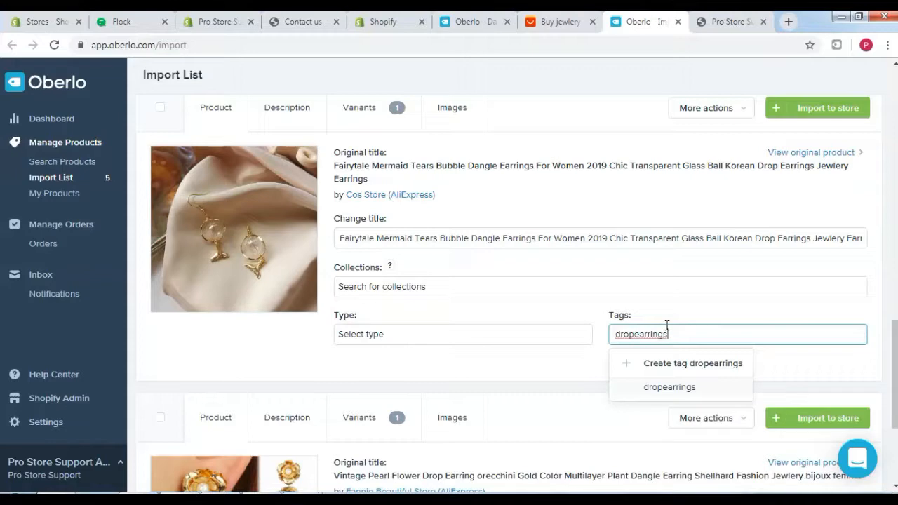
key(Return)
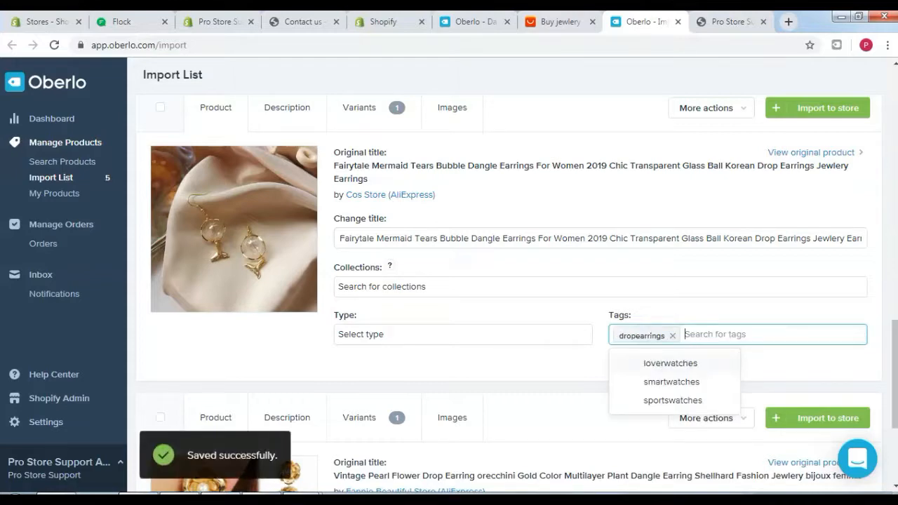
scroll(504, 287, down, 3)
click(687, 426)
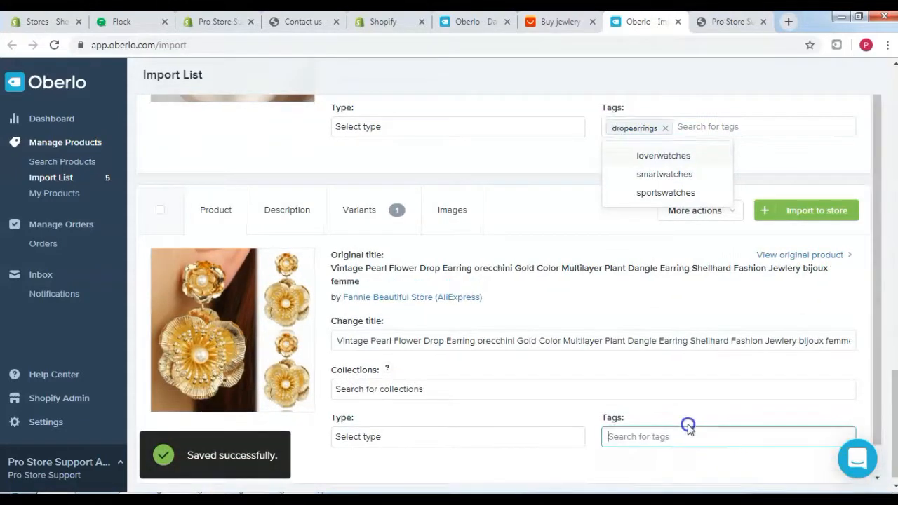
text(dropearrings)
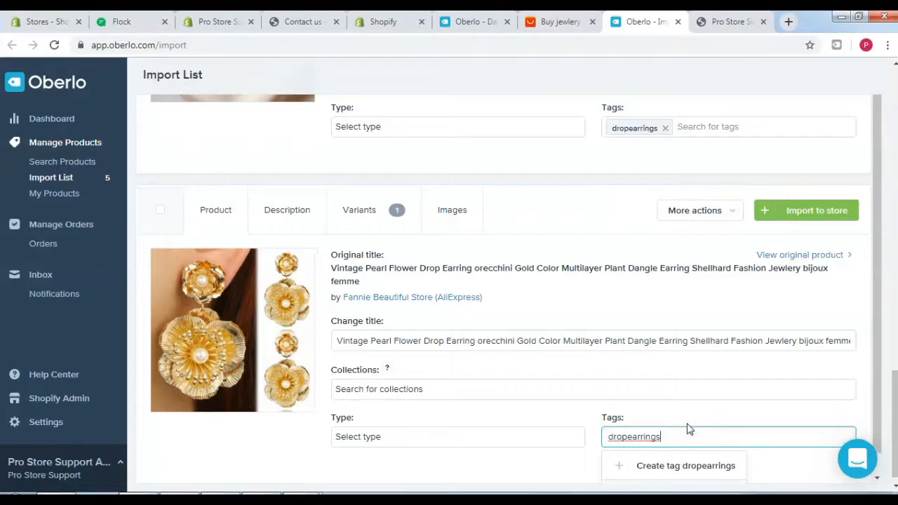
key(Return)
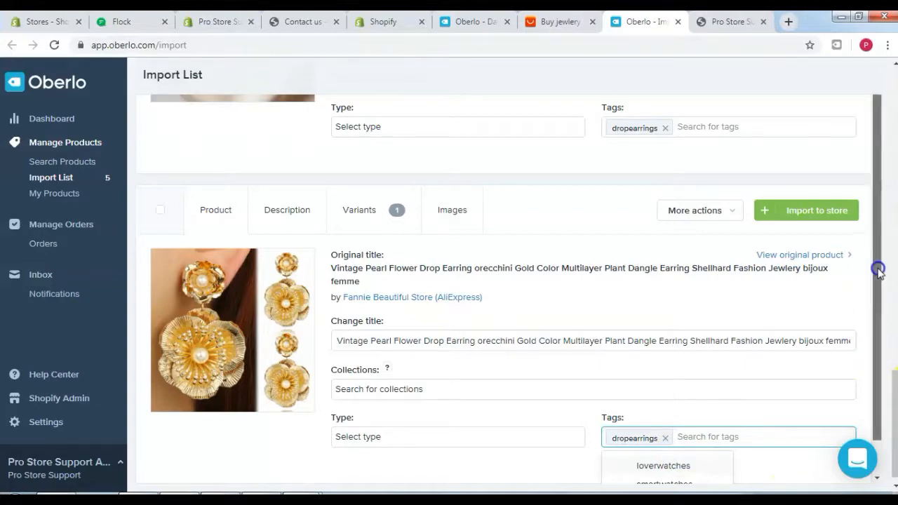
drag(895, 403, 895, 96)
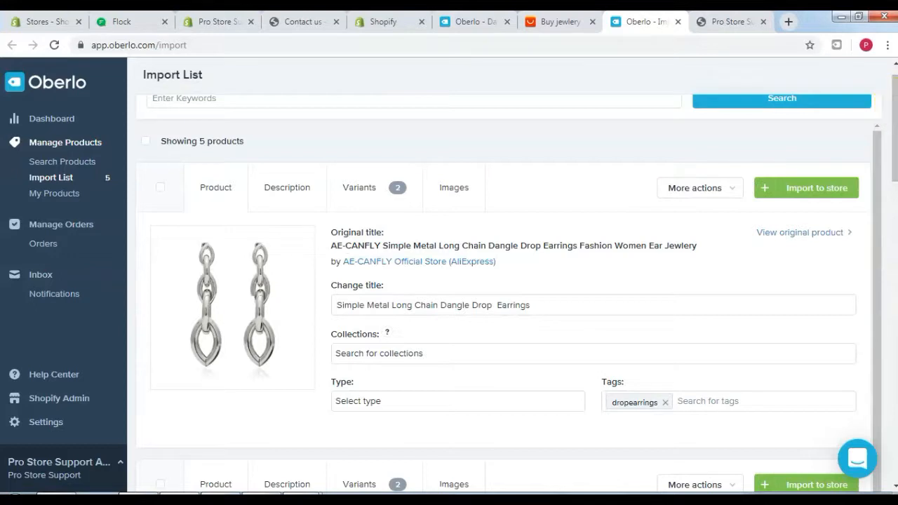
drag(895, 95, 896, 66)
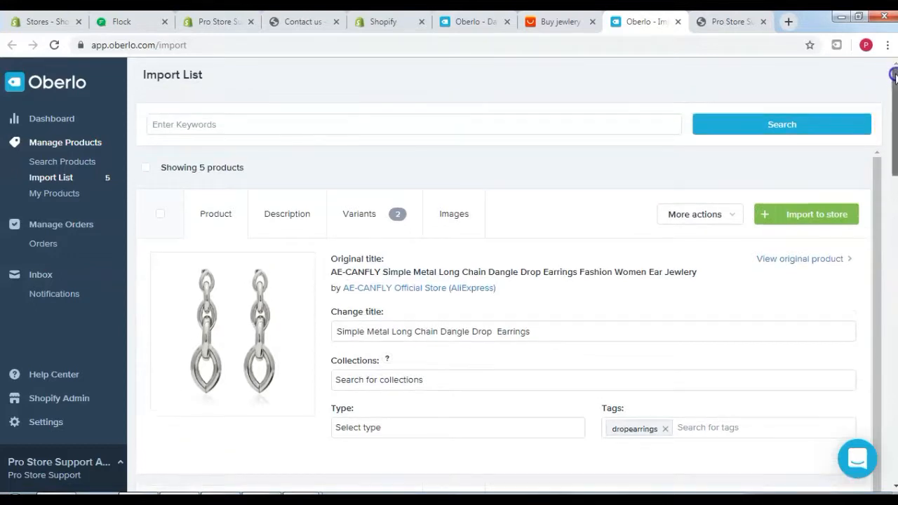
Select all five listed earrings and push them to the Shopify store
click(149, 169)
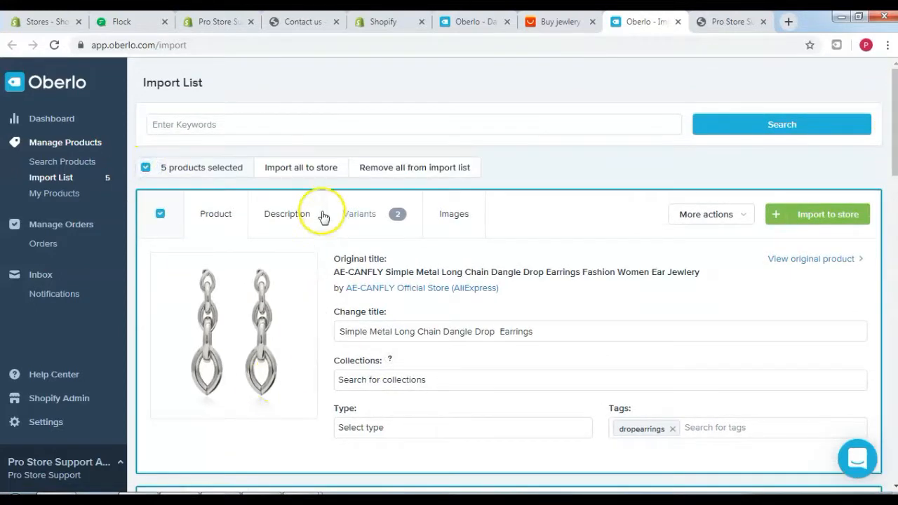
click(312, 168)
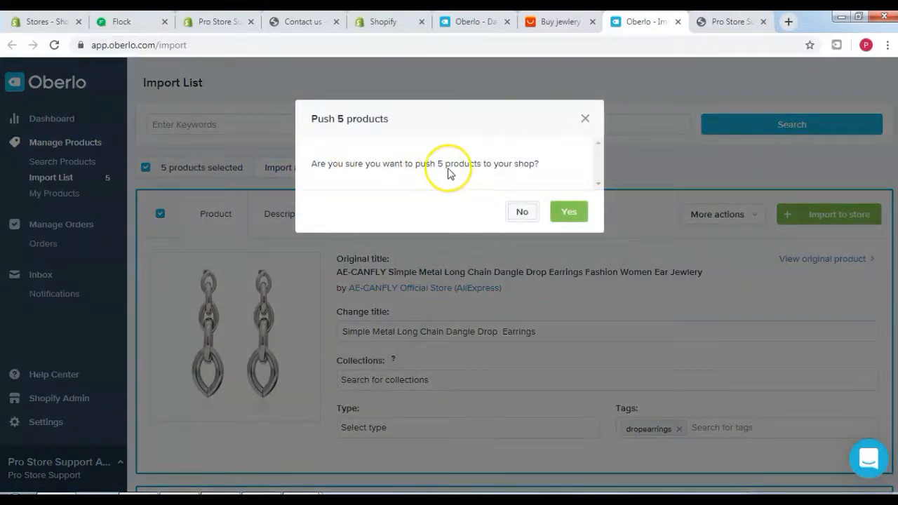
click(571, 211)
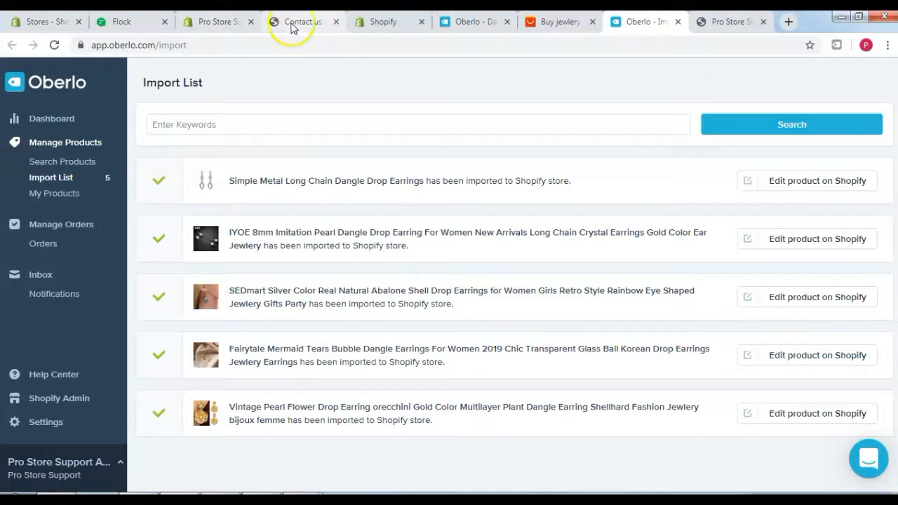
click(225, 21)
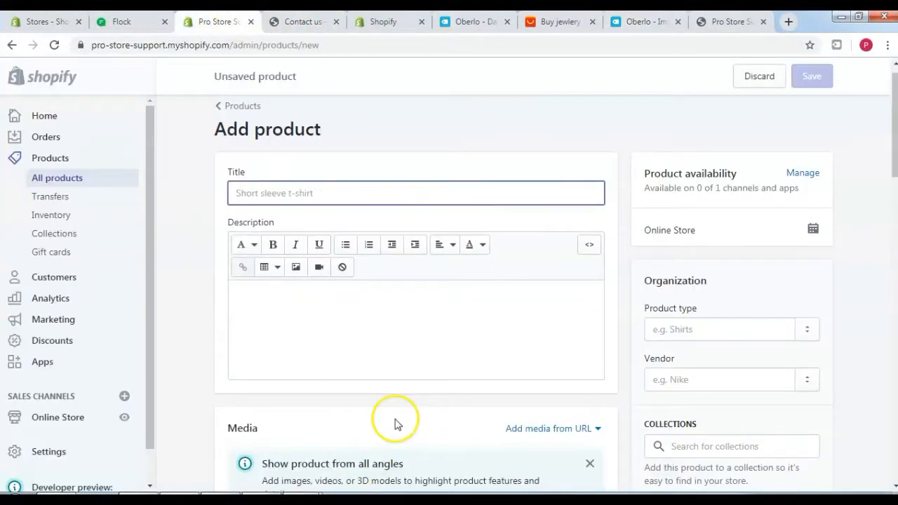
click(65, 179)
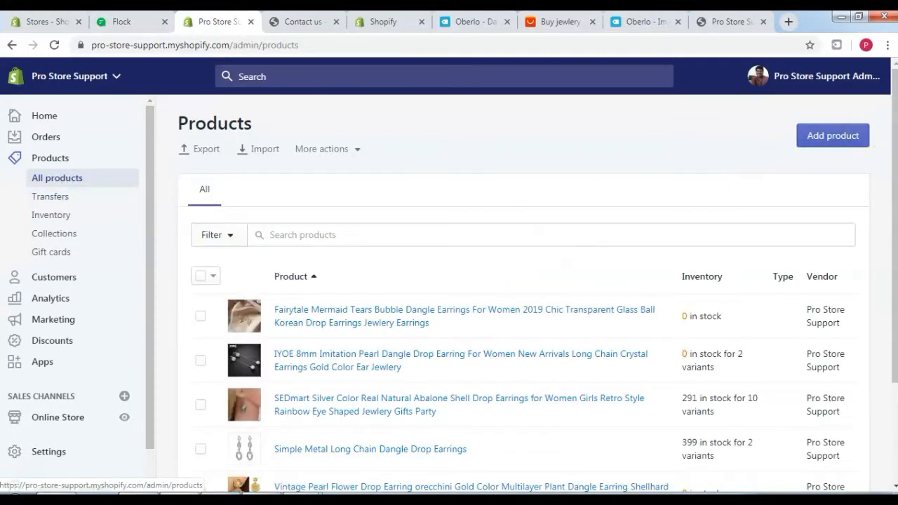
scroll(878, 144, down, 3)
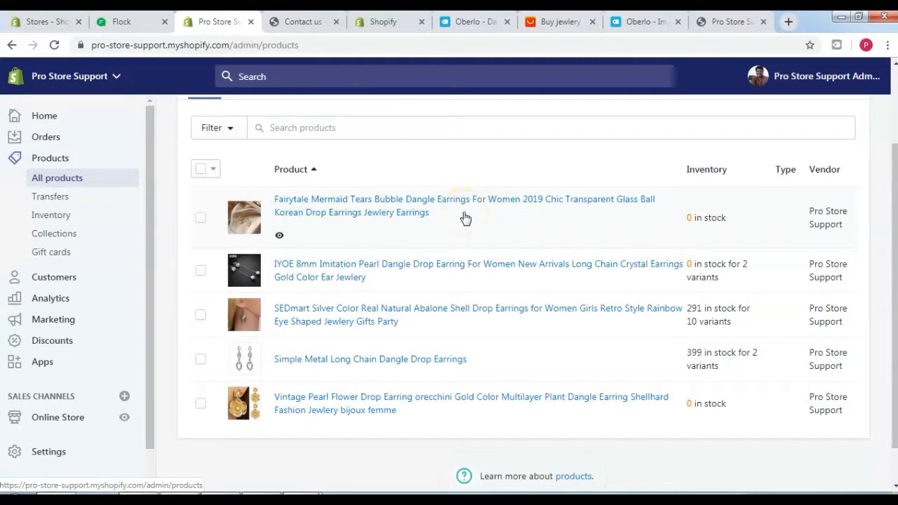
click(638, 19)
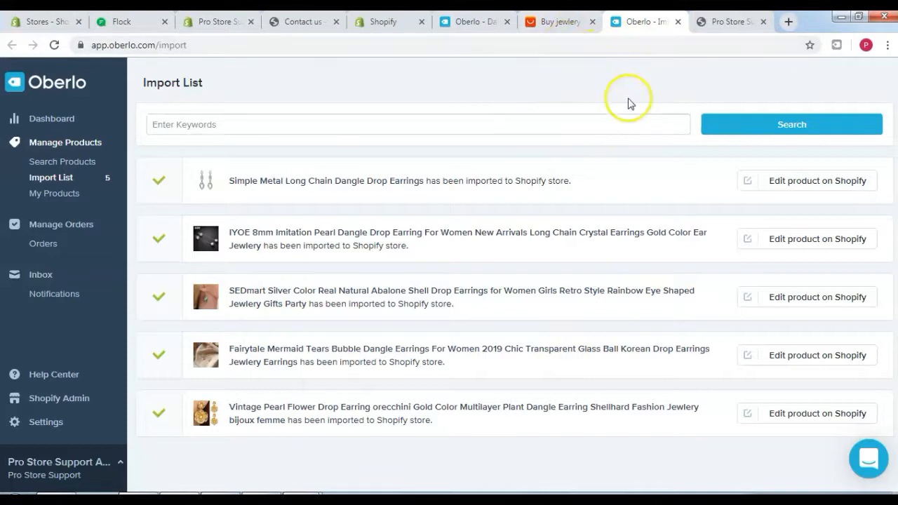
Copy 'Stud Earrings' from Excel cell B4 and search AliExpress for it
click(554, 21)
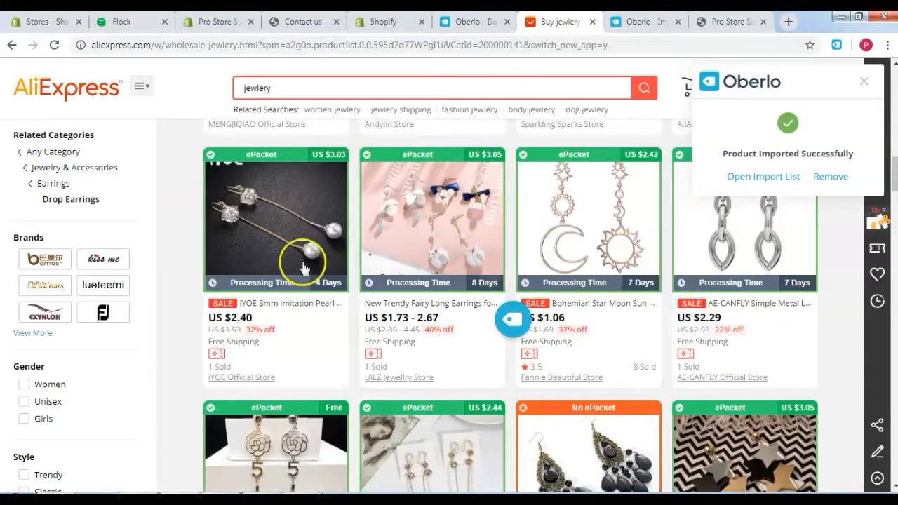
click(864, 81)
click(286, 89)
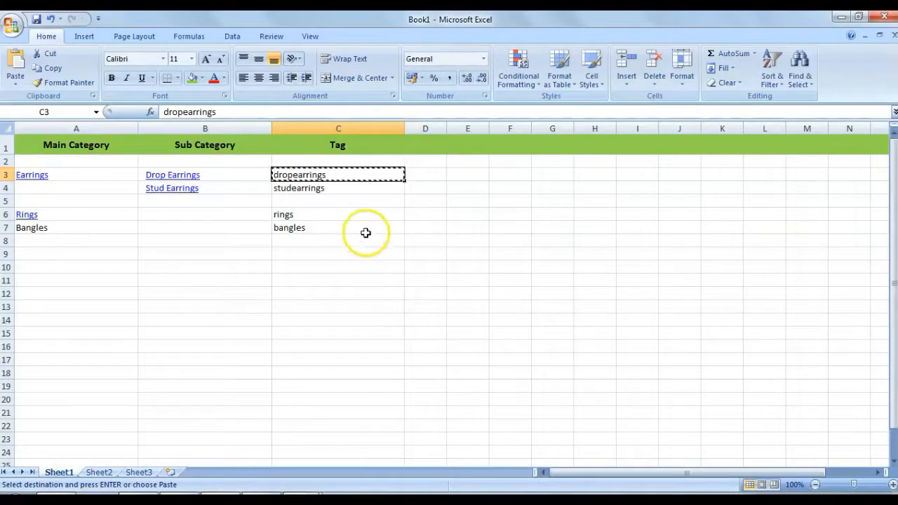
click(339, 189)
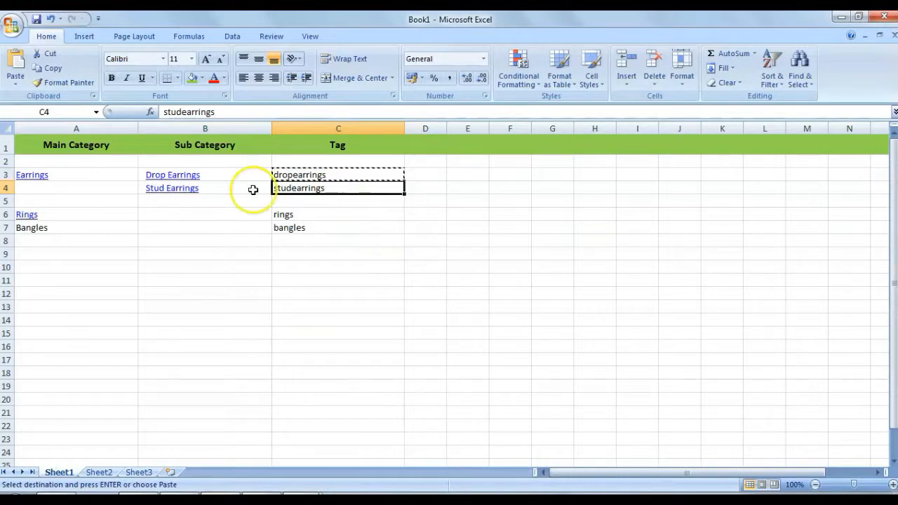
click(224, 189)
key(ctrl+c)
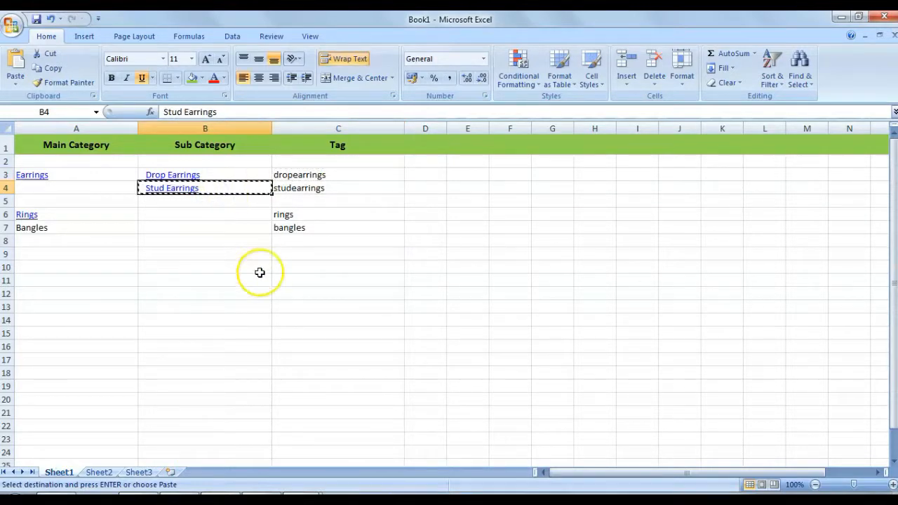
click(185, 498)
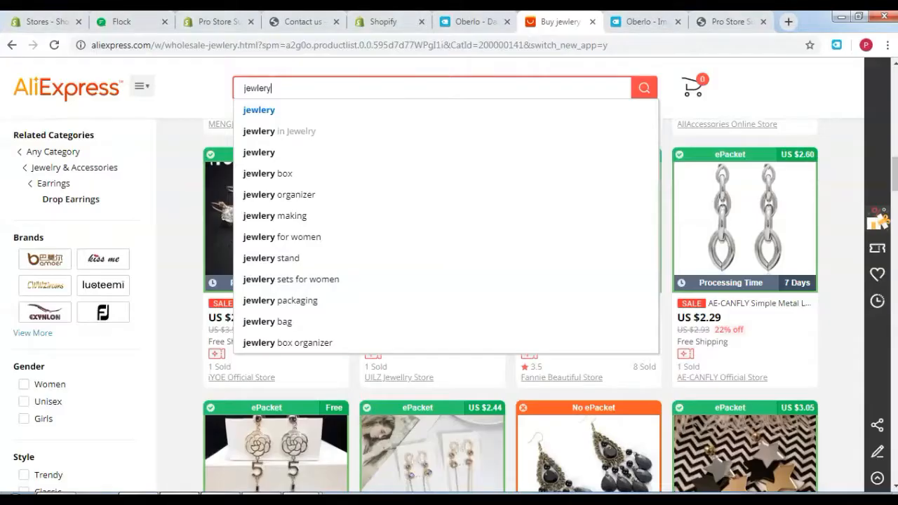
double_click(289, 88)
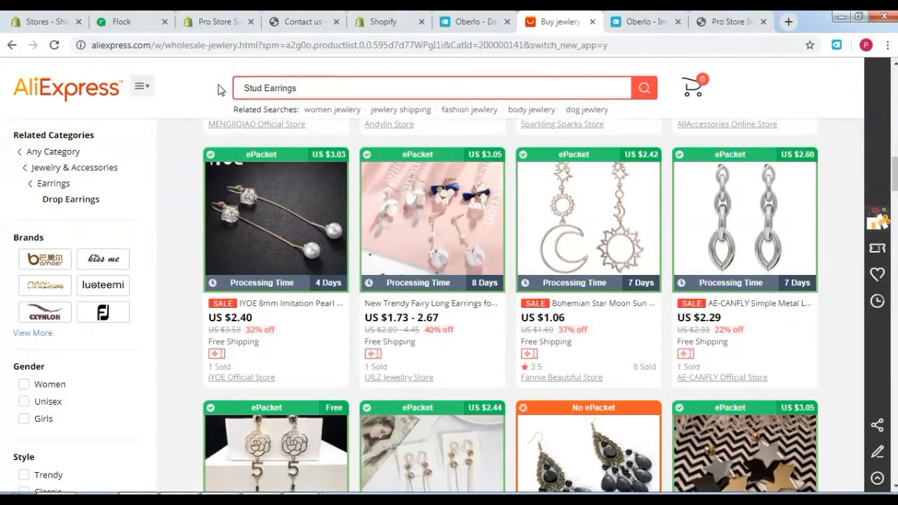
key(Return)
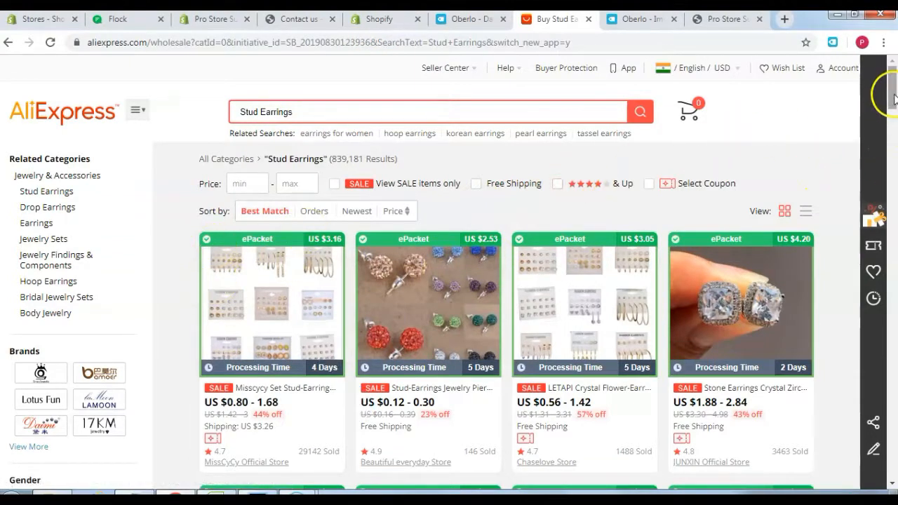
Send the square crystal, rose, another and flower stud earrings to Oberlo and open the Import List
scroll(880, 105, down, 2)
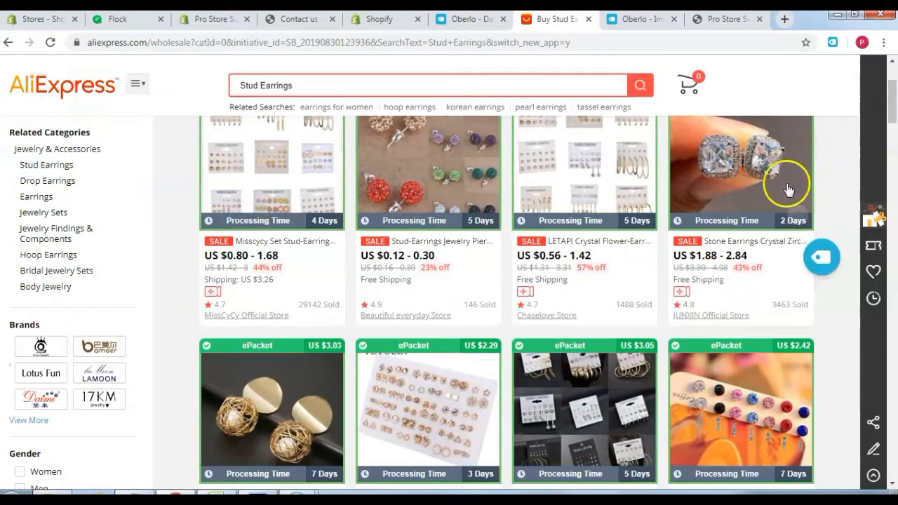
click(821, 257)
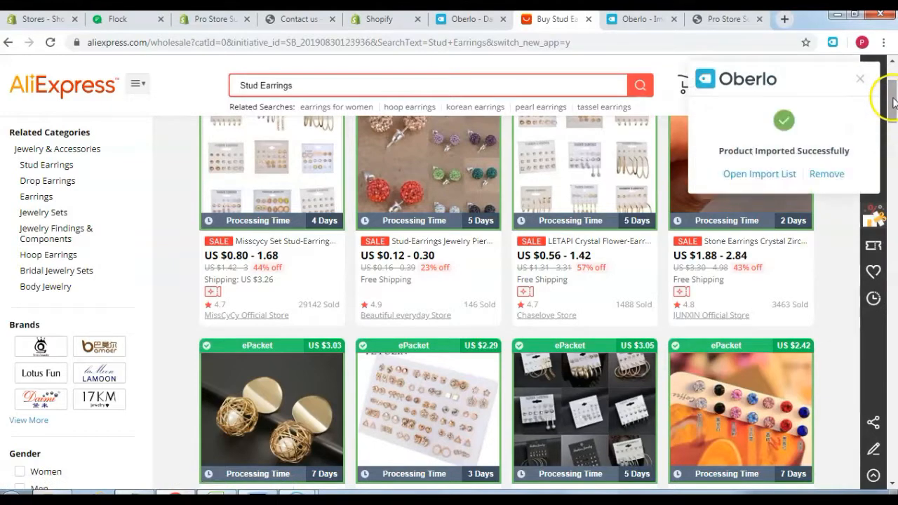
drag(893, 102, 891, 144)
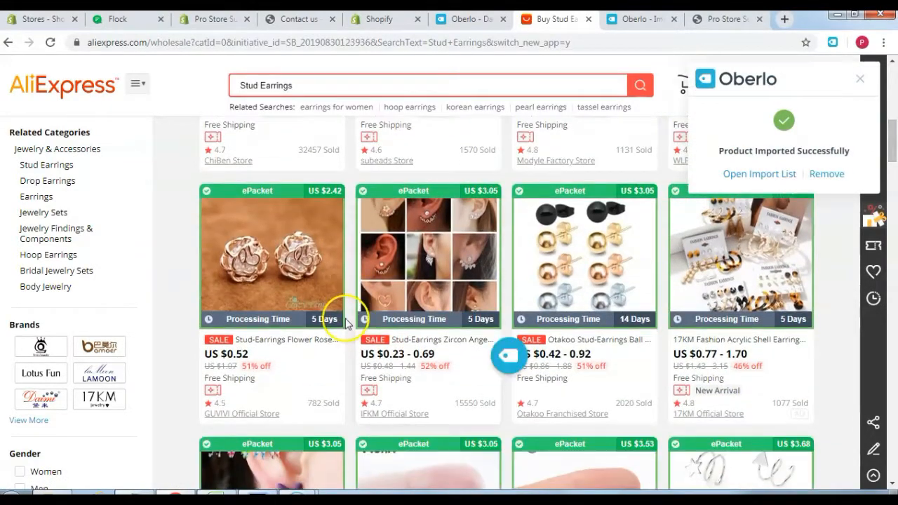
click(350, 353)
drag(892, 145, 894, 181)
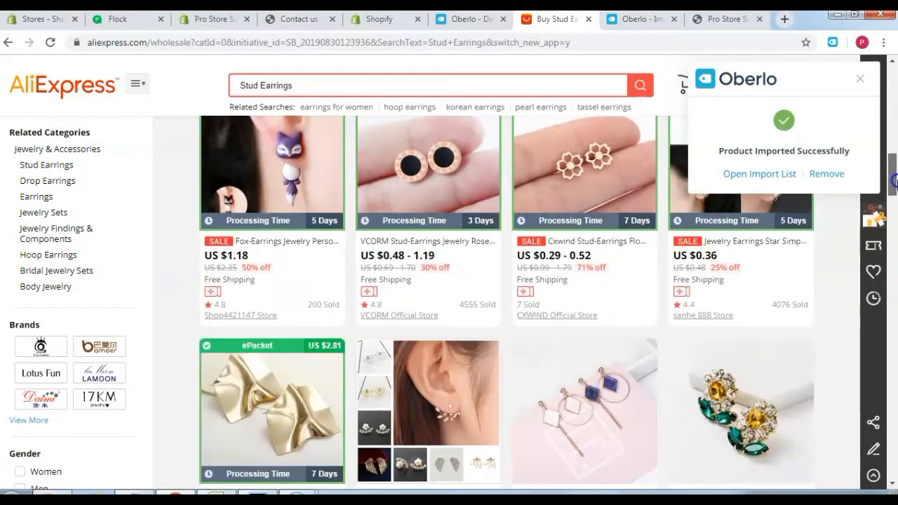
click(342, 259)
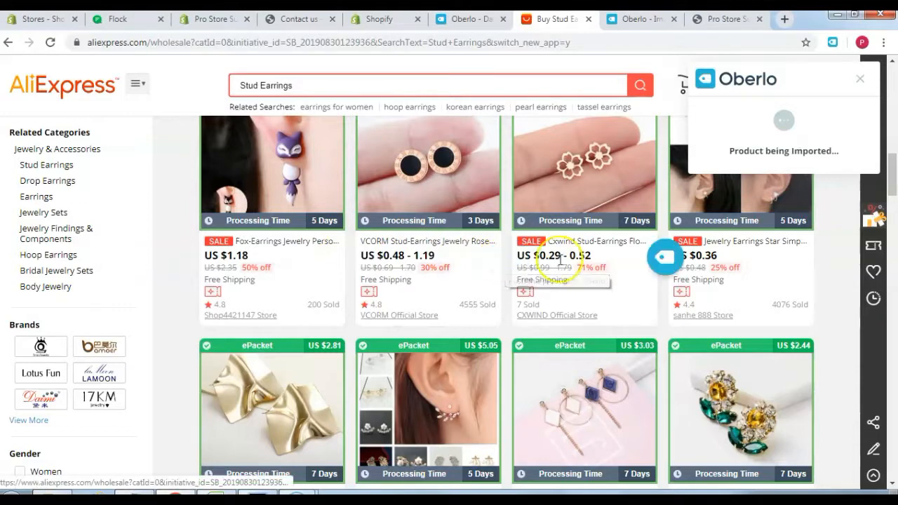
click(663, 257)
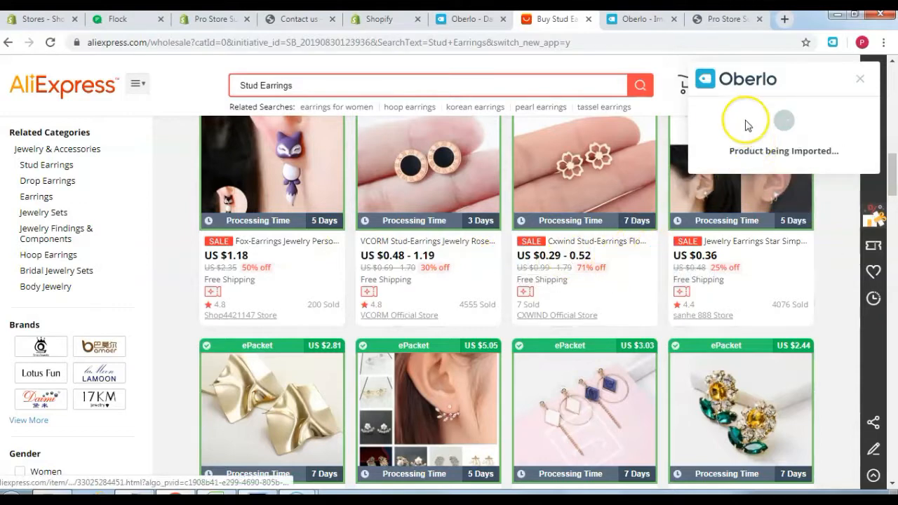
click(756, 174)
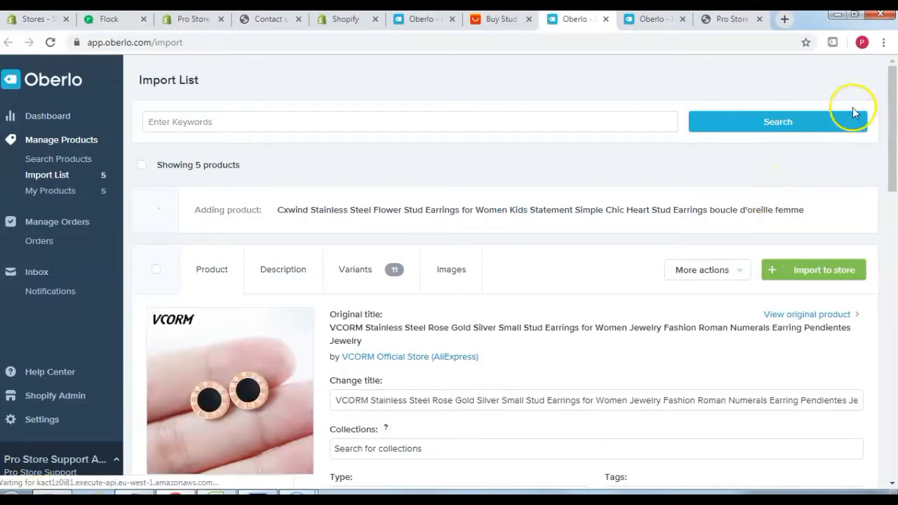
Copy studearrings from cell C4 and tag the flower studs and VCORM earrings with it
drag(895, 114, 895, 176)
click(670, 203)
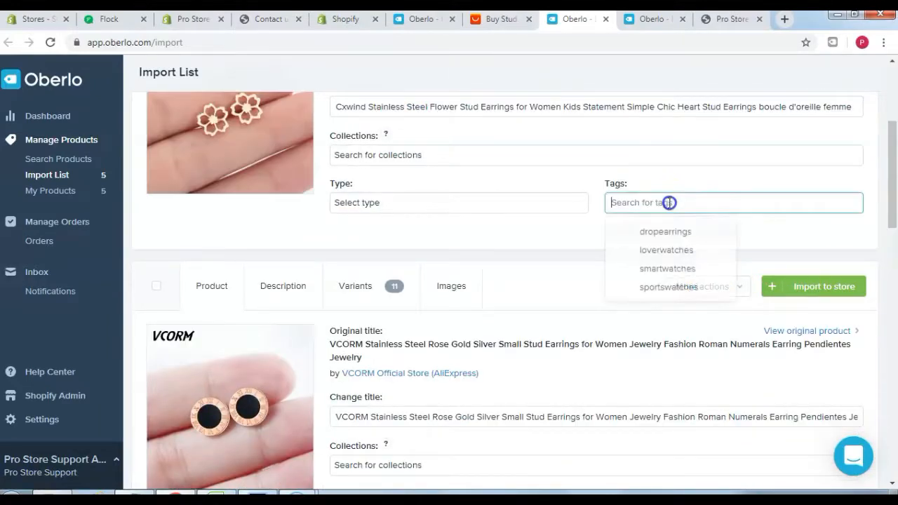
key(alt+Tab)
click(339, 185)
key(ctrl+c)
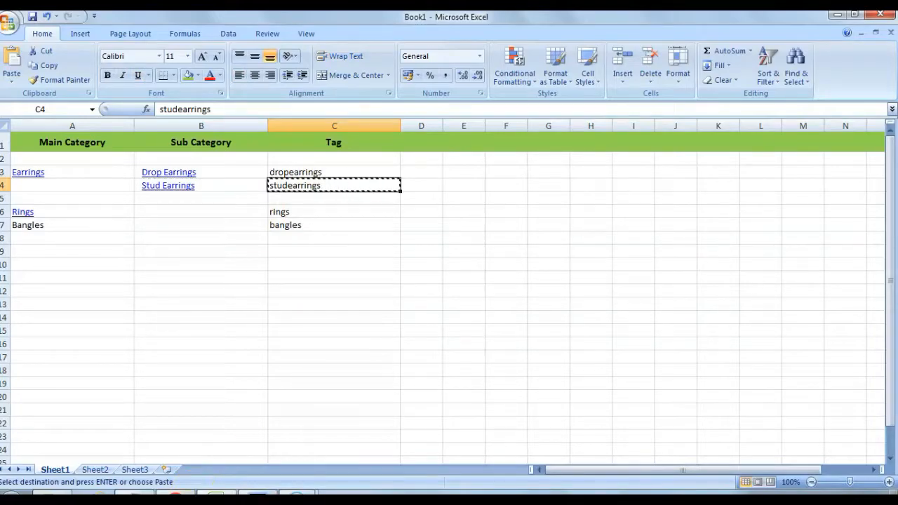
key(alt+Tab)
click(676, 203)
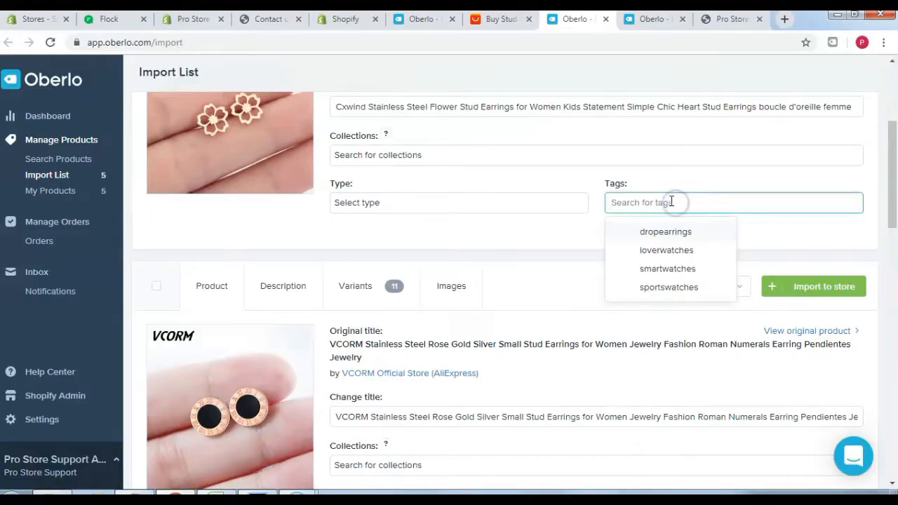
key(ctrl+v)
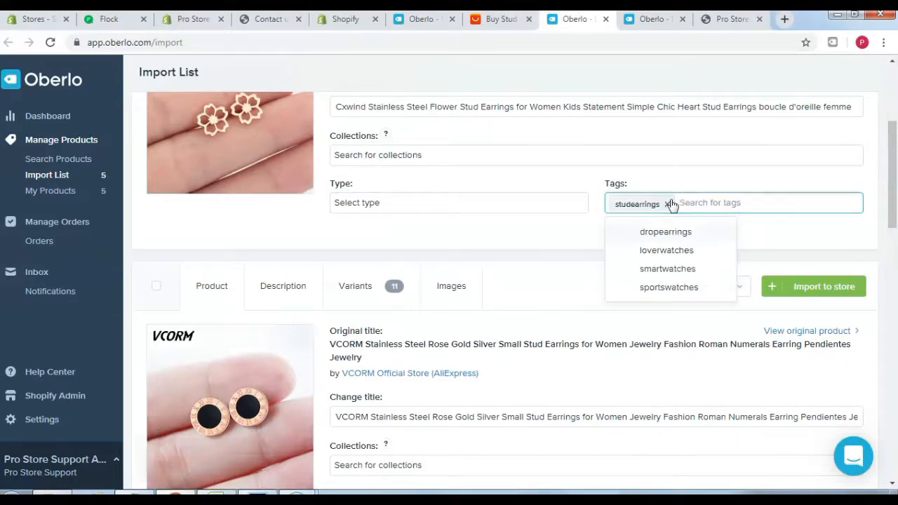
drag(892, 190, 890, 249)
click(662, 268)
key(ctrl+v)
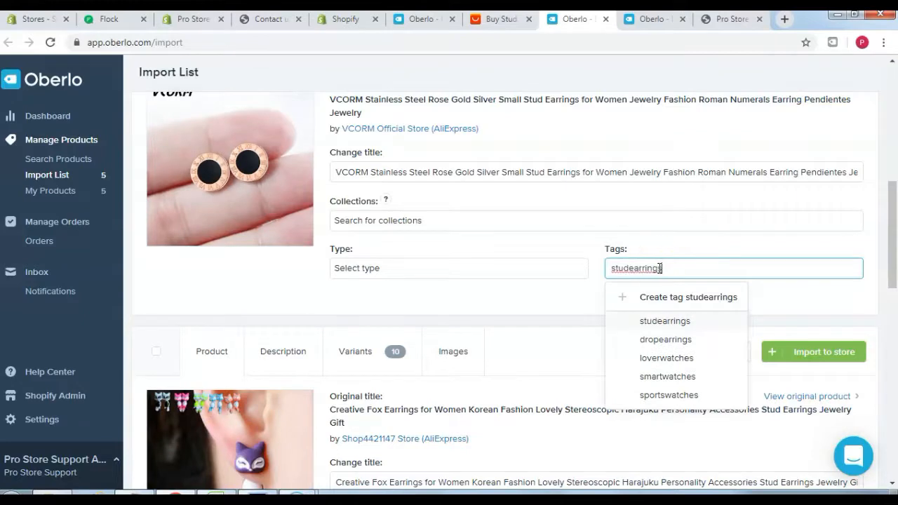
key(Return)
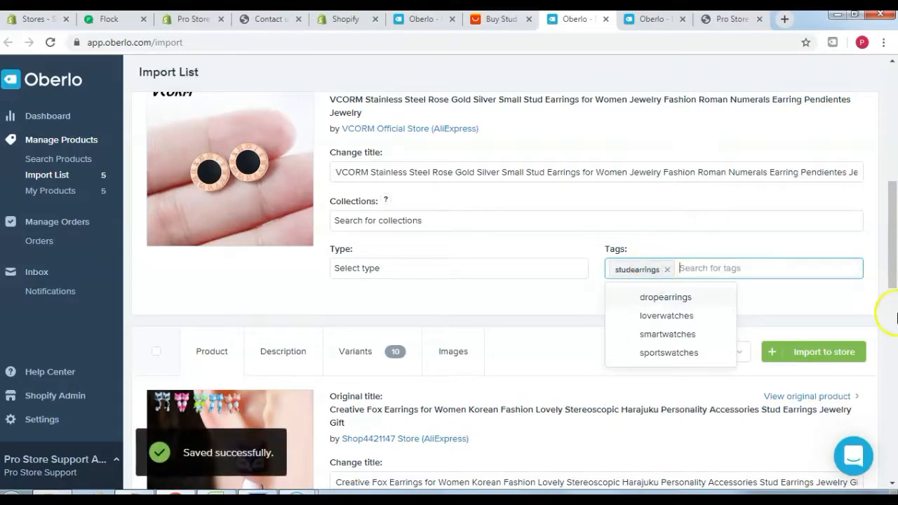
Tag the Creative Fox, flower and crystal zircon earrings with studearrings, then select all five products
scroll(895, 260, down, 3)
click(648, 360)
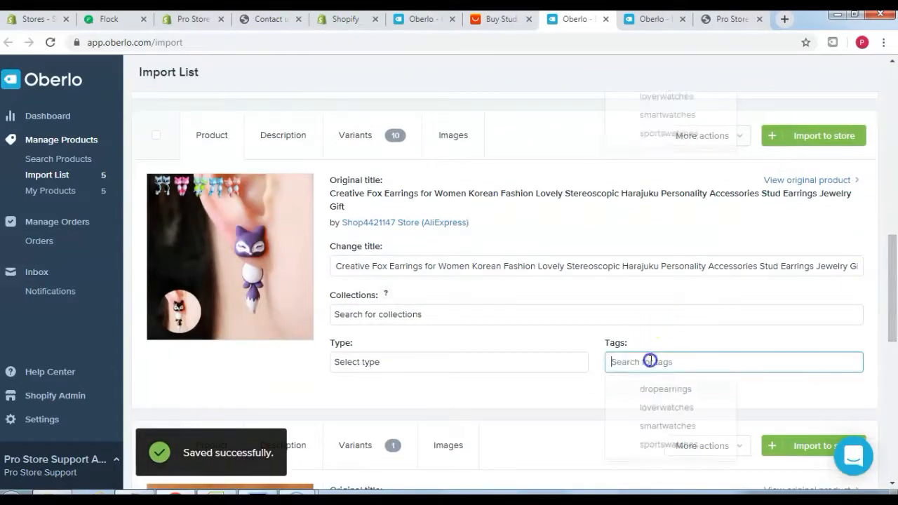
key(ctrl+v)
key(Return)
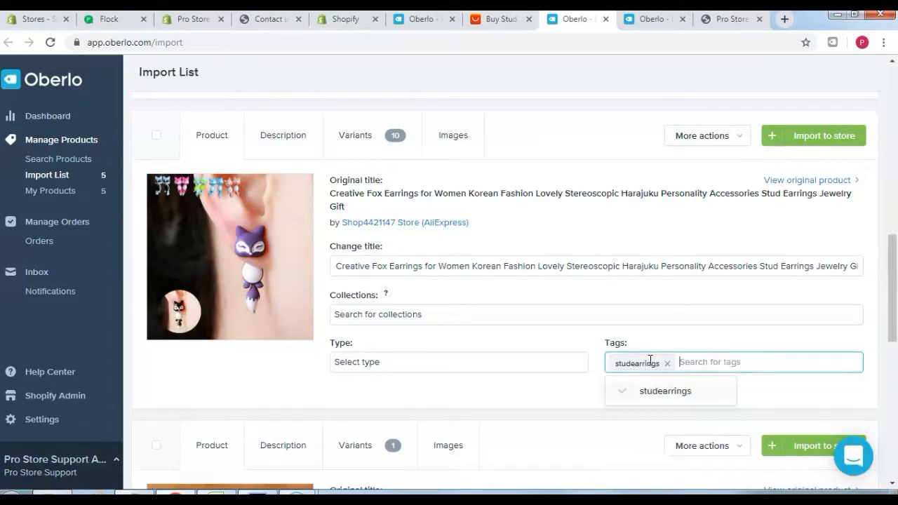
scroll(894, 298, down, 6)
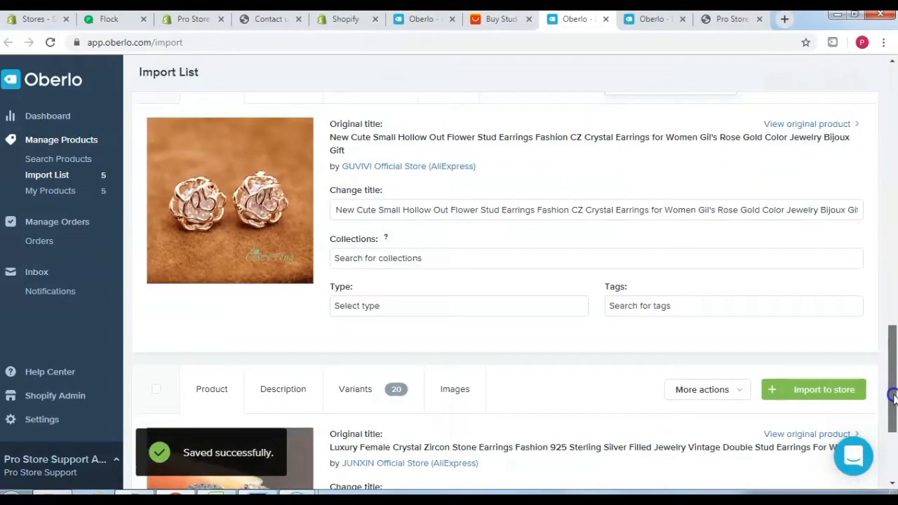
click(653, 237)
key(ctrl+v)
key(Return)
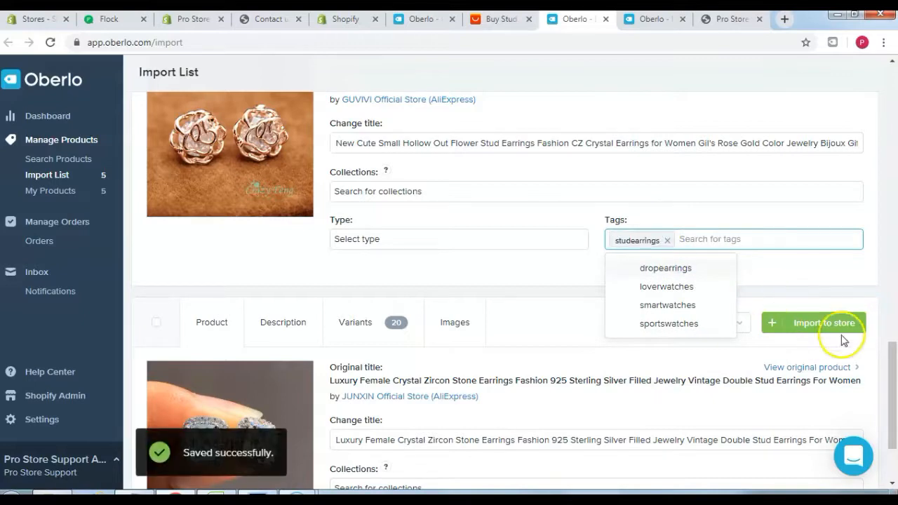
scroll(891, 393, down, 2)
click(617, 420)
key(ctrl+v)
key(Return)
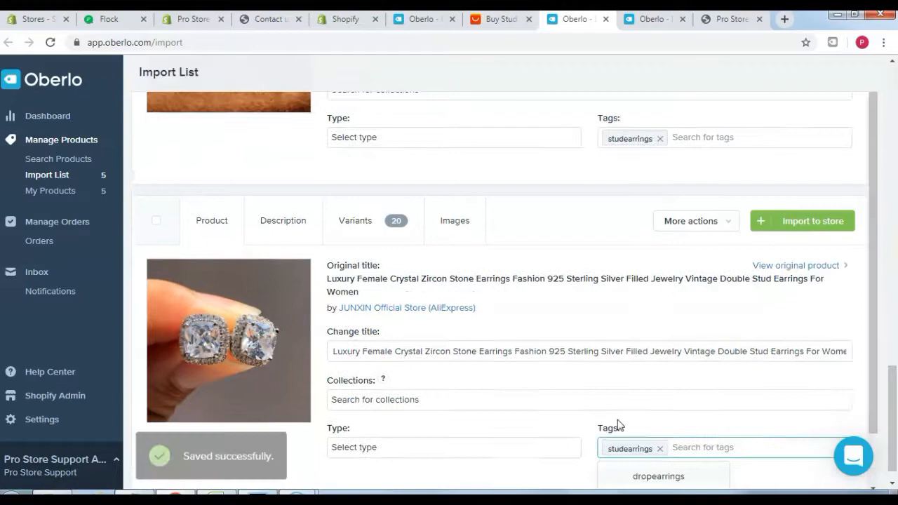
drag(885, 393, 895, 84)
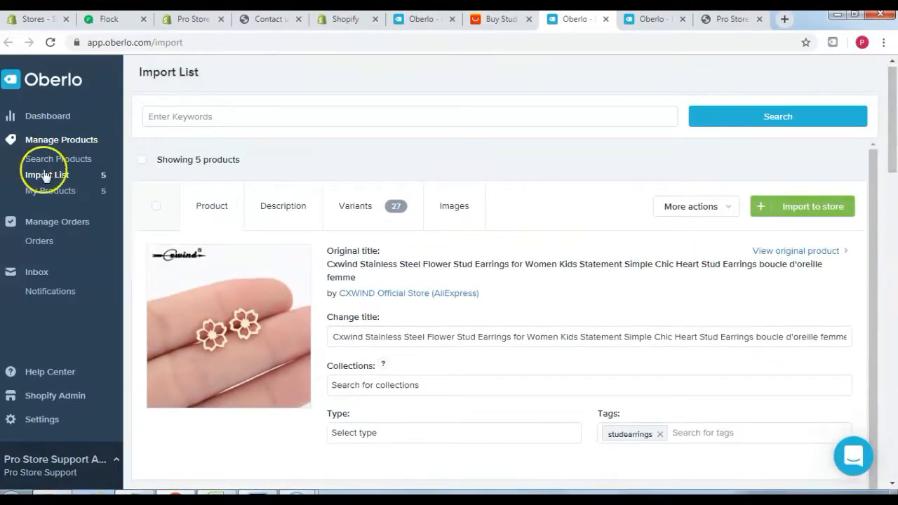
click(143, 160)
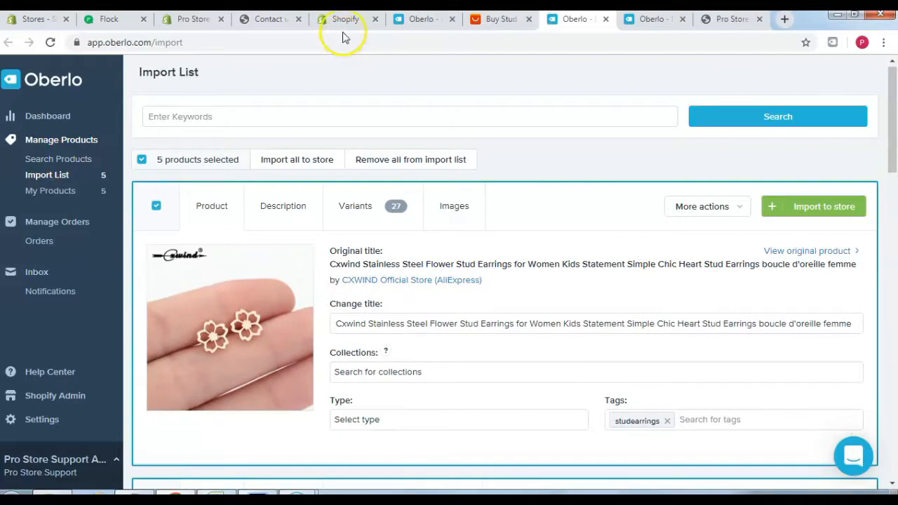
Push all five tagged stud earrings from Oberlo's Import List to the Shopify store
click(298, 161)
click(561, 214)
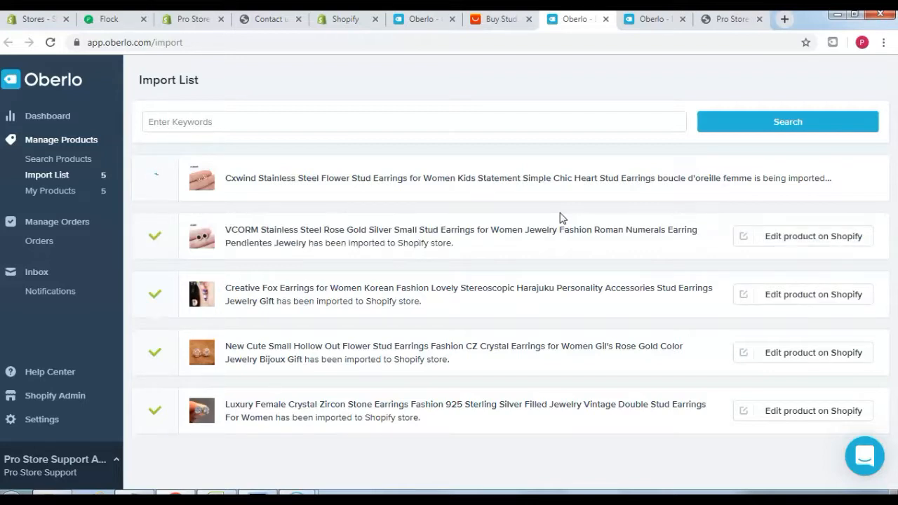
click(691, 150)
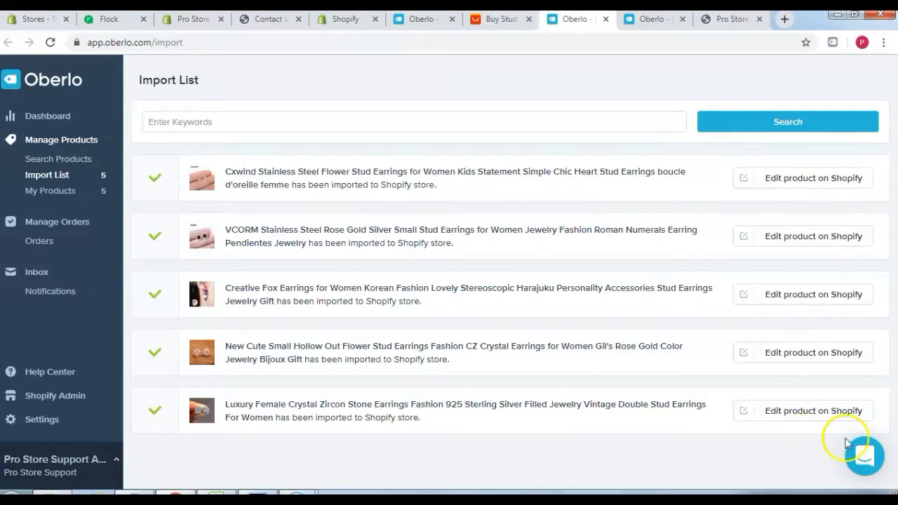
Dismiss the Oberlo notice and copy the rings tag from cell C6 in Excel
click(509, 20)
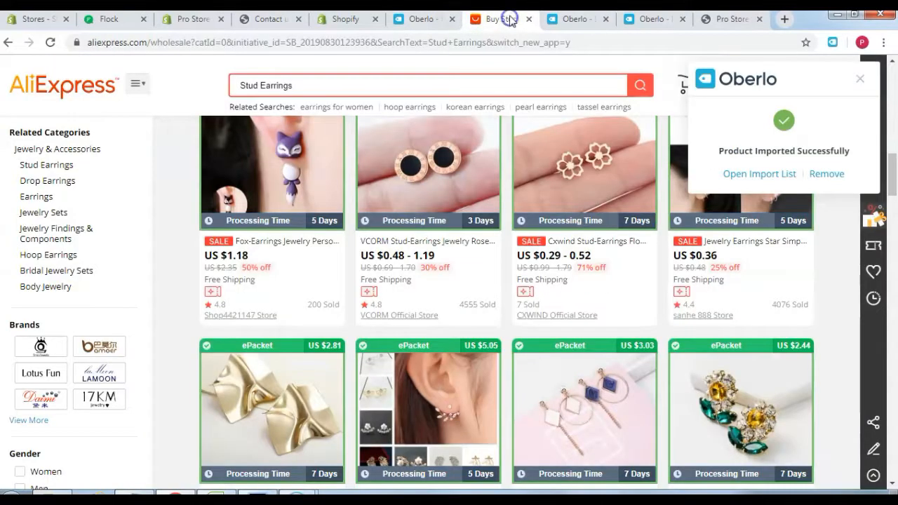
click(860, 79)
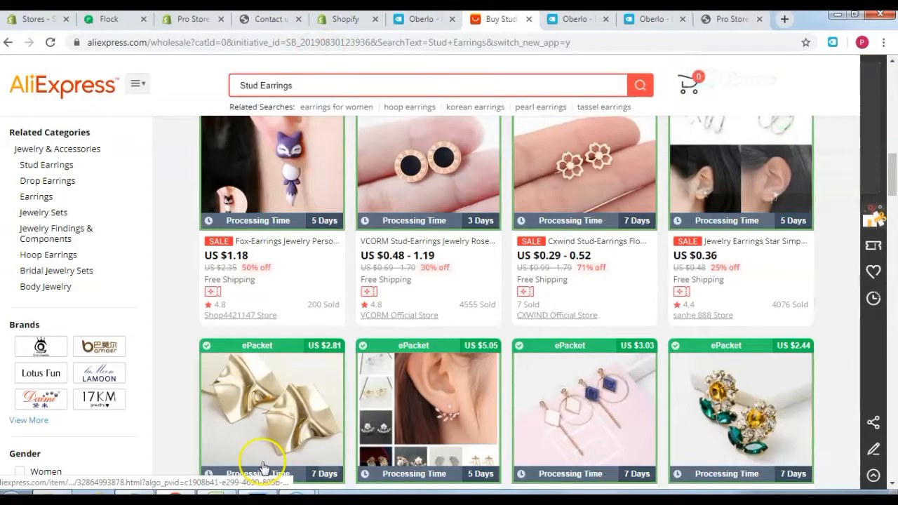
click(221, 494)
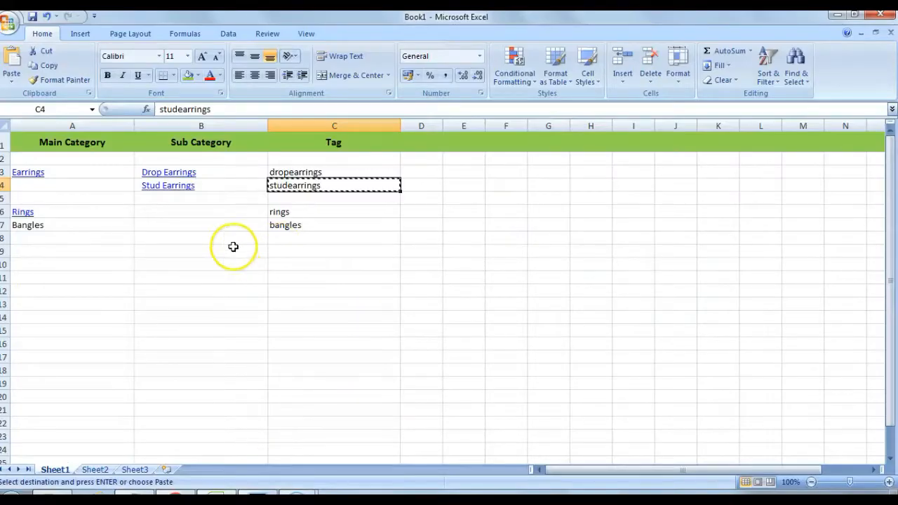
click(345, 212)
key(ctrl+c)
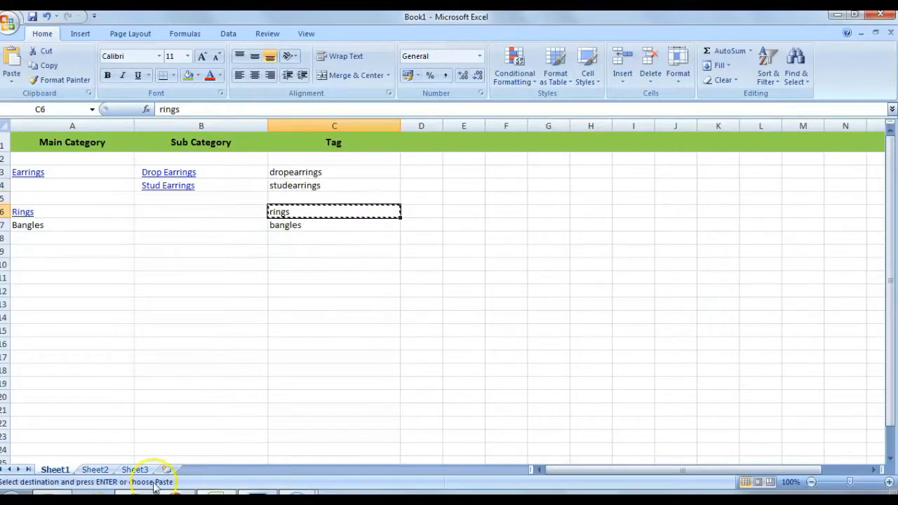
click(176, 497)
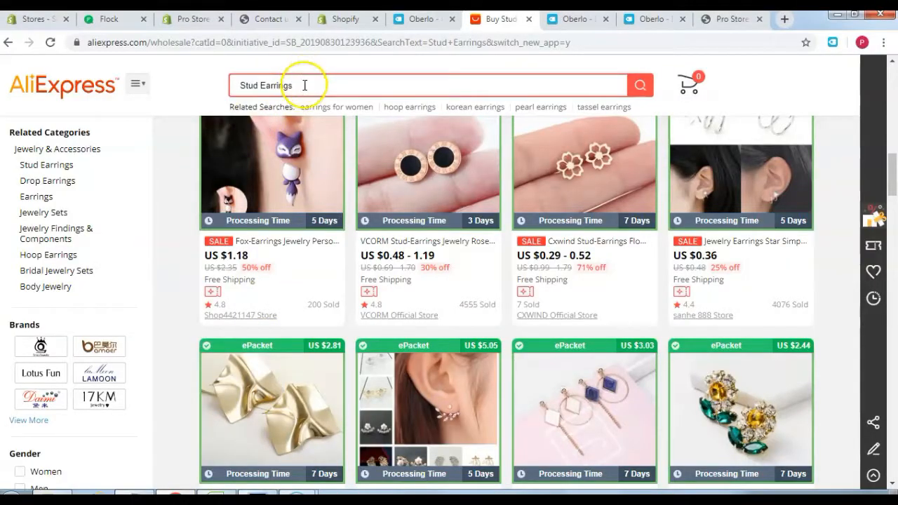
Search AliExpress for rings, replacing the Stud Earrings search text
drag(302, 85, 208, 85)
key(ctrl+v)
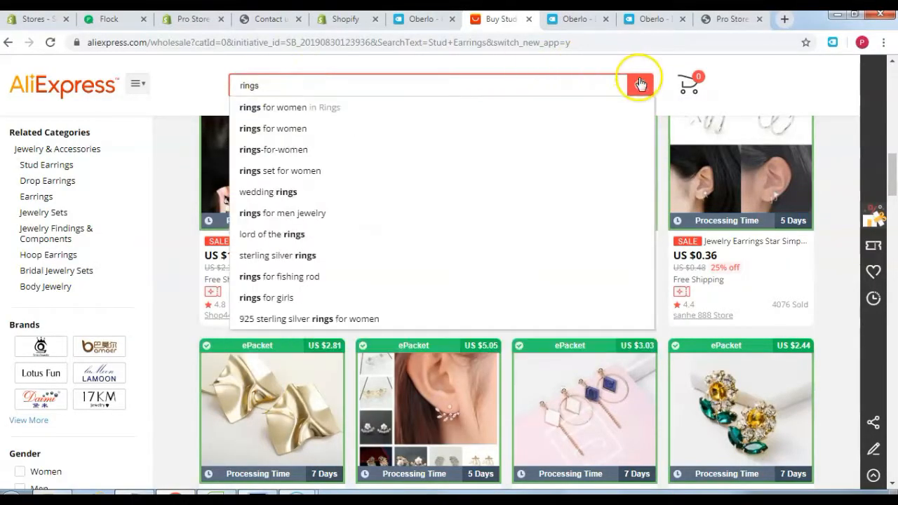
click(639, 85)
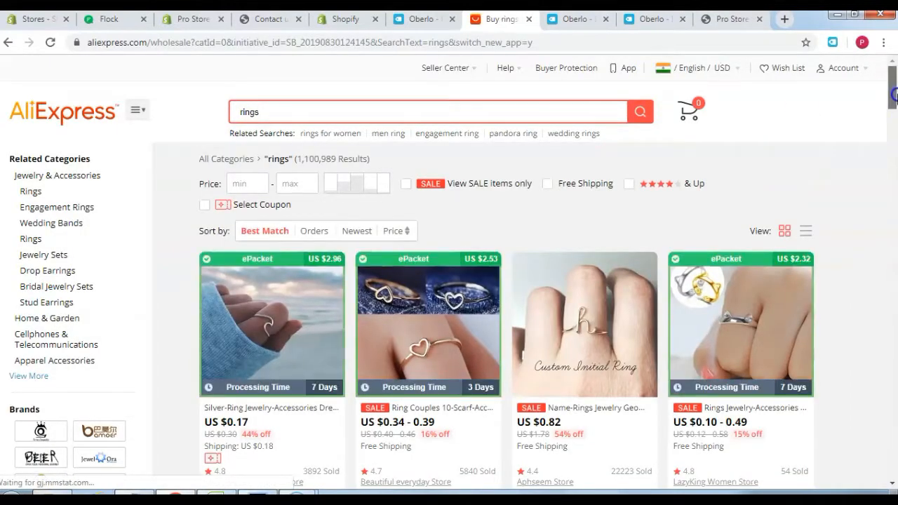
Send four ring products (first, heart, cat ears, daisy) to Oberlo and open the import list
scroll(289, 233, down, 2)
click(351, 316)
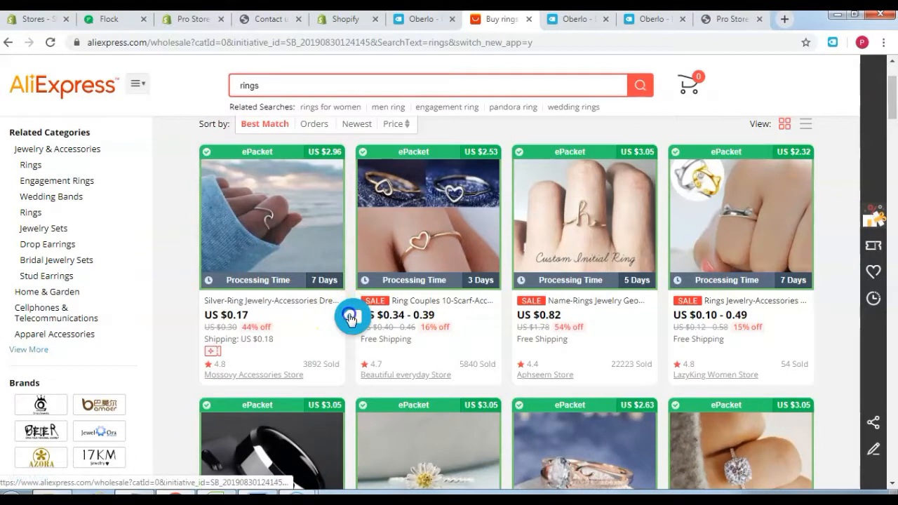
click(503, 318)
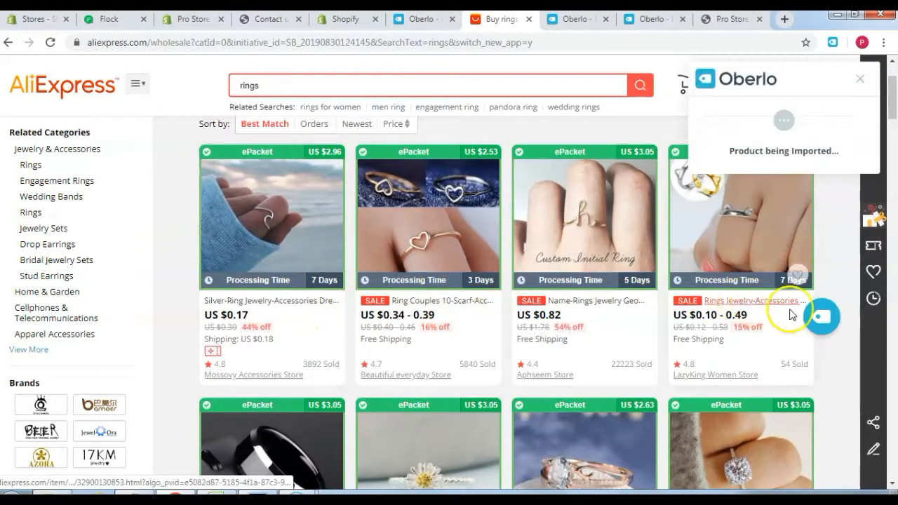
click(821, 317)
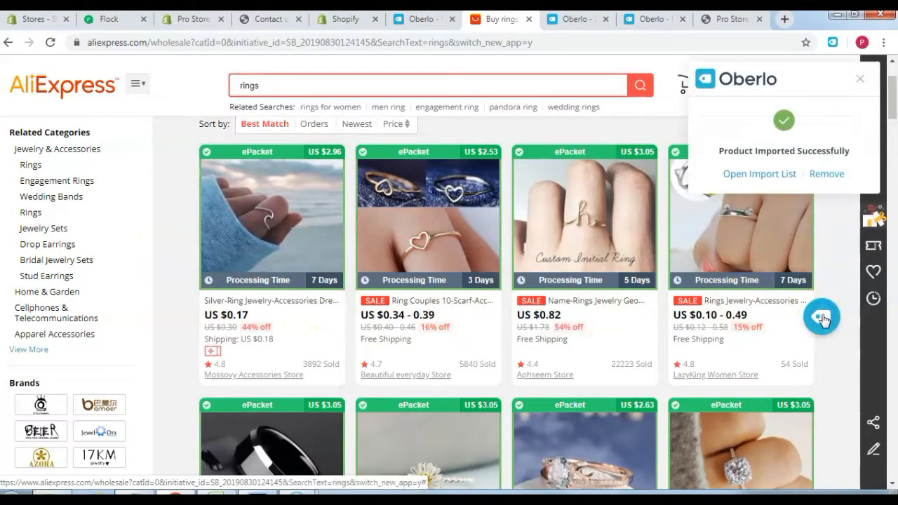
drag(893, 104, 894, 124)
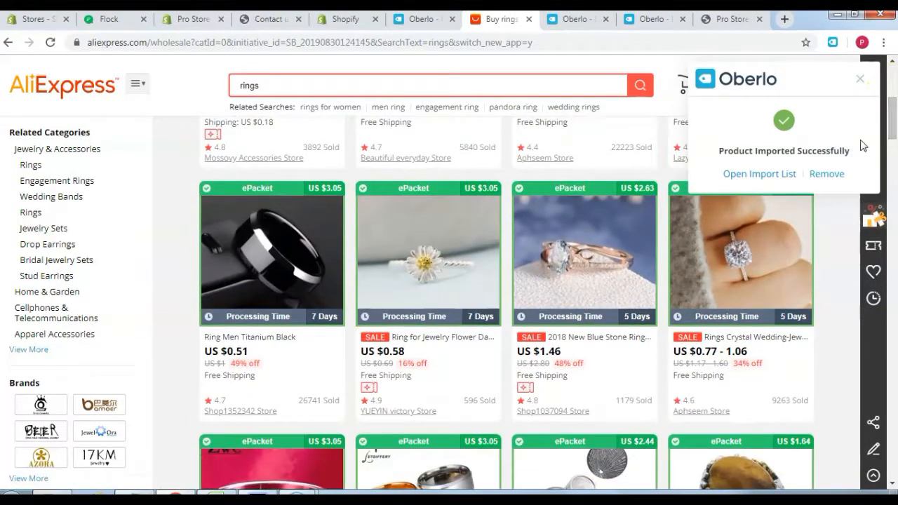
click(511, 353)
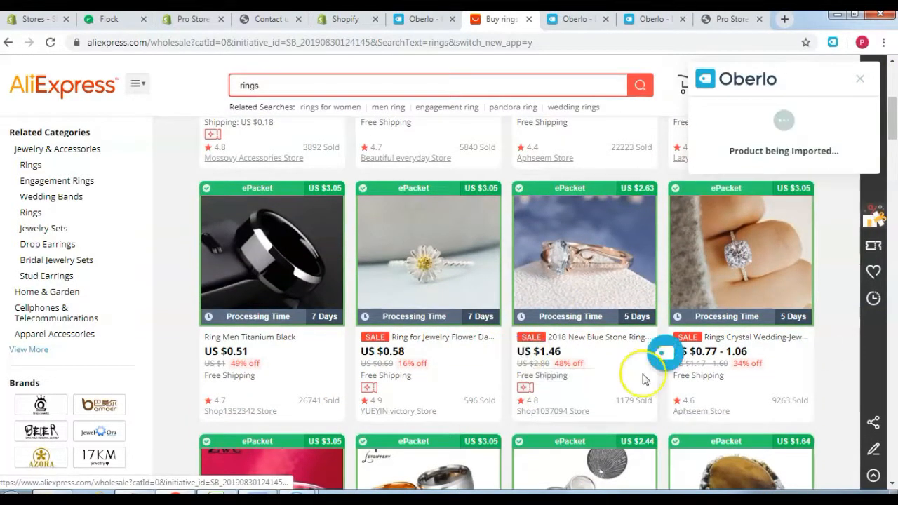
click(759, 175)
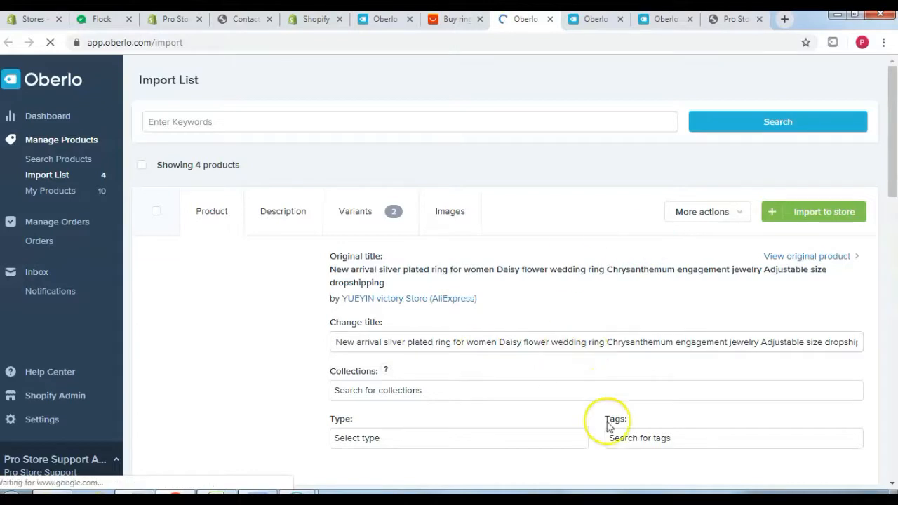
Tag the daisy ring and cat ears ring with rings in Oberlo's Import List
click(623, 437)
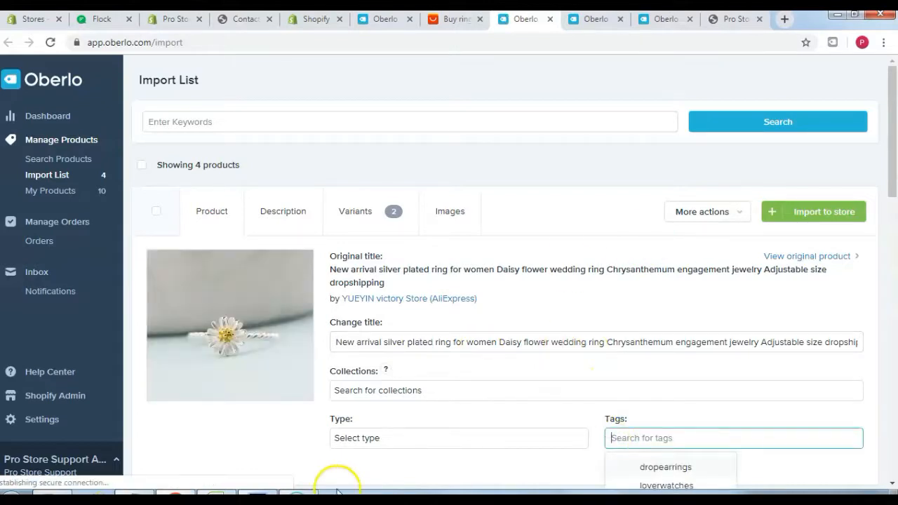
text(rings)
key(Return)
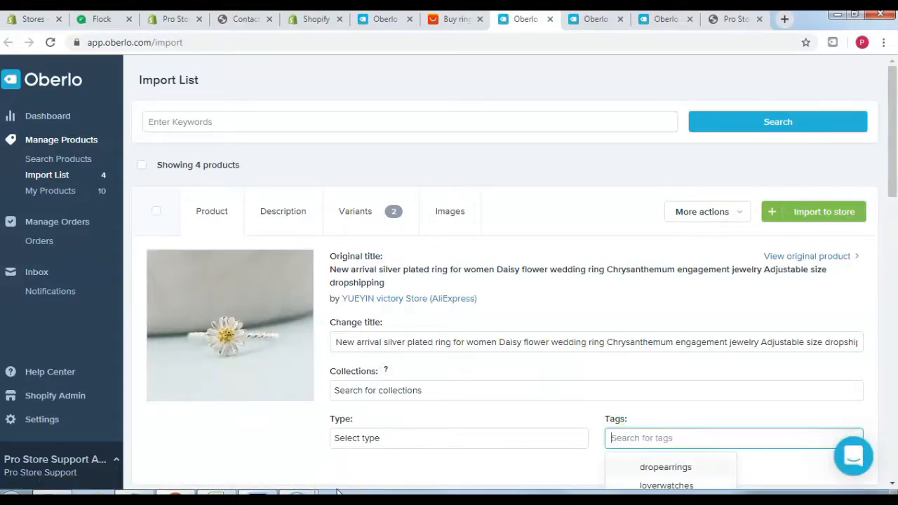
drag(892, 161, 892, 312)
click(692, 250)
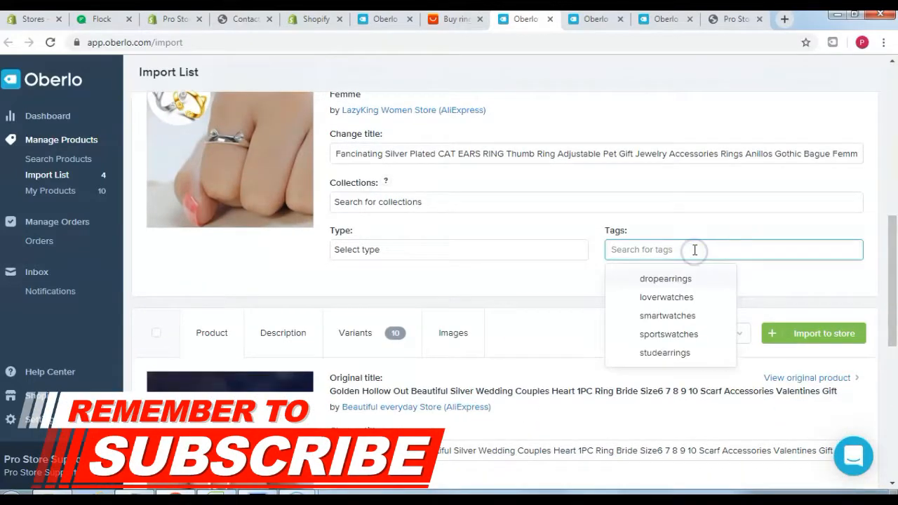
text(ring)
key(Return)
drag(889, 246, 895, 333)
Tag the heart ring and the Wave Alloy silver ring with rings
click(710, 285)
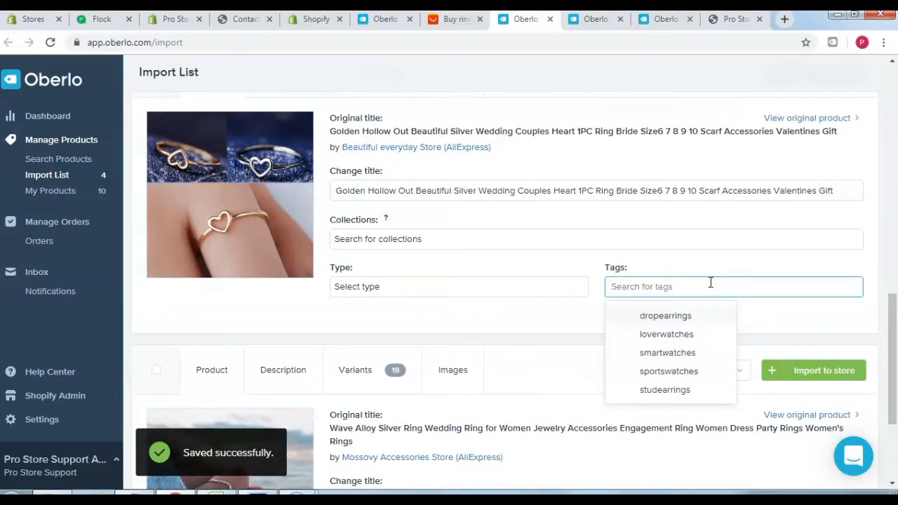
text(r)
key(BackSpace)
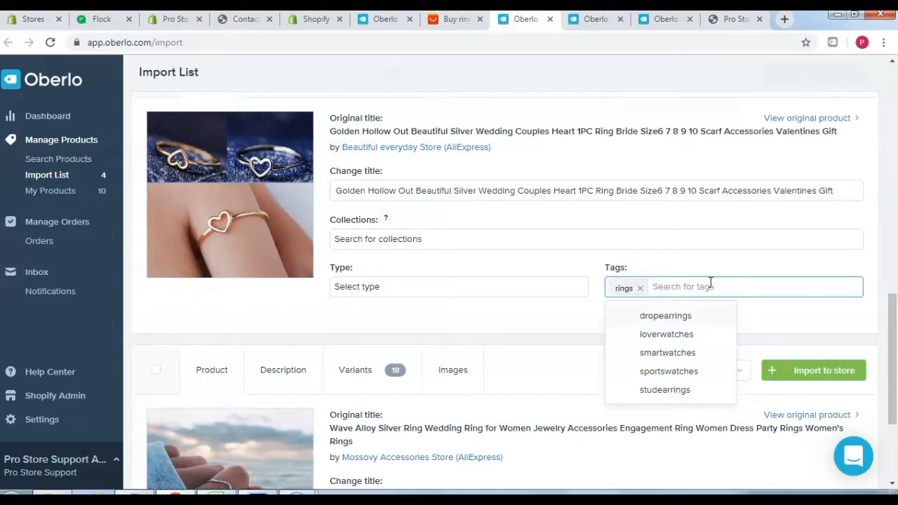
drag(895, 329, 895, 413)
click(675, 425)
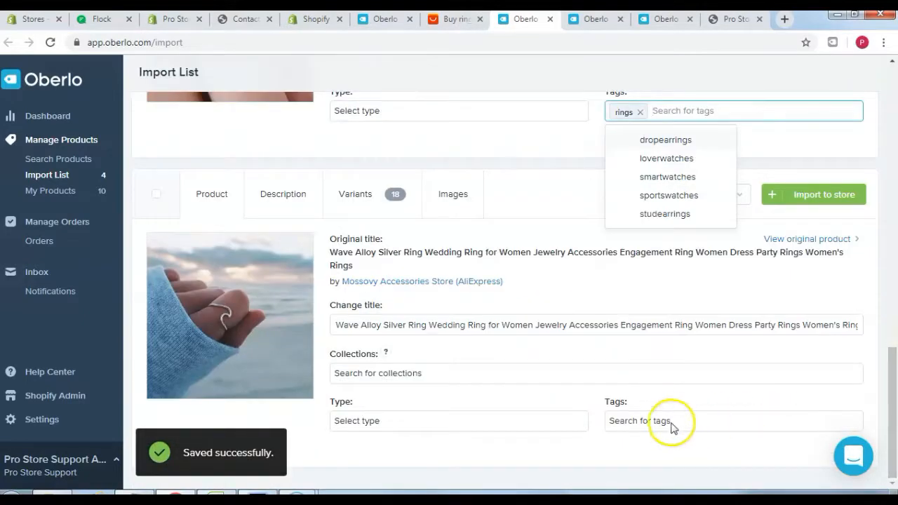
text(ri)
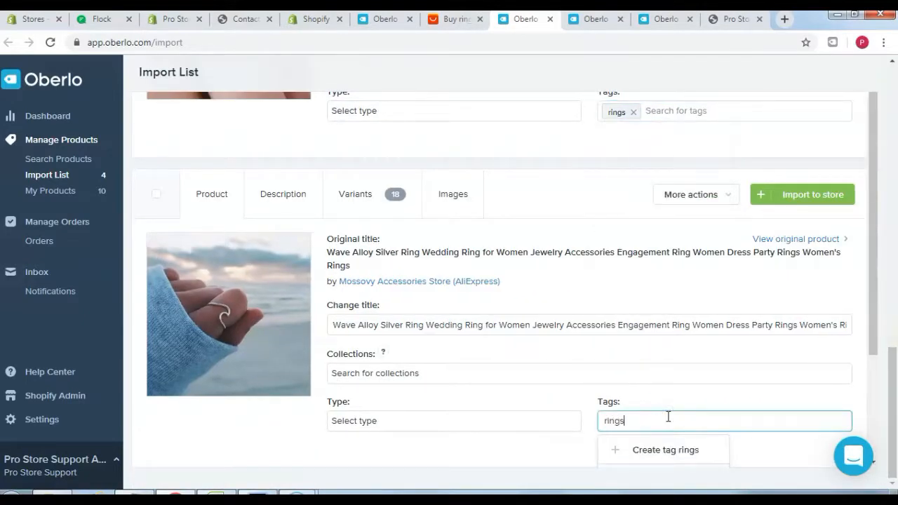
text(ngs)
key(Return)
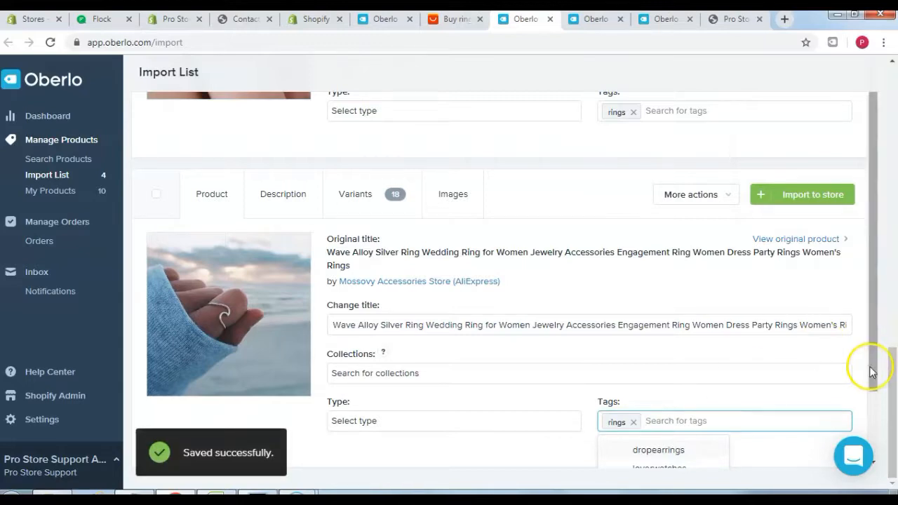
scroll(883, 375, up, 7)
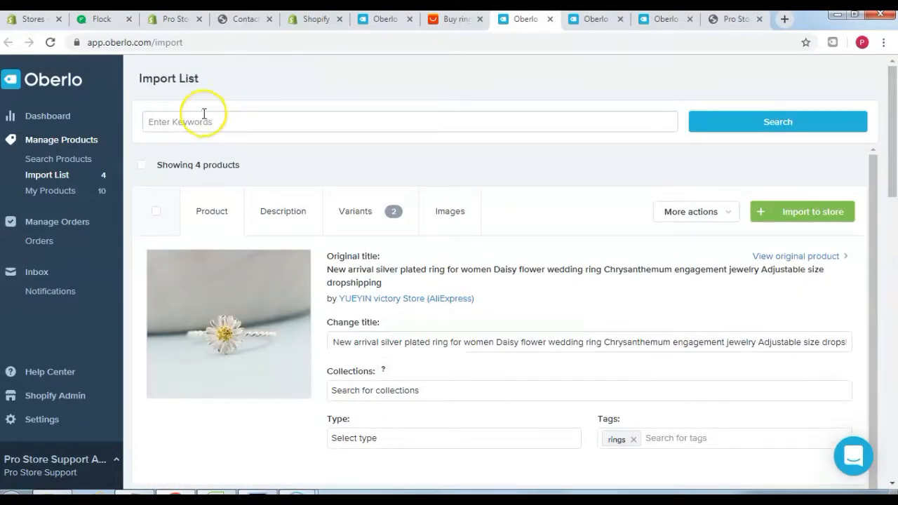
Select all four ring products and push them to the Shopify store, then return to AliExpress
click(142, 165)
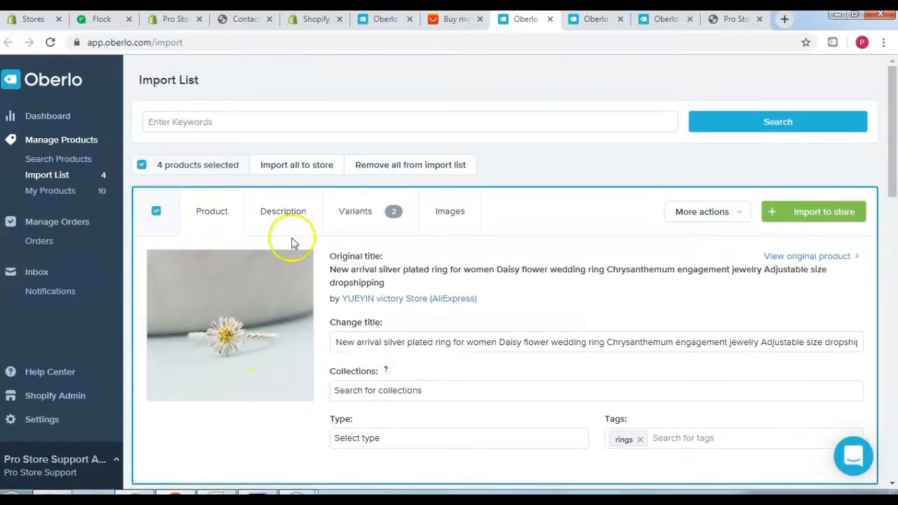
click(313, 172)
click(565, 211)
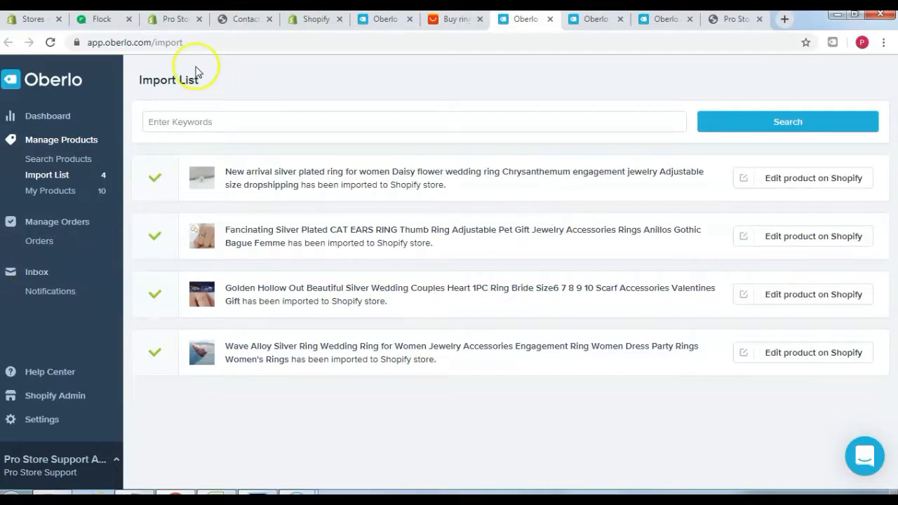
click(452, 19)
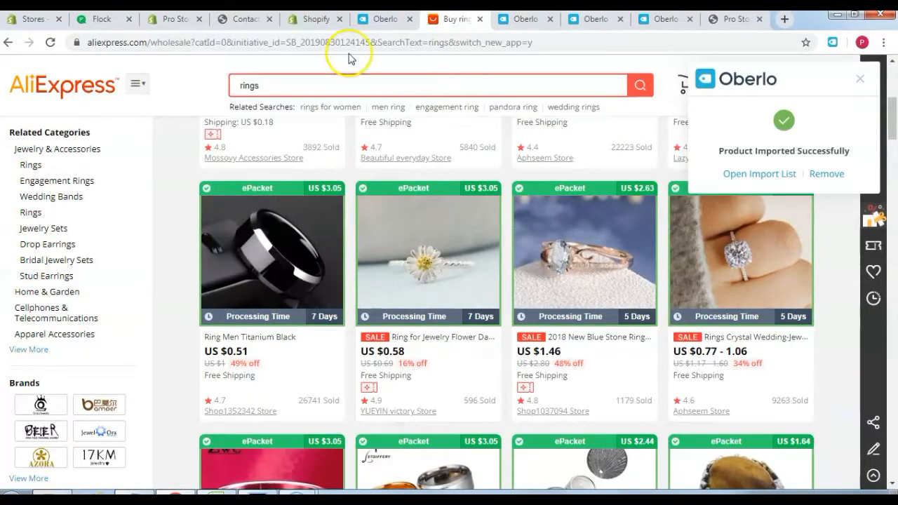
Copy the bangles tag from cell C7 in the Excel sheet
click(216, 493)
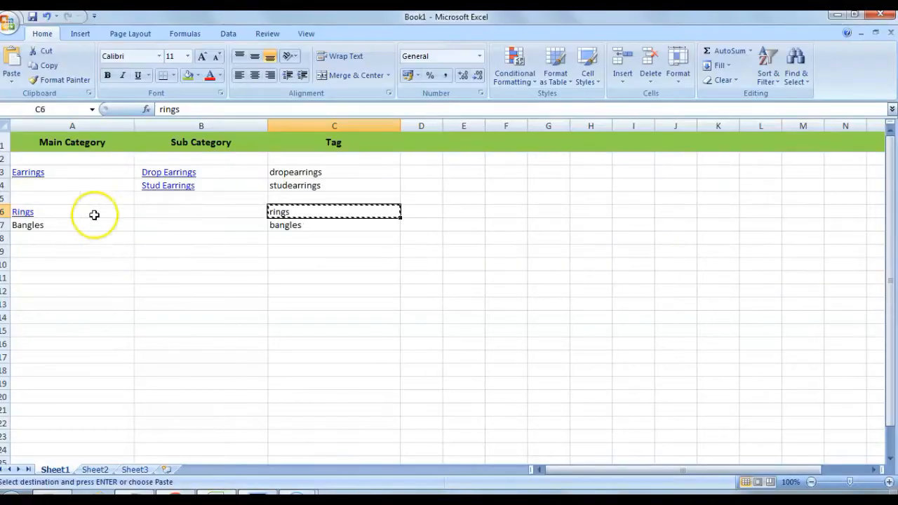
click(313, 224)
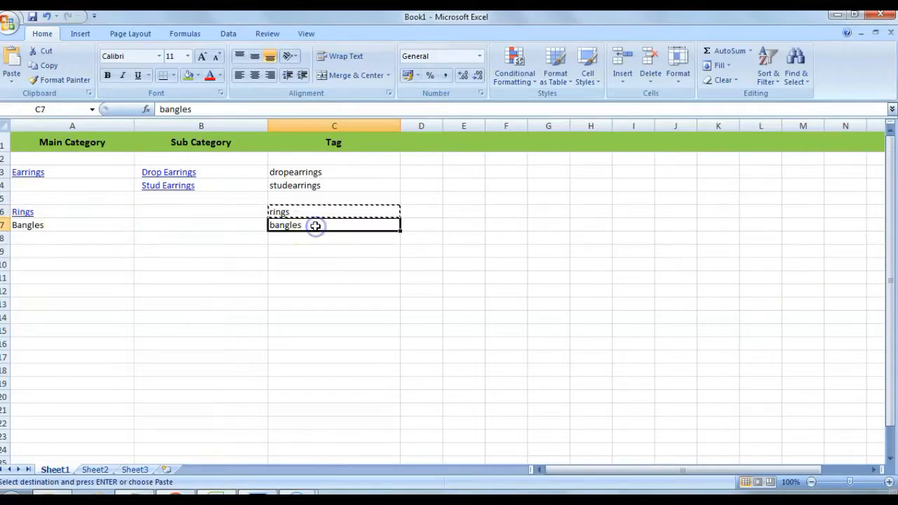
key(ctrl+c)
Search AliExpress for bangles, replacing the rings search term
key(alt+Tab)
click(264, 85)
key(ctrl+v)
click(640, 85)
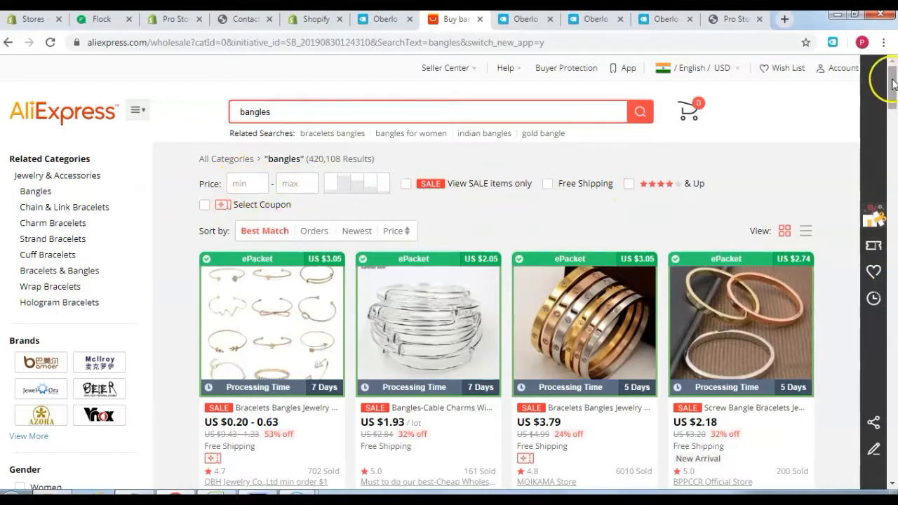
Send the screw bangle and customized name bracelet to Oberlo and open the Import List
mouse_move(892, 85)
mouse_down()
mouse_move(893, 103)
mouse_move(893, 92)
mouse_up()
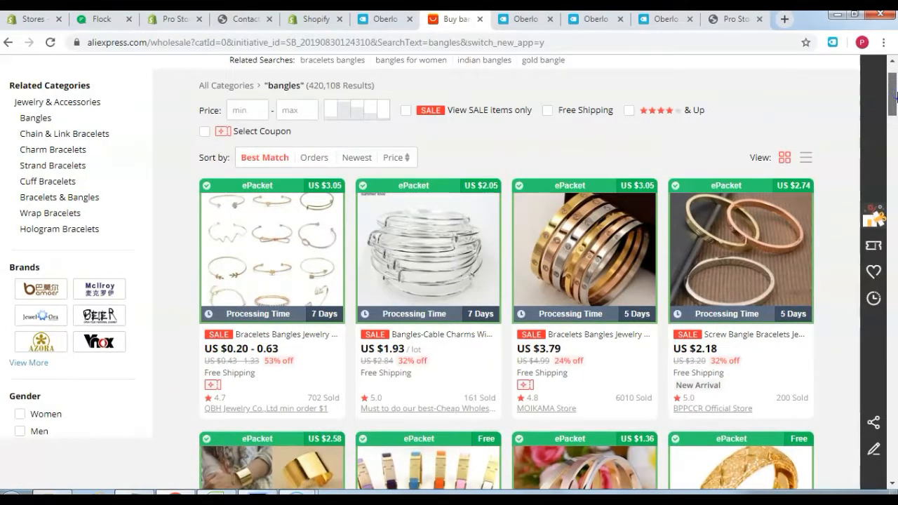
click(665, 353)
drag(893, 97, 895, 145)
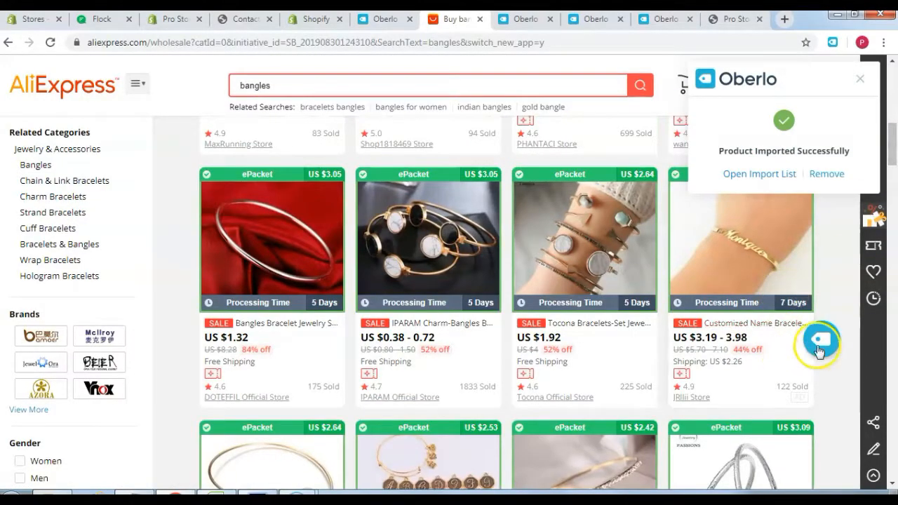
click(820, 340)
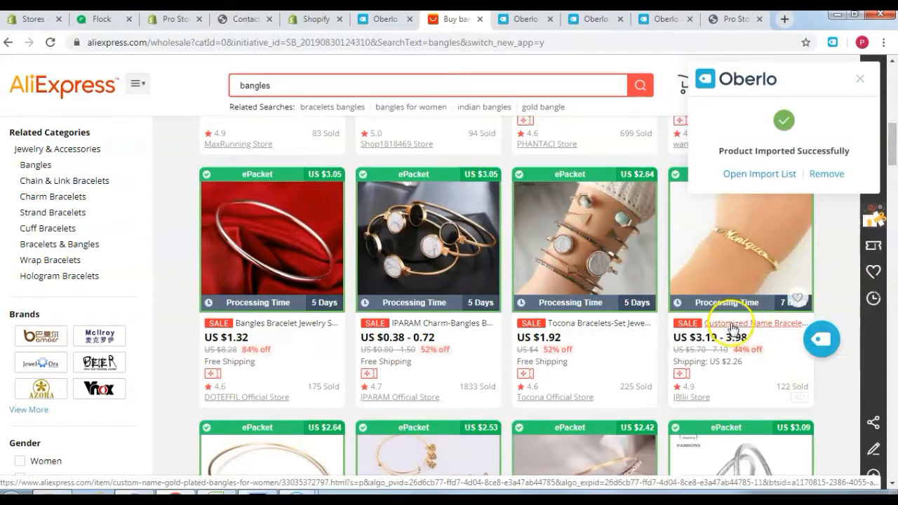
click(759, 174)
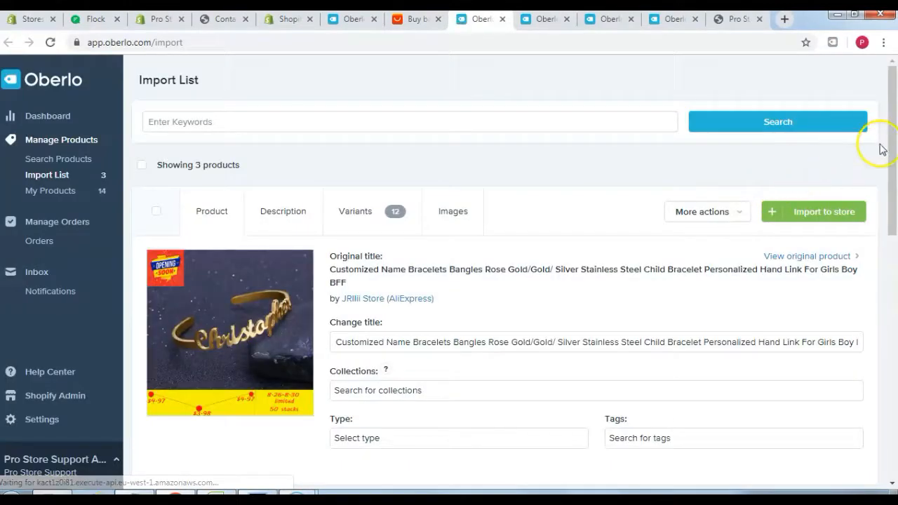
Tag the Customized Name Bracelets product with bangles
drag(892, 156, 895, 258)
click(657, 213)
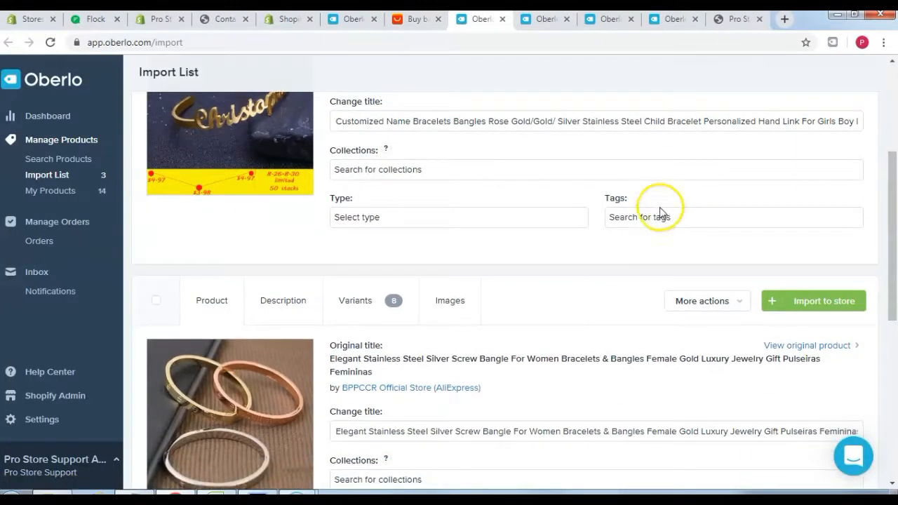
key(alt+Tab)
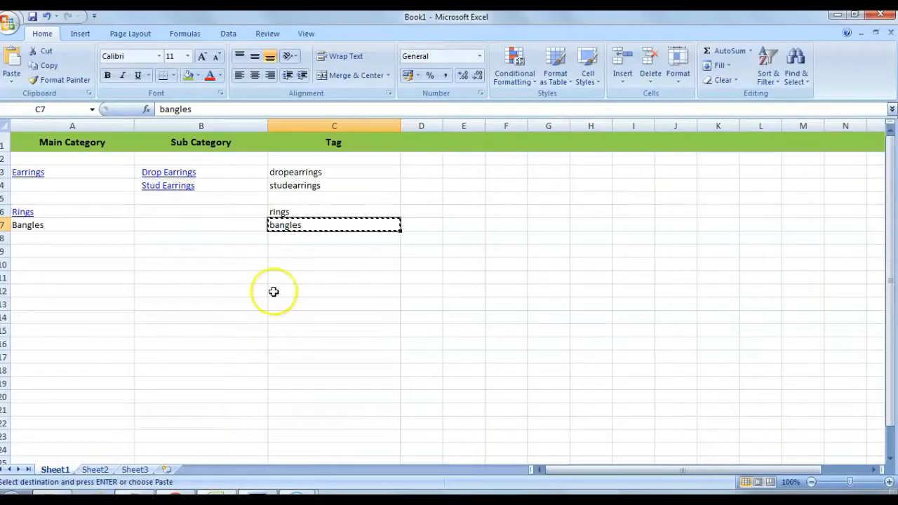
key(alt+Tab)
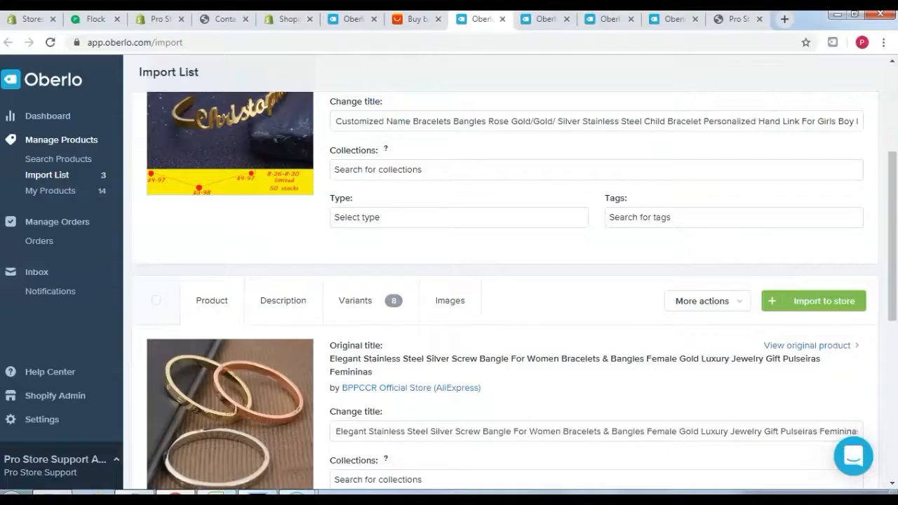
click(646, 214)
key(ctrl+v)
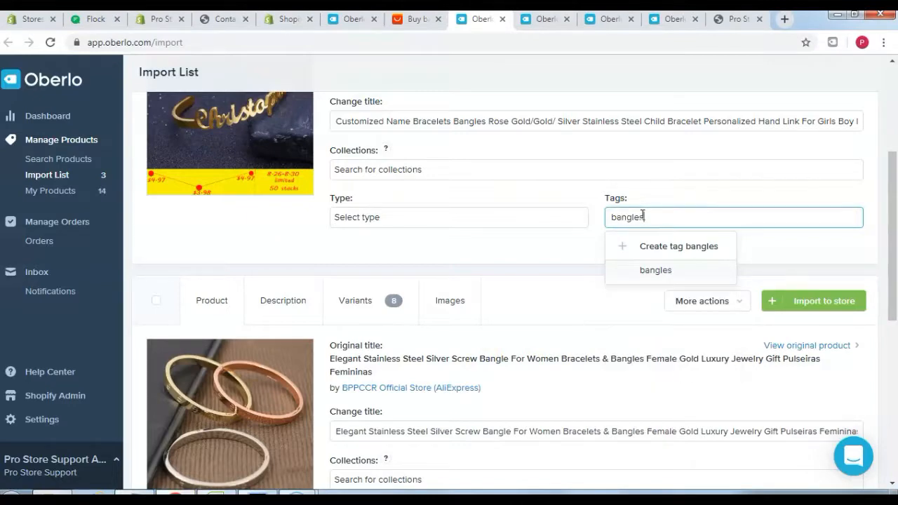
key(Return)
Tag the screw bangle and the Beautiful Lovers bracelets with bangles
click(895, 247)
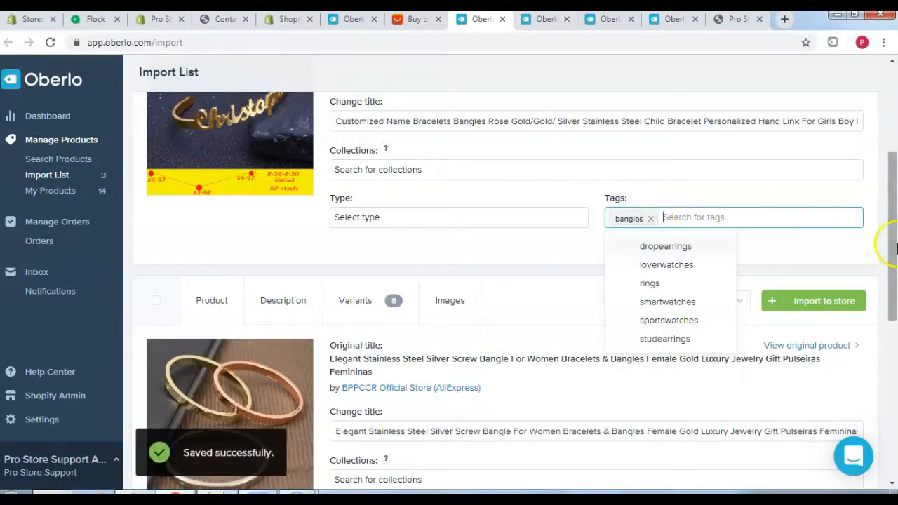
drag(895, 243, 895, 355)
click(653, 236)
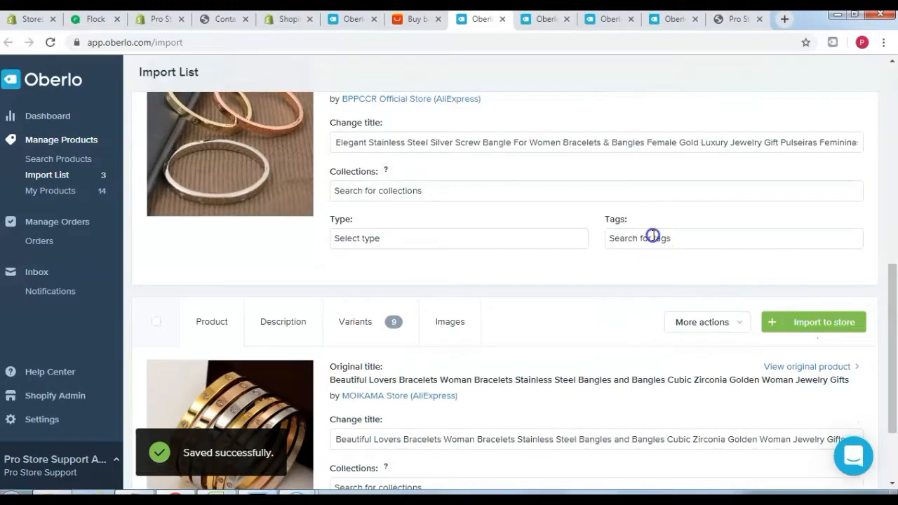
text(bangles)
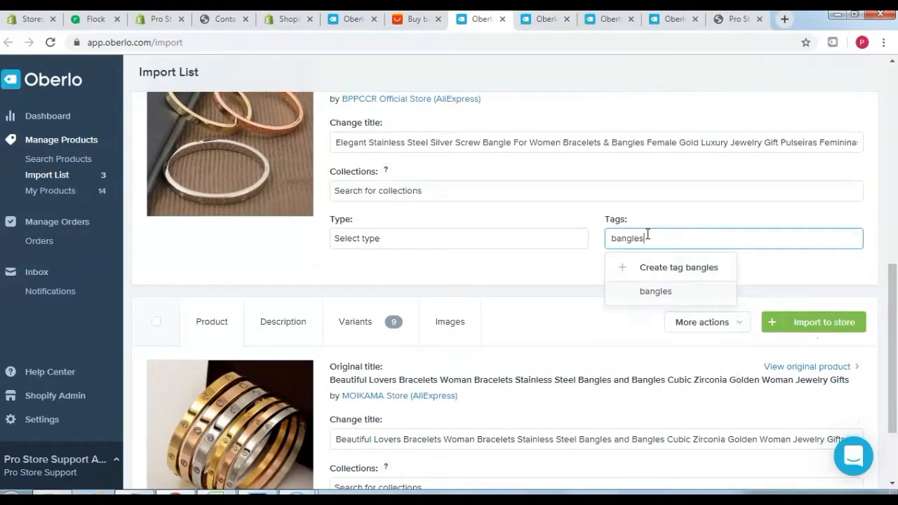
key(Return)
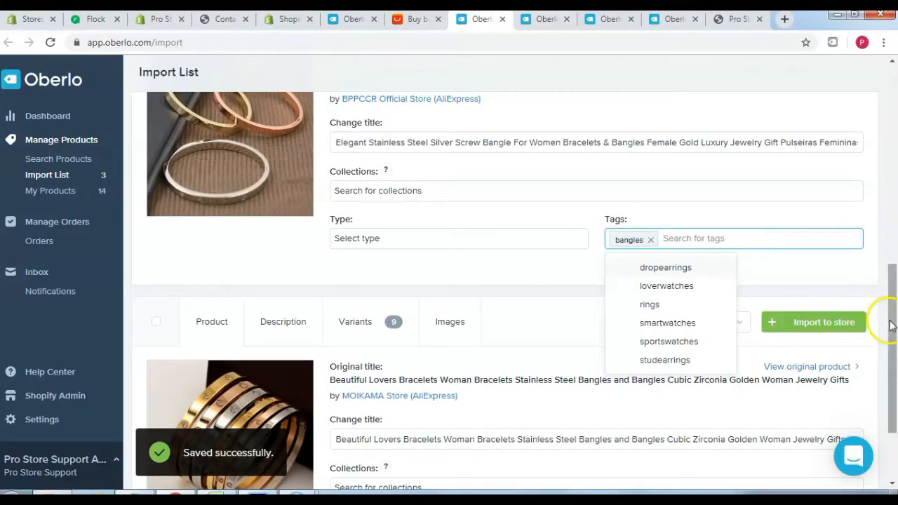
drag(889, 321, 890, 364)
click(681, 423)
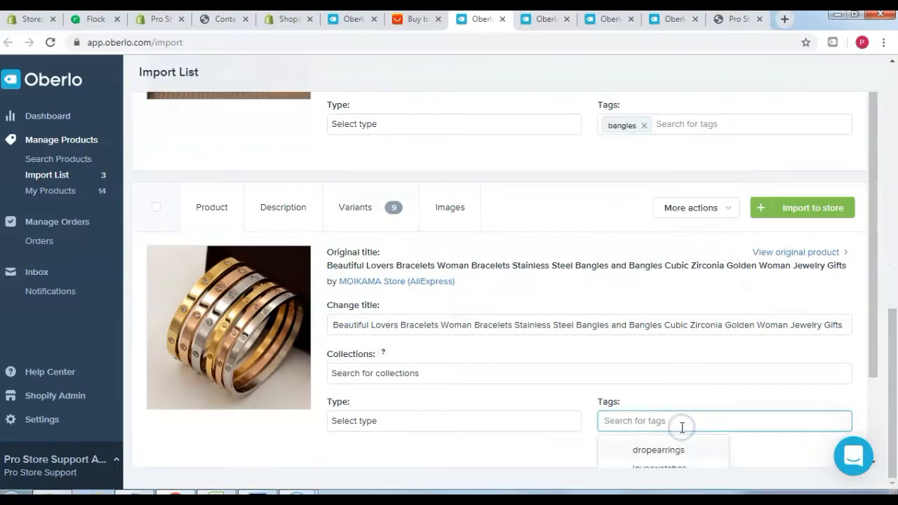
text(bangles)
key(Return)
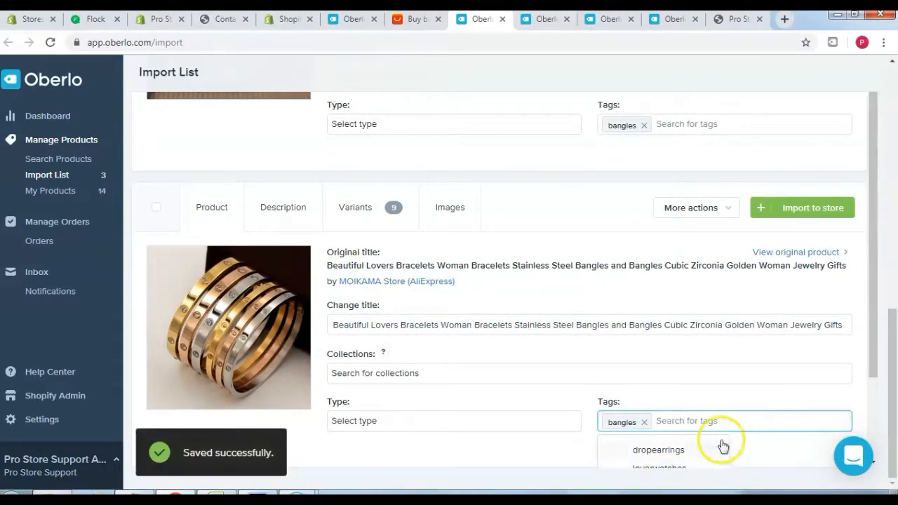
Select all three bangle products and start importing them to the store
scroll(870, 348, down, 1)
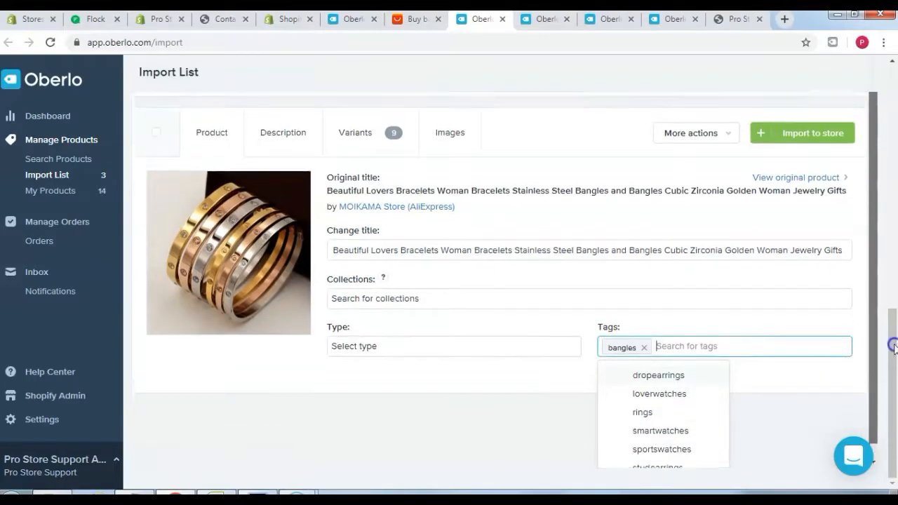
scroll(889, 360, up, 3)
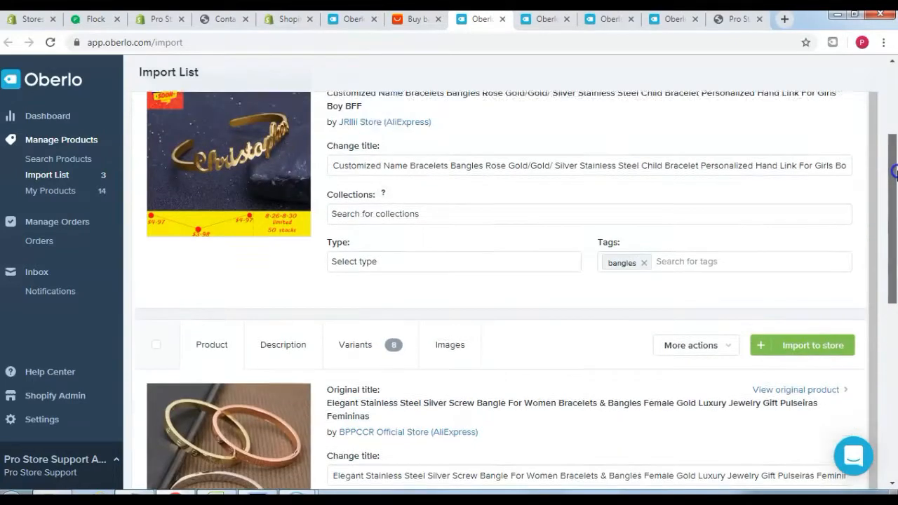
scroll(894, 175, up, 2)
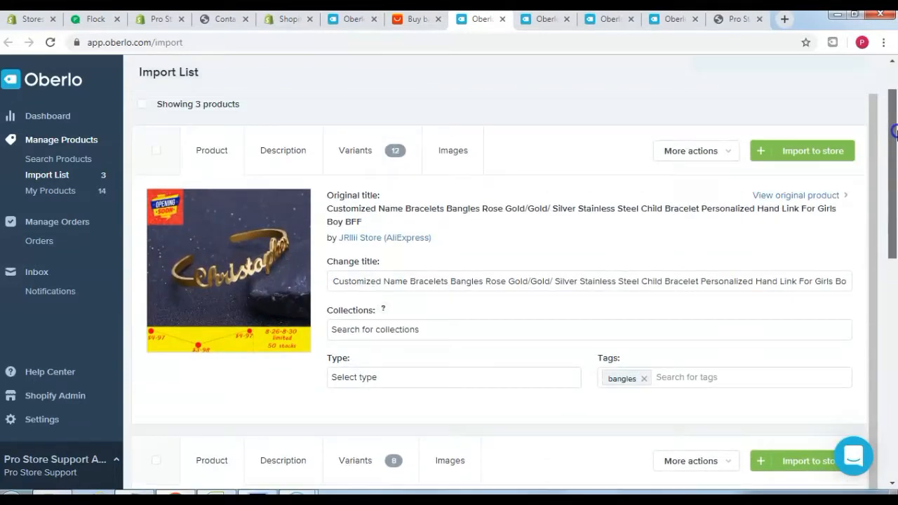
click(143, 106)
click(301, 105)
Confirm pushing the three bangles to the store and close the four leftover Oberlo tabs
click(561, 209)
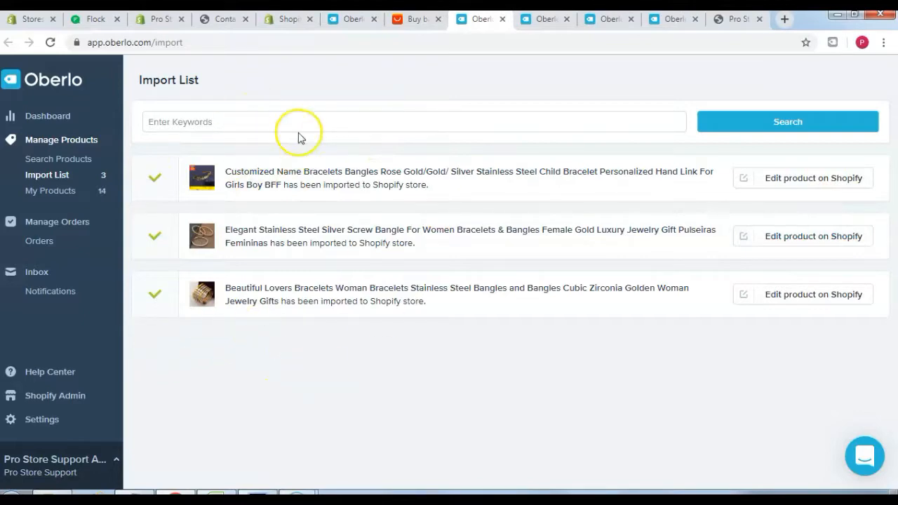
click(502, 19)
click(502, 19)
click(502, 19)
click(502, 19)
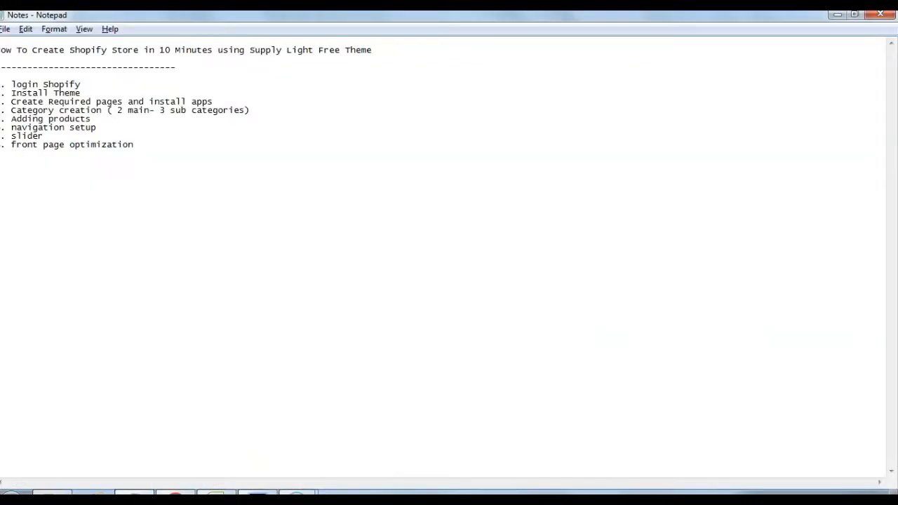
Close the Oberlo import tab and reload the Pro-Store-Support storefront
click(837, 15)
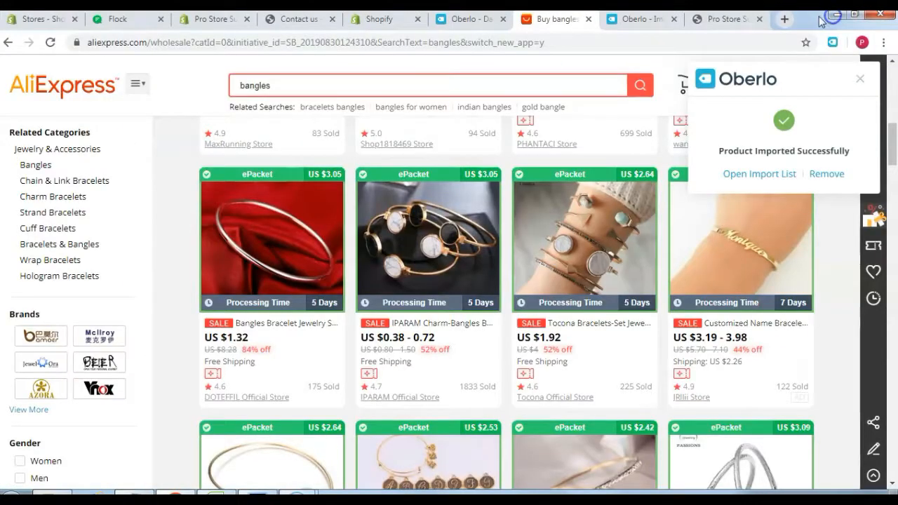
click(860, 82)
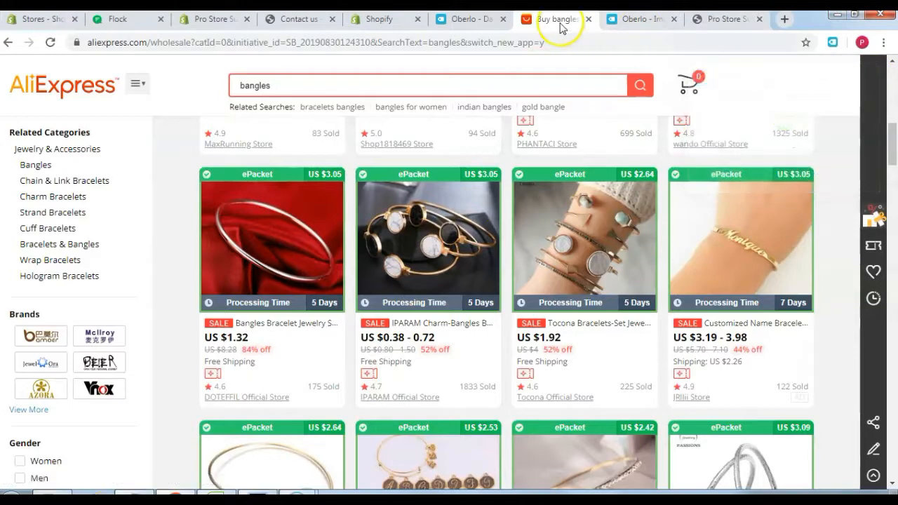
click(660, 21)
click(673, 20)
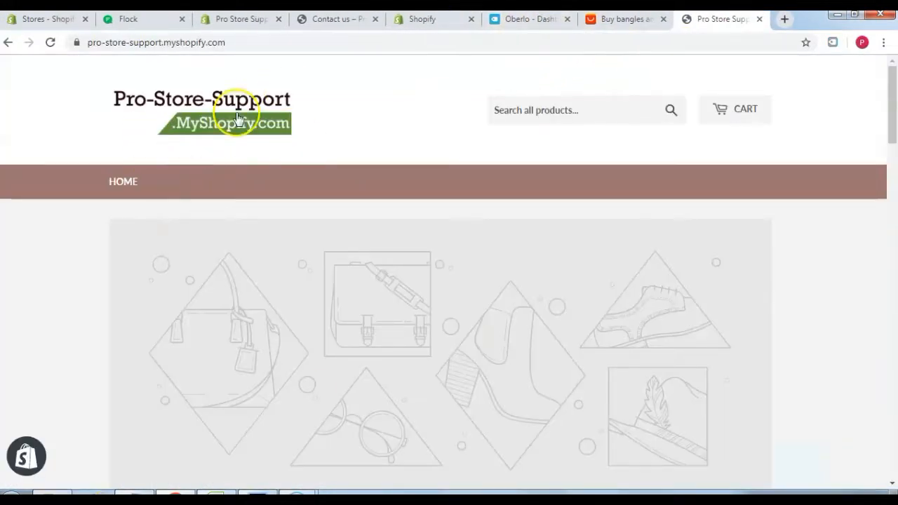
click(52, 45)
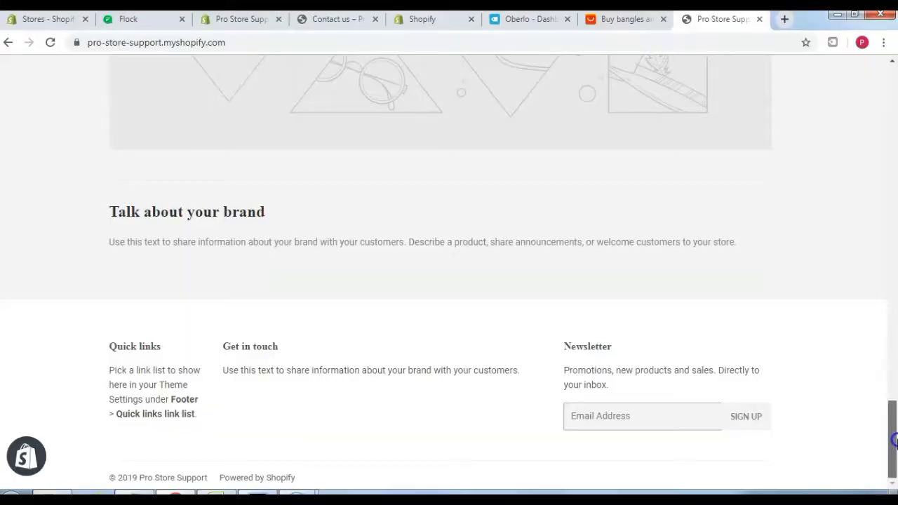
Scroll through the live storefront, then switch to the admin's All products list of drop earrings
drag(892, 431, 894, 66)
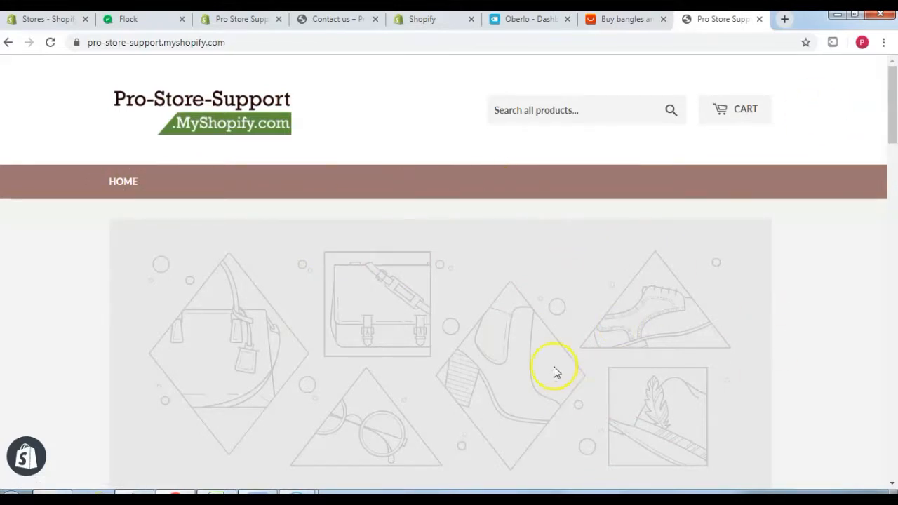
drag(891, 120, 895, 98)
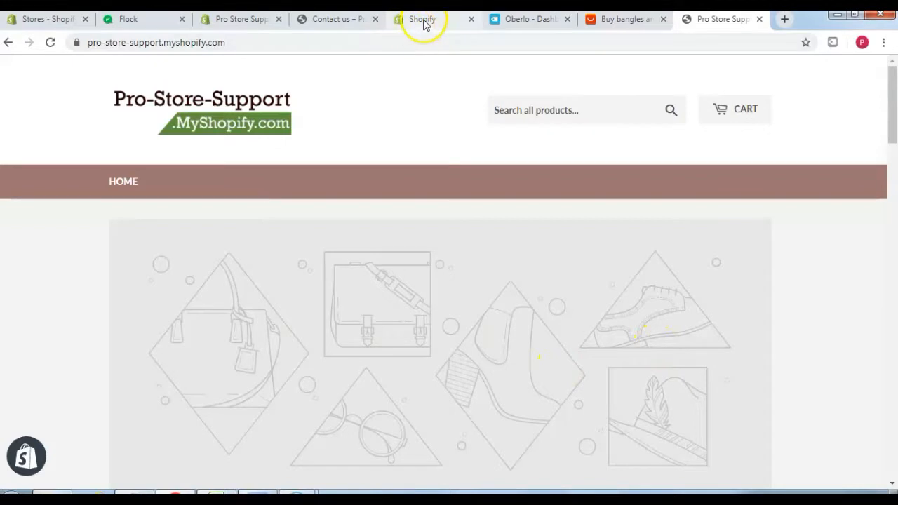
click(249, 21)
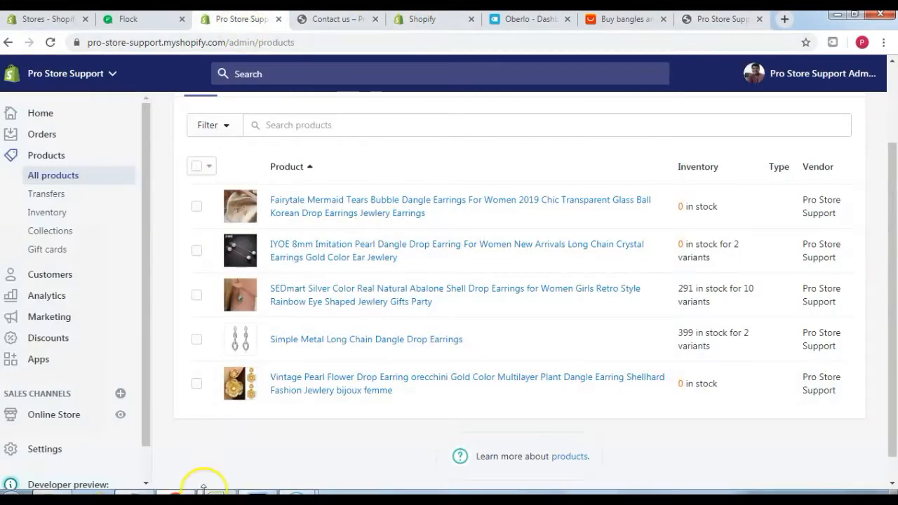
Go to Online Store > Navigation and open the Main menu, which holds only Home
drag(147, 226, 144, 309)
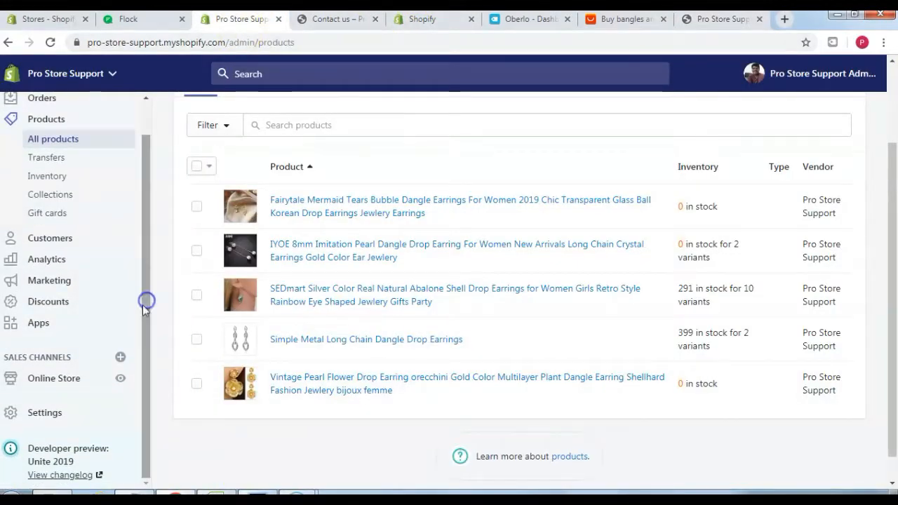
click(66, 377)
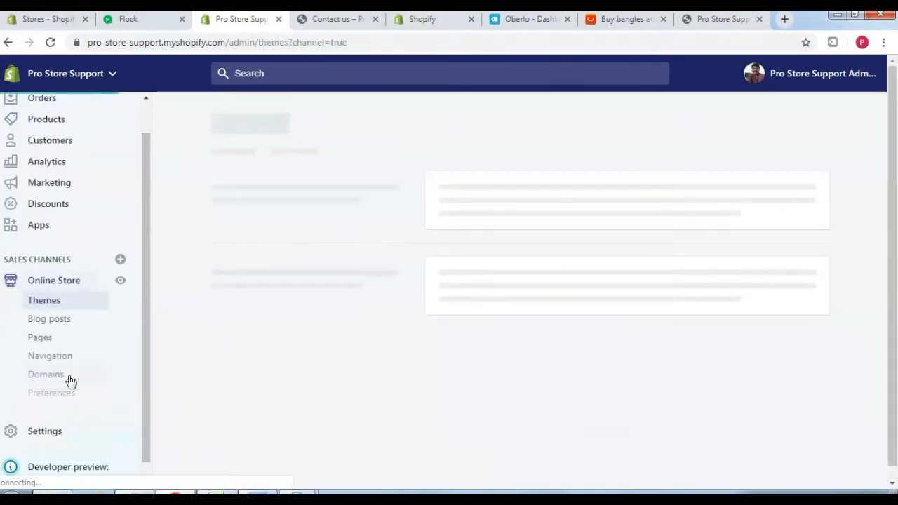
click(54, 360)
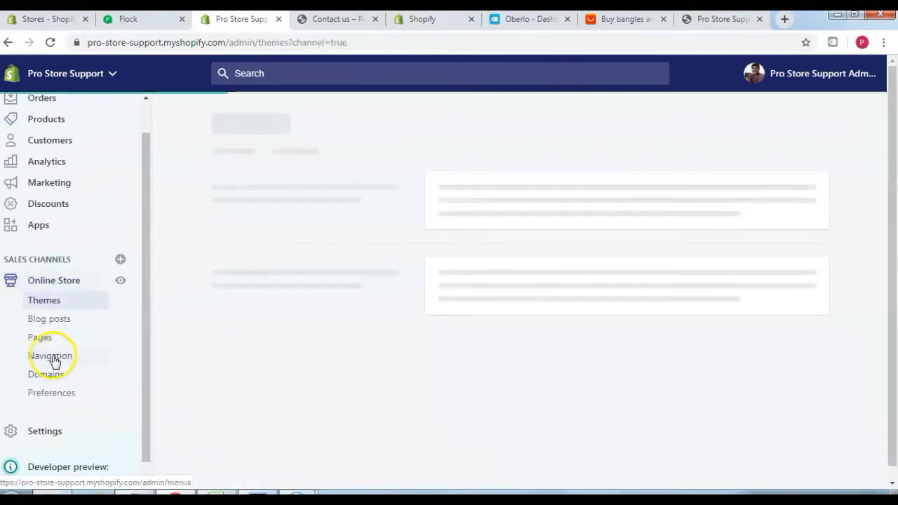
click(52, 360)
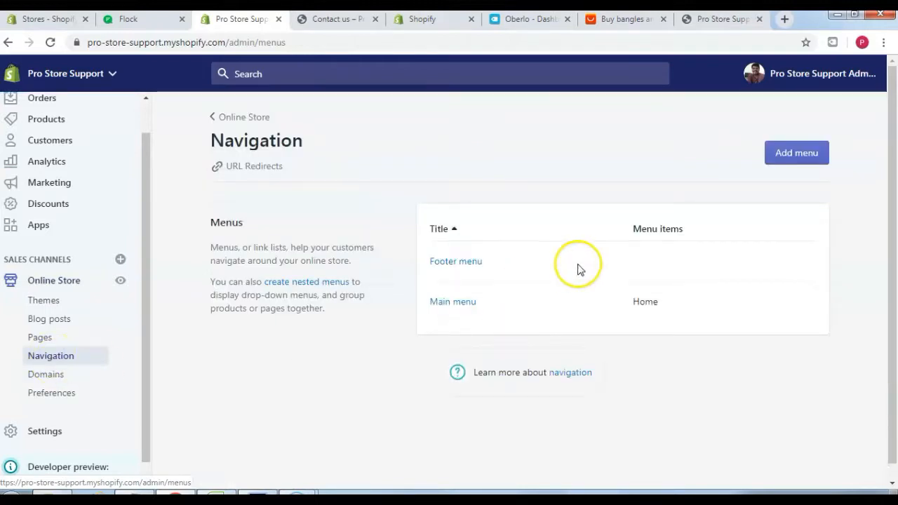
click(467, 303)
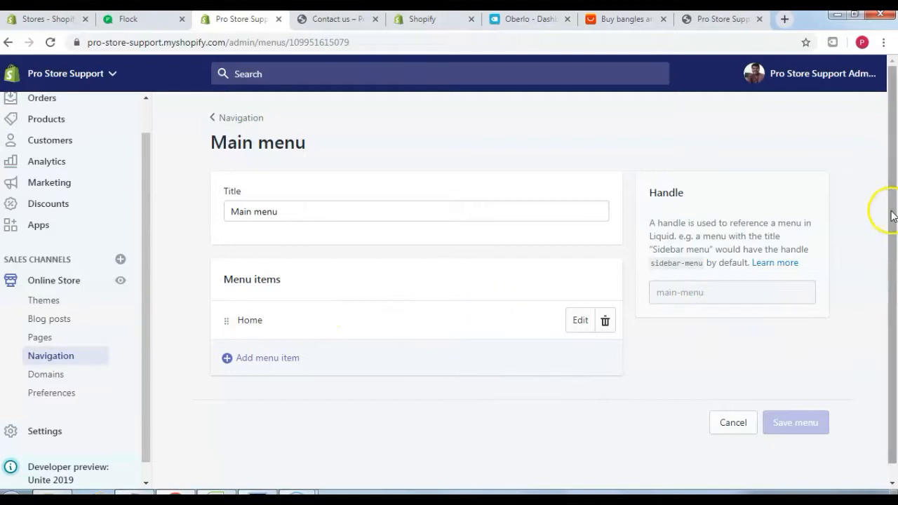
scroll(892, 214, down, 1)
Add an Earrings menu item linked to the Earrings collection
click(267, 343)
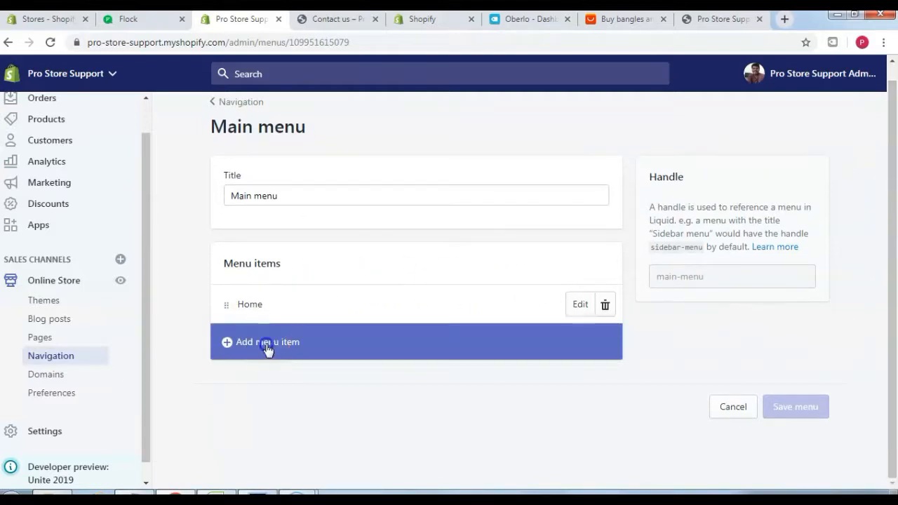
click(306, 327)
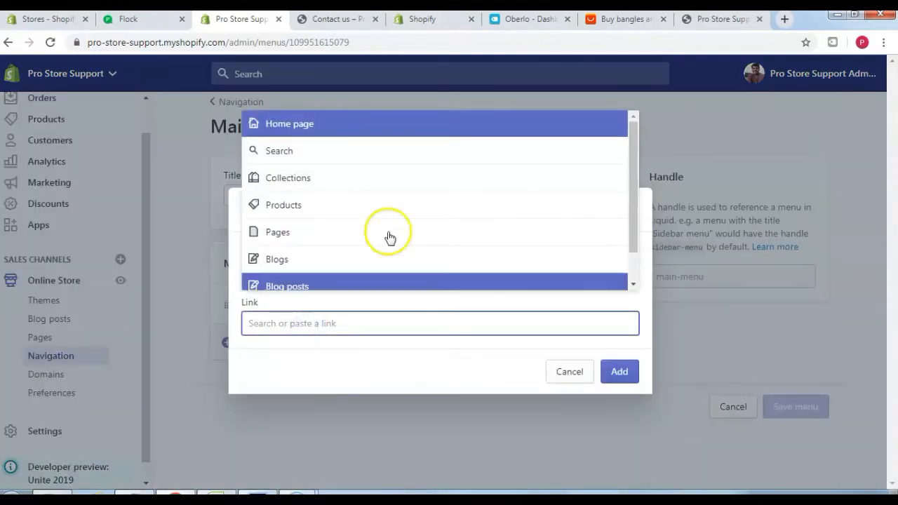
click(279, 179)
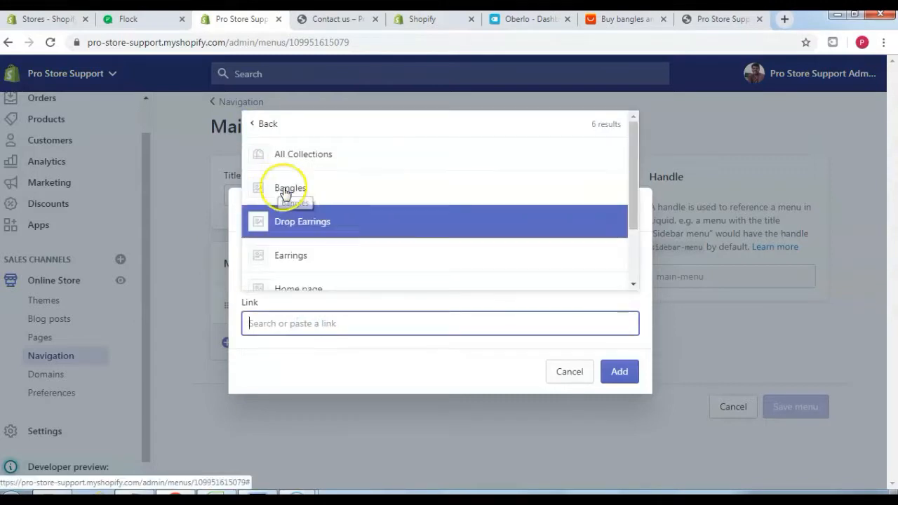
drag(634, 161, 651, 224)
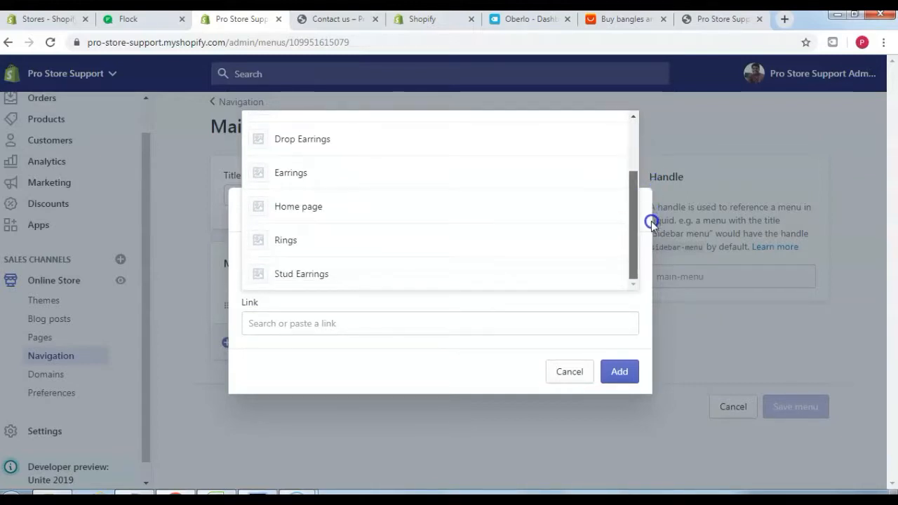
click(291, 174)
click(627, 404)
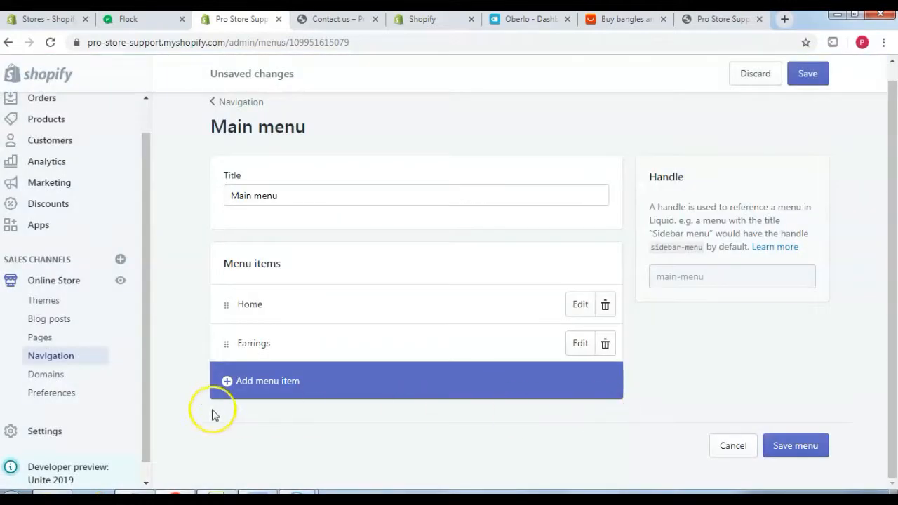
Add a Drop Earrings item linked to its collection and nest it under Earrings
click(270, 381)
click(357, 324)
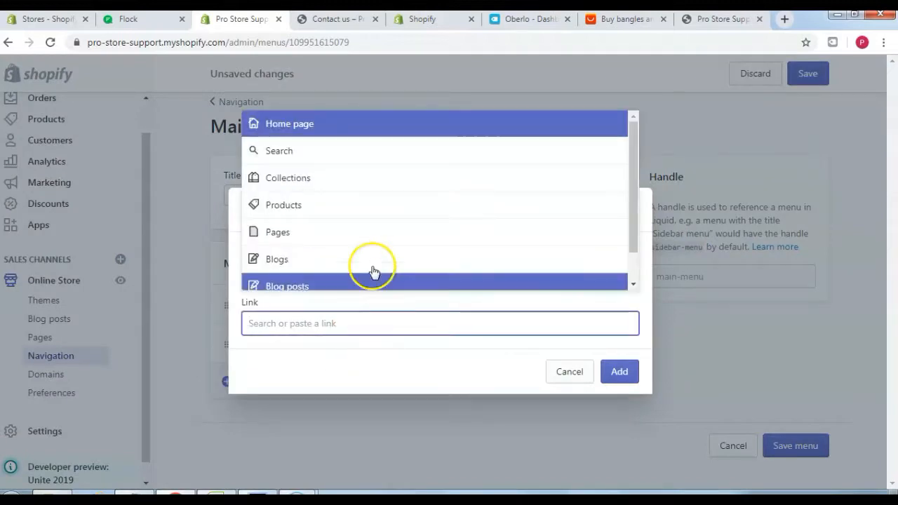
click(312, 184)
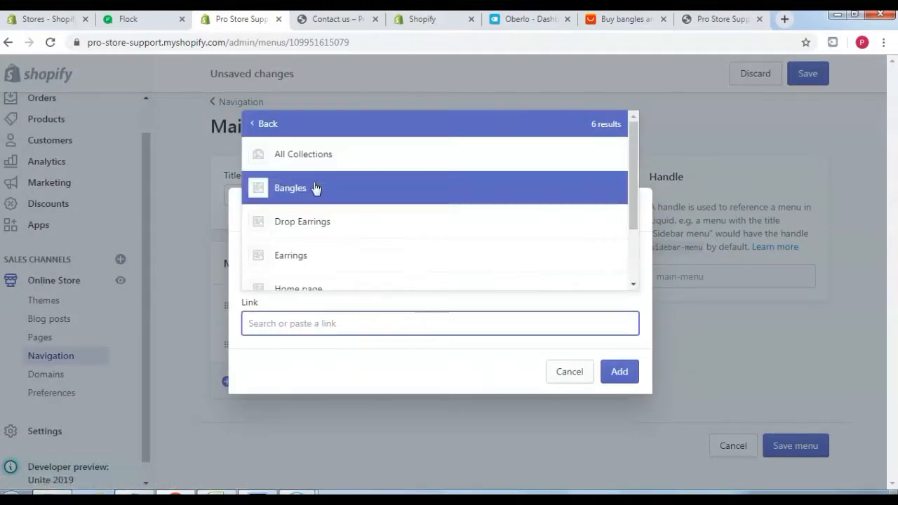
click(313, 222)
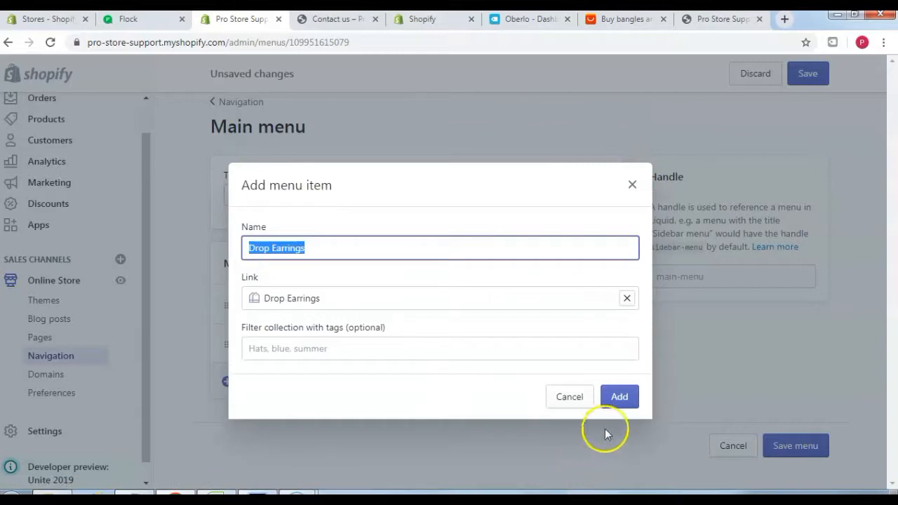
click(618, 398)
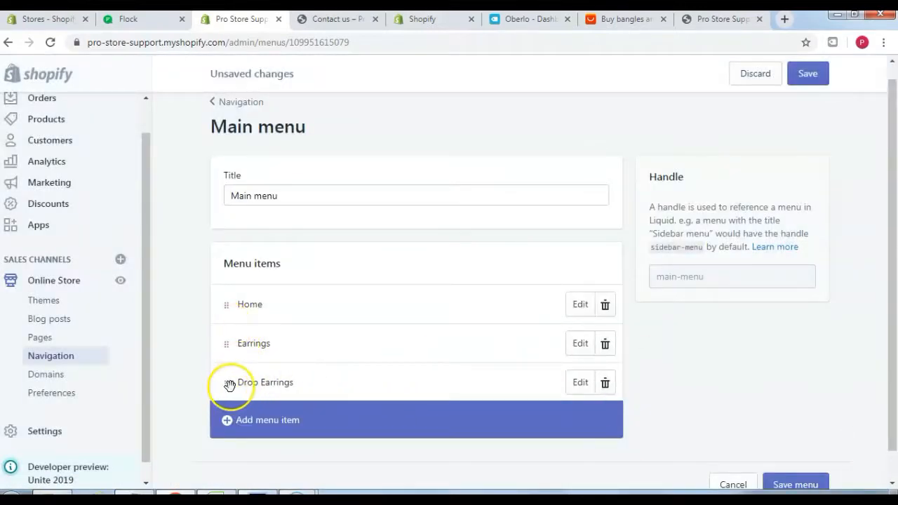
drag(228, 386, 263, 386)
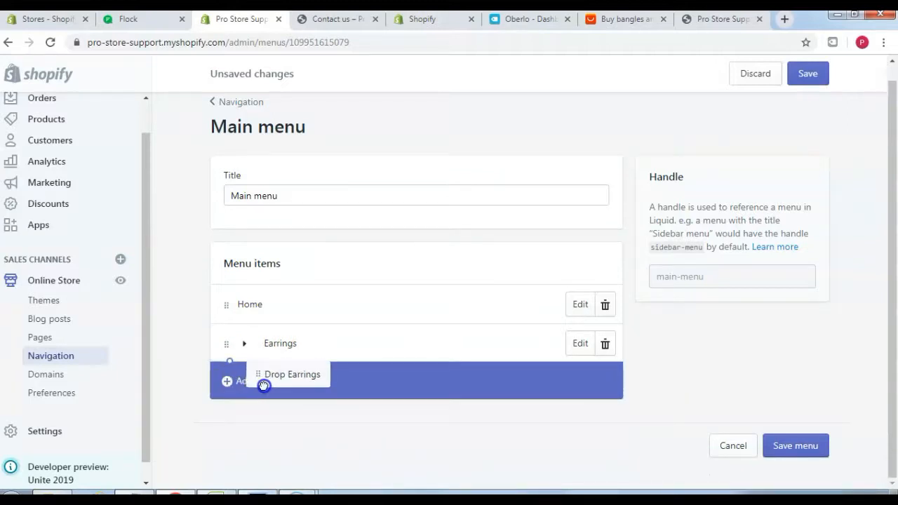
drag(263, 386, 261, 382)
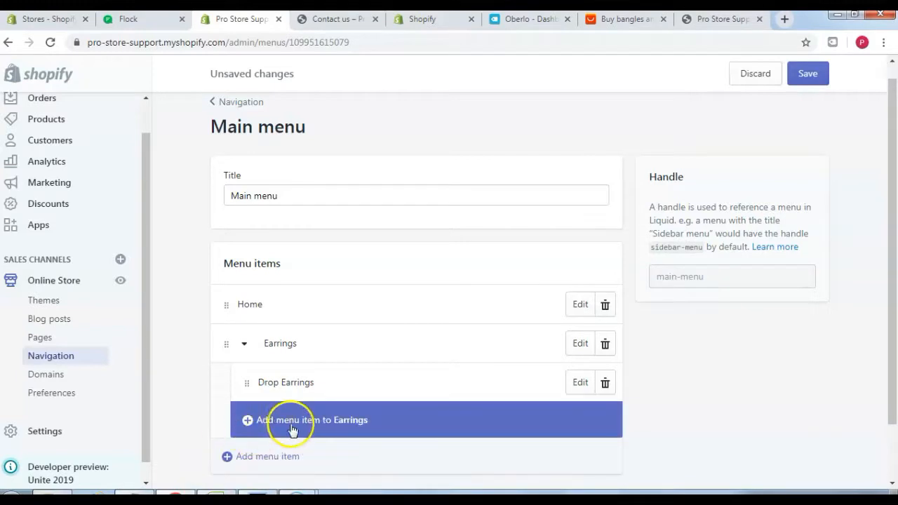
Add a Stud Earrings sub-item under Earrings, linked to the Stud Earrings collection
click(342, 419)
click(372, 320)
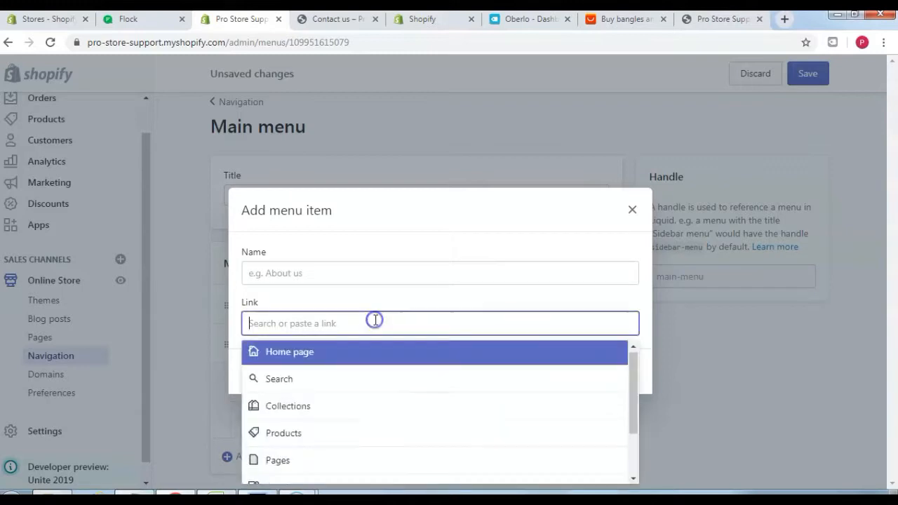
click(299, 407)
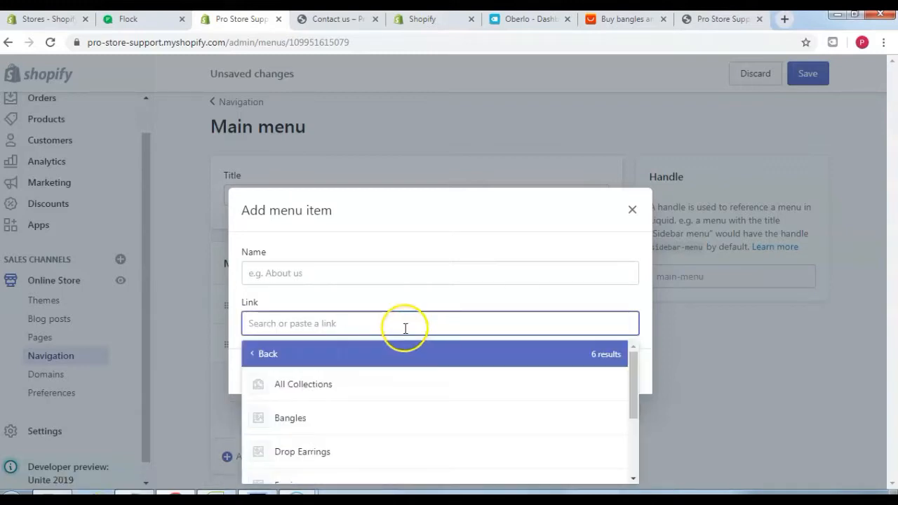
drag(634, 375, 639, 435)
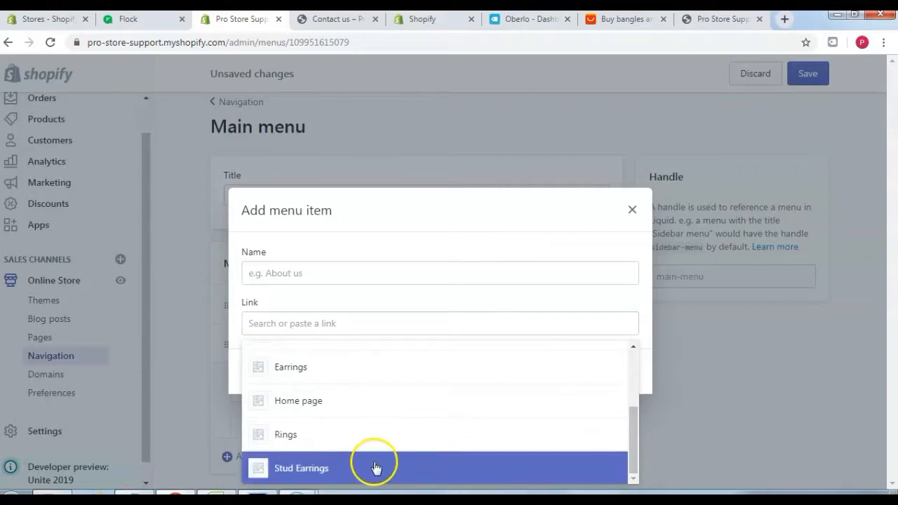
click(330, 465)
click(620, 397)
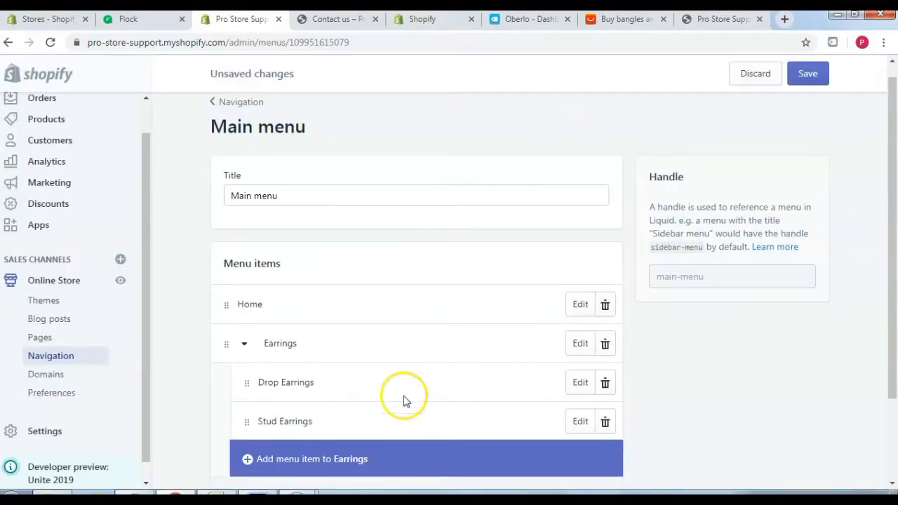
Add a top-level Rings menu item linked to the Rings collection
click(244, 343)
click(261, 381)
click(348, 320)
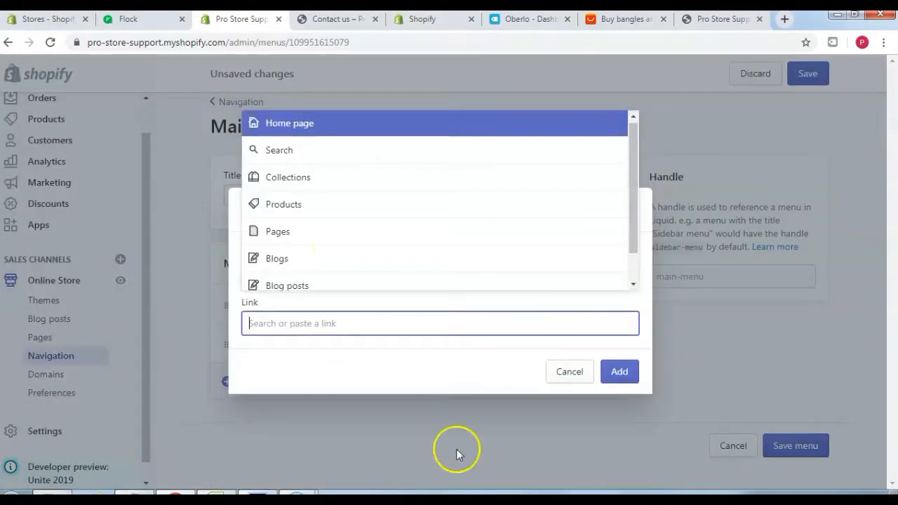
click(301, 183)
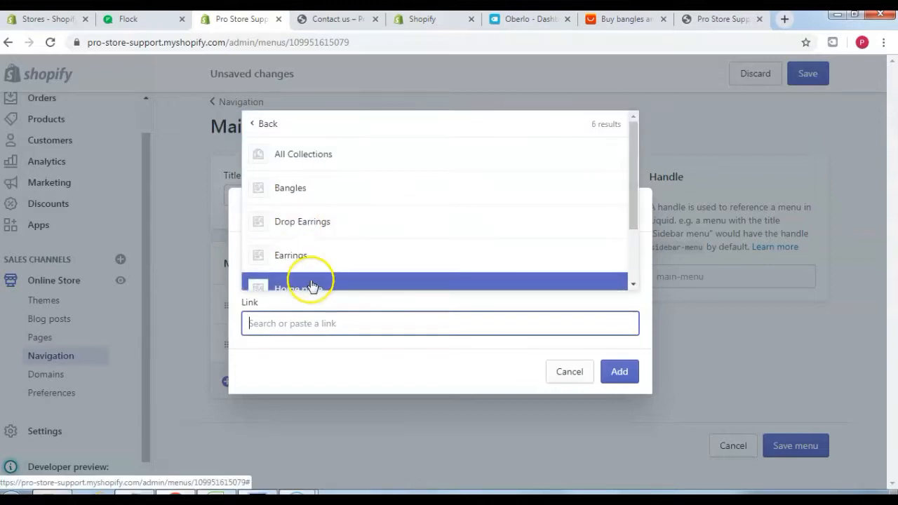
drag(633, 180, 639, 242)
click(330, 250)
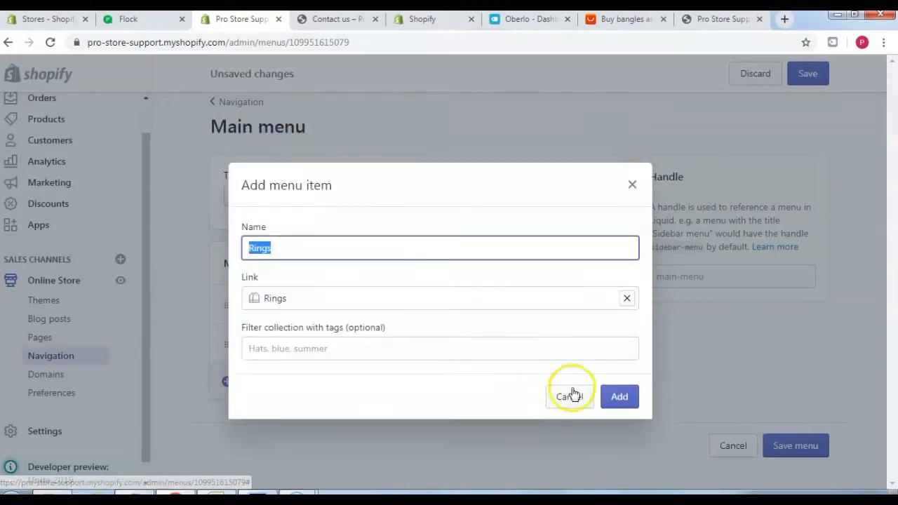
click(617, 395)
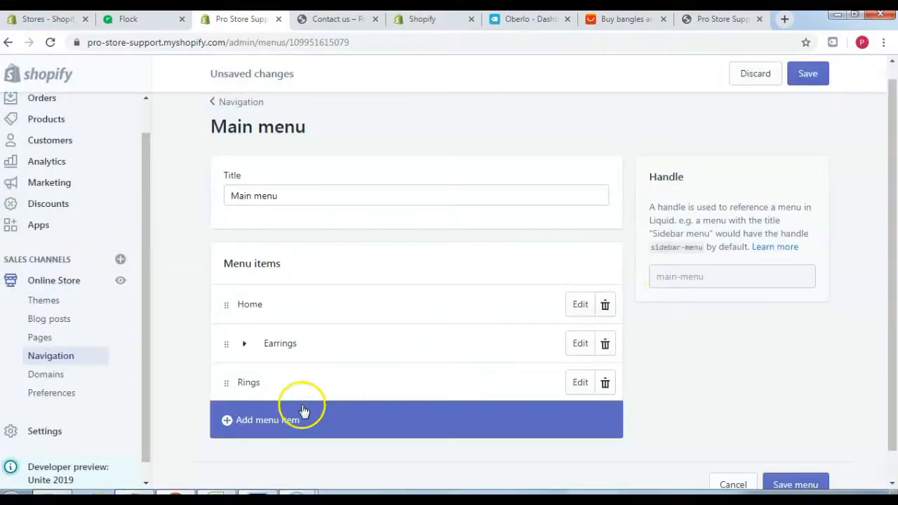
Add a Bangles item linked to the Bangles collection and save the Main menu
click(270, 414)
click(322, 321)
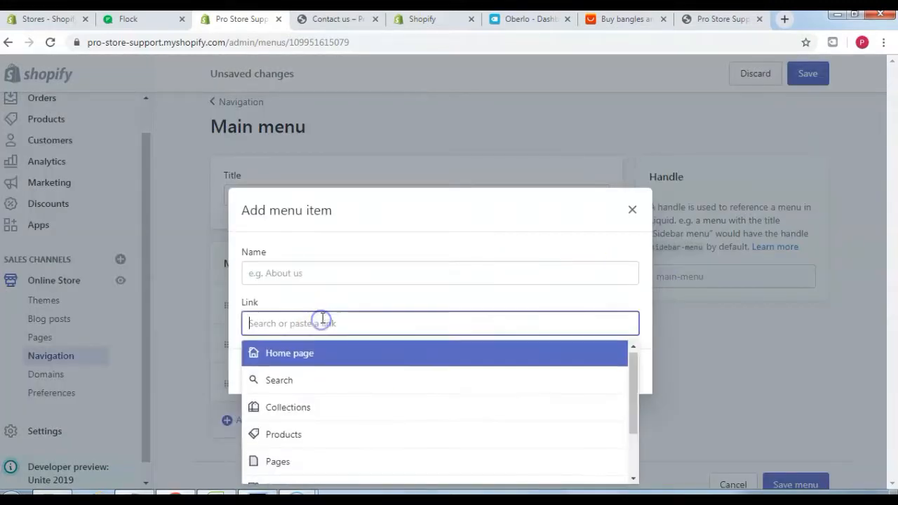
click(274, 406)
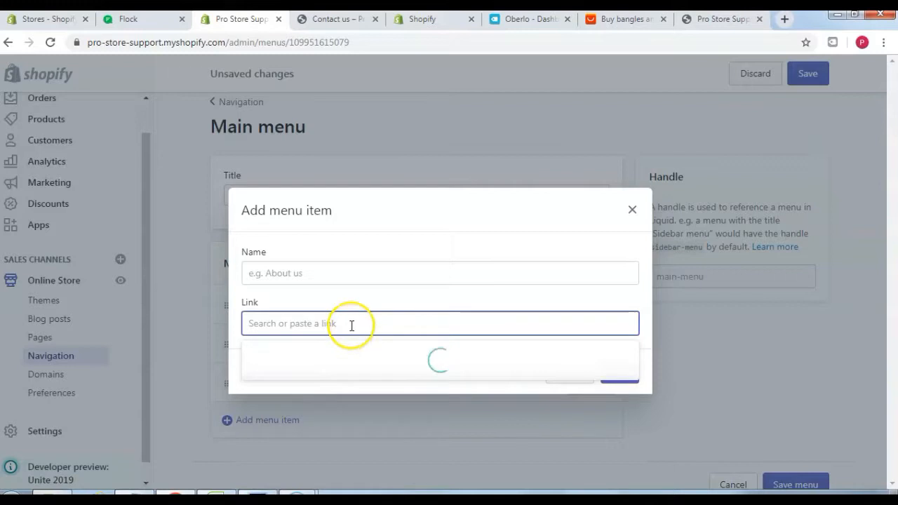
click(311, 419)
click(619, 397)
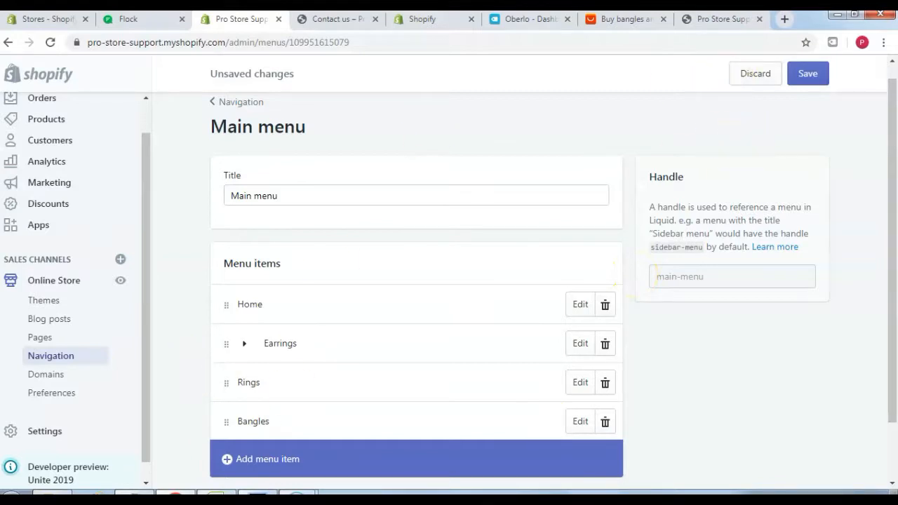
click(813, 79)
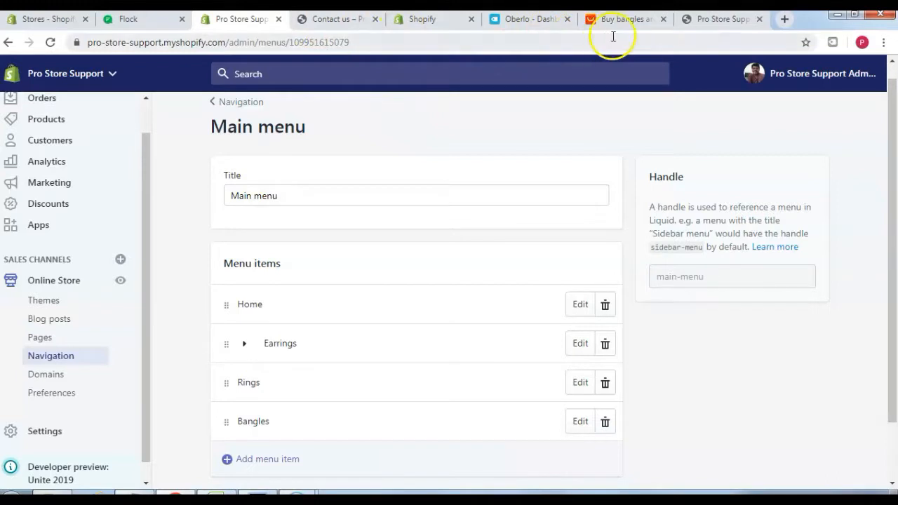
Reload the storefront and check the items under the EARRINGS menu
click(723, 20)
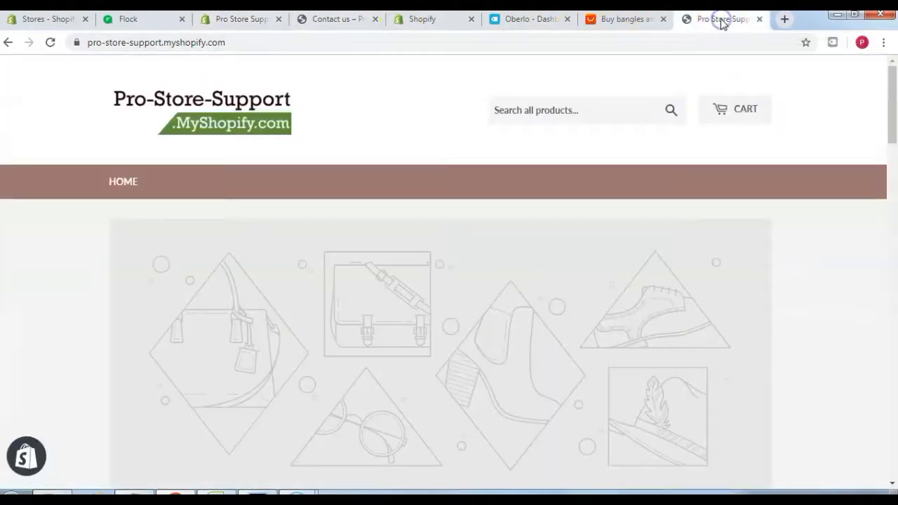
click(54, 42)
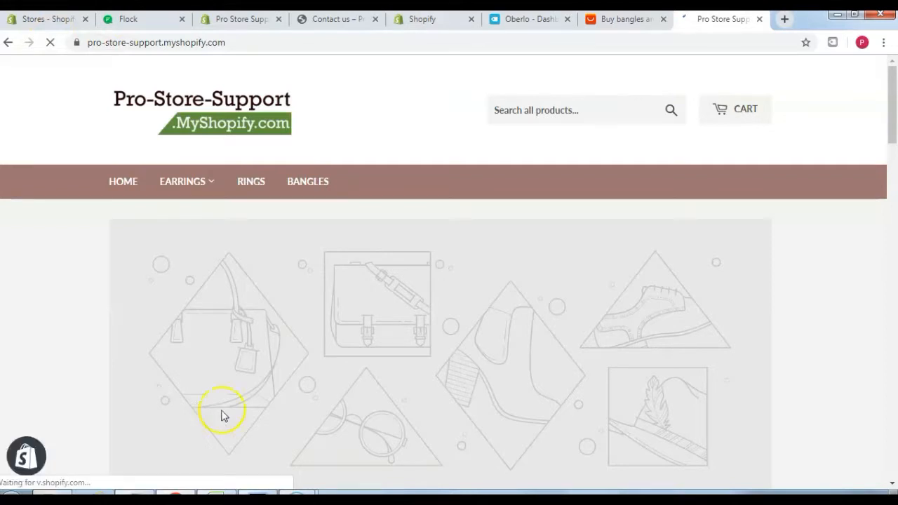
click(190, 182)
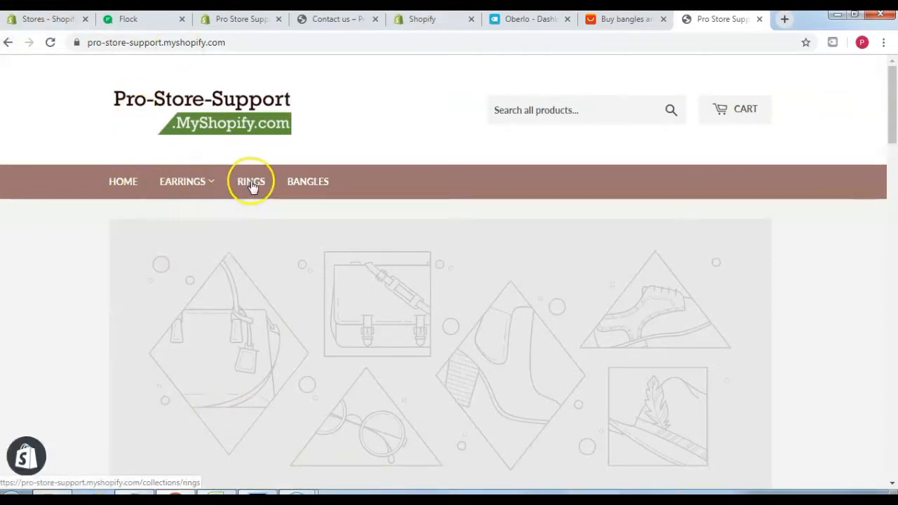
mouse_move(155, 190)
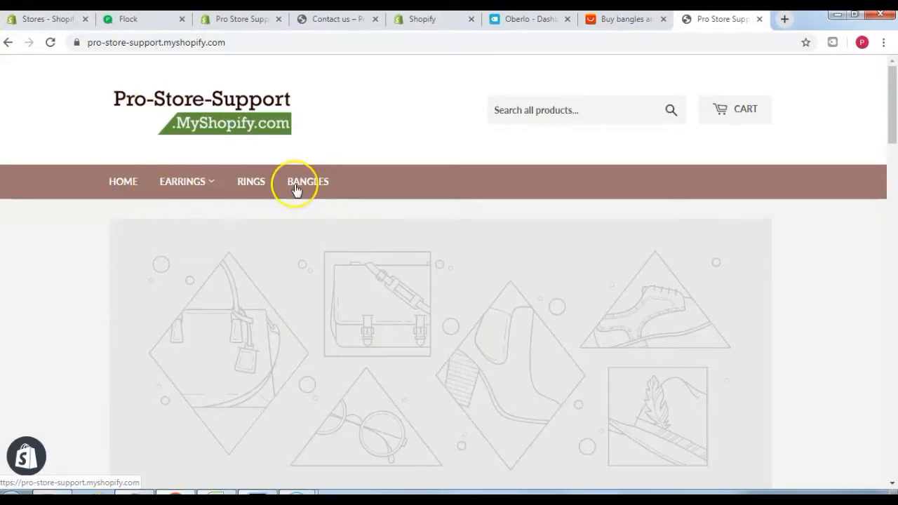
Move the storefront tab beside the admin tab and return to the Navigation menu list
drag(725, 18, 344, 19)
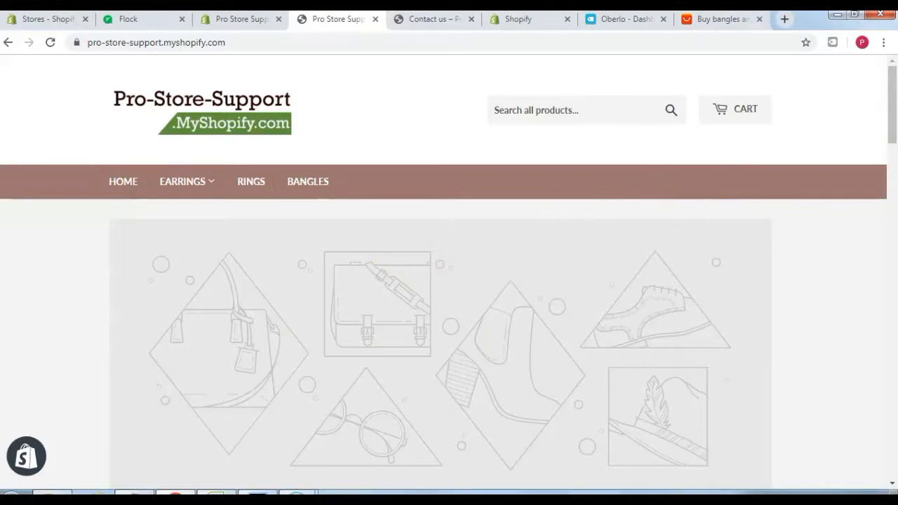
click(232, 20)
click(216, 101)
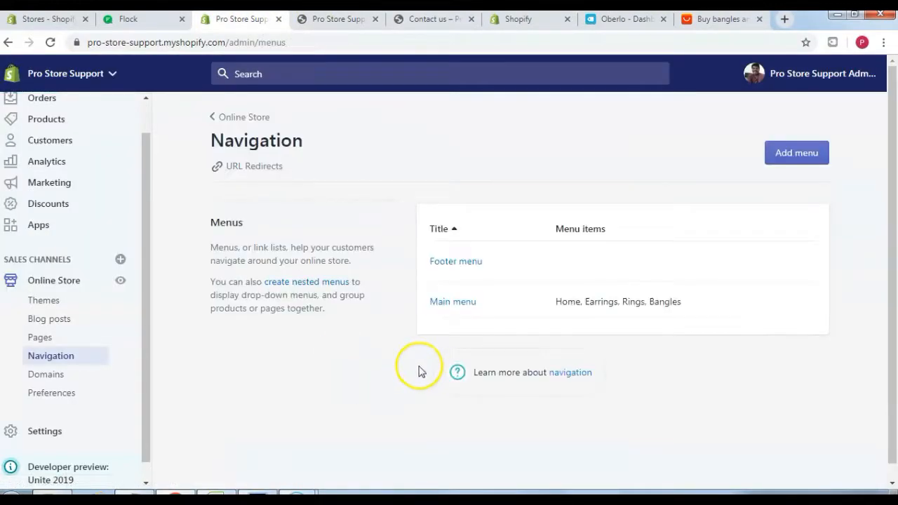
Open the Footer menu, look for an About us page among link targets, and cancel the new item
click(441, 265)
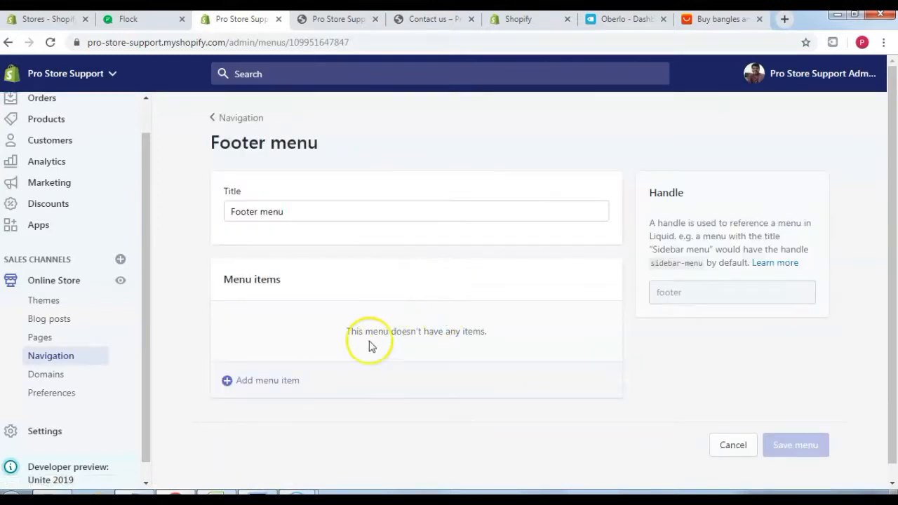
click(284, 380)
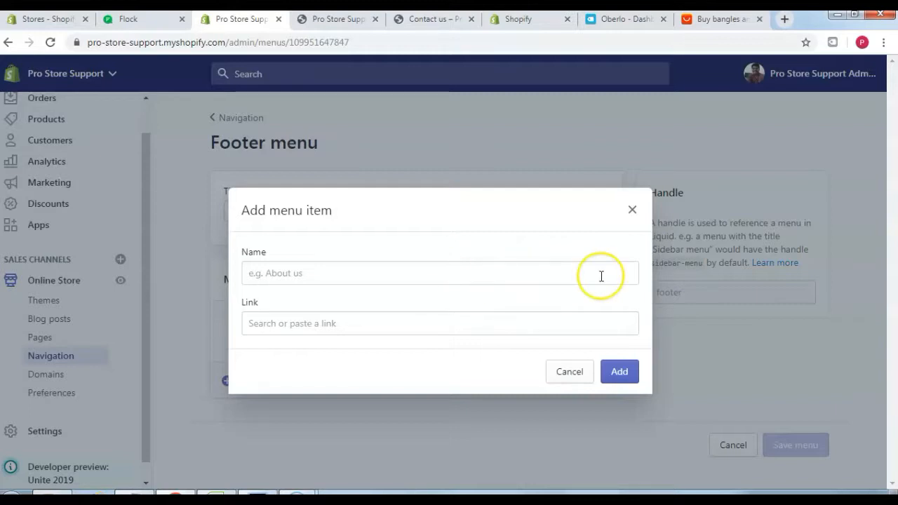
click(294, 321)
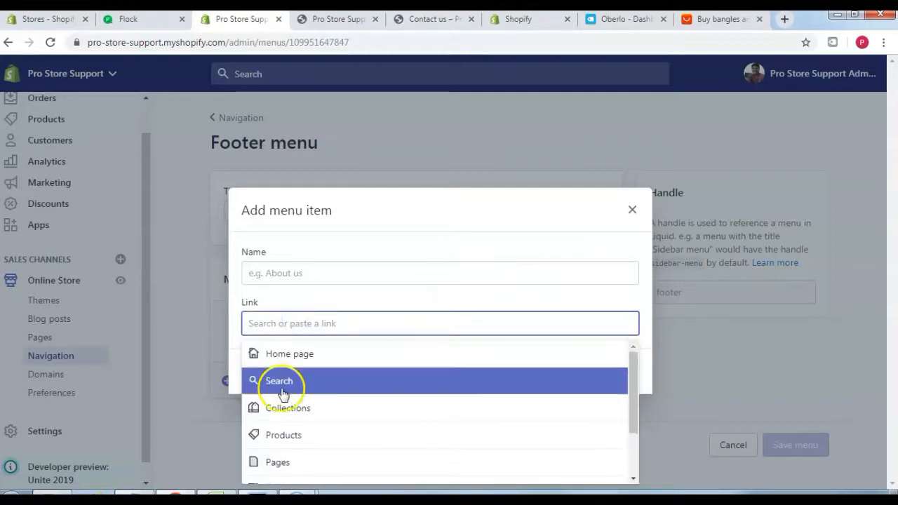
click(269, 459)
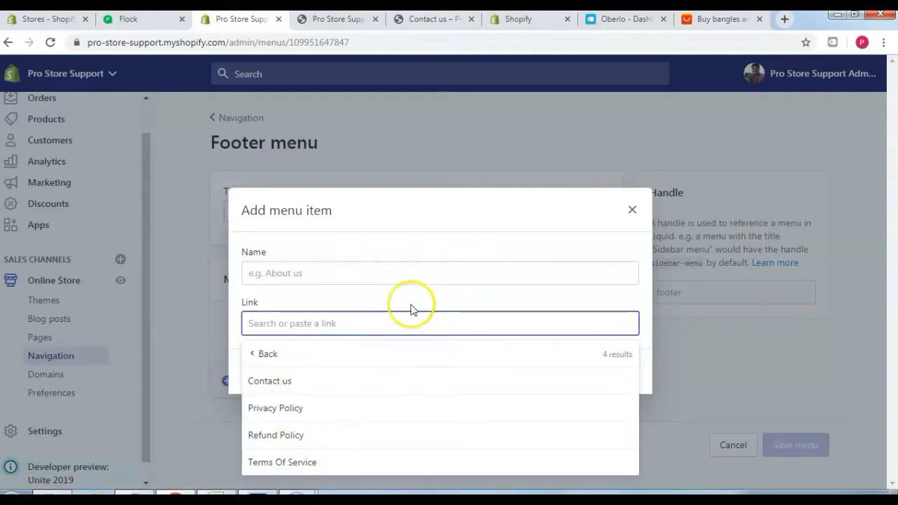
click(436, 237)
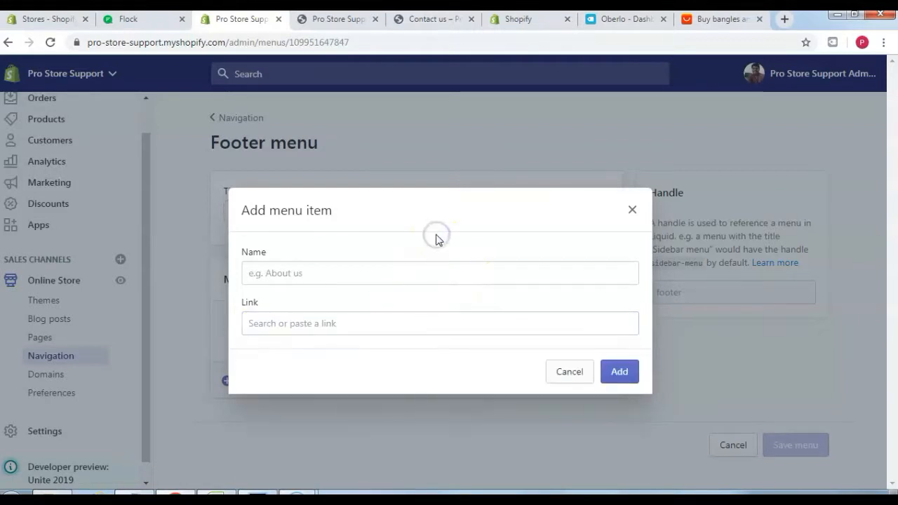
click(634, 209)
click(636, 208)
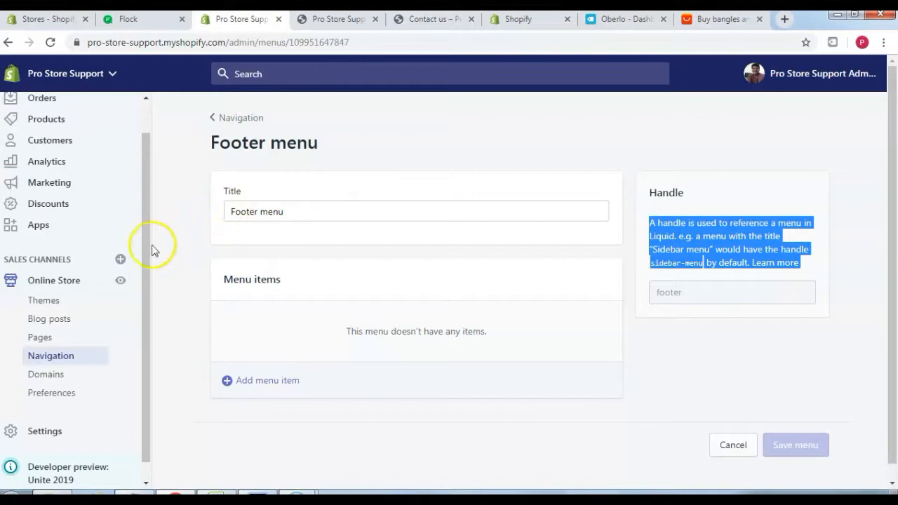
Open the Pages section in a new browser tab
right_click(41, 341)
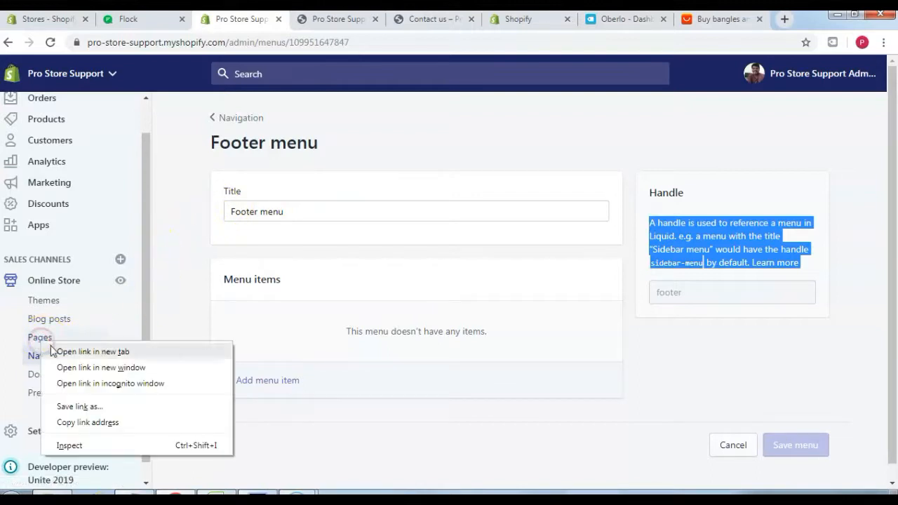
click(153, 310)
right_click(50, 338)
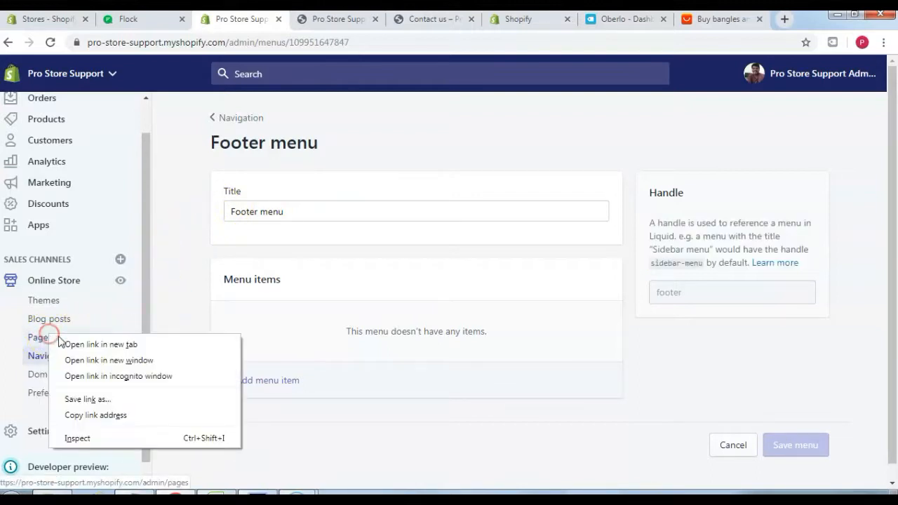
click(82, 347)
click(298, 22)
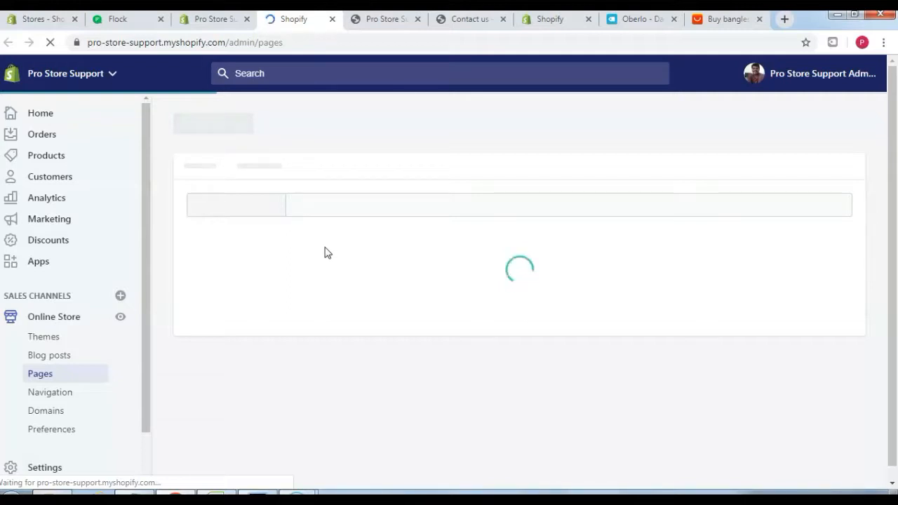
Create and save an 'About us' page describing the store as an online marketing company, then close the tab
click(841, 149)
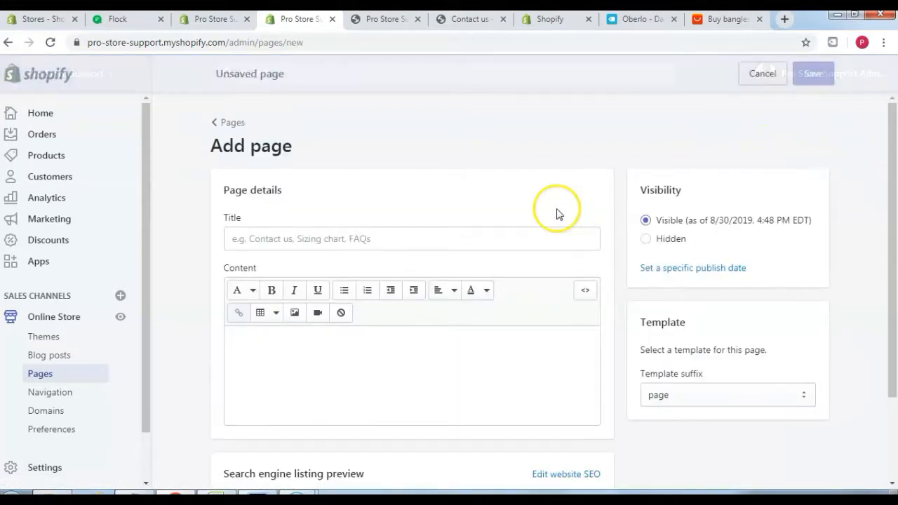
click(366, 236)
text(About us)
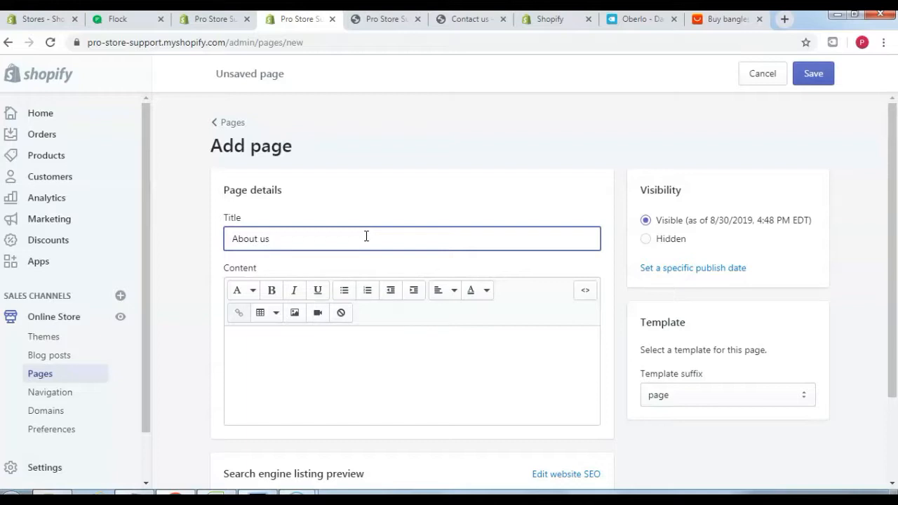
click(479, 382)
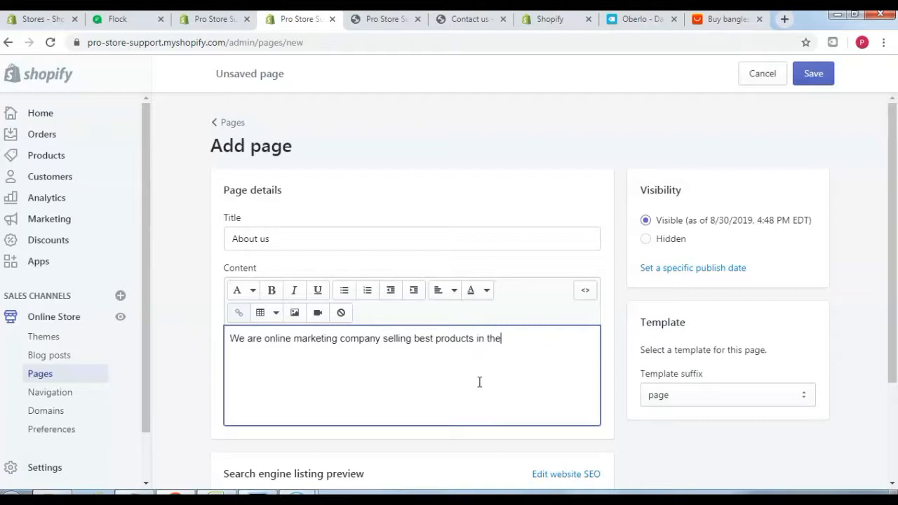
drag(476, 338, 582, 353)
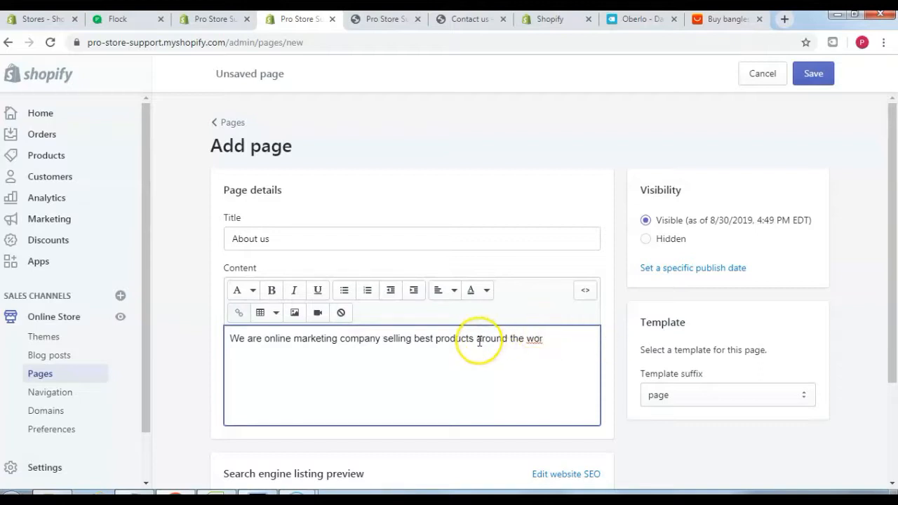
drag(483, 341, 554, 343)
drag(476, 339, 537, 339)
text(ailabl)
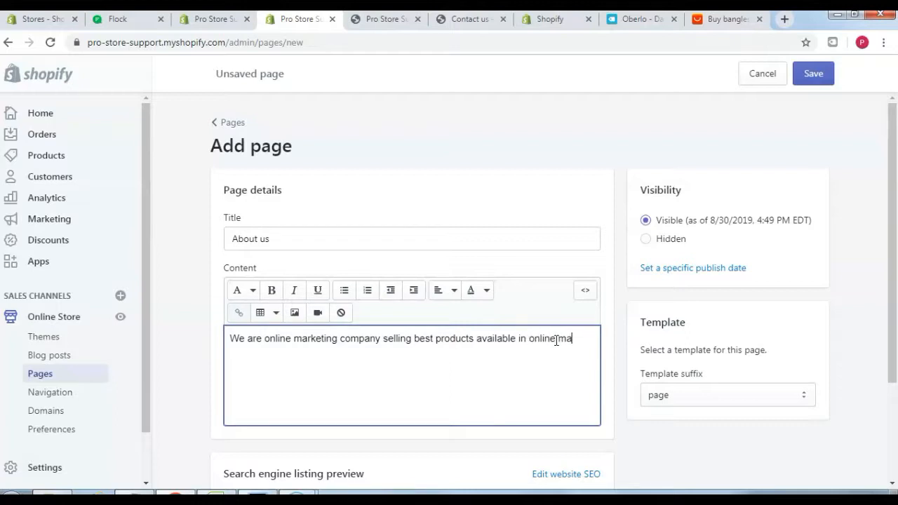
click(799, 77)
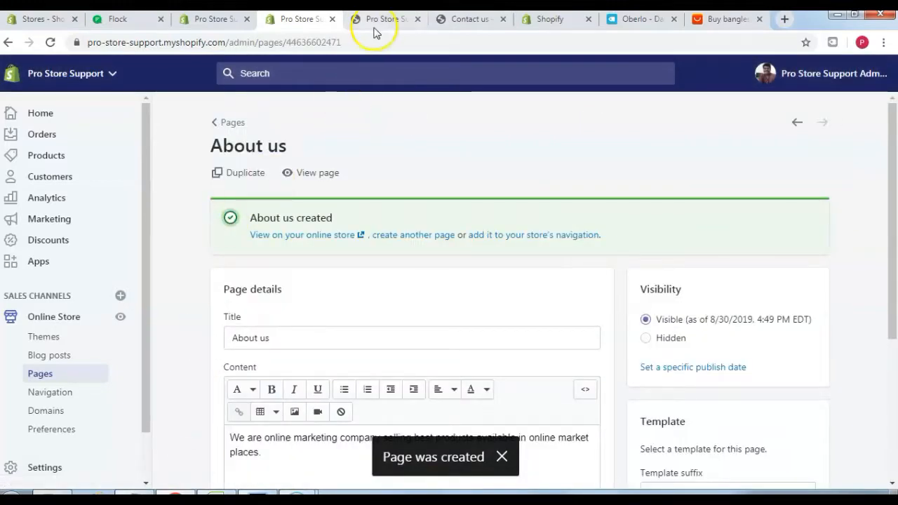
click(332, 19)
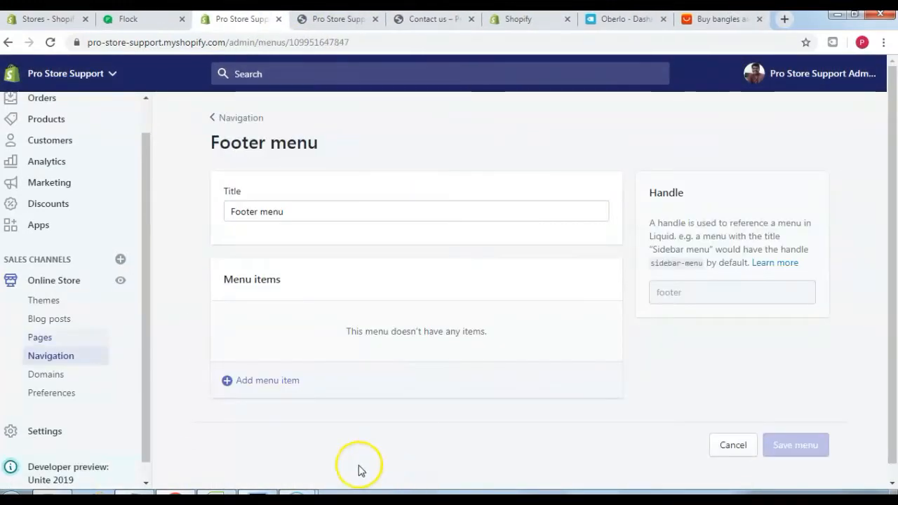
Reload the Footer menu and add an About us item linked to the About us page
click(50, 42)
click(553, 398)
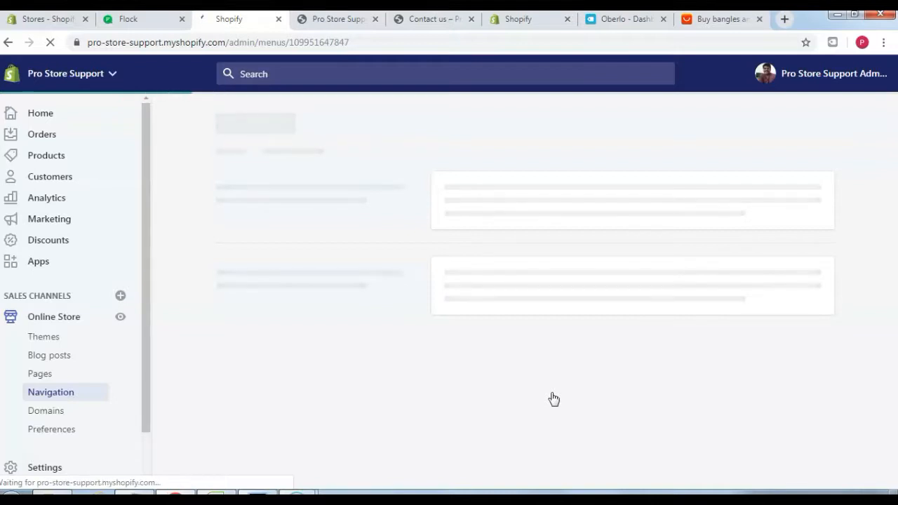
click(416, 402)
click(273, 382)
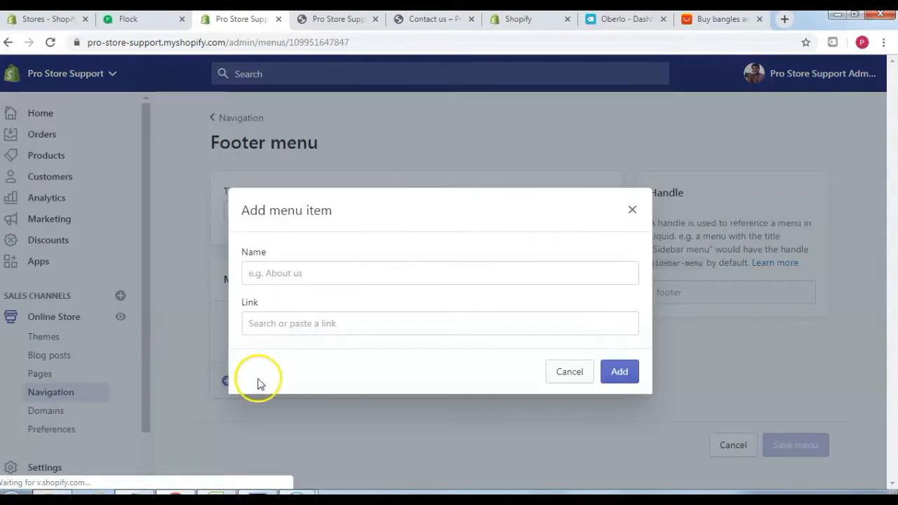
click(350, 326)
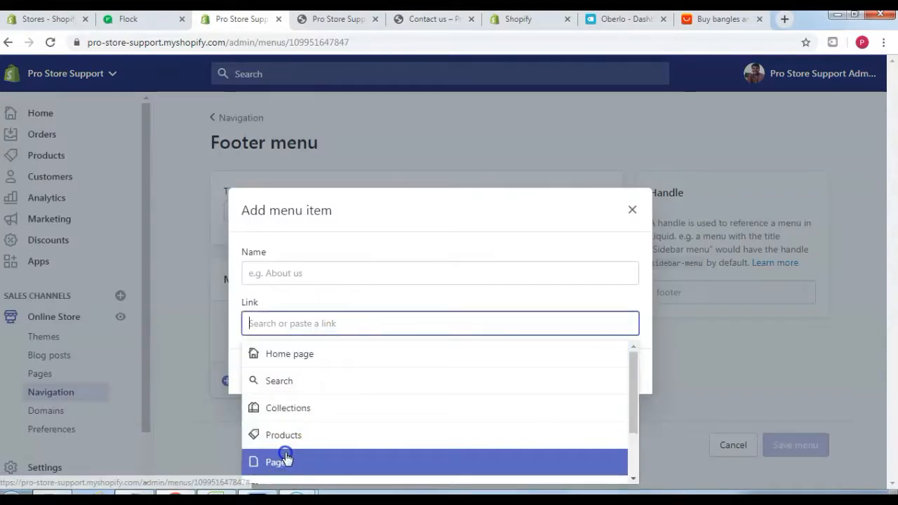
click(281, 458)
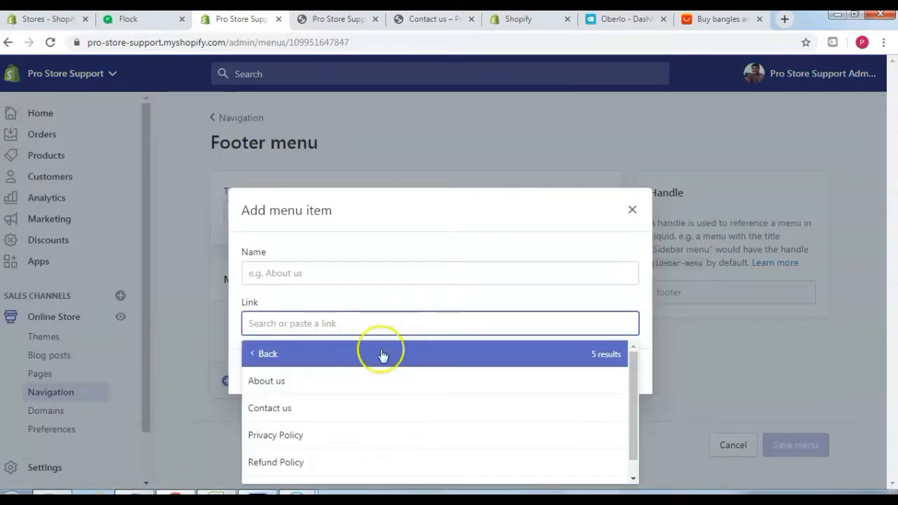
click(301, 377)
click(620, 371)
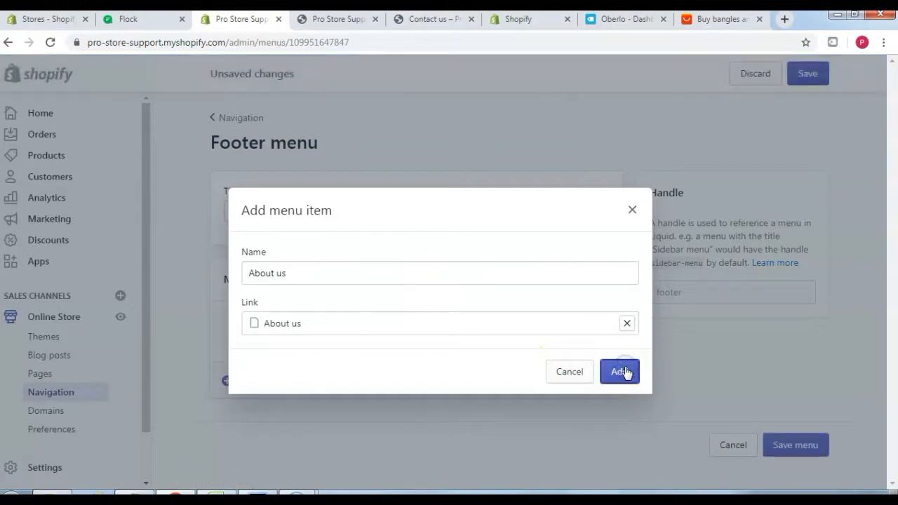
Add Terms Of Service and Privacy Policy footer items linked to their pages
scroll(331, 381, down, 1)
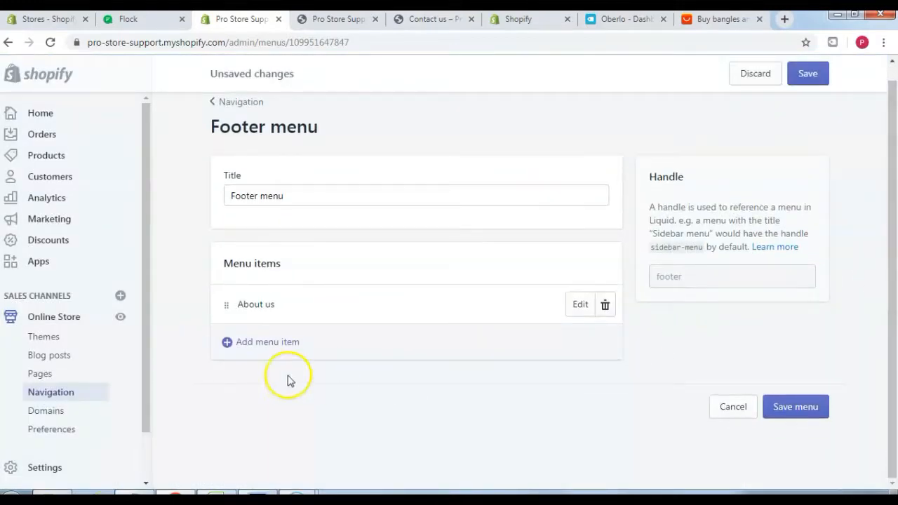
click(284, 343)
click(303, 317)
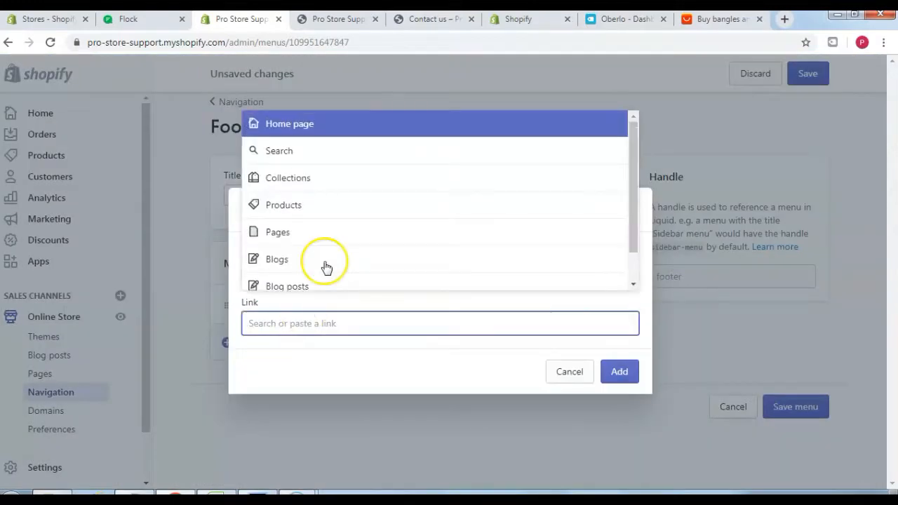
click(312, 234)
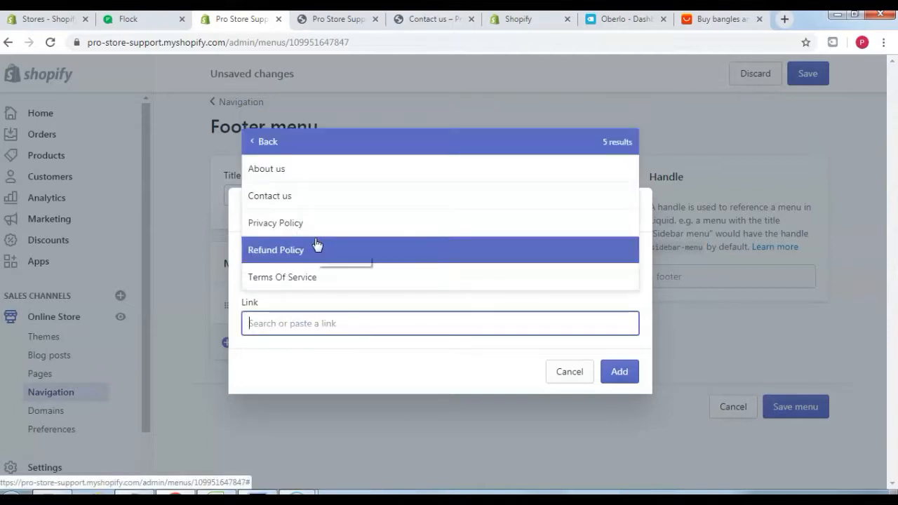
click(301, 278)
click(610, 371)
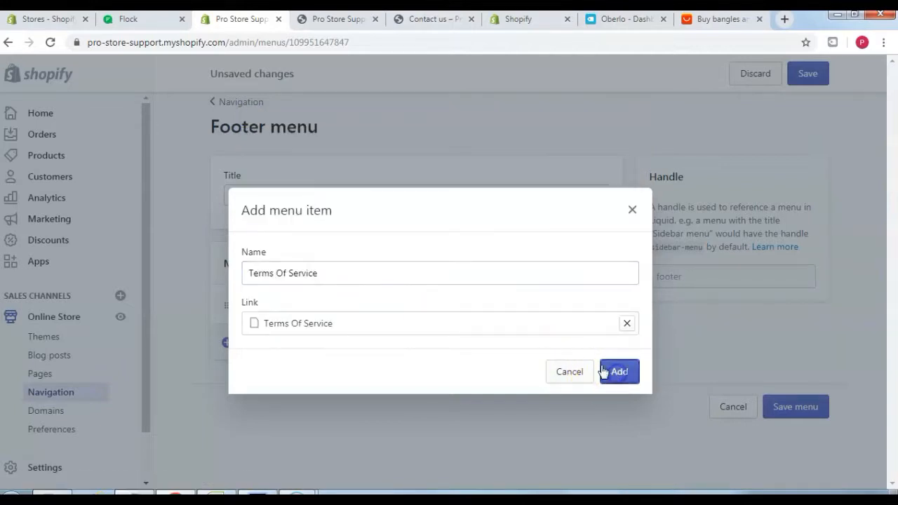
click(307, 372)
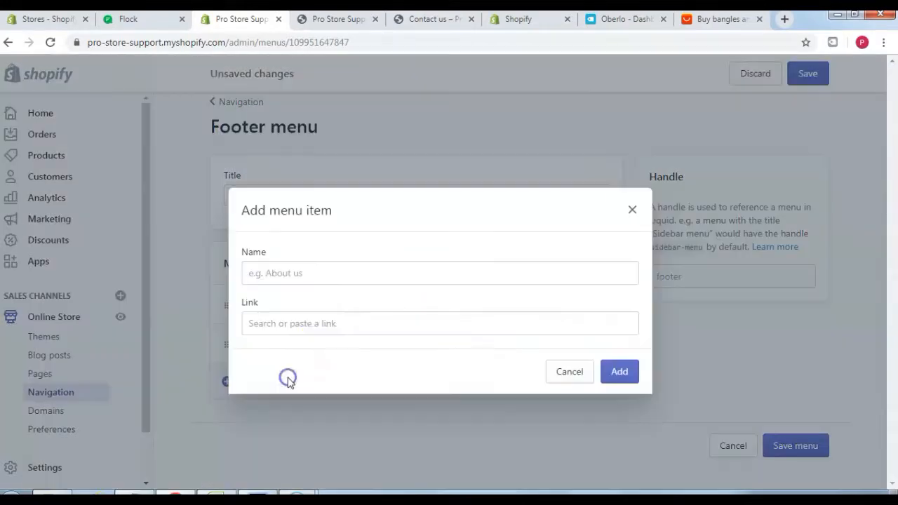
click(320, 324)
click(307, 237)
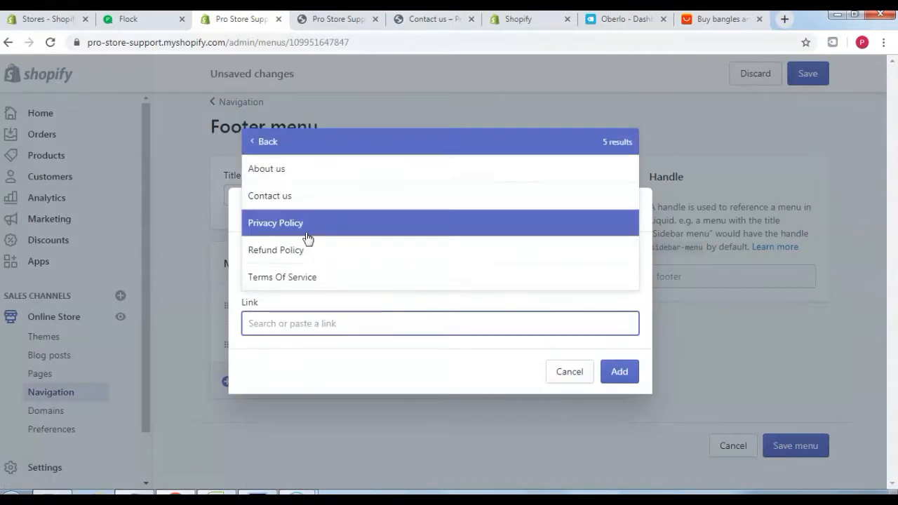
click(301, 234)
click(618, 372)
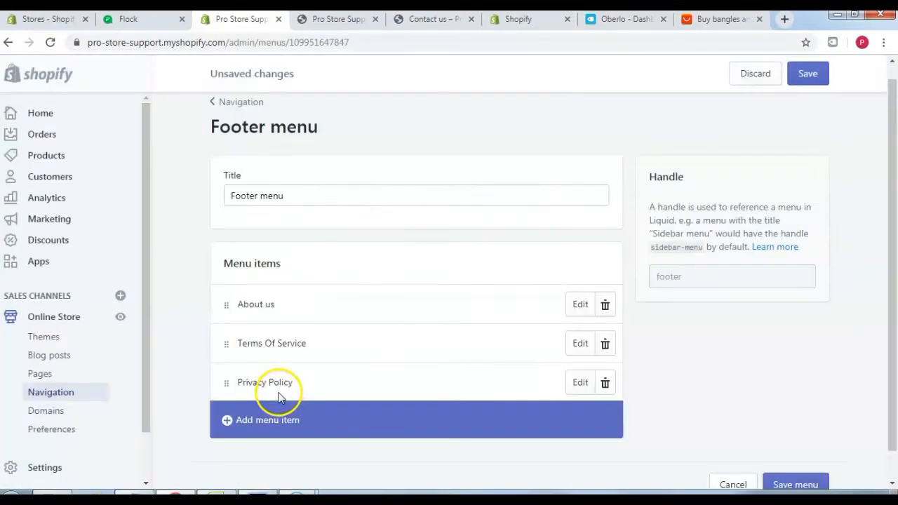
Add Refund Policy and Contact us footer items, save the menu, and return to Navigation
click(253, 425)
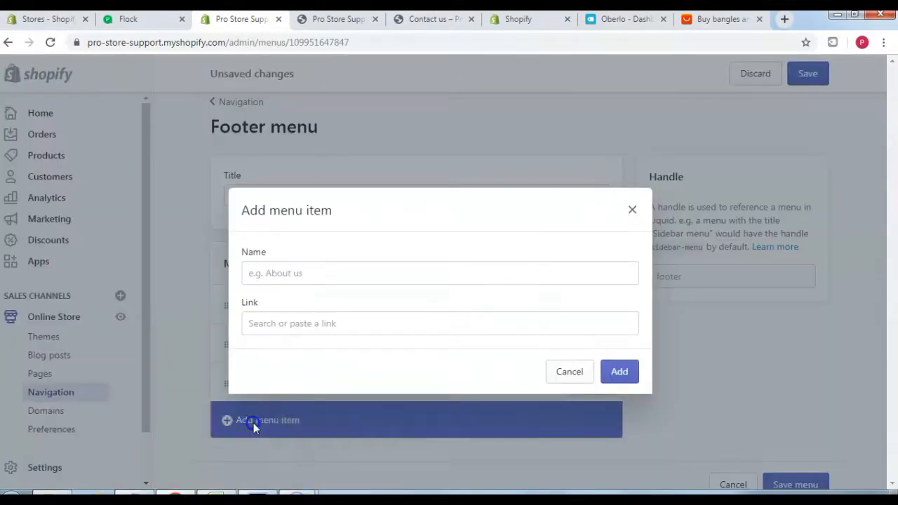
click(303, 324)
click(274, 459)
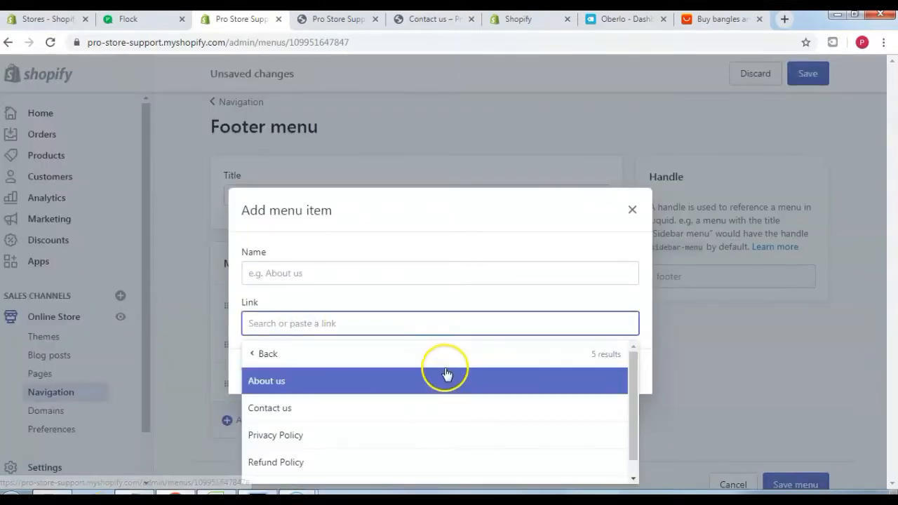
click(287, 462)
click(621, 372)
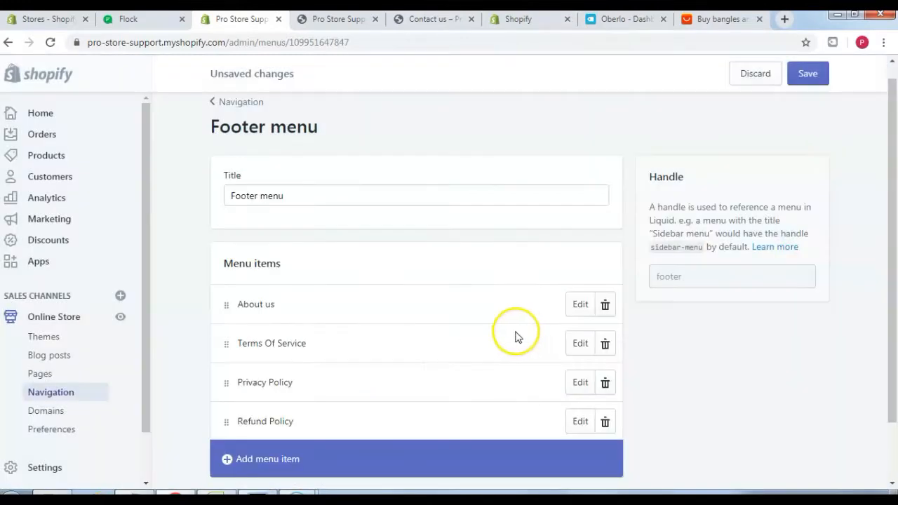
click(294, 459)
click(294, 322)
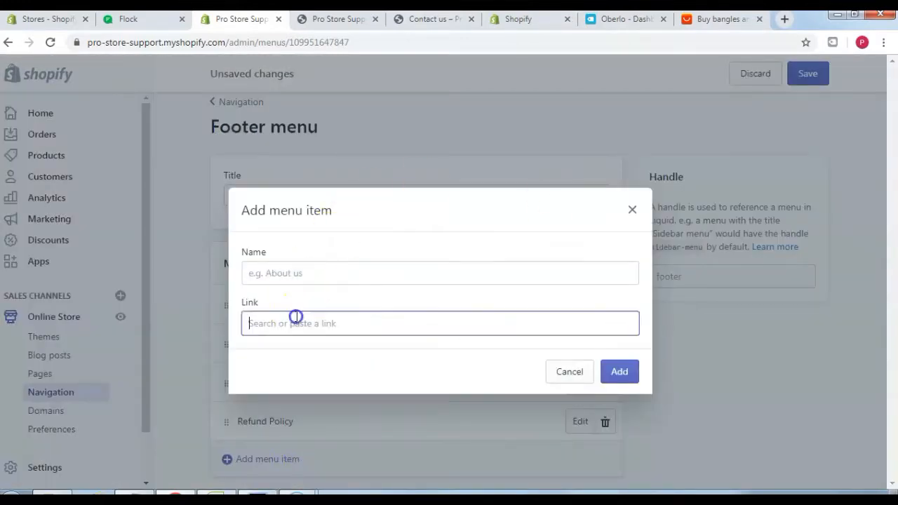
click(275, 461)
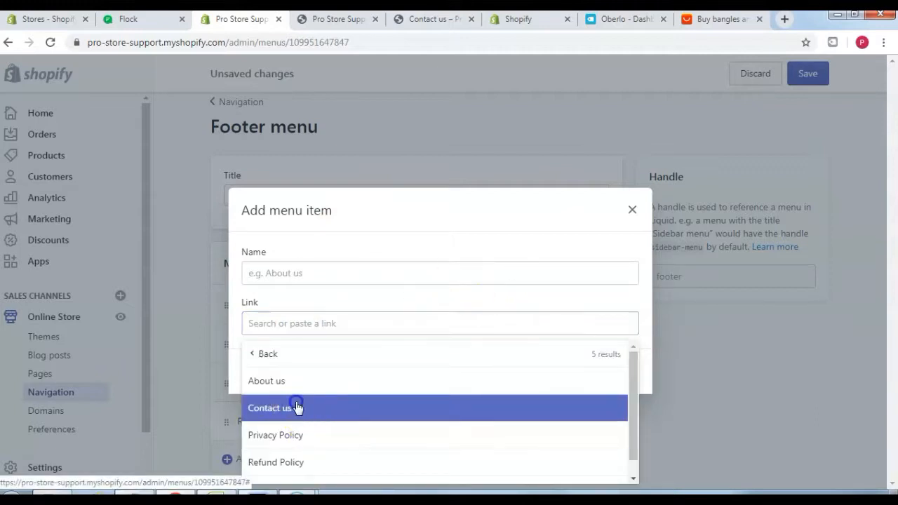
click(295, 407)
click(612, 372)
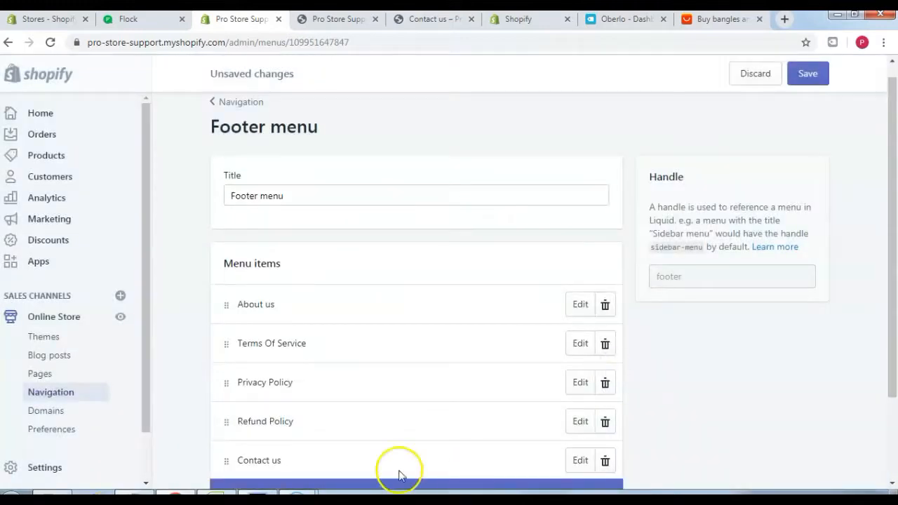
click(808, 76)
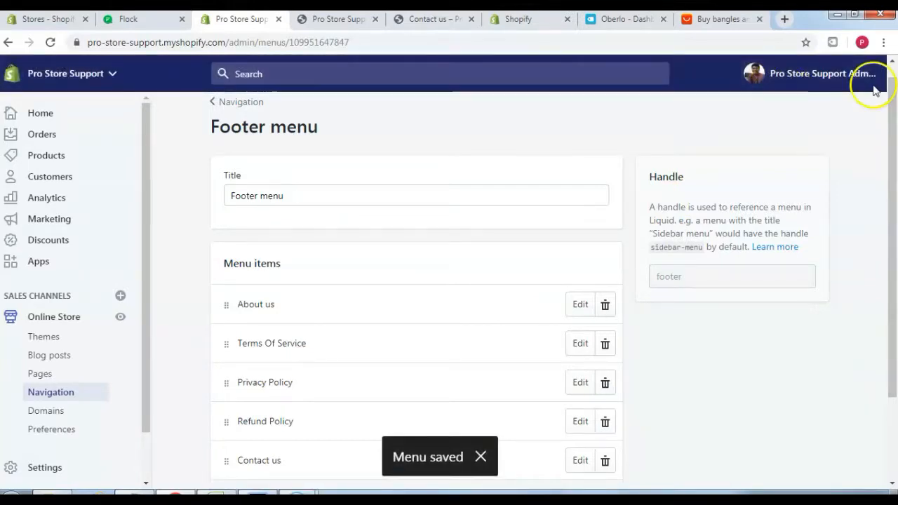
click(48, 394)
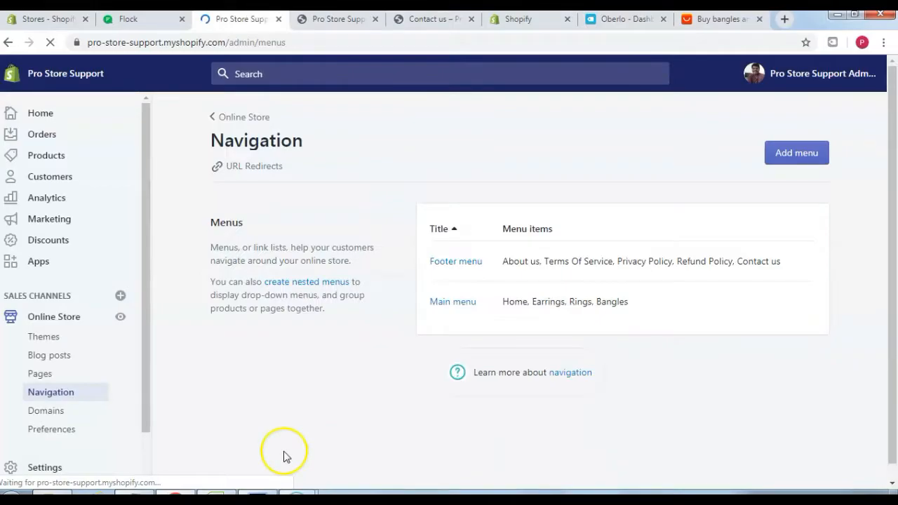
click(134, 493)
click(134, 492)
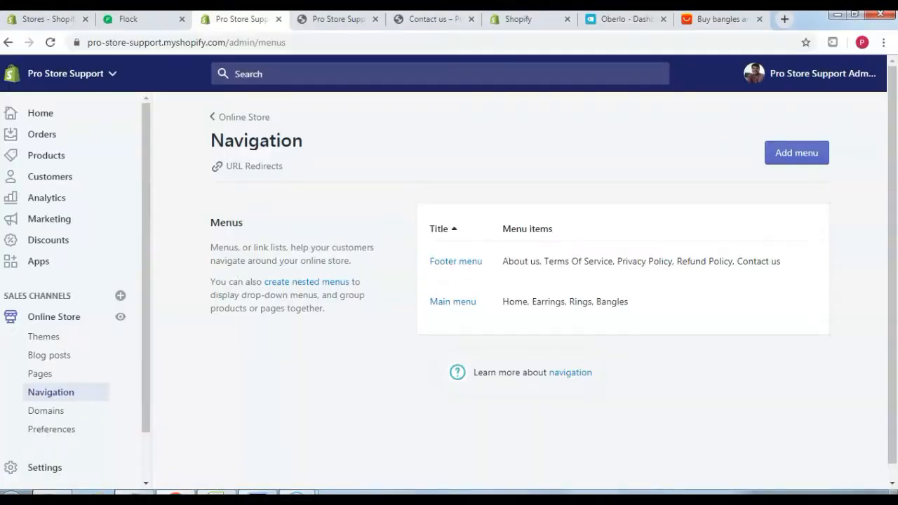
click(336, 22)
click(50, 42)
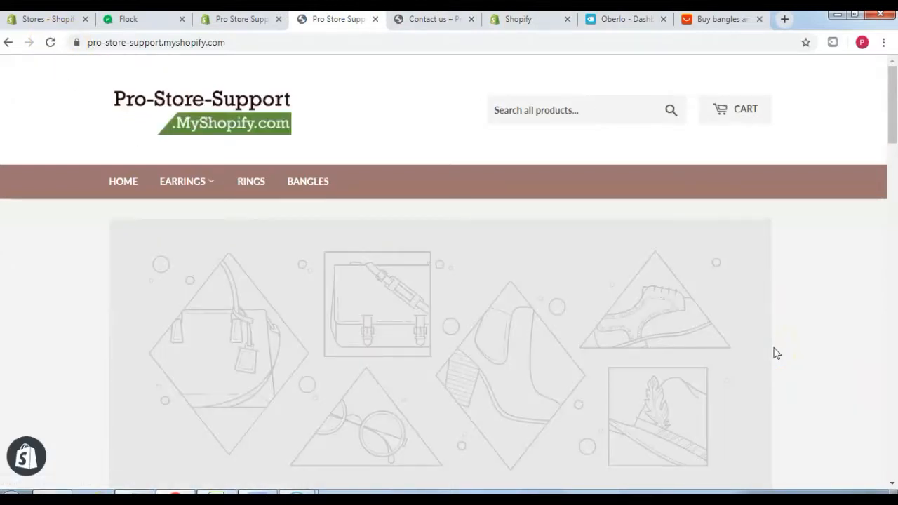
drag(884, 91, 893, 247)
drag(894, 311, 895, 439)
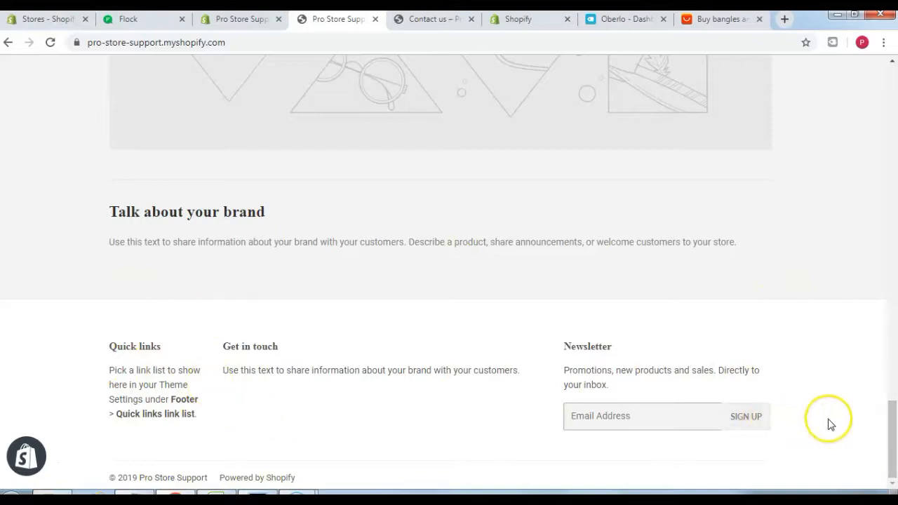
drag(892, 468, 893, 150)
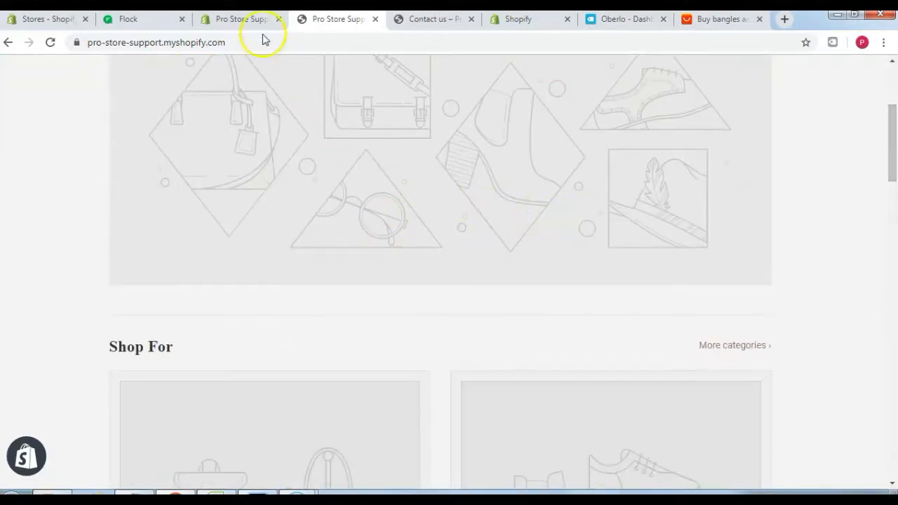
click(239, 20)
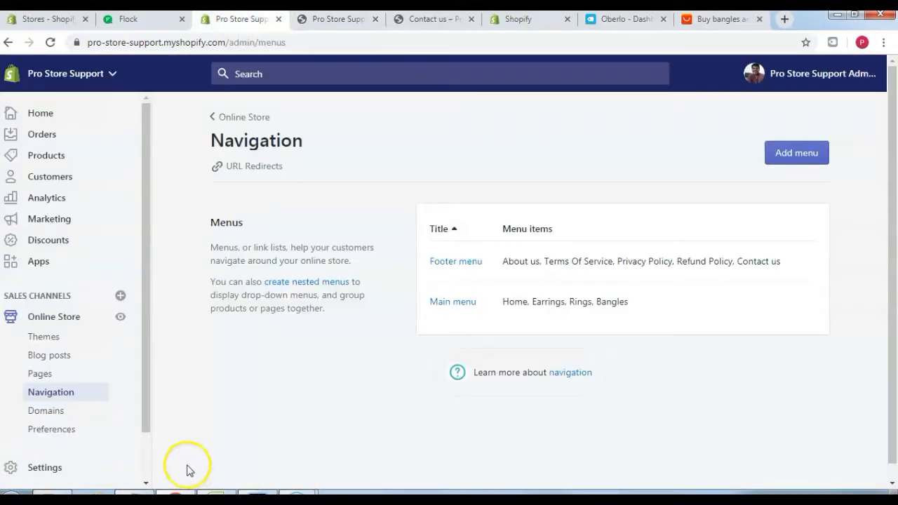
Customize the Supply theme and turn on social media icons in the footer section
click(44, 337)
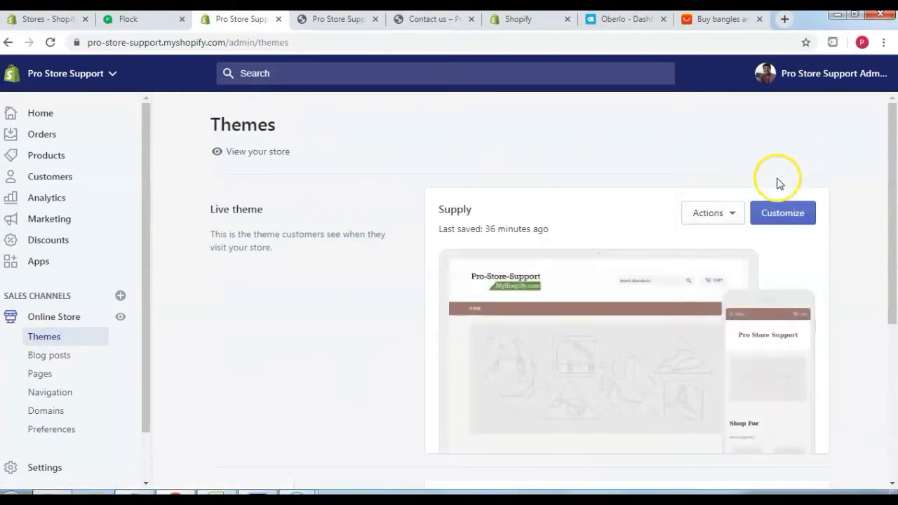
click(789, 220)
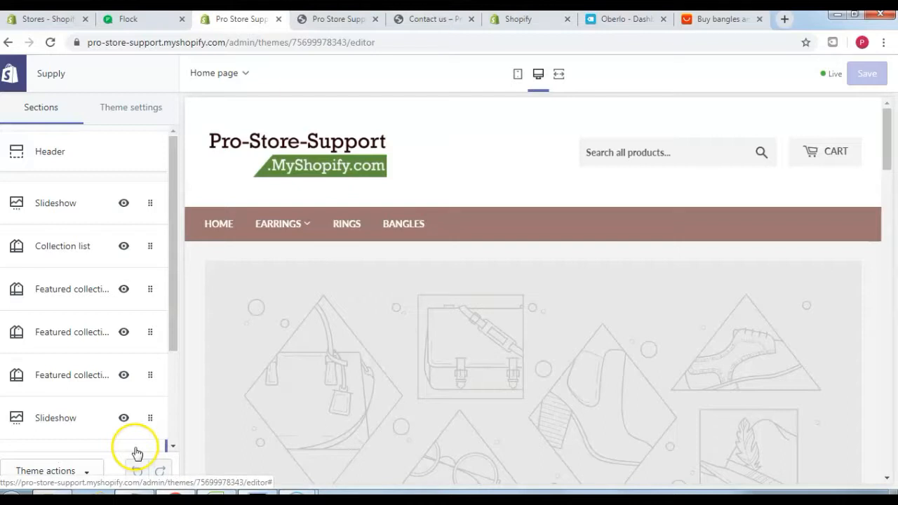
drag(177, 217, 180, 341)
click(40, 415)
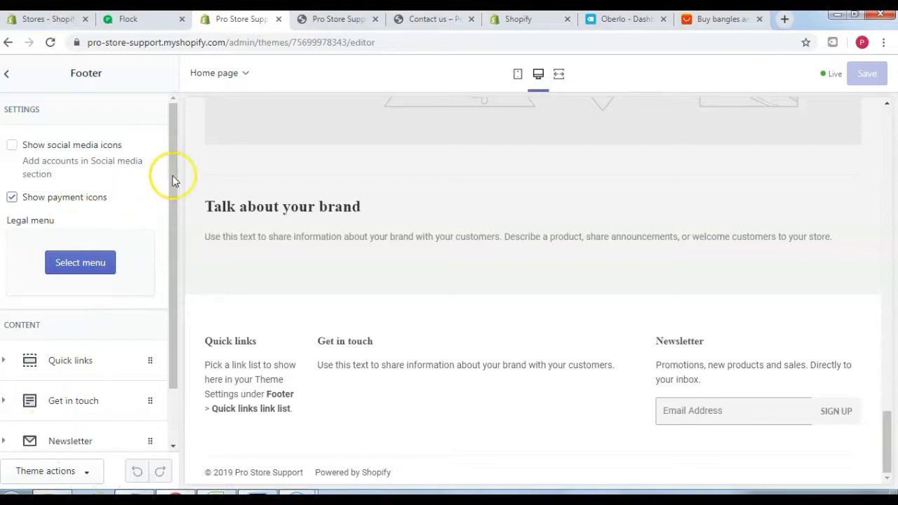
click(12, 146)
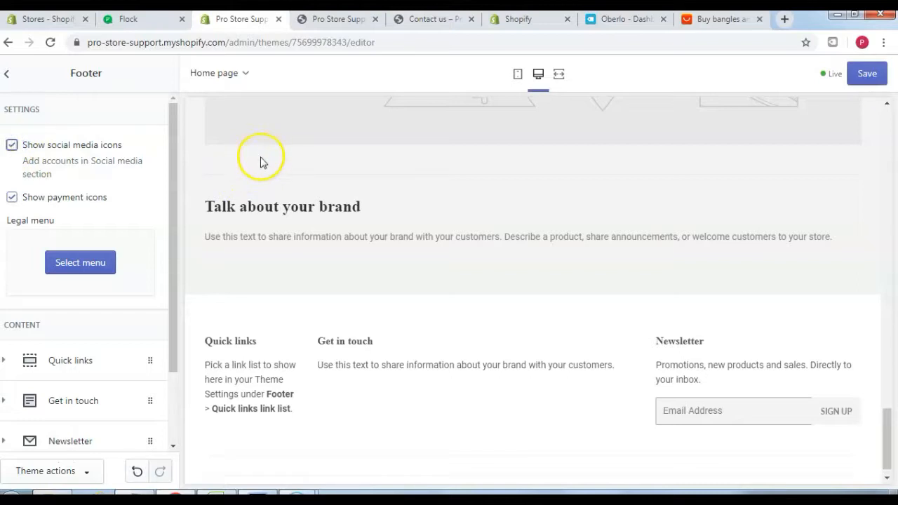
Set the footer's Quick links block to show the Footer menu
drag(176, 189, 174, 262)
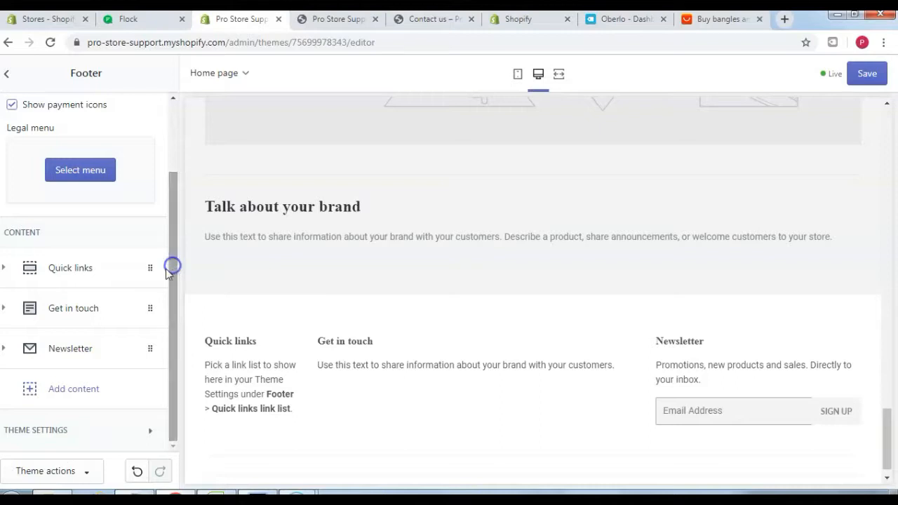
click(72, 268)
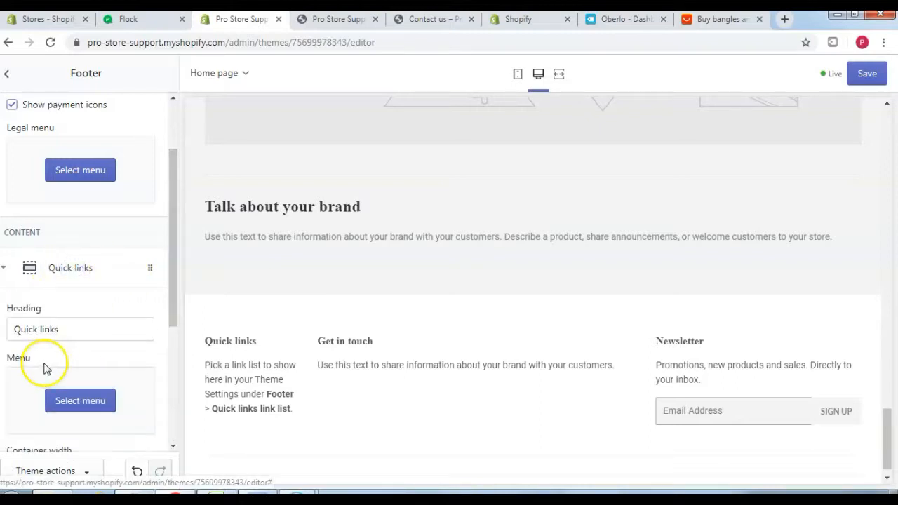
drag(175, 274, 160, 335)
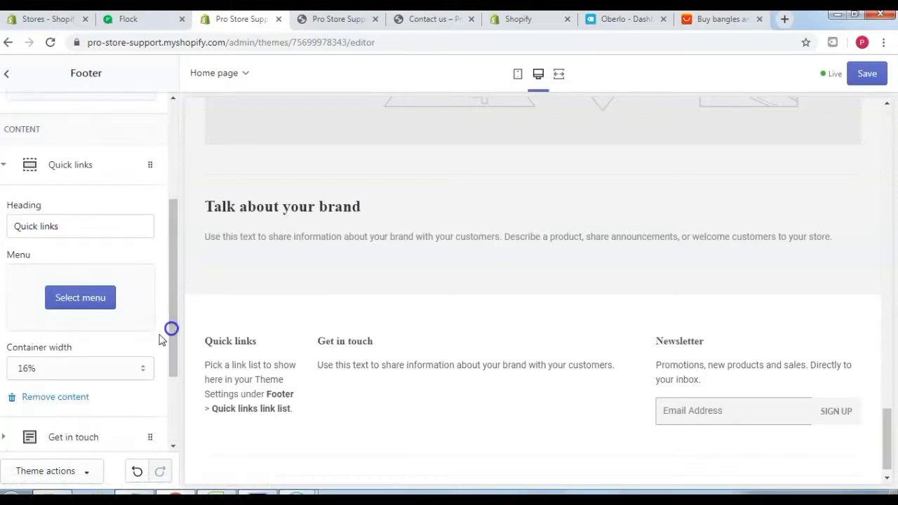
click(82, 298)
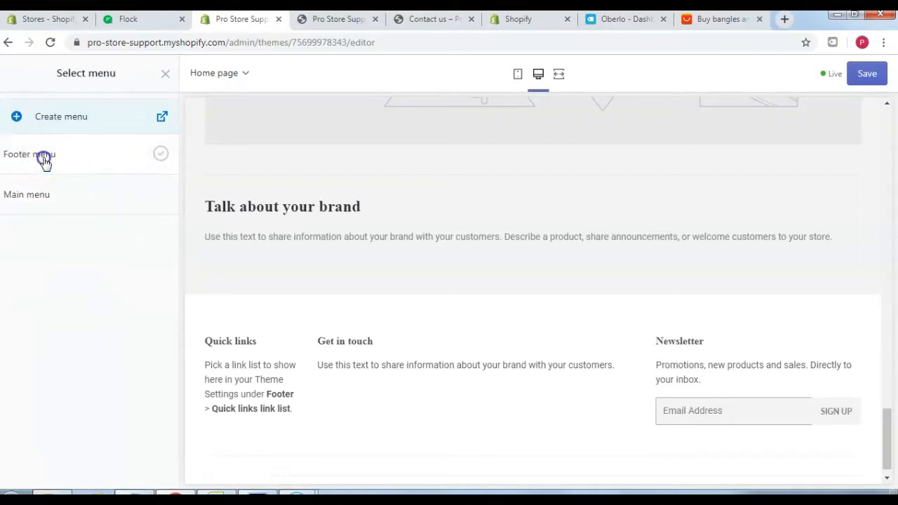
click(45, 162)
click(161, 473)
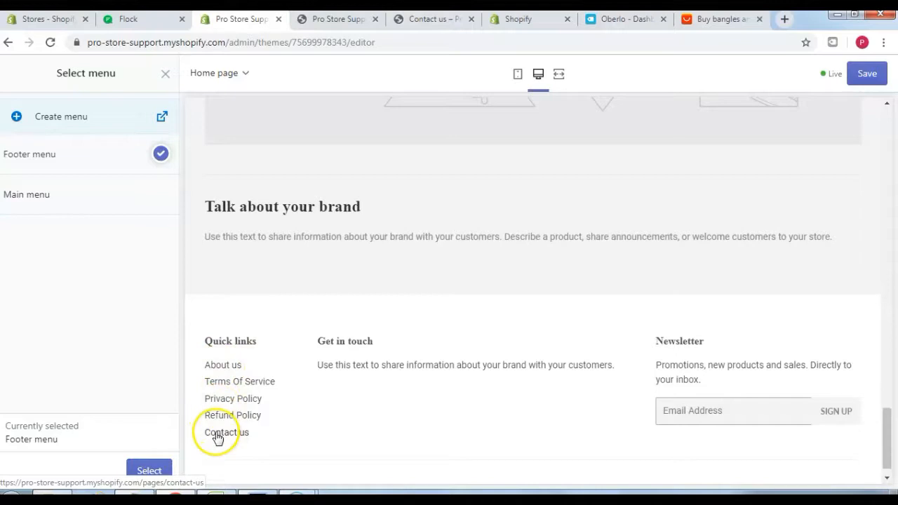
click(148, 472)
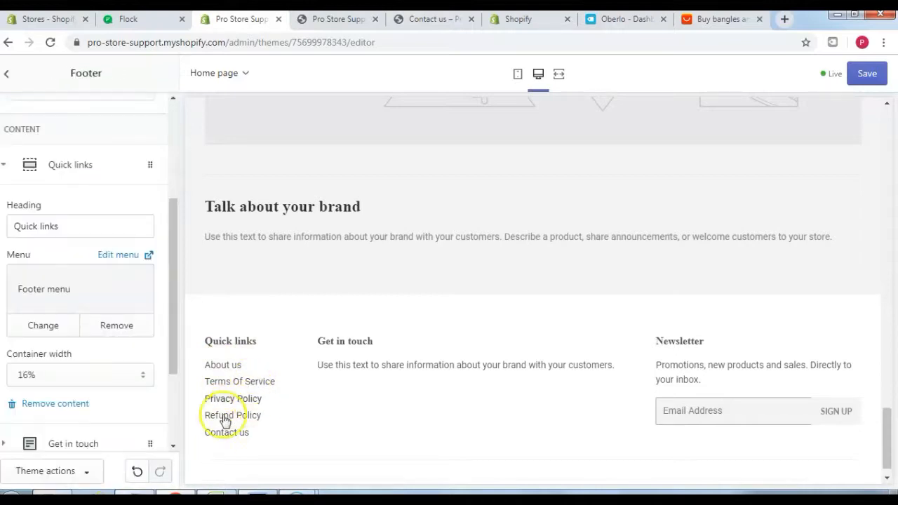
Review the Get in touch and Newsletter footer blocks, then save the theme changes
drag(175, 240, 176, 315)
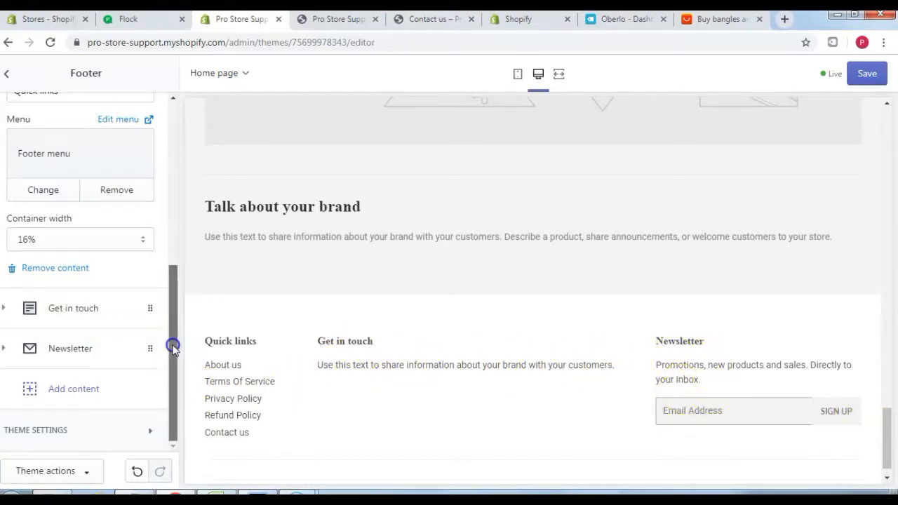
click(72, 316)
click(19, 252)
drag(29, 256, 100, 284)
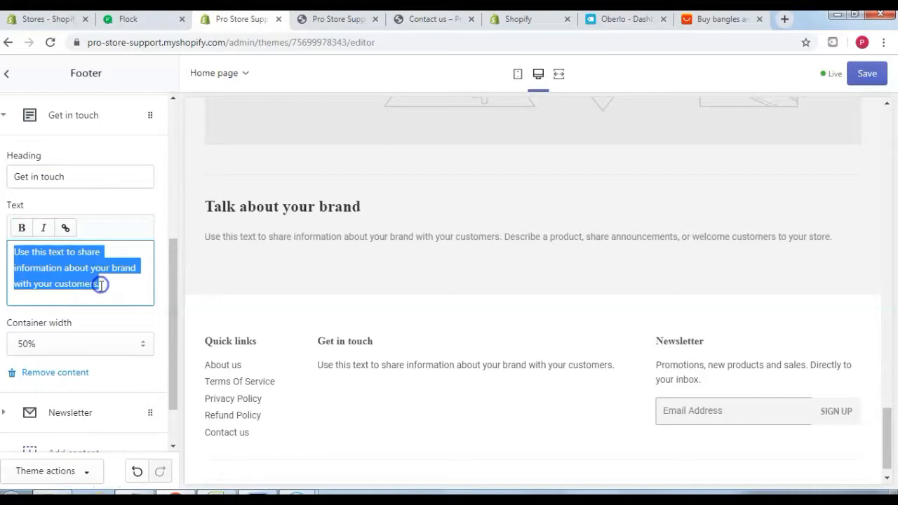
scroll(175, 309, down, 2)
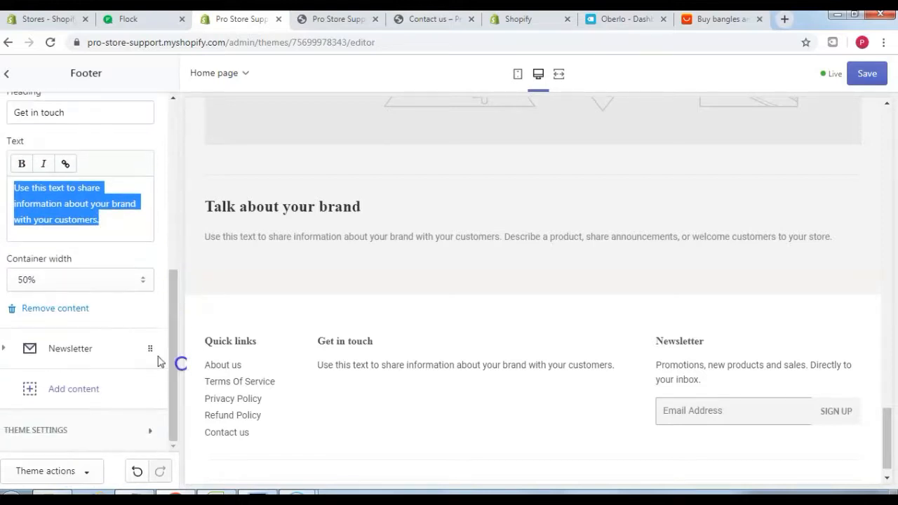
click(99, 348)
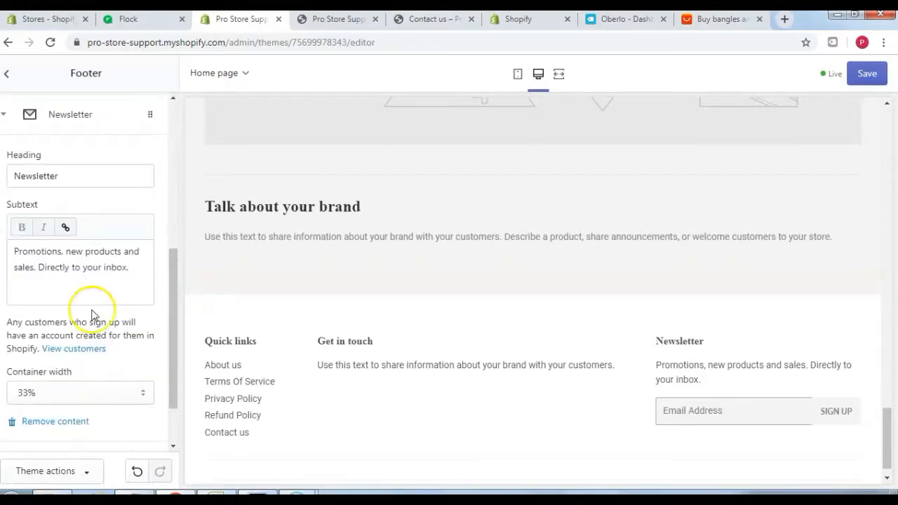
drag(171, 277, 172, 317)
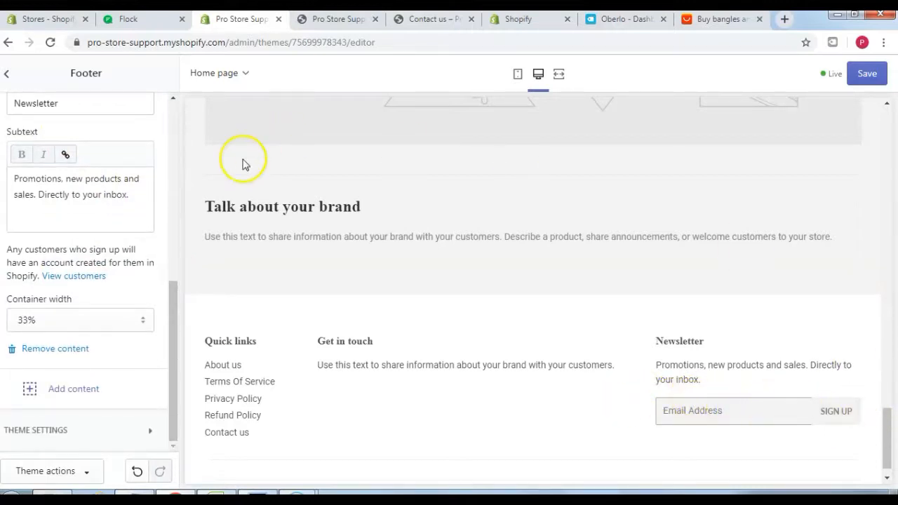
drag(176, 385, 195, 135)
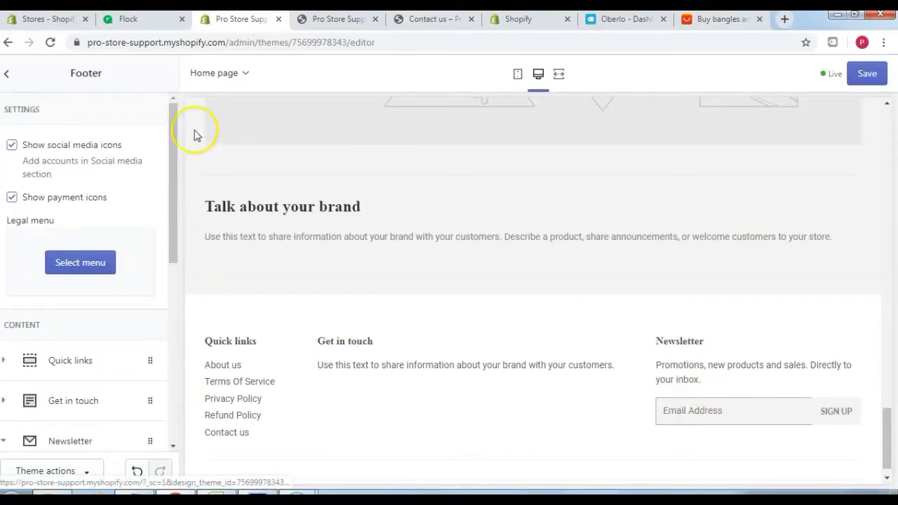
click(868, 75)
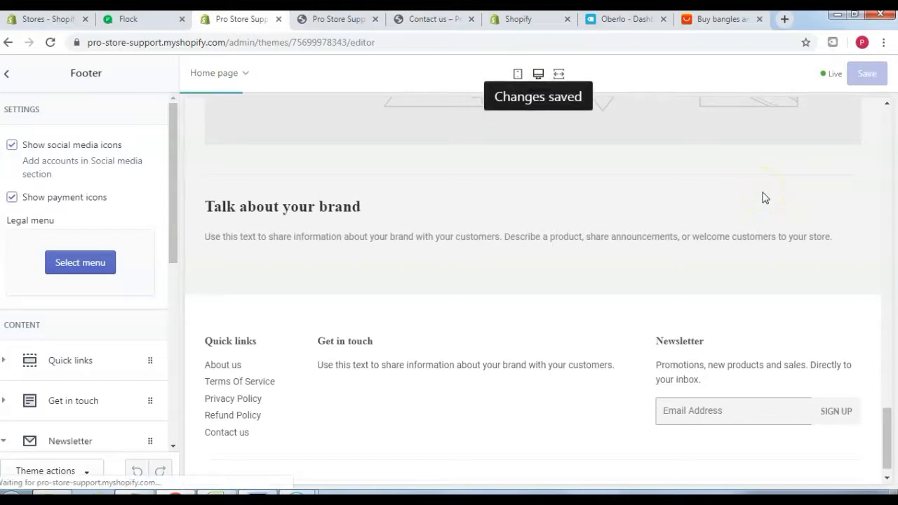
click(331, 21)
Reload the storefront and scroll to the footer to confirm the About us through Contact us links
click(51, 42)
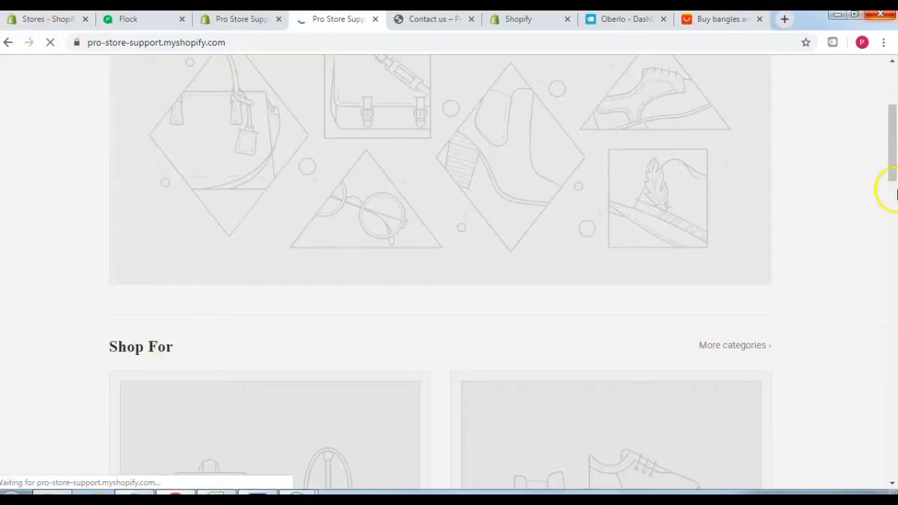
drag(895, 133, 893, 429)
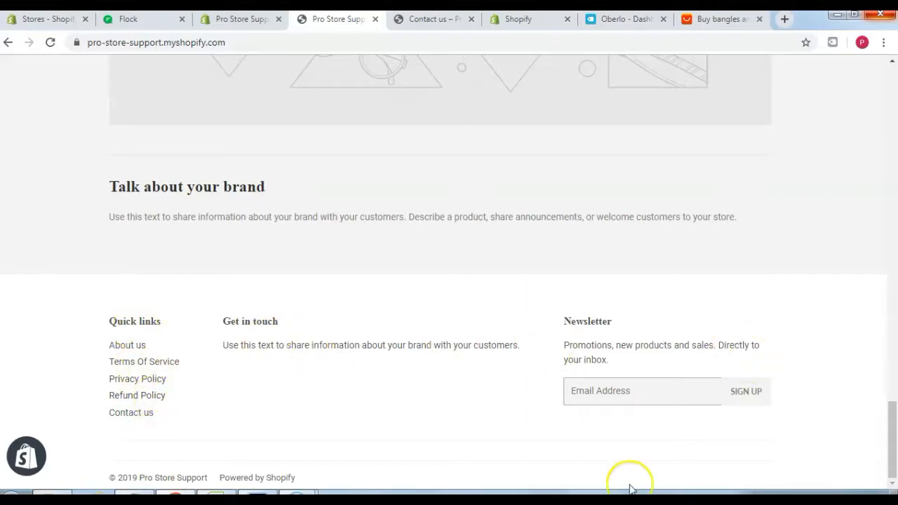
drag(893, 454, 893, 108)
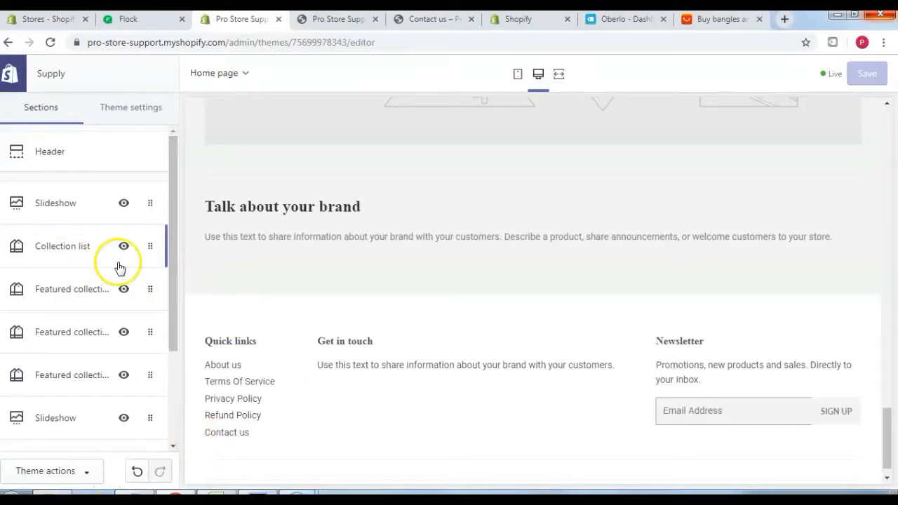
Set the first Shop For collection block to the Earrings collection
drag(889, 440, 888, 205)
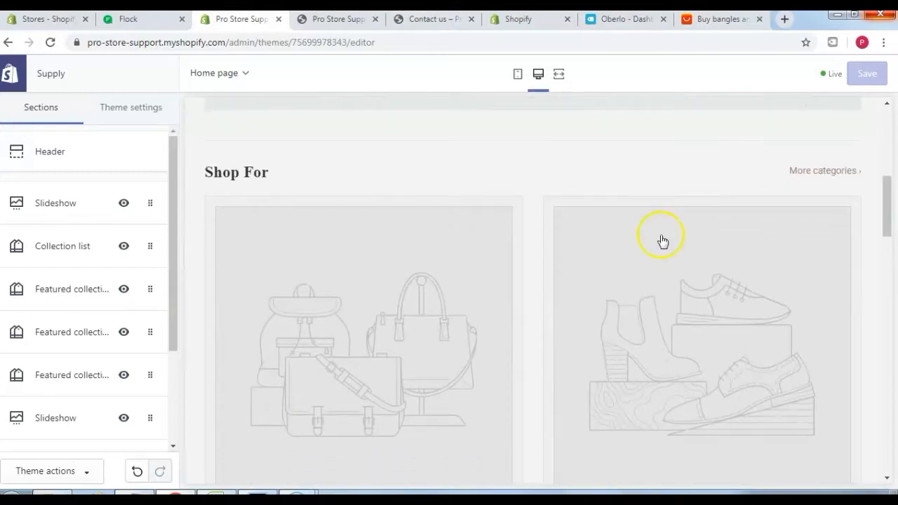
click(68, 246)
click(68, 143)
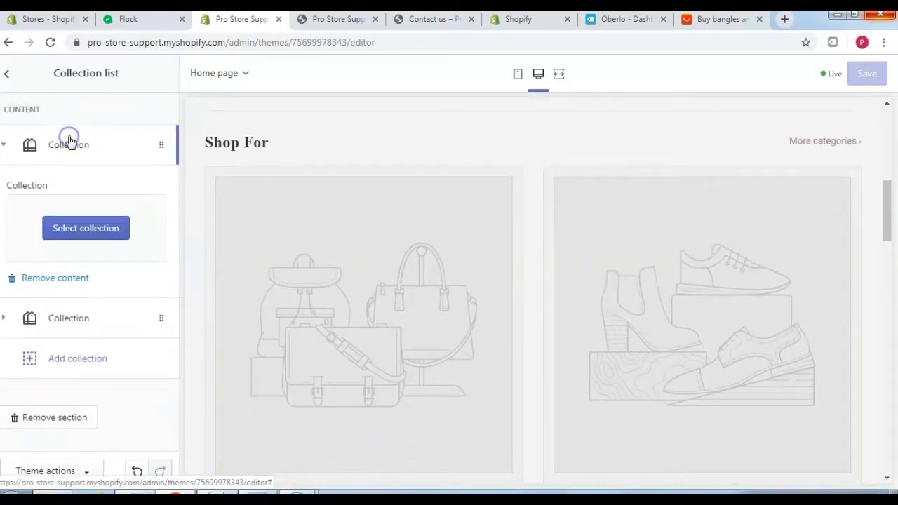
click(86, 228)
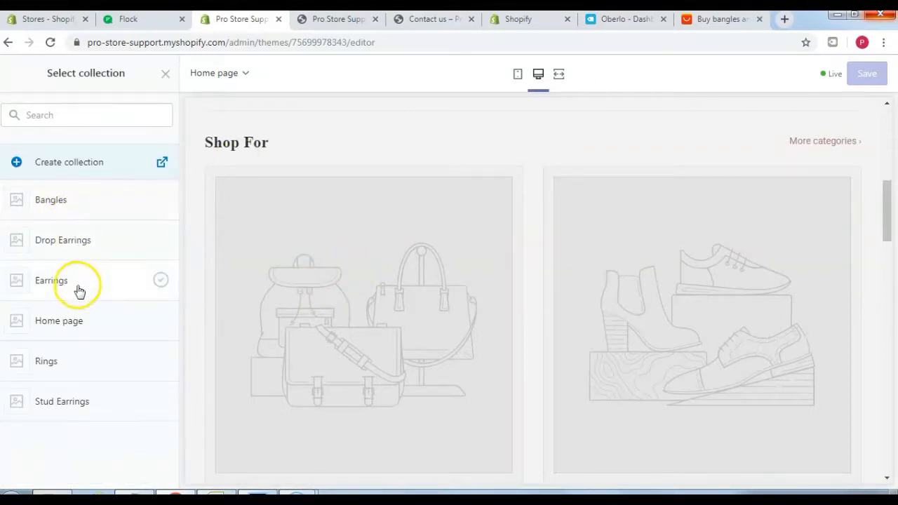
click(52, 283)
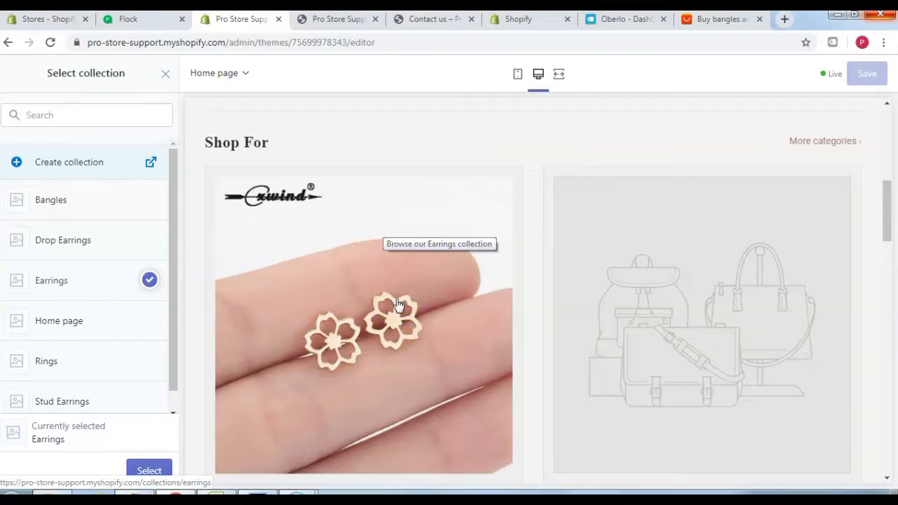
click(136, 468)
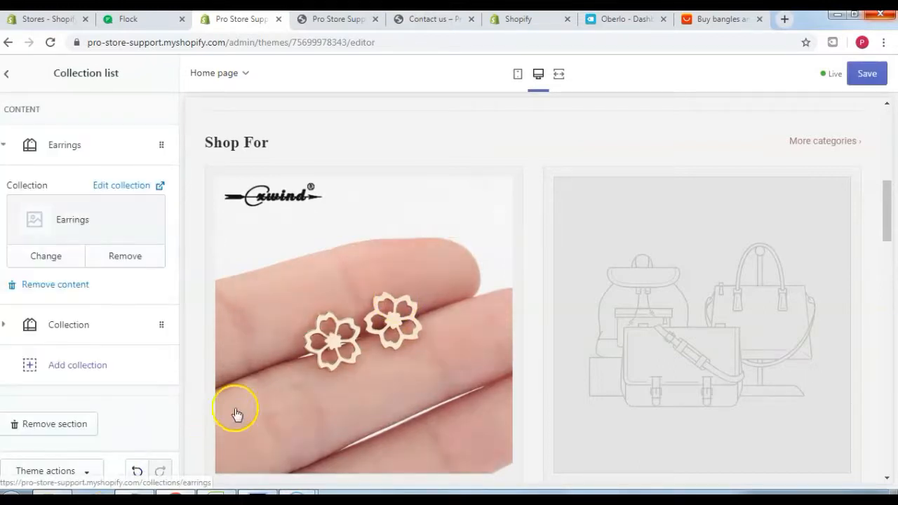
Set the second block to Rings and save the collection list
click(101, 324)
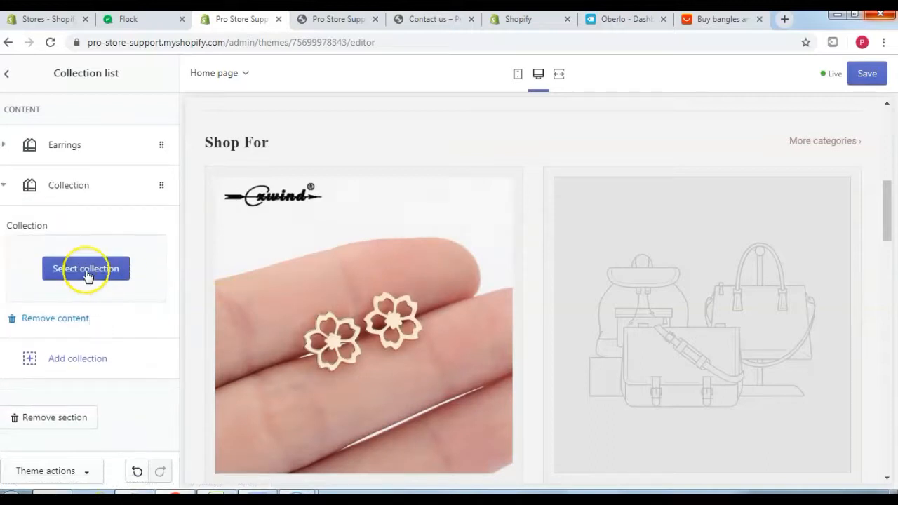
click(87, 267)
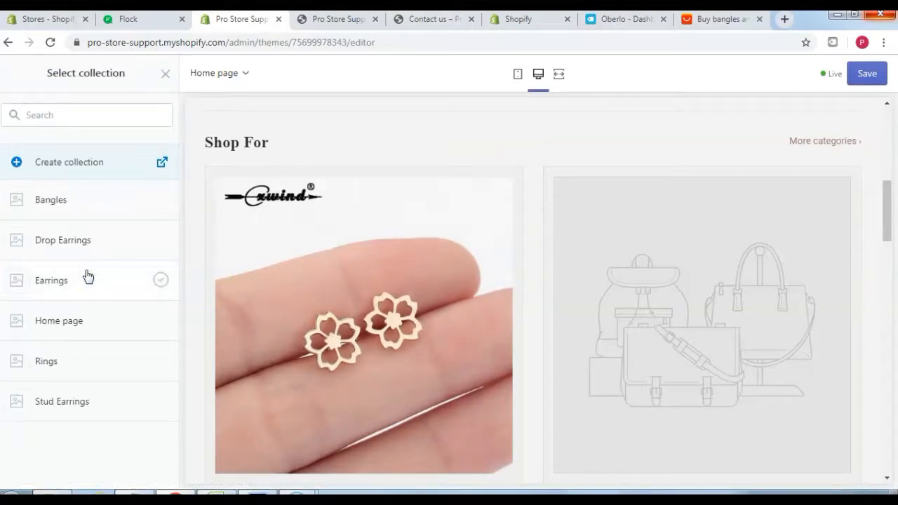
click(62, 362)
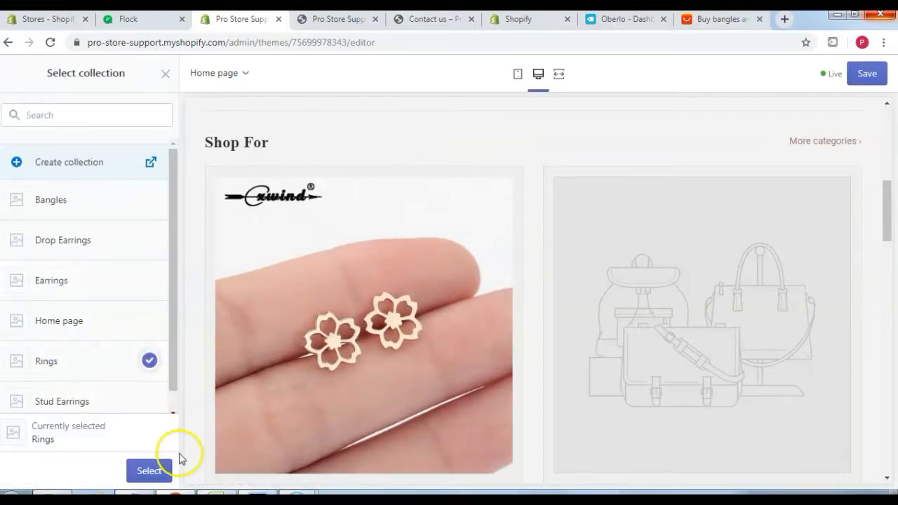
click(150, 471)
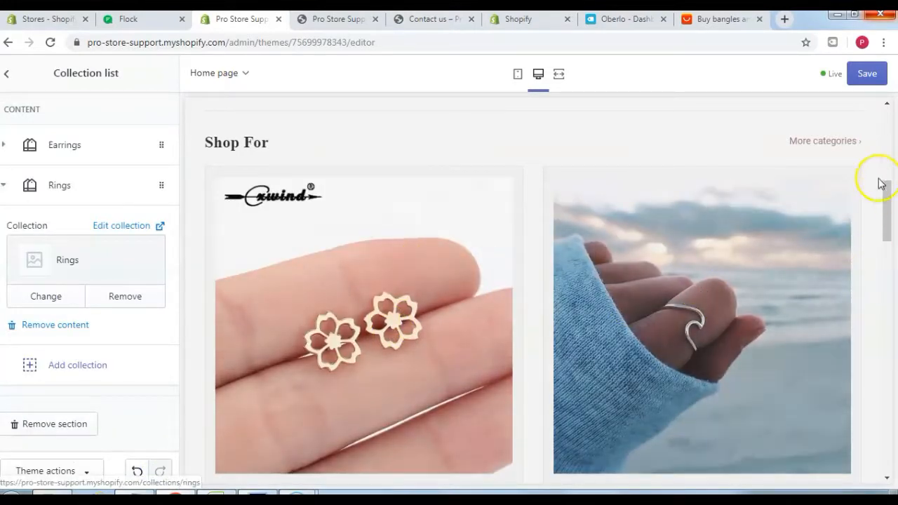
drag(889, 206, 890, 225)
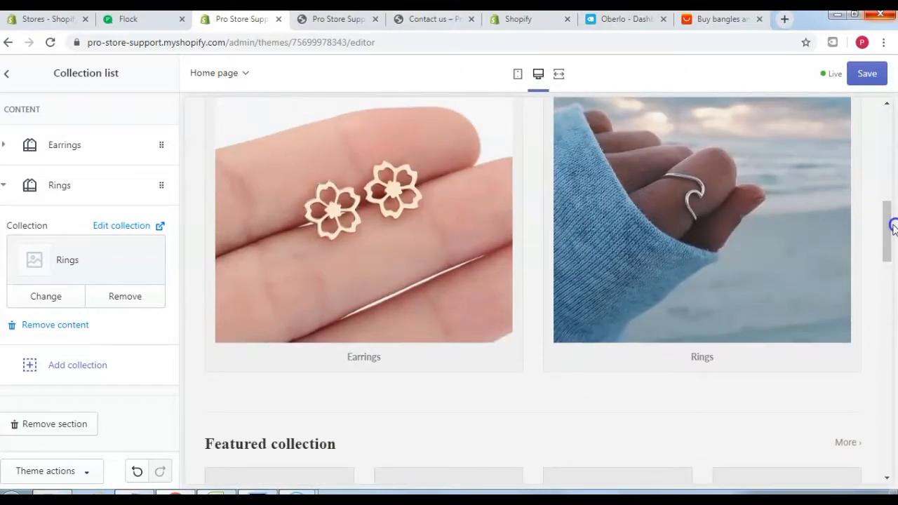
click(4, 187)
click(860, 75)
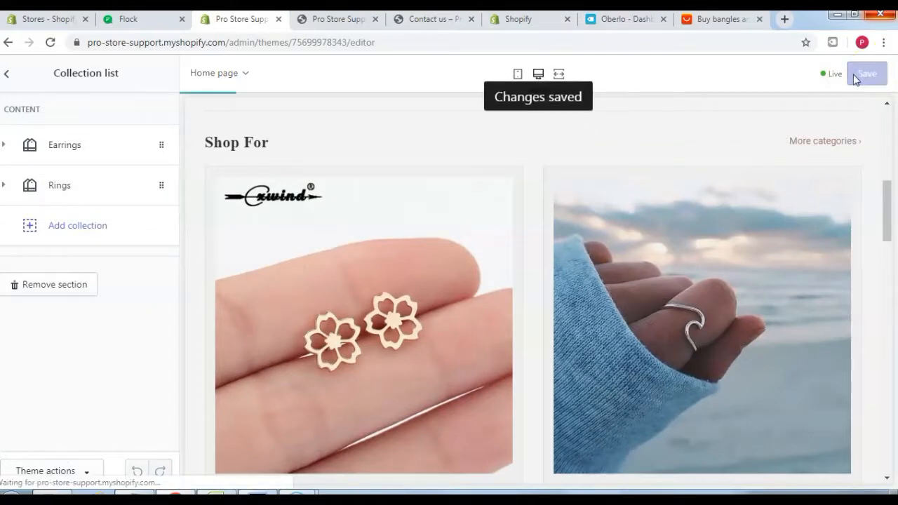
click(7, 78)
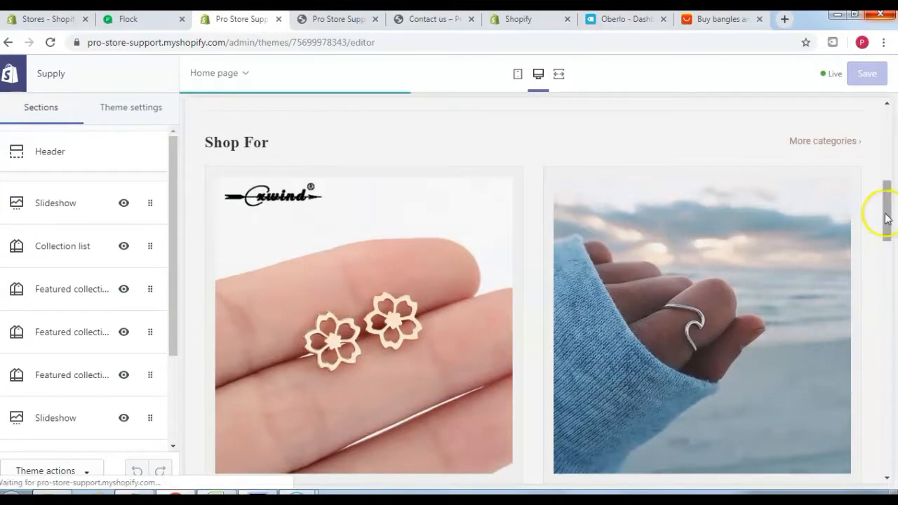
Assign the Drop Earrings collection to the first Featured collection section, replacing Bangles
drag(891, 237, 892, 287)
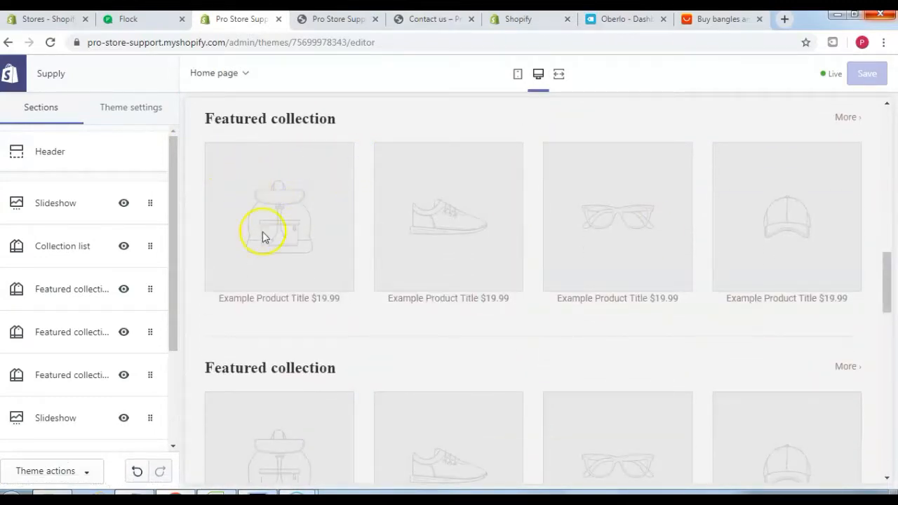
click(60, 288)
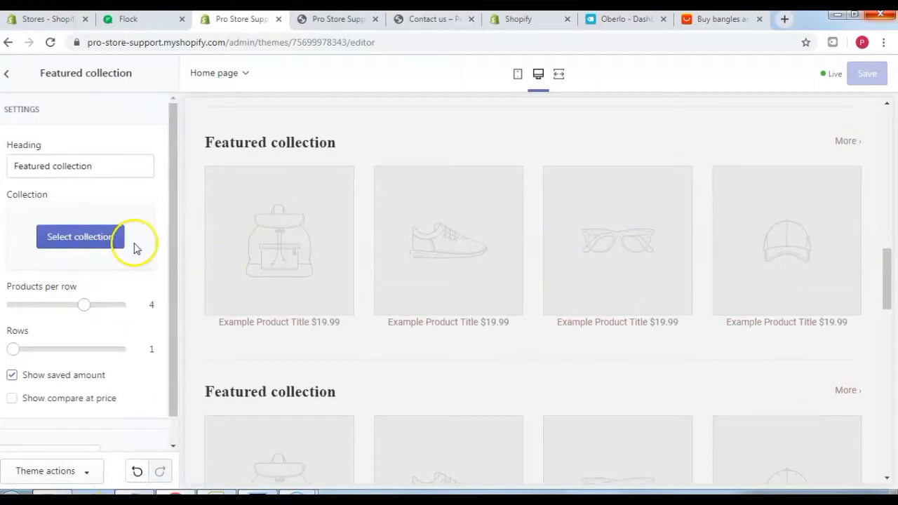
drag(174, 254, 176, 262)
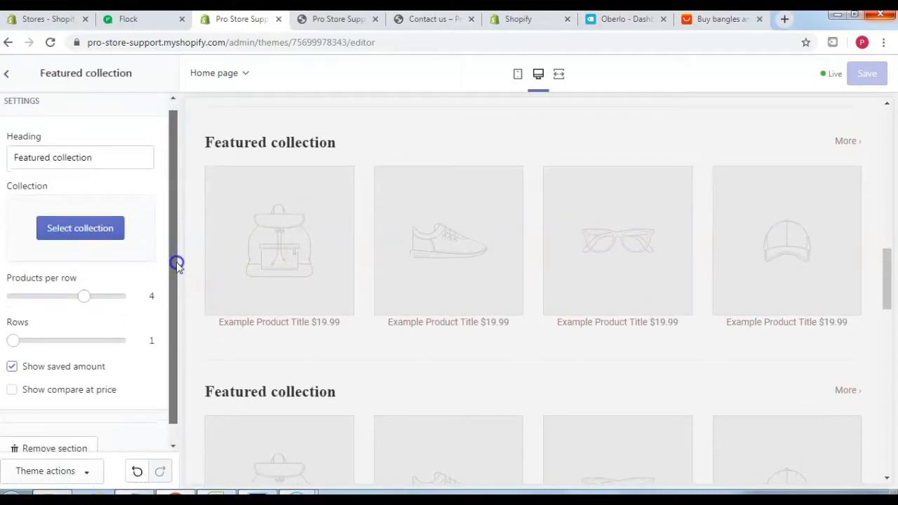
click(86, 236)
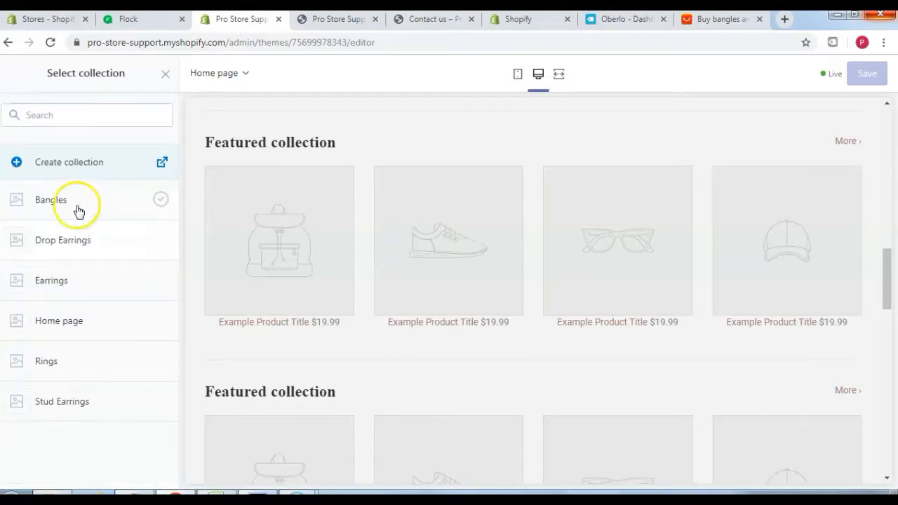
click(50, 200)
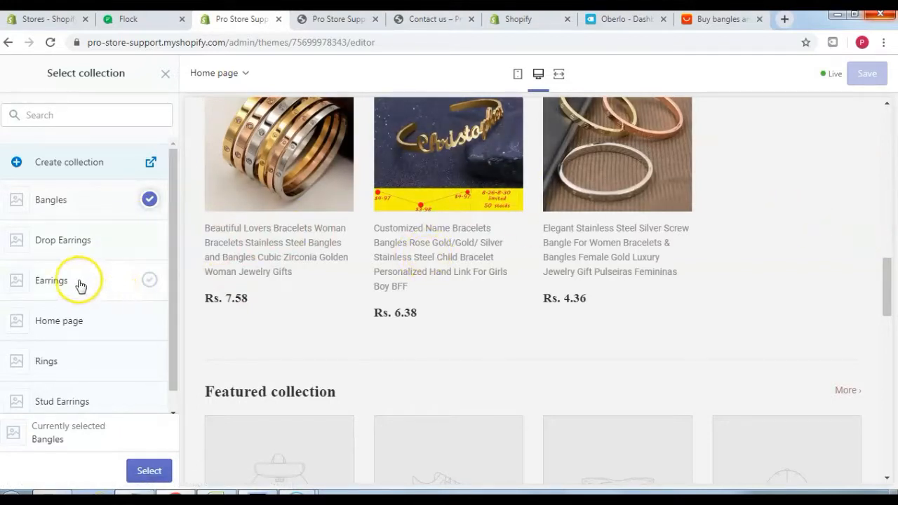
click(79, 242)
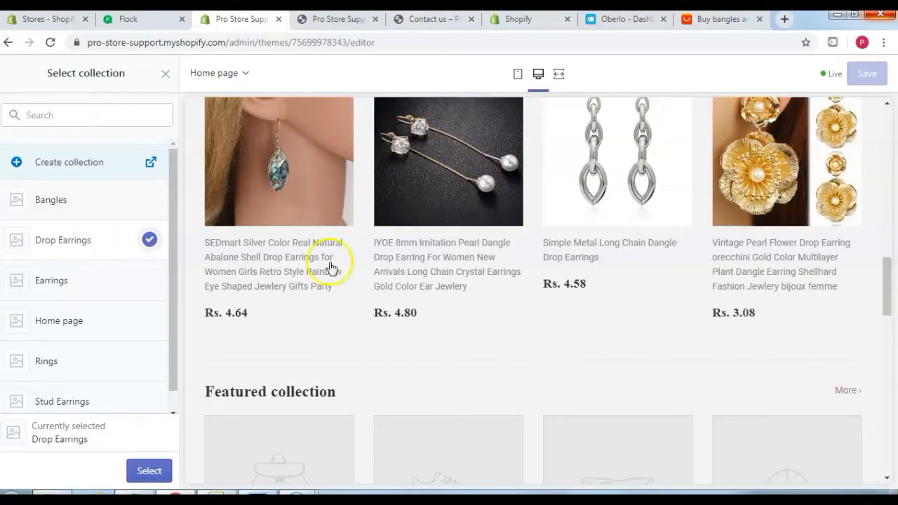
click(142, 475)
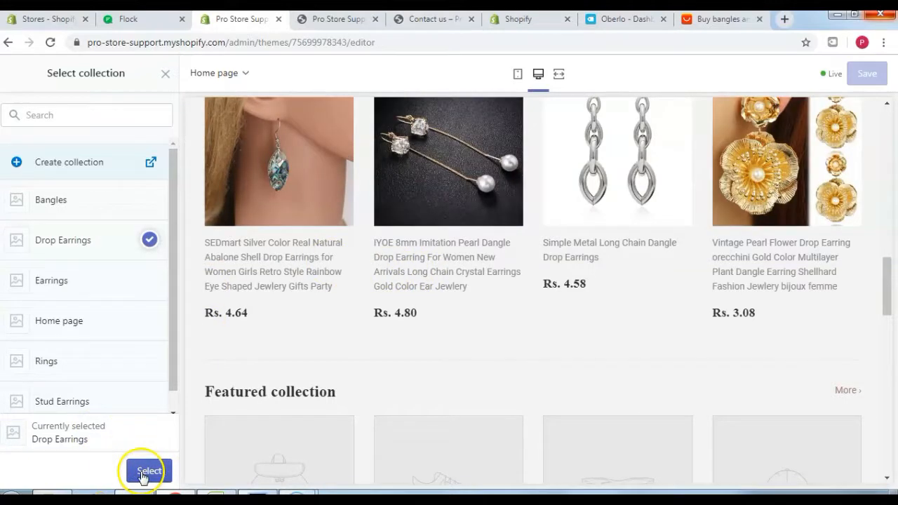
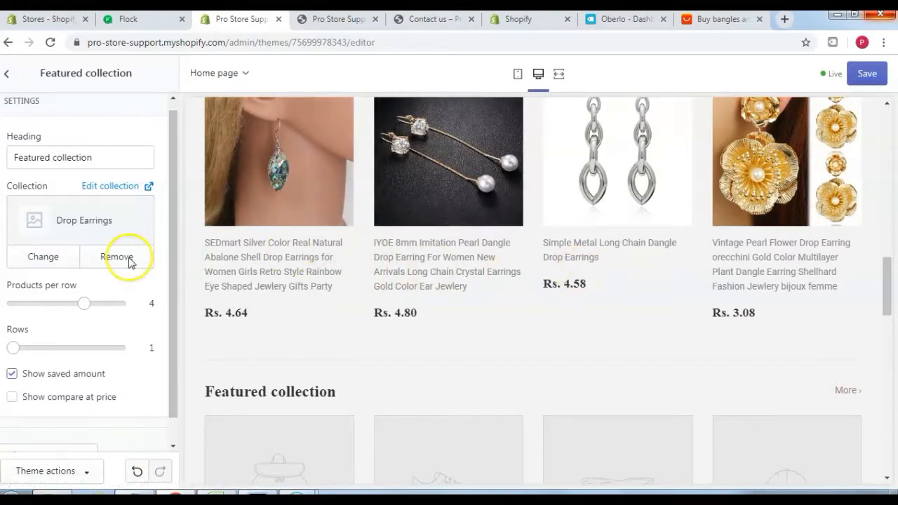
Leave the Drop Earrings featured collection settings for the homepage sections list
drag(174, 264, 196, 139)
click(10, 76)
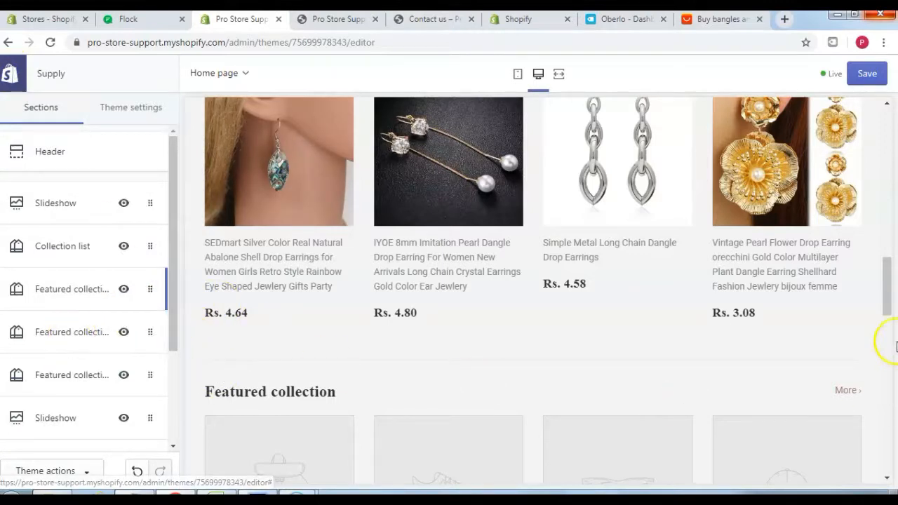
drag(890, 284, 890, 309)
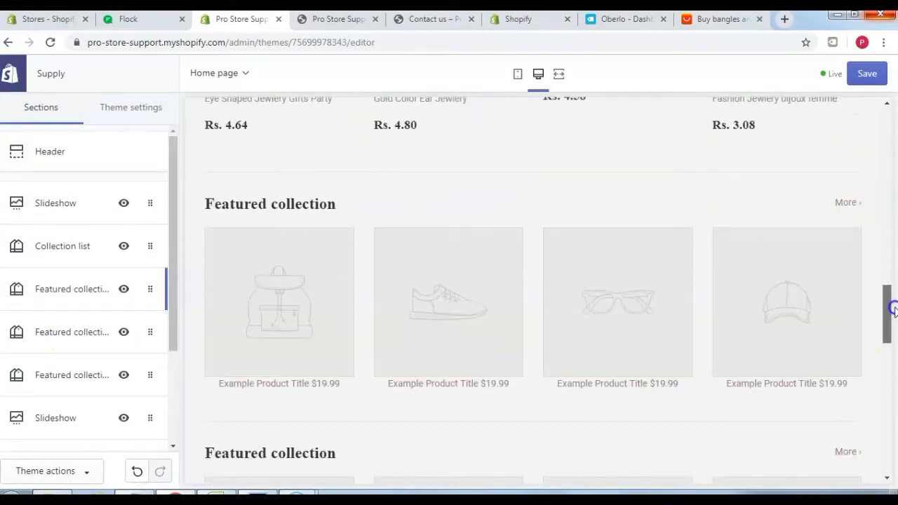
Set the second featured collection section to the Rings collection
click(47, 333)
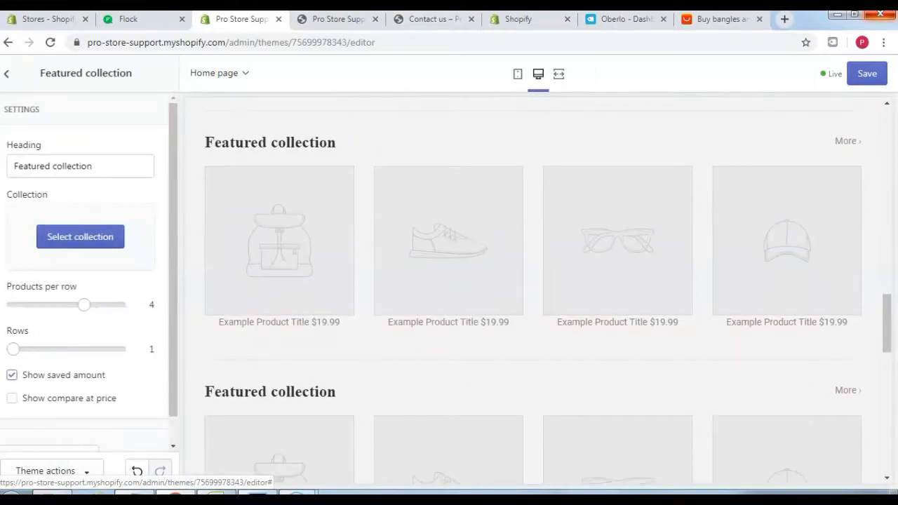
click(87, 239)
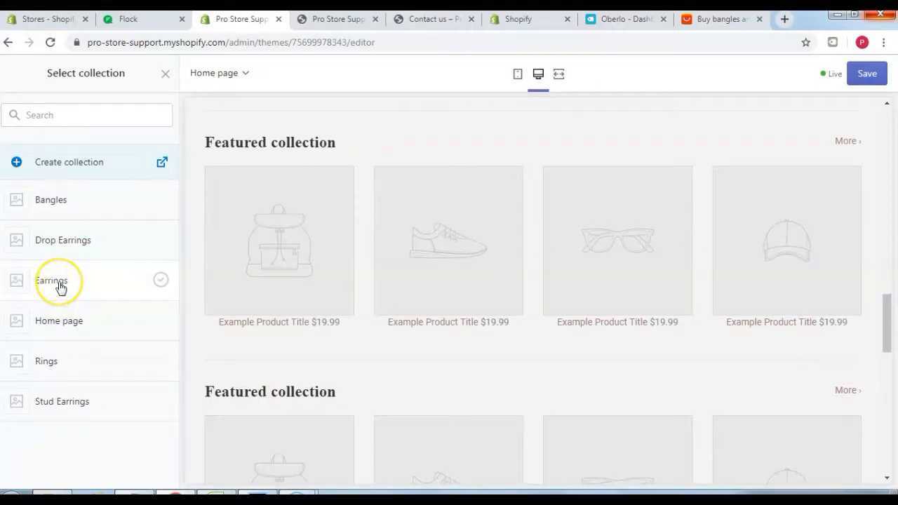
click(80, 244)
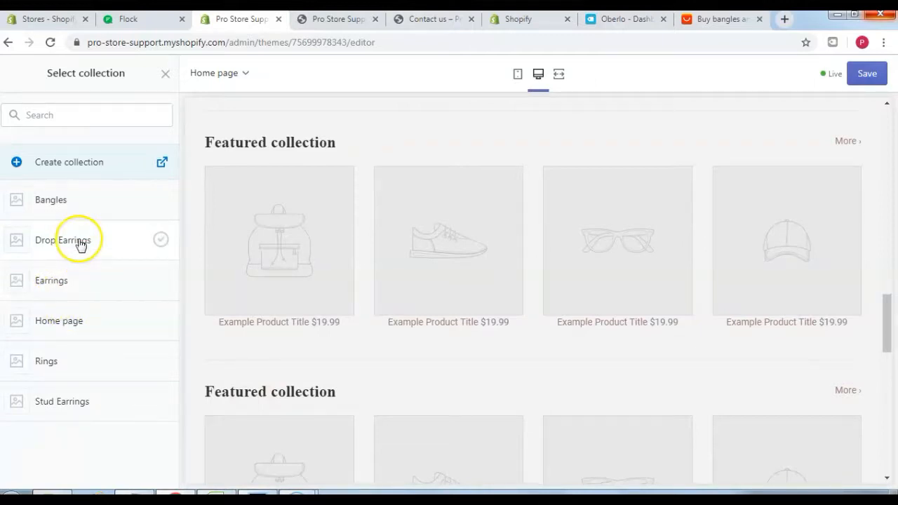
click(75, 247)
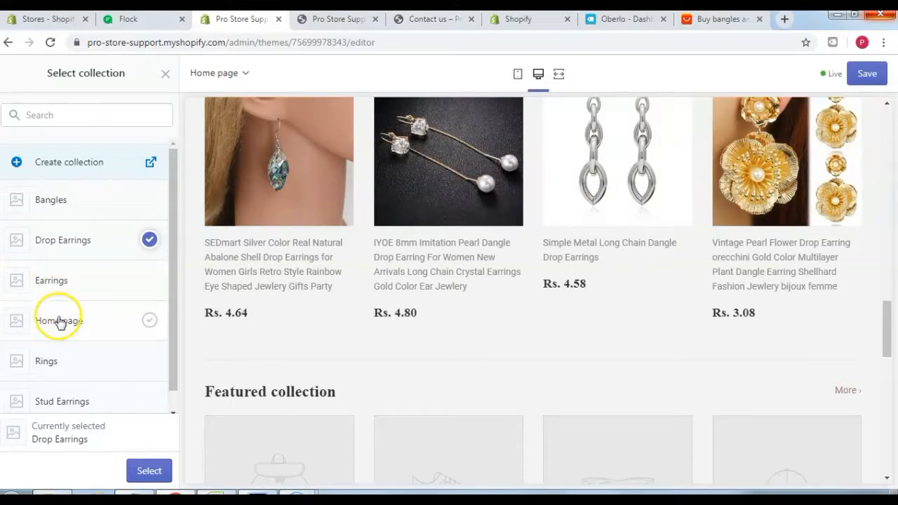
click(51, 362)
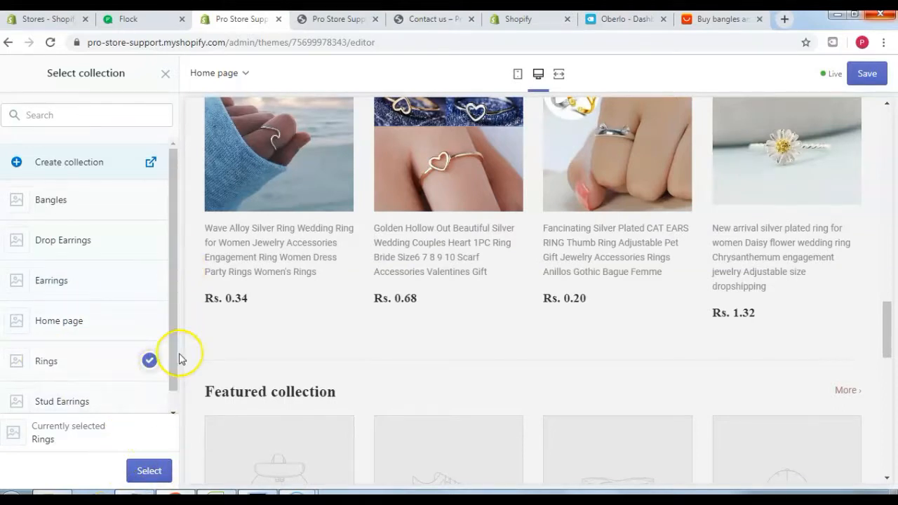
click(141, 472)
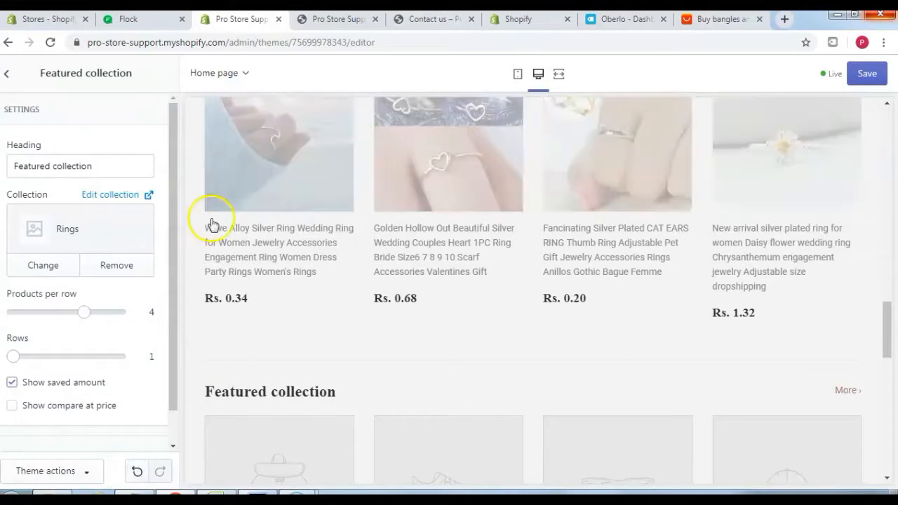
Retitle the section 'Best Rings Of The Week' and save the homepage
click(57, 166)
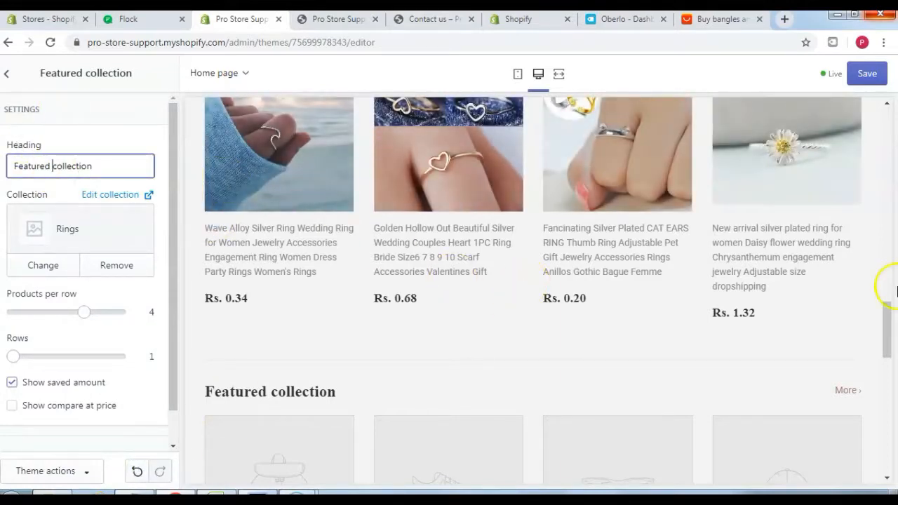
drag(888, 332, 892, 301)
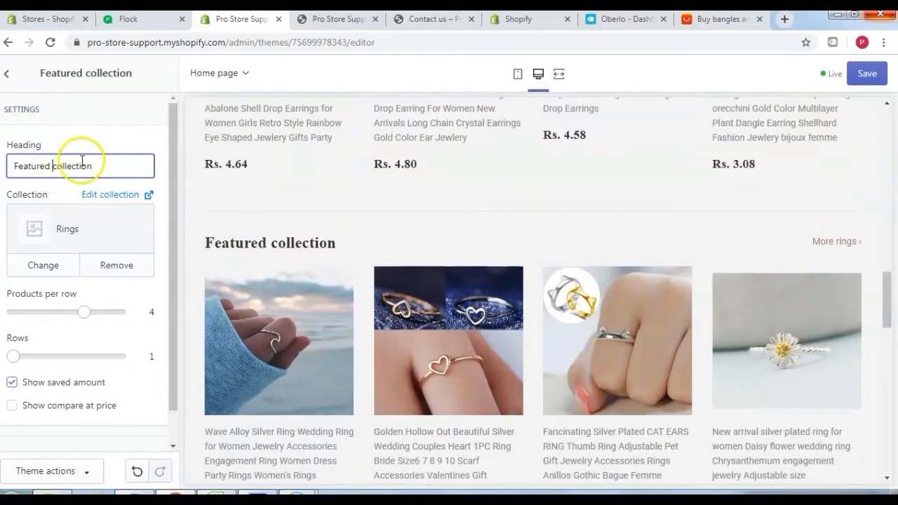
drag(103, 165, 7, 163)
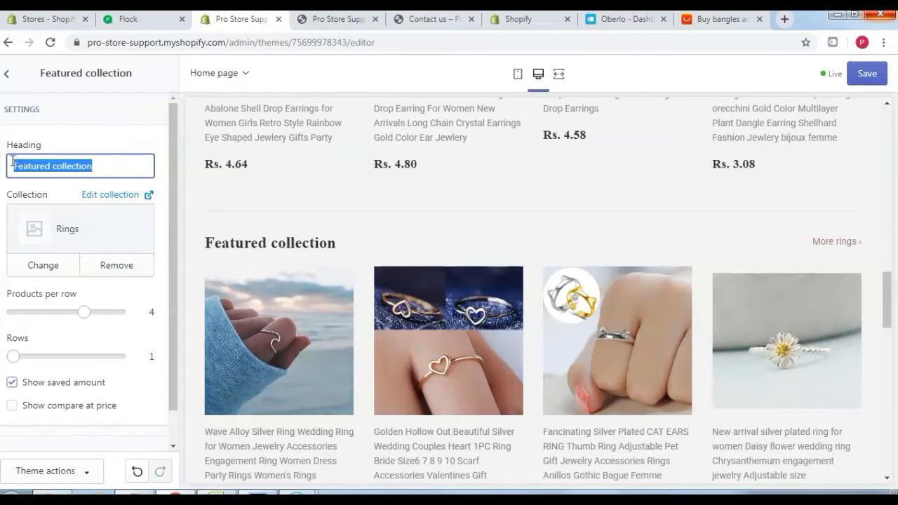
text(T)
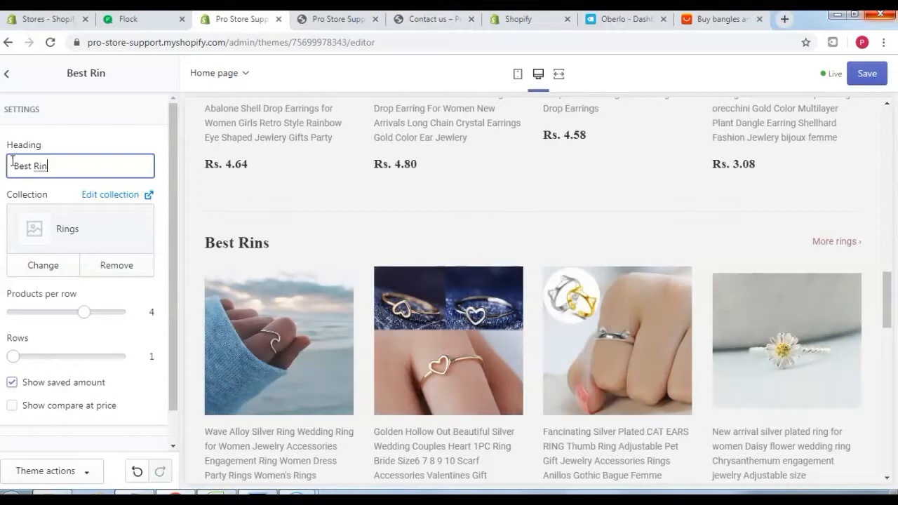
text(s Of The Week)
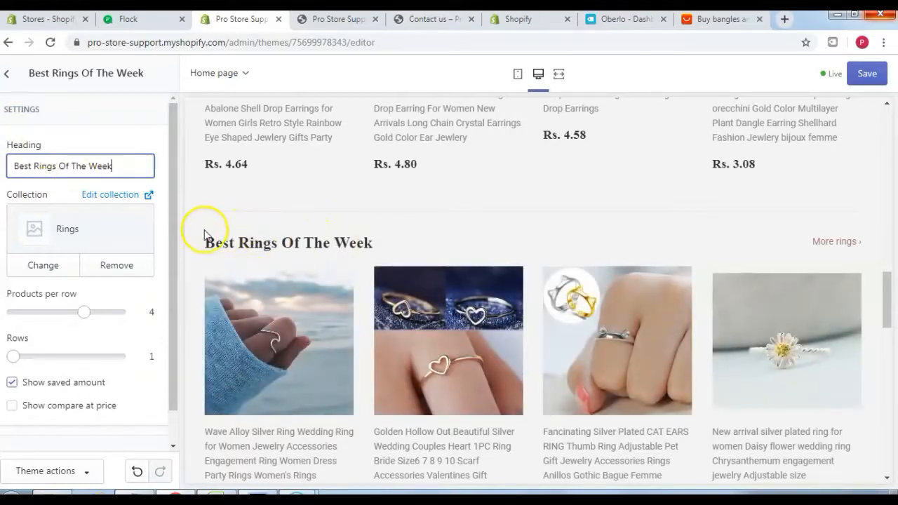
click(868, 73)
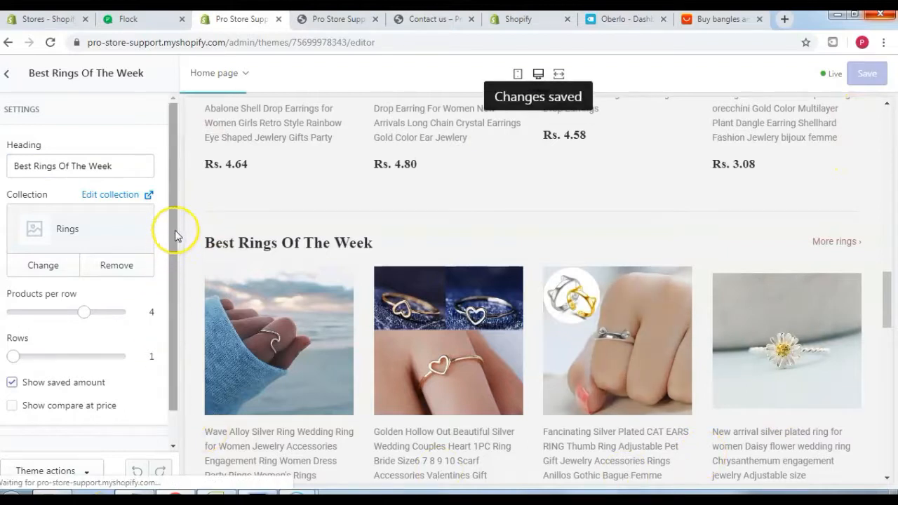
click(9, 75)
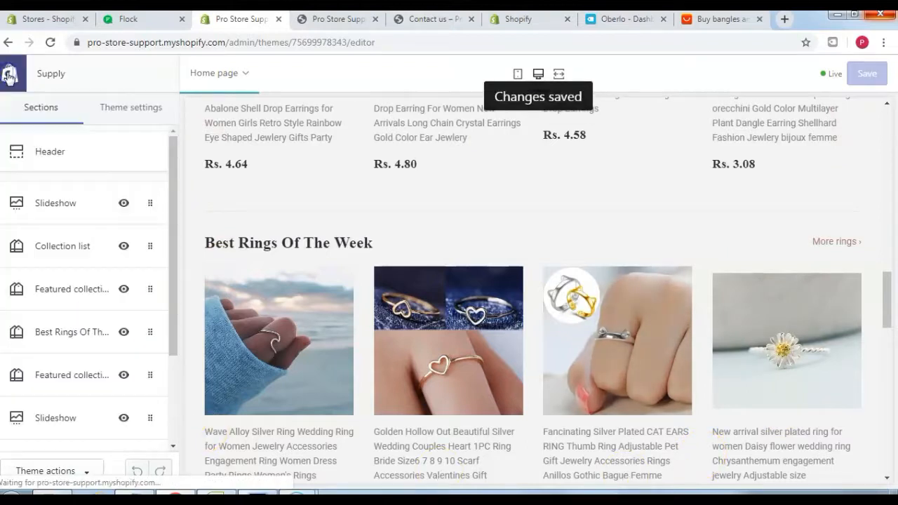
Assign the Stud Earrings collection to the third featured collection section
click(70, 379)
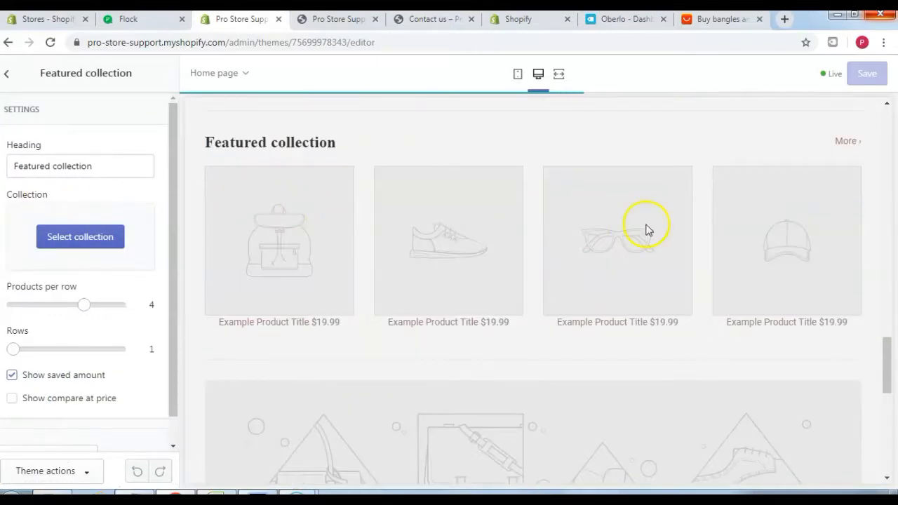
click(86, 237)
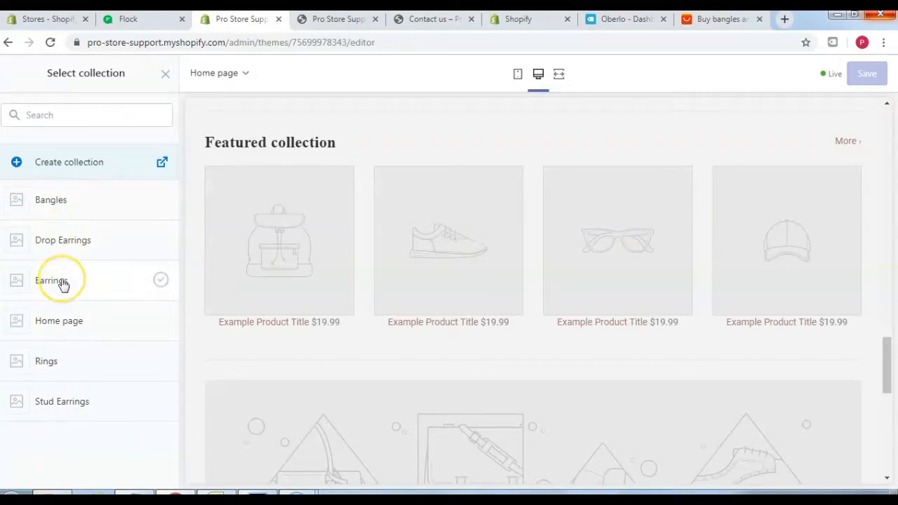
click(57, 405)
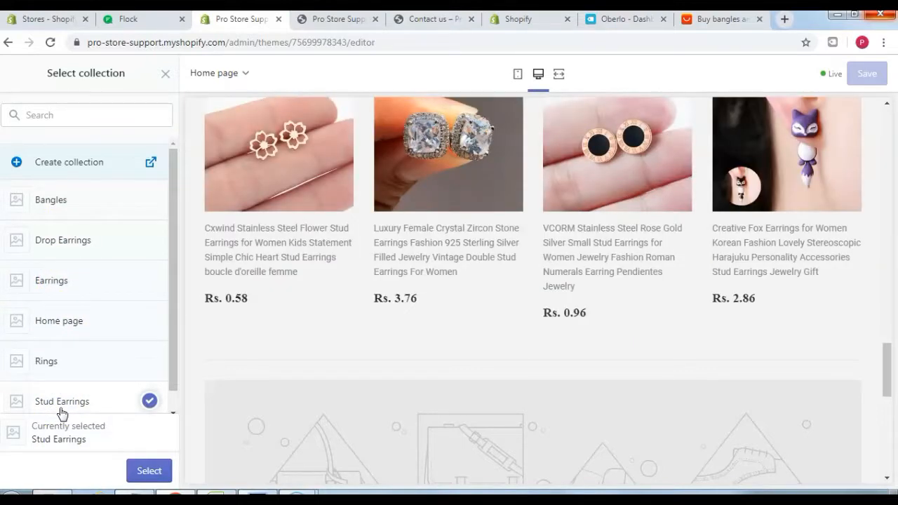
click(149, 471)
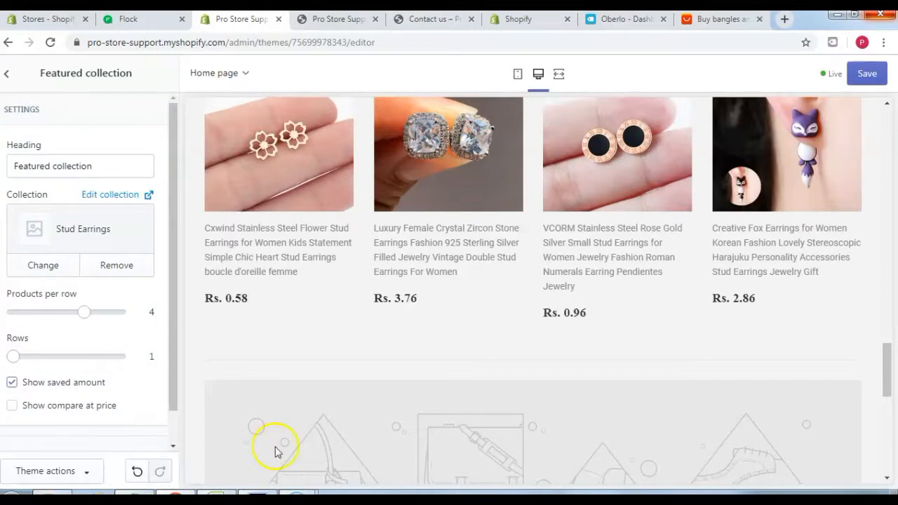
drag(884, 363, 893, 410)
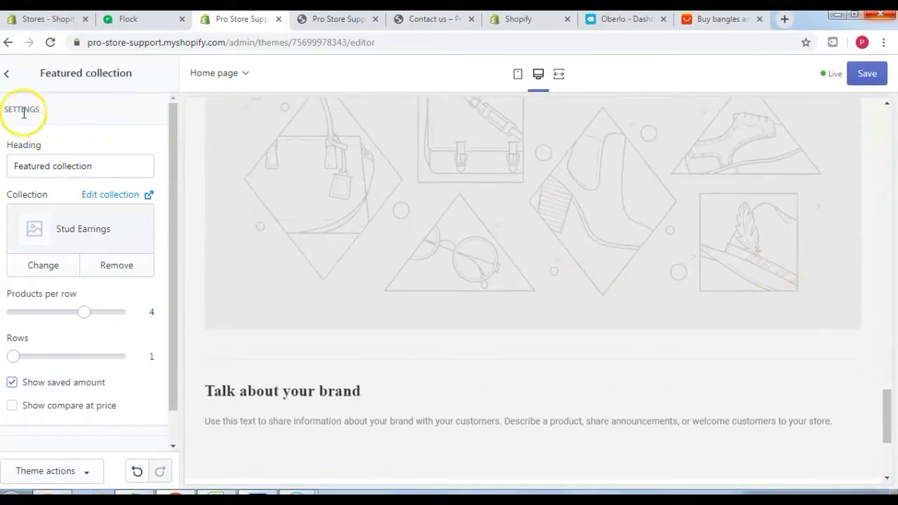
click(9, 77)
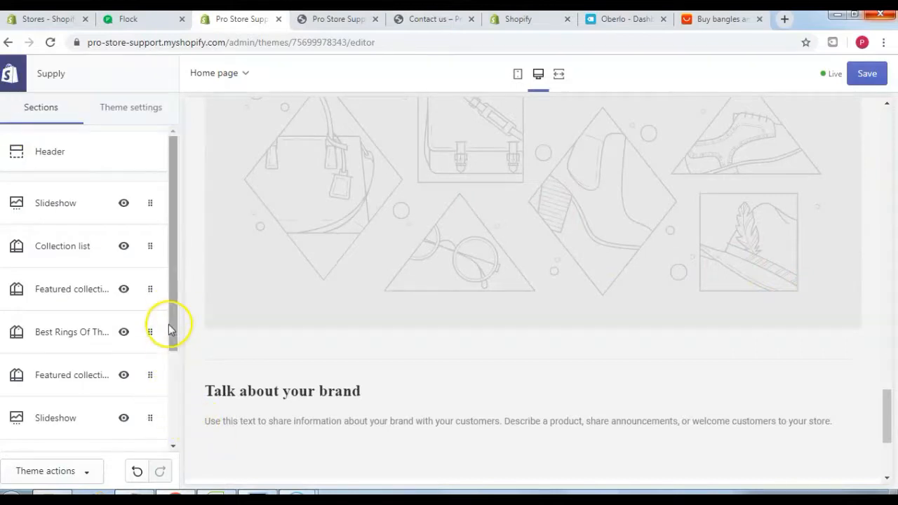
Check the lower slideshow's settings, then return to the sections list
drag(173, 306, 168, 388)
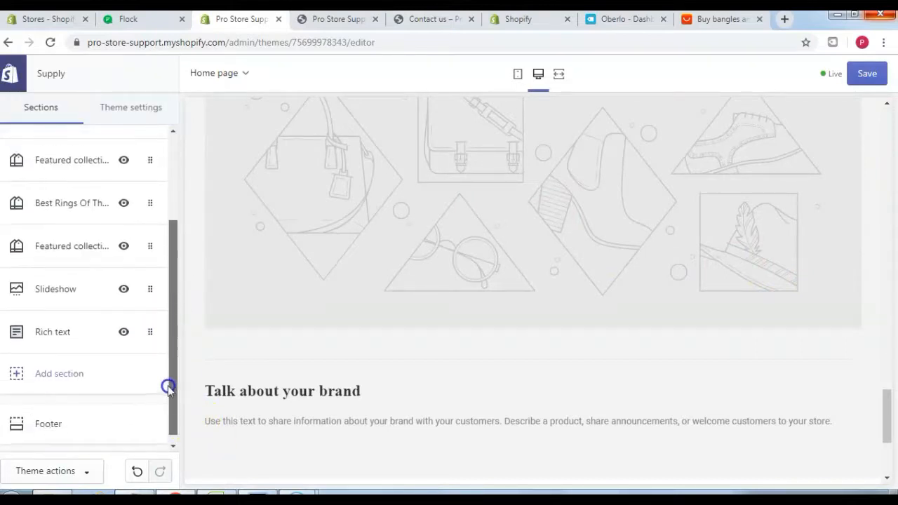
click(46, 289)
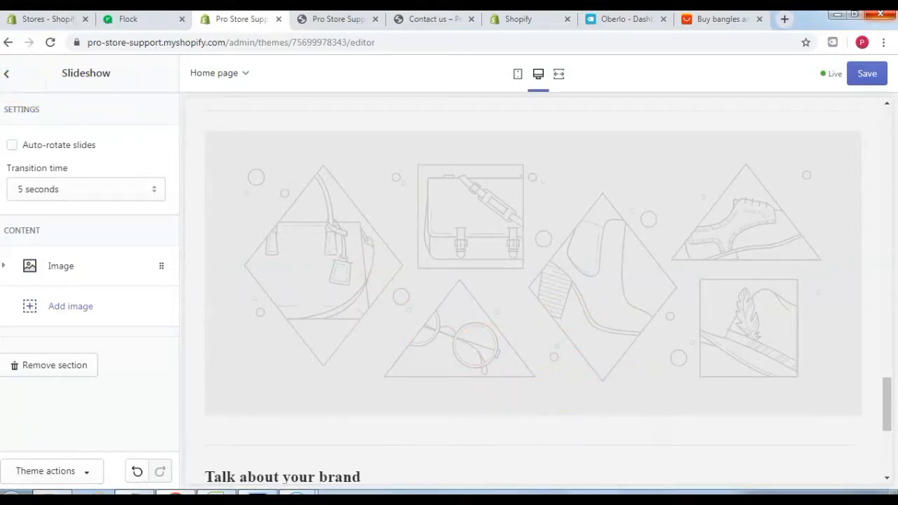
click(10, 75)
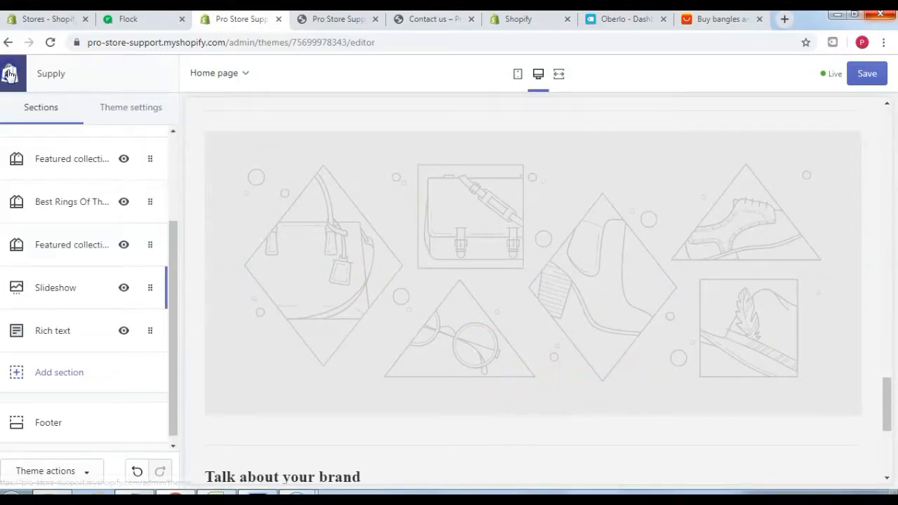
Replace the rich text heading and body paragraph, save, and view the live storefront
click(64, 330)
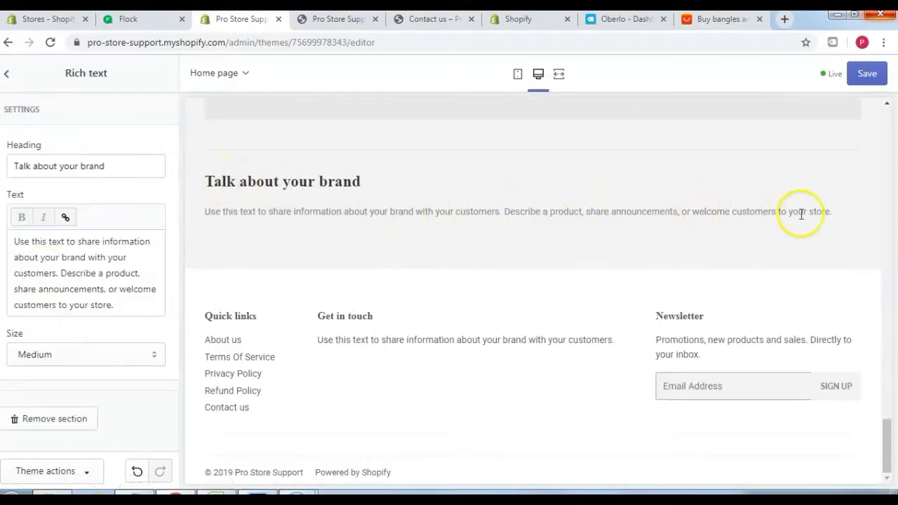
triple_click(120, 167)
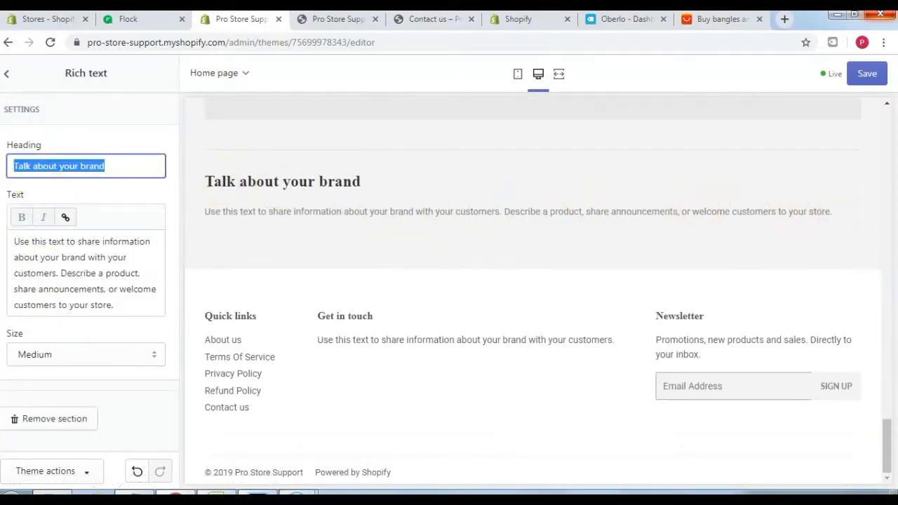
text(Welcome To Our Store)
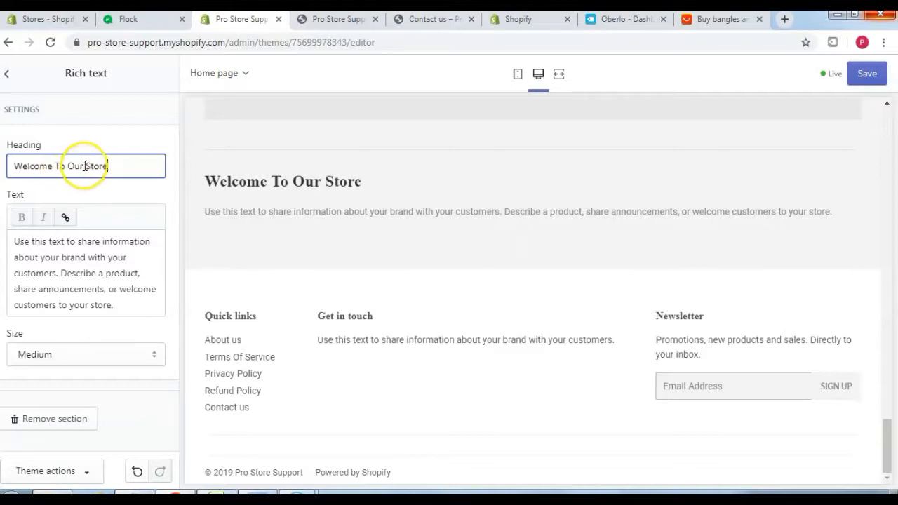
click(64, 241)
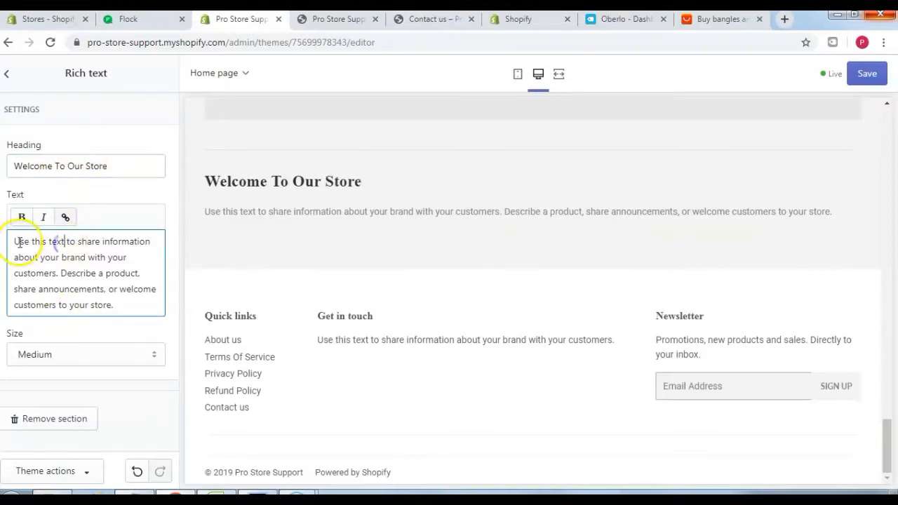
drag(15, 243, 121, 302)
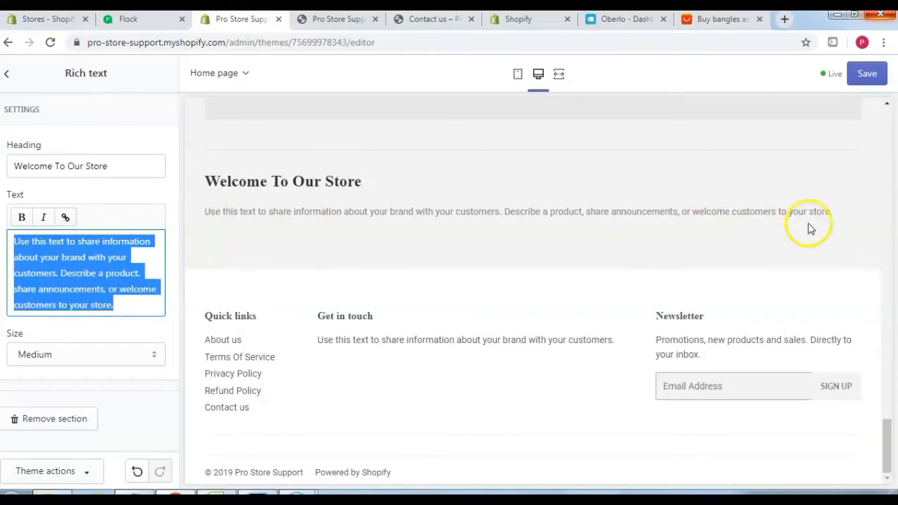
click(866, 74)
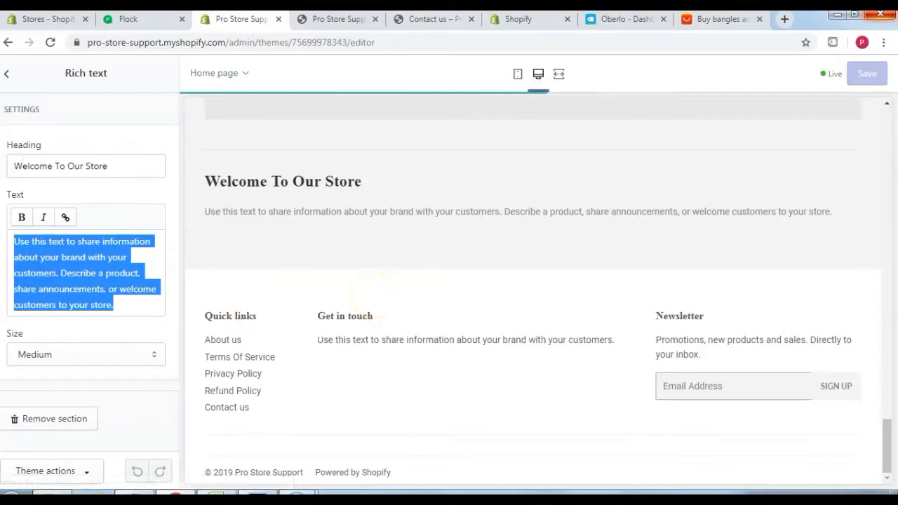
click(342, 19)
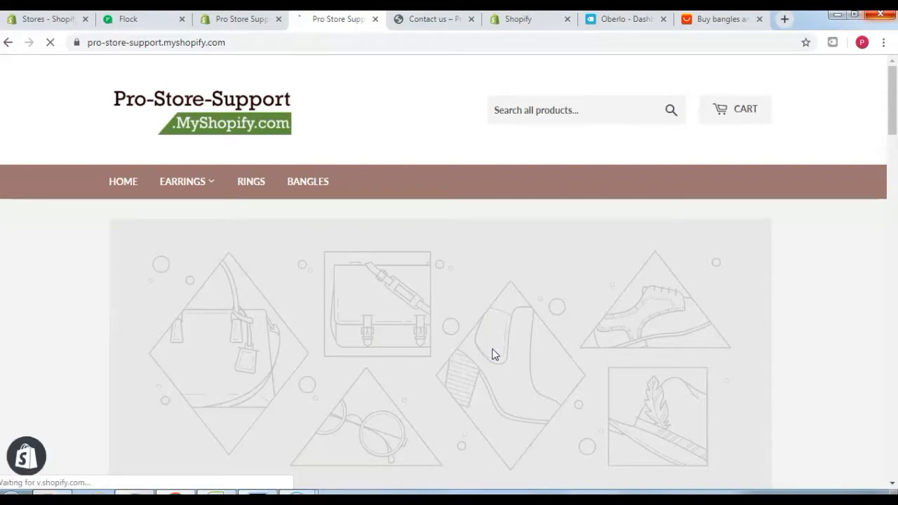
click(473, 387)
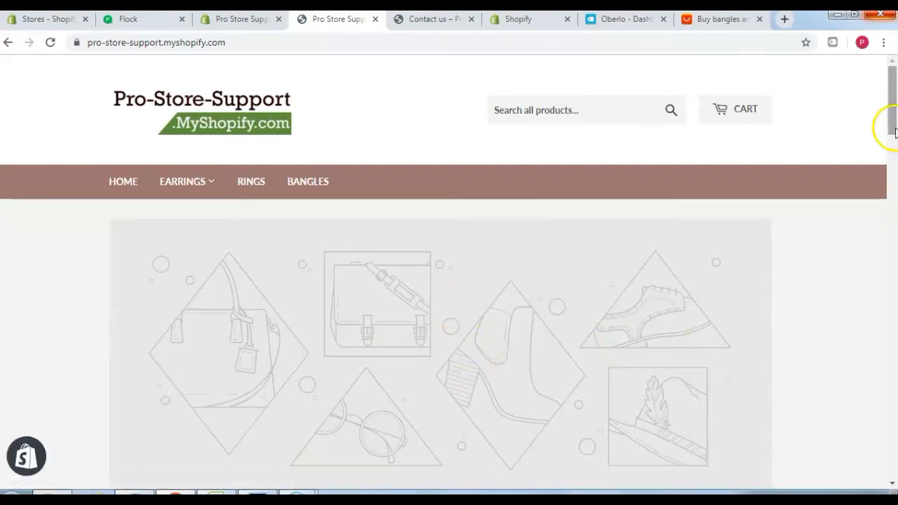
drag(895, 105, 893, 188)
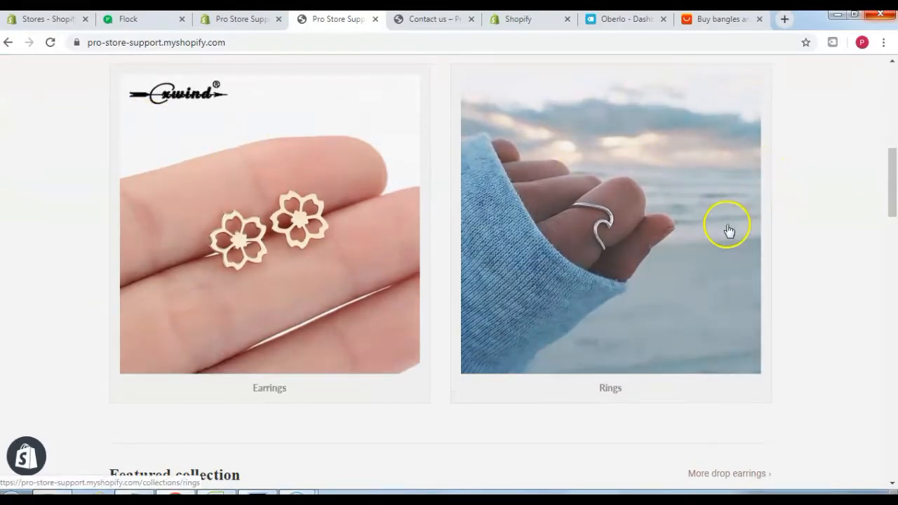
drag(888, 185, 891, 235)
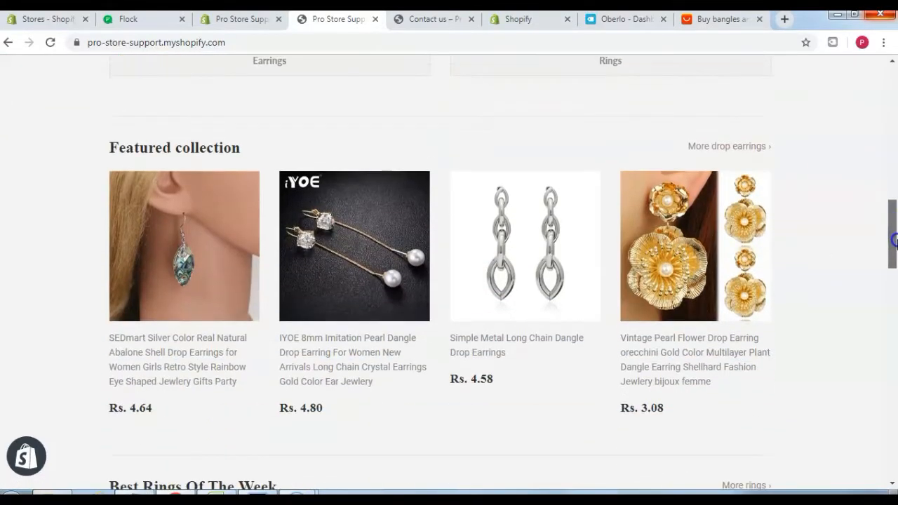
drag(893, 221, 893, 279)
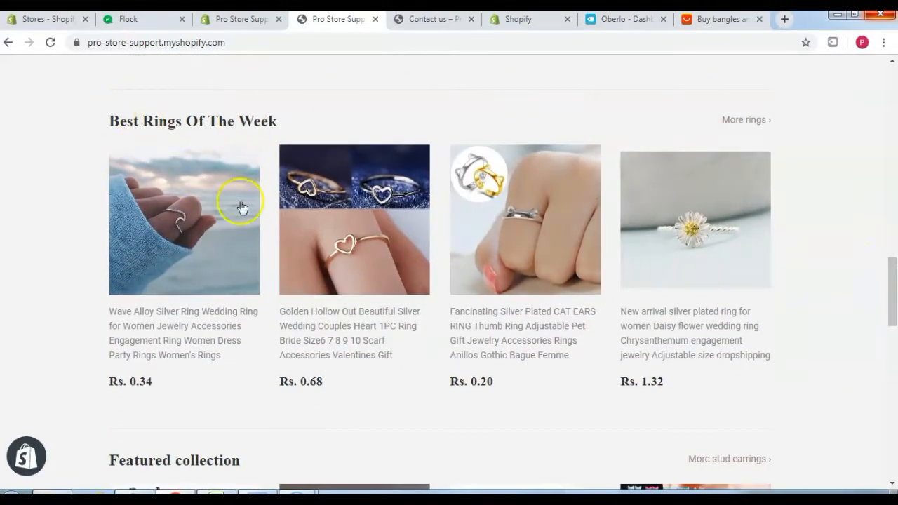
drag(889, 297, 894, 341)
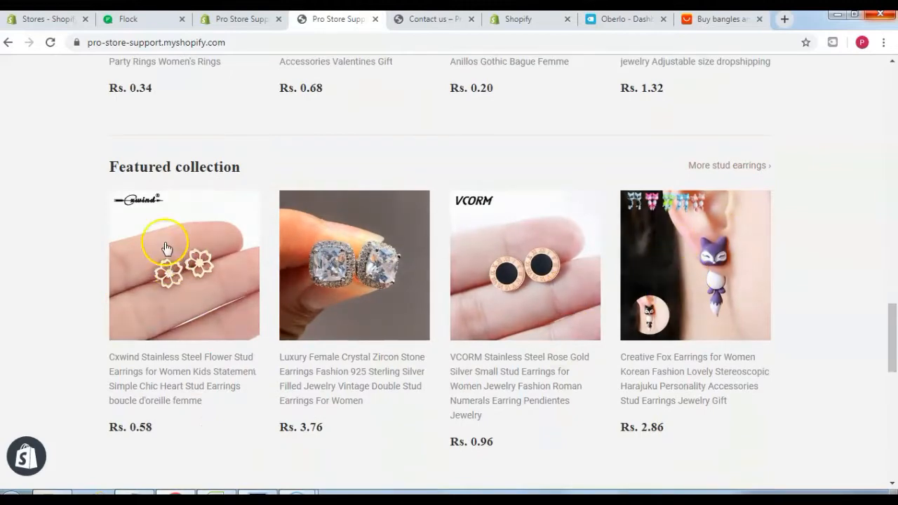
drag(109, 167, 233, 167)
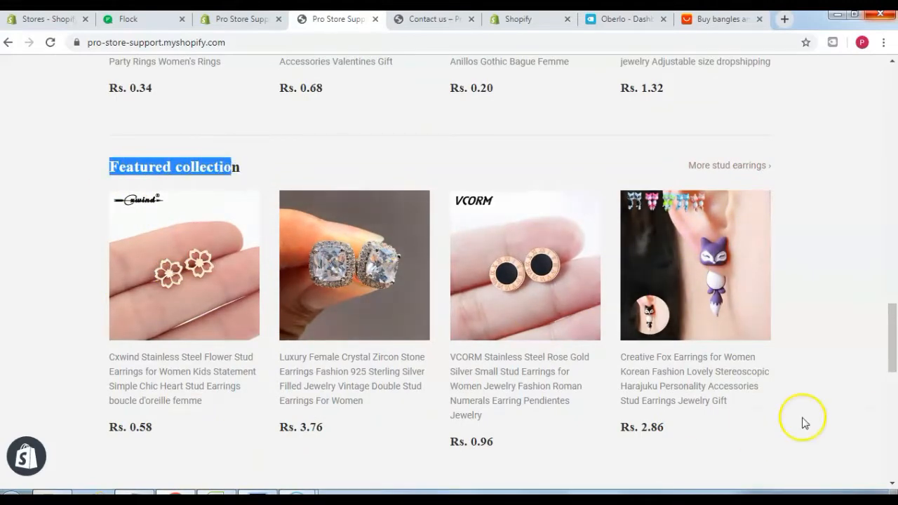
drag(891, 325, 894, 411)
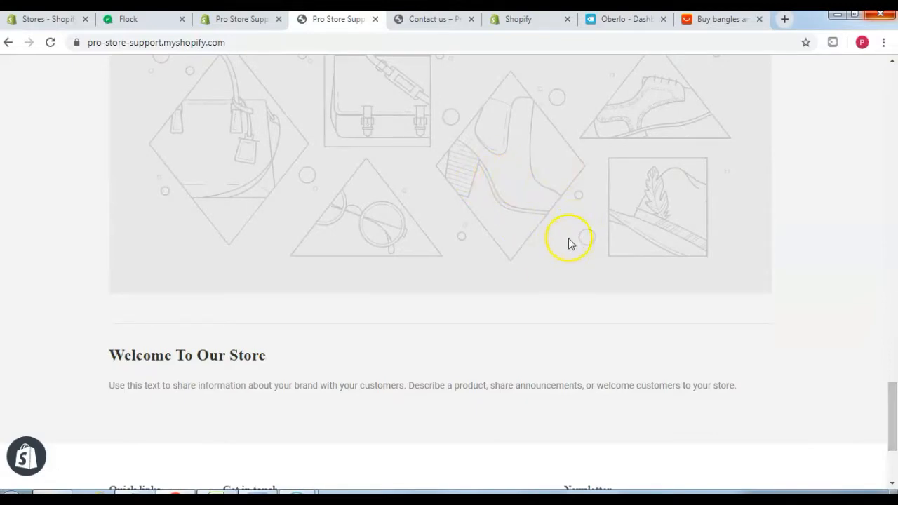
drag(892, 438, 894, 257)
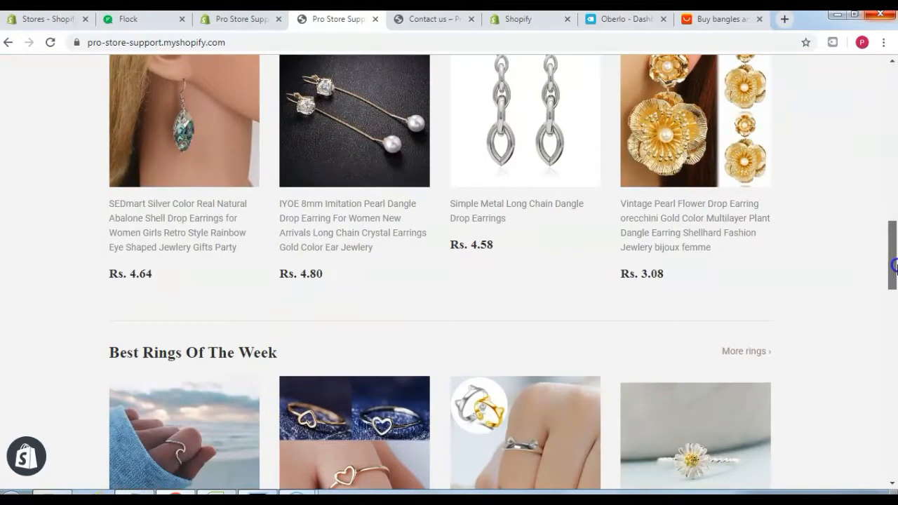
click(516, 205)
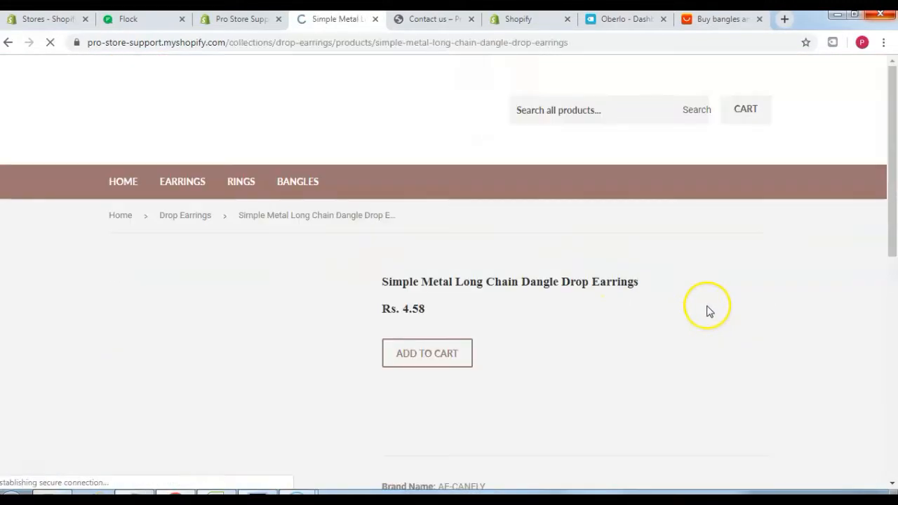
drag(891, 154, 894, 198)
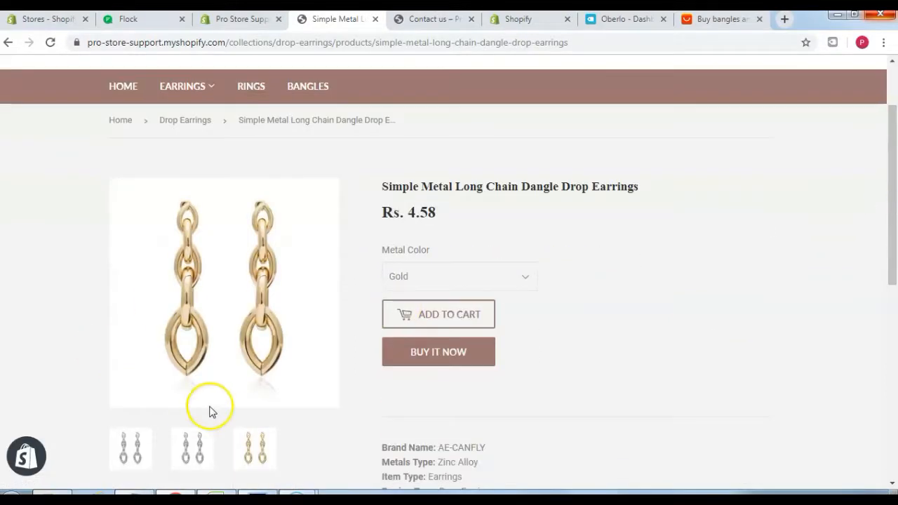
click(190, 446)
click(126, 454)
click(490, 278)
click(396, 307)
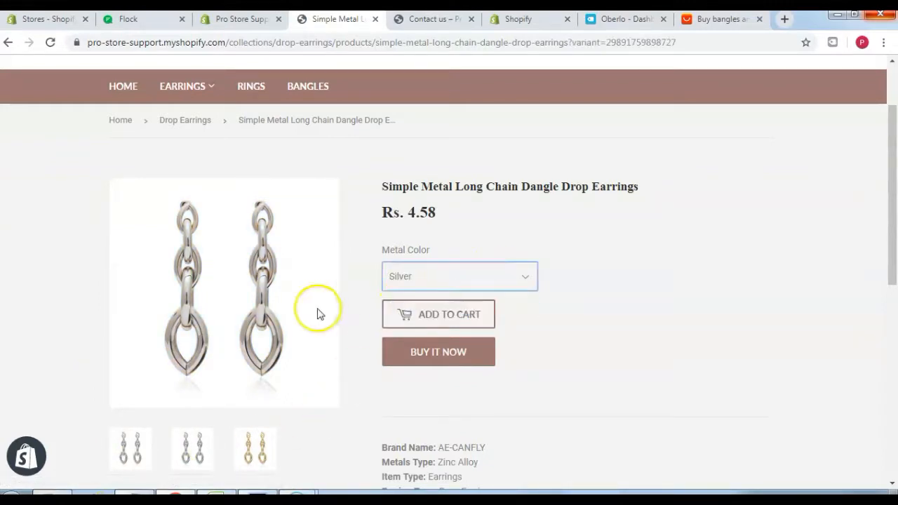
click(500, 279)
click(414, 297)
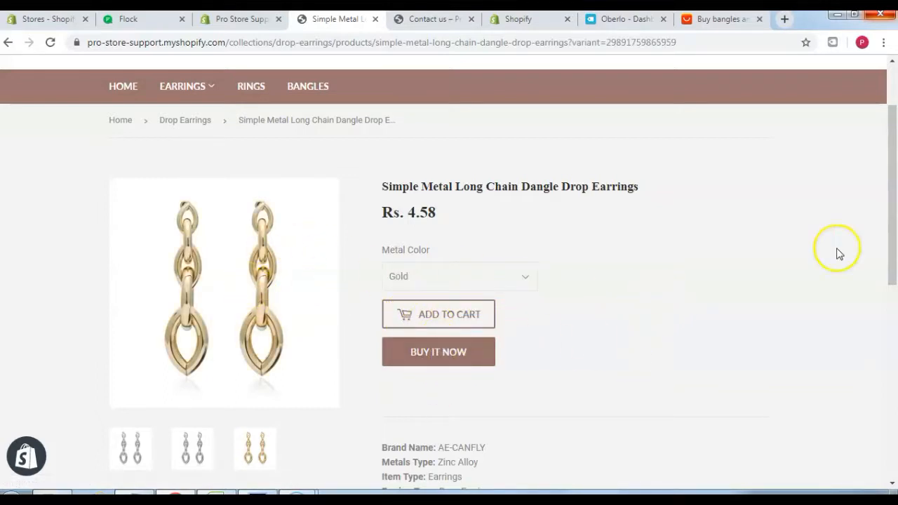
drag(894, 223, 889, 394)
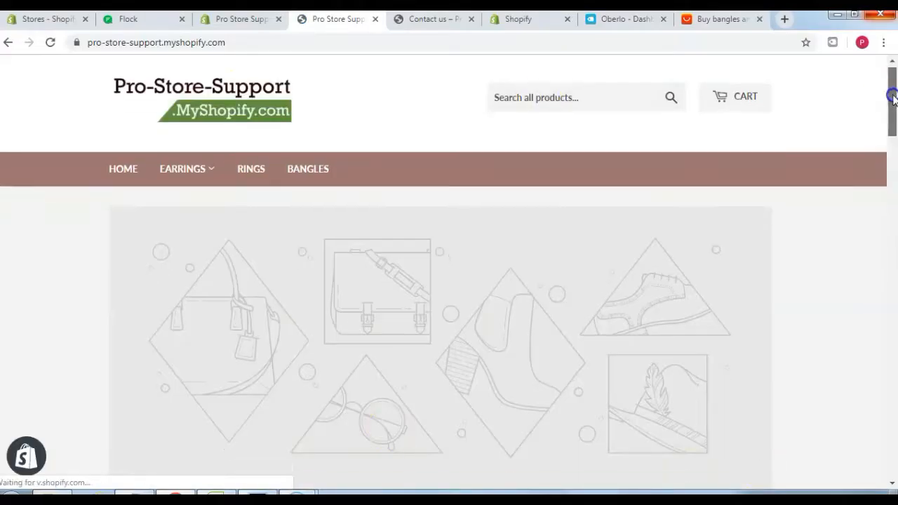
scroll(599, 291, down, 3)
drag(893, 146, 893, 121)
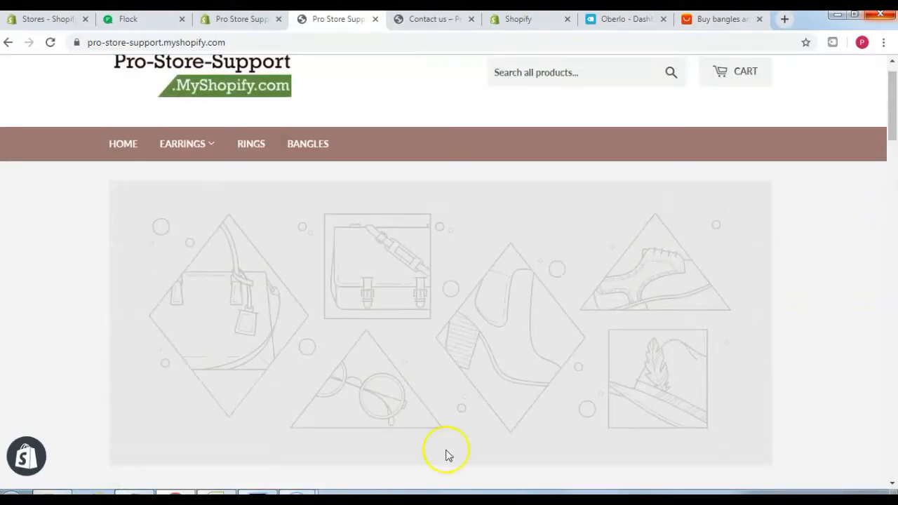
Close the Buy bangles, Oberlo and extra Shopify tabs, ending on the Contact us tab
click(759, 19)
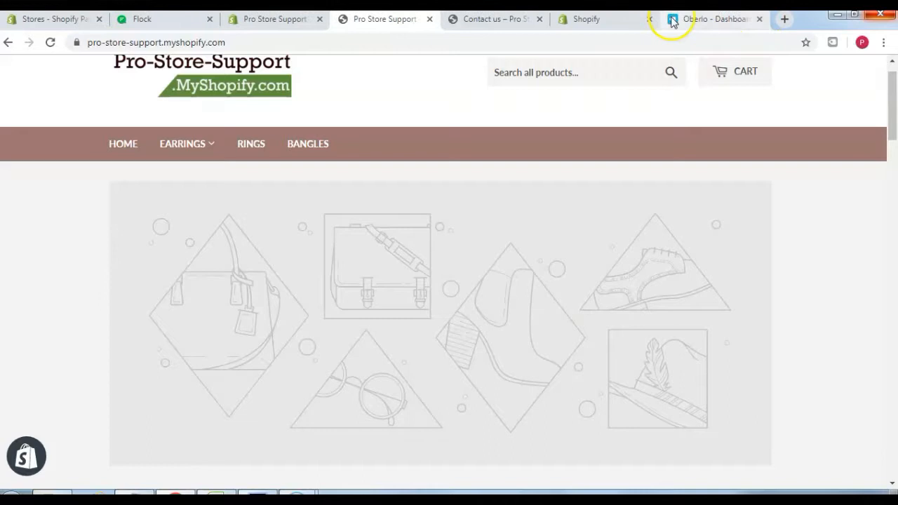
middle_click(720, 21)
click(761, 19)
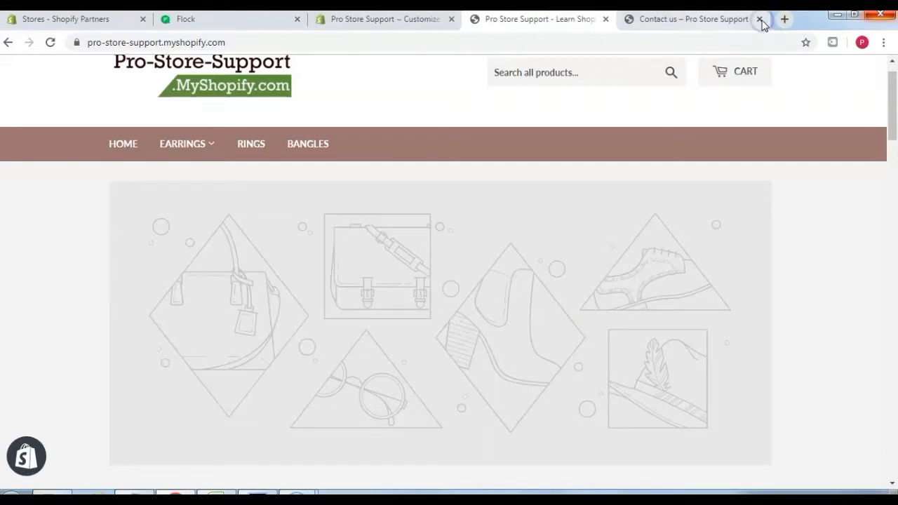
click(699, 21)
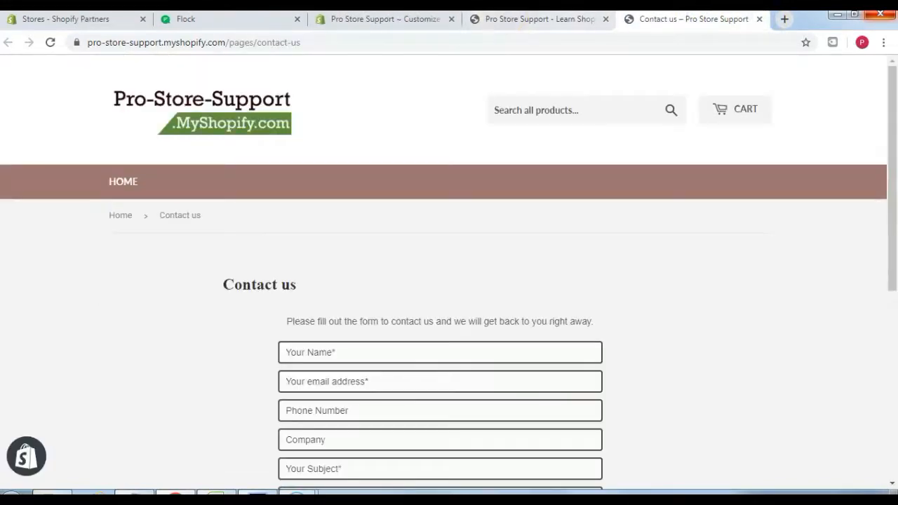
click(544, 19)
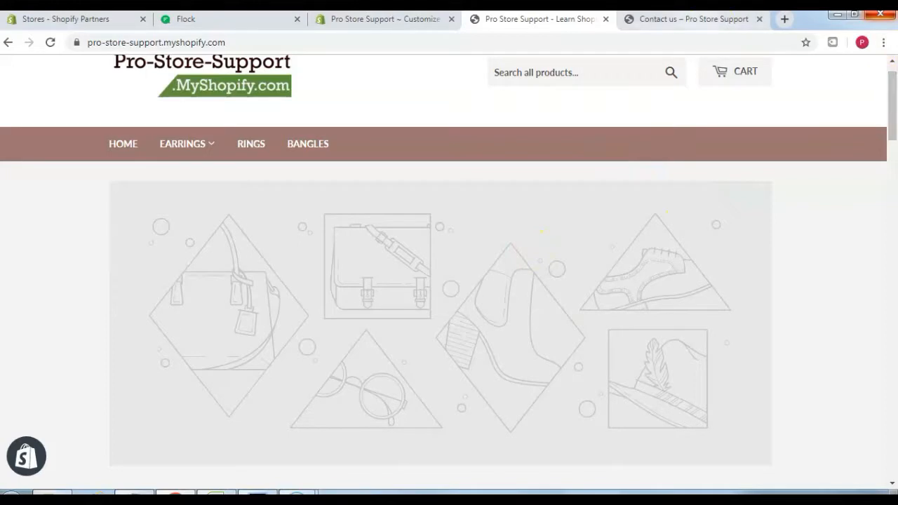
click(686, 21)
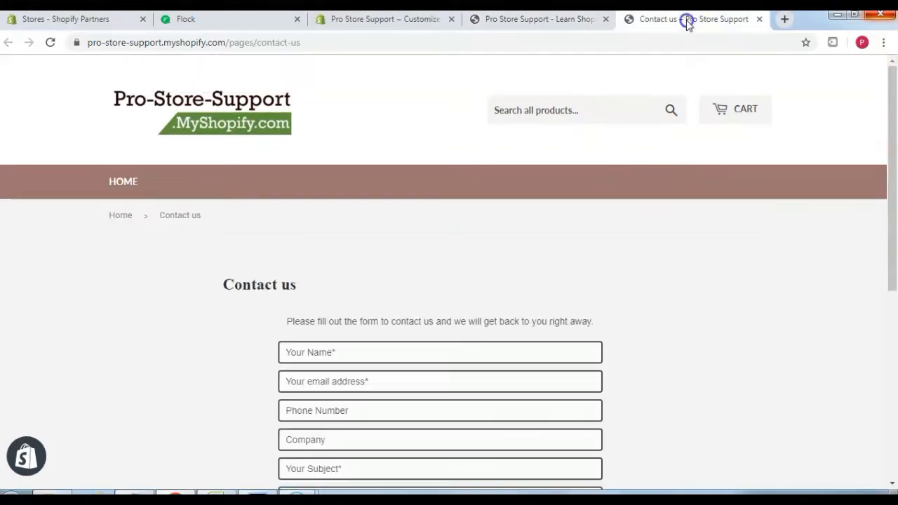
click(563, 41)
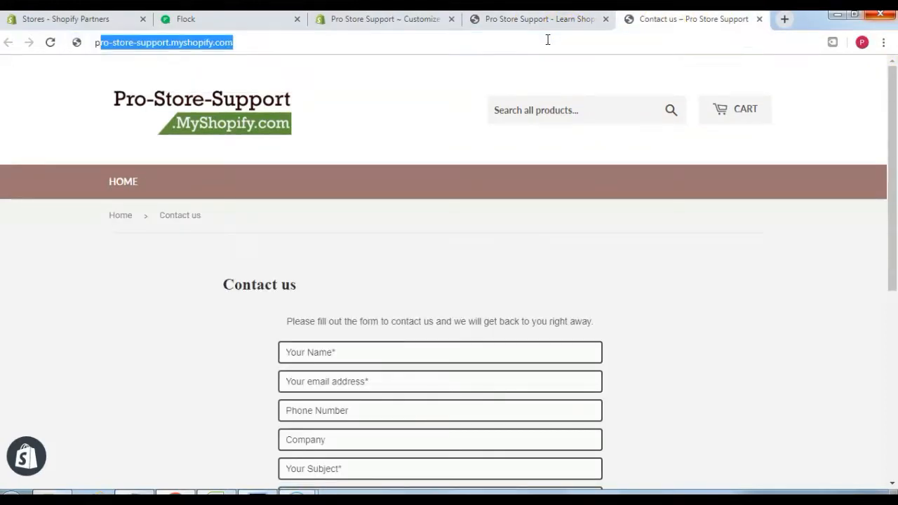
Load pexels.com in the Contact us tab and browse its free photos
text(pexels.com)
key(Return)
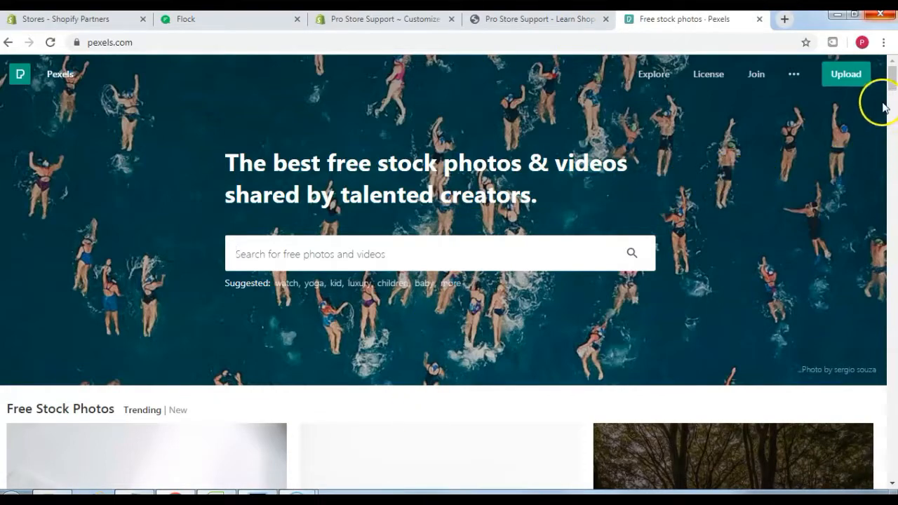
drag(893, 79, 894, 403)
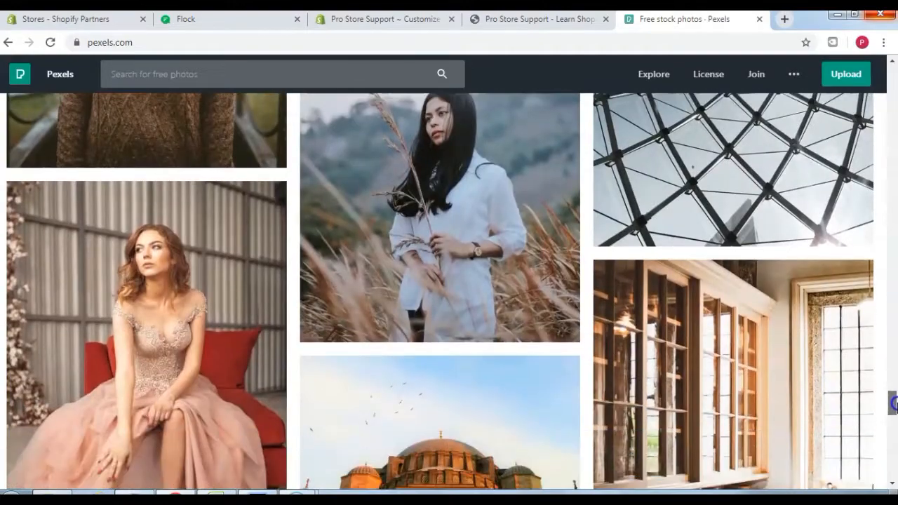
drag(894, 244, 895, 202)
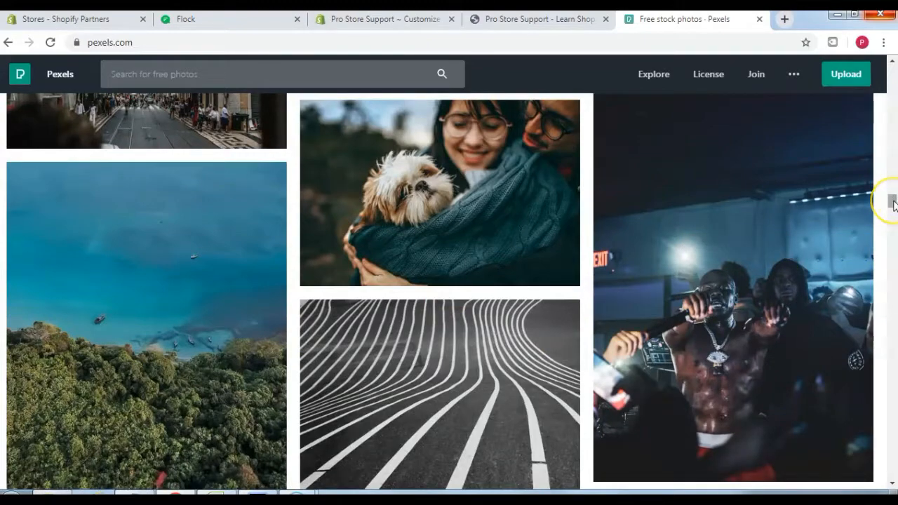
drag(894, 204, 893, 70)
click(388, 197)
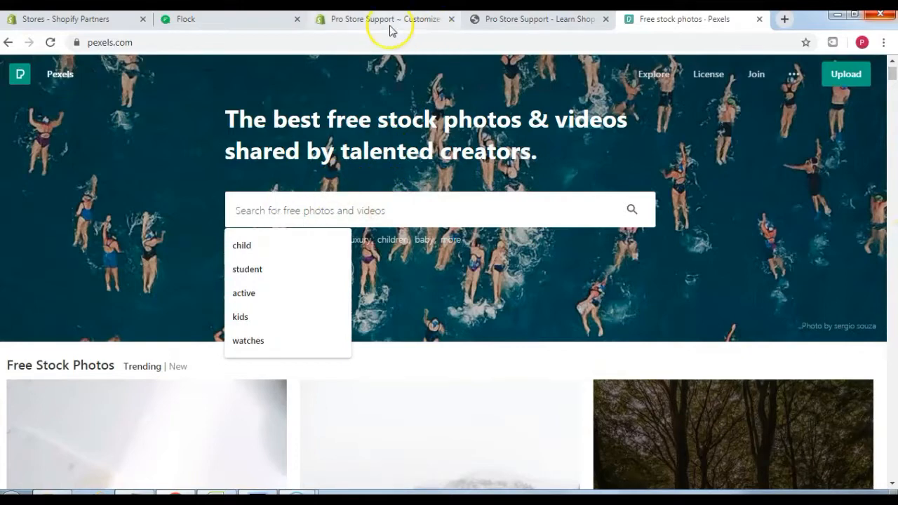
Glance at the theme customizer and storefront tabs, then return to Pexels
click(411, 21)
click(509, 21)
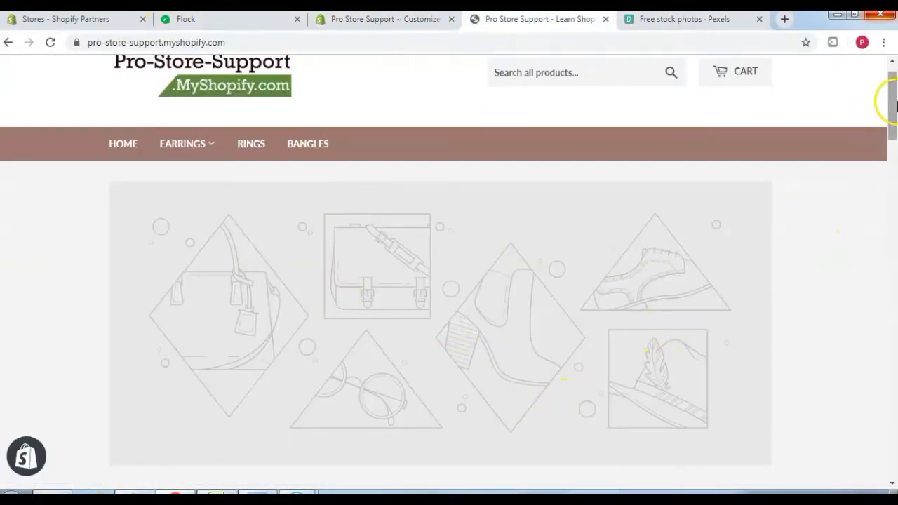
mouse_move(892, 105)
mouse_down()
mouse_move(890, 411)
mouse_move(891, 98)
mouse_up()
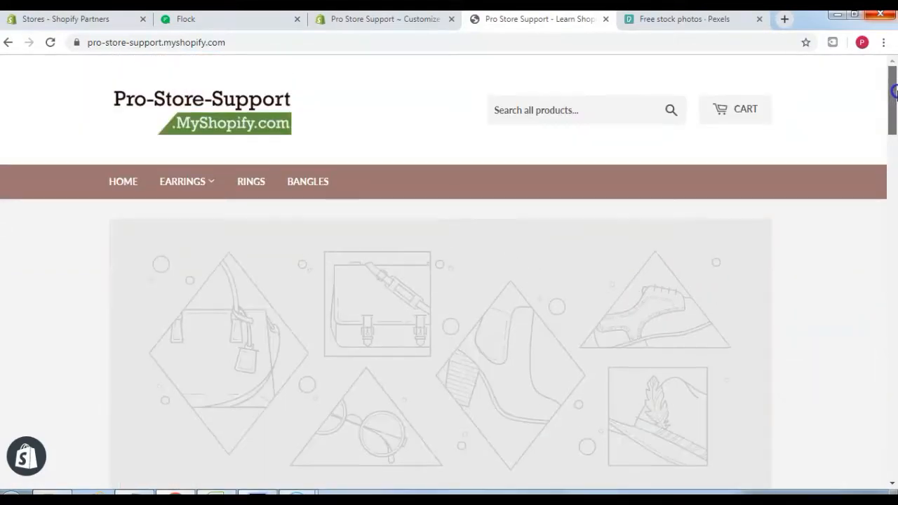
click(663, 23)
Search Pexels for 'earrings' and save the blue tassel earrings photo at Large size
text(ear)
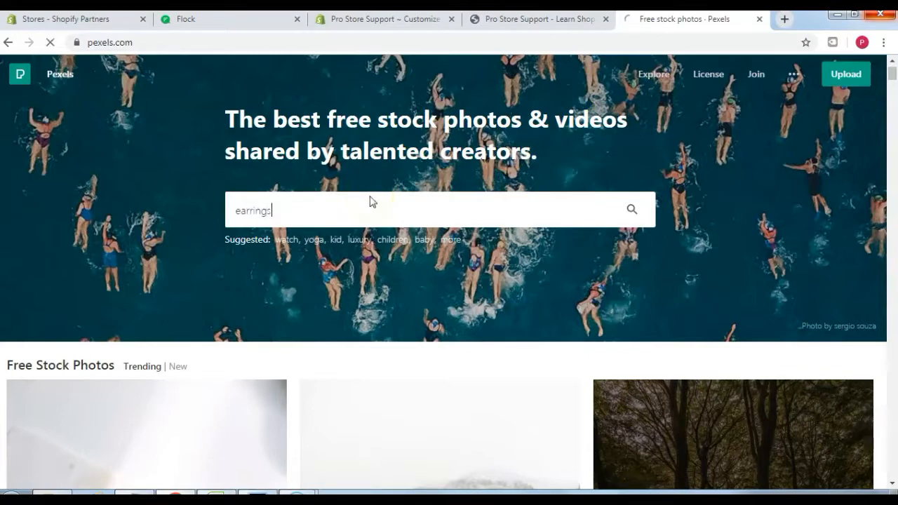
text(rings)
key(Return)
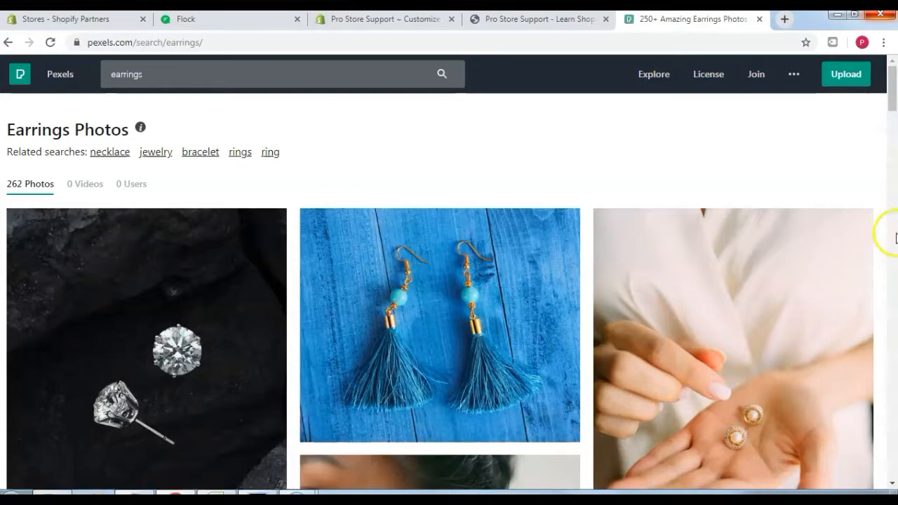
drag(892, 77, 893, 86)
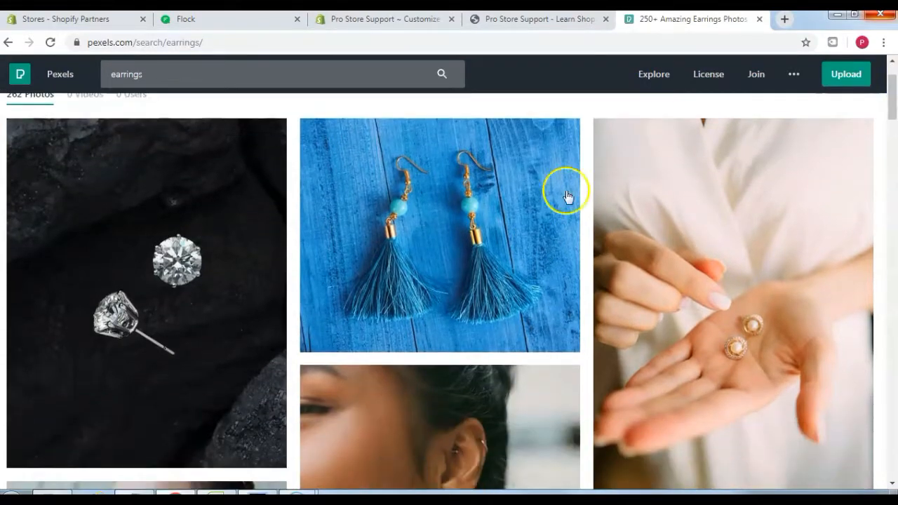
click(473, 199)
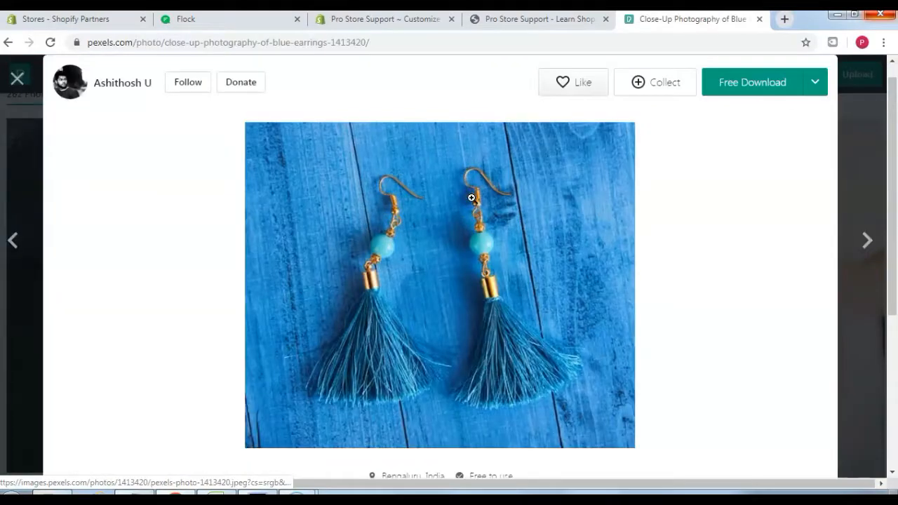
click(818, 81)
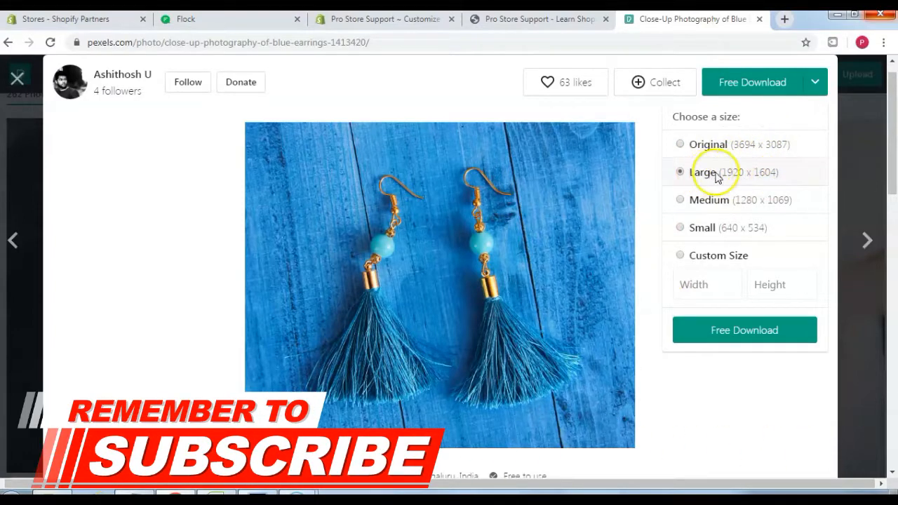
click(758, 328)
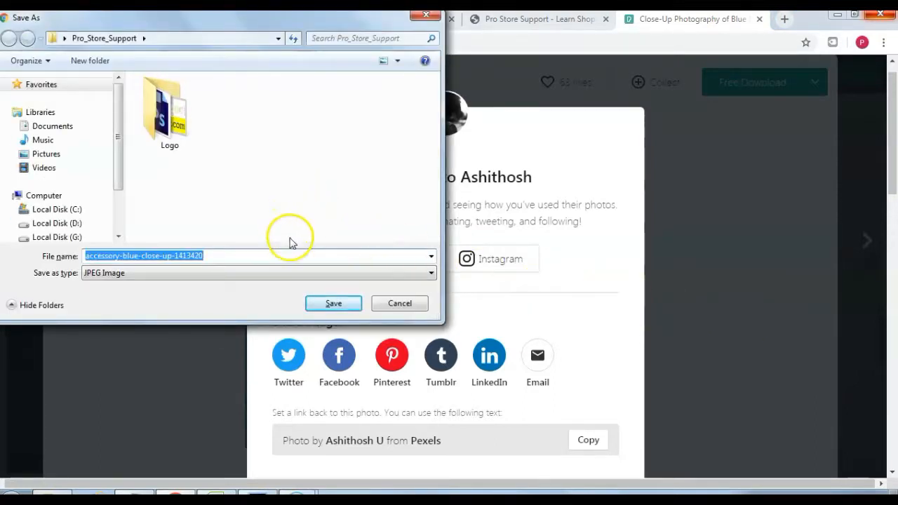
click(337, 304)
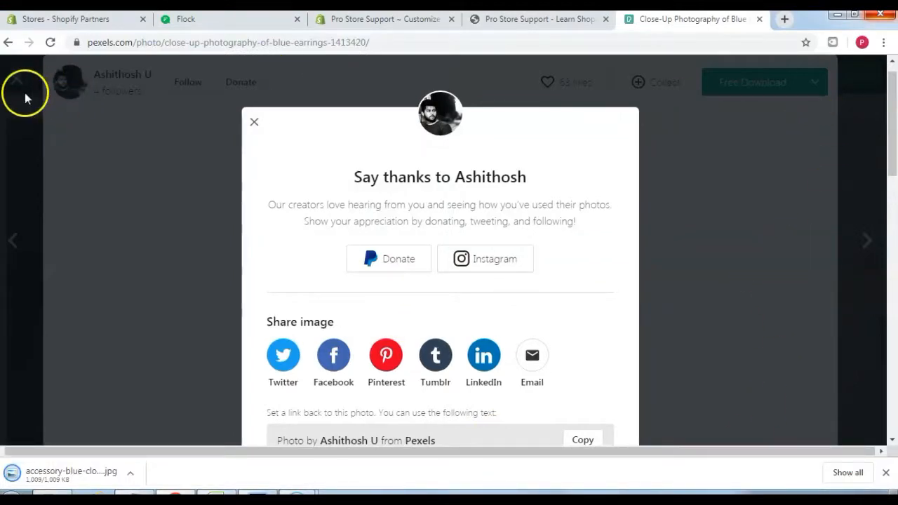
click(254, 122)
click(16, 81)
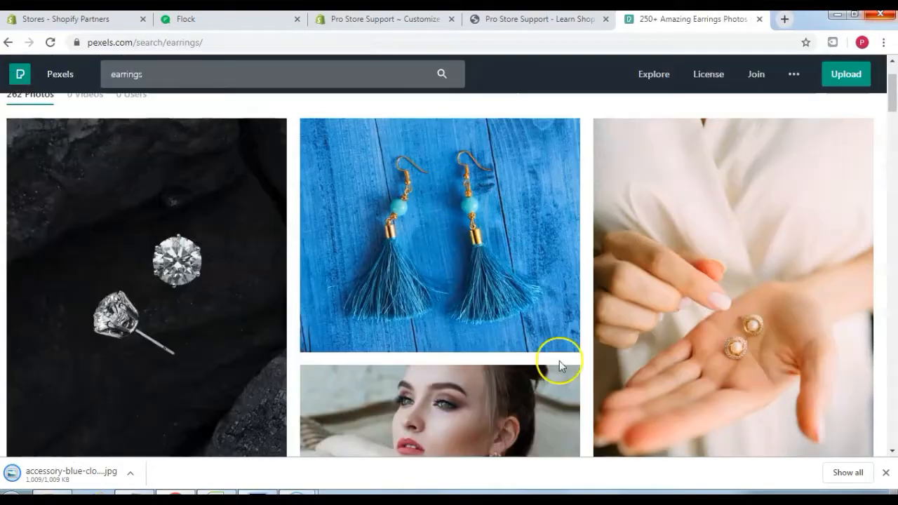
Save the red-top woman with square earrings photo at Large size to Pro_Store_Support
drag(895, 97, 894, 132)
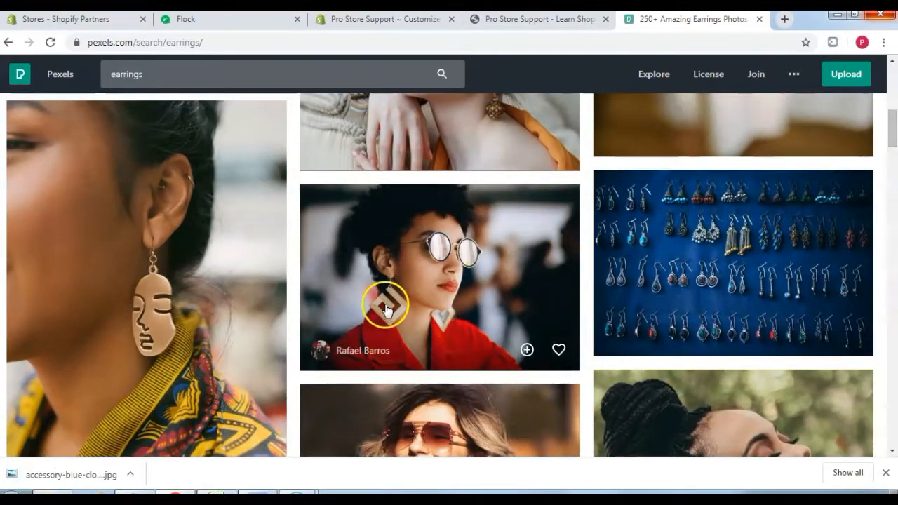
click(485, 277)
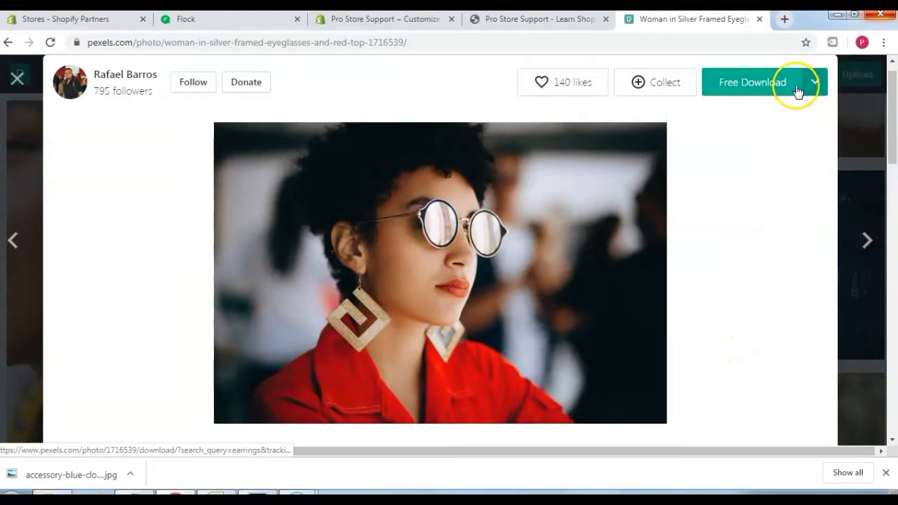
click(818, 85)
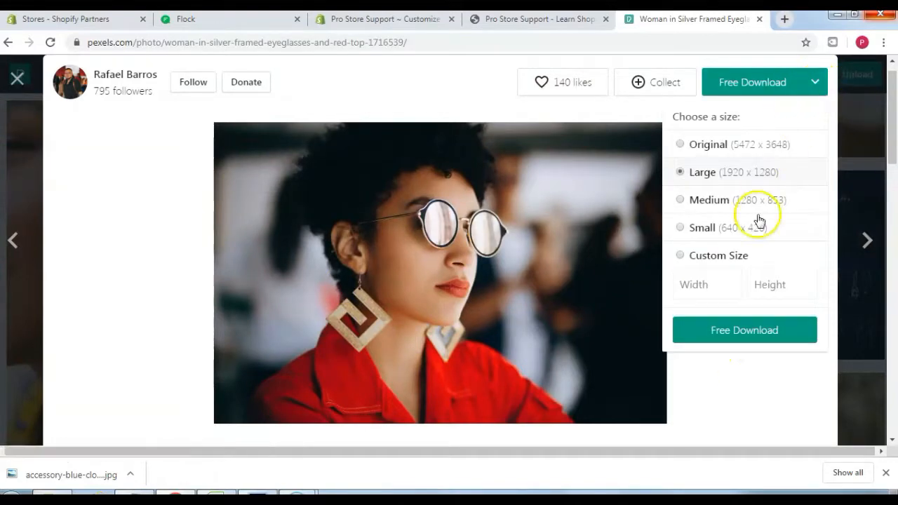
click(739, 335)
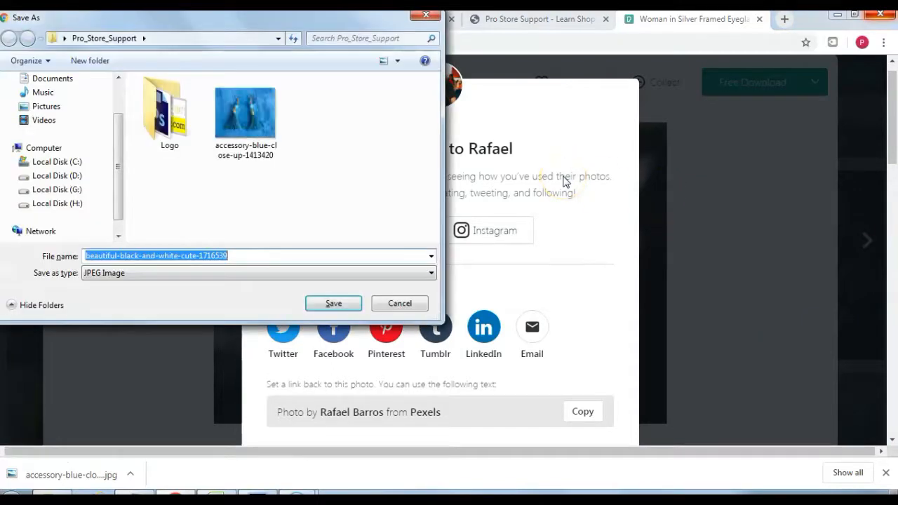
click(334, 300)
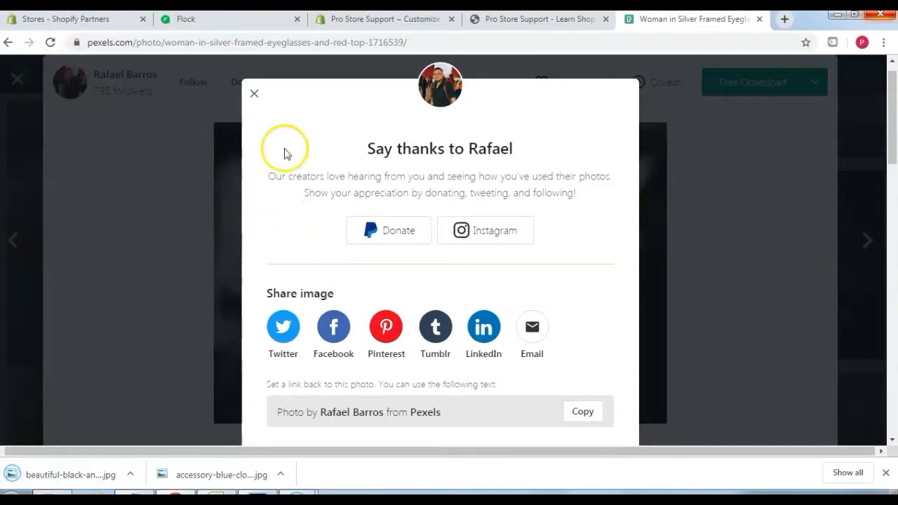
click(252, 94)
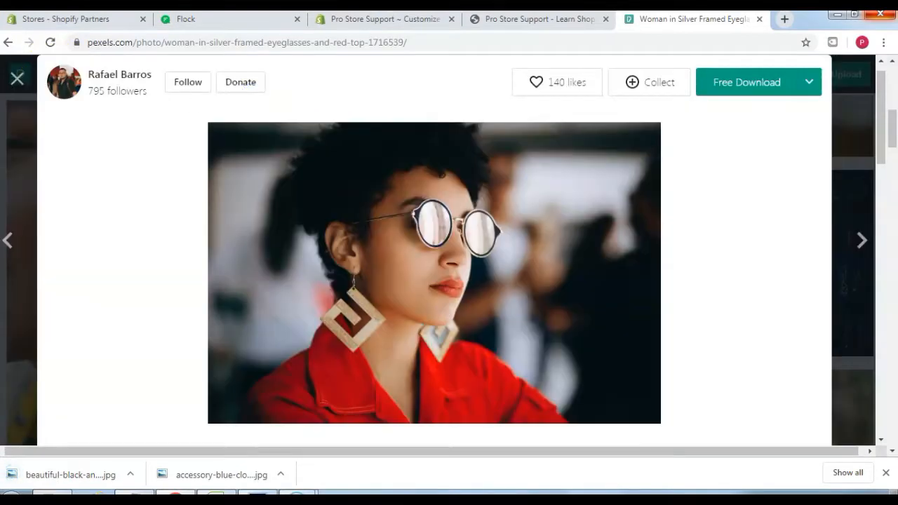
click(18, 80)
Download the yellow-earrings woman in sunglasses photo at Large size
drag(889, 125, 894, 163)
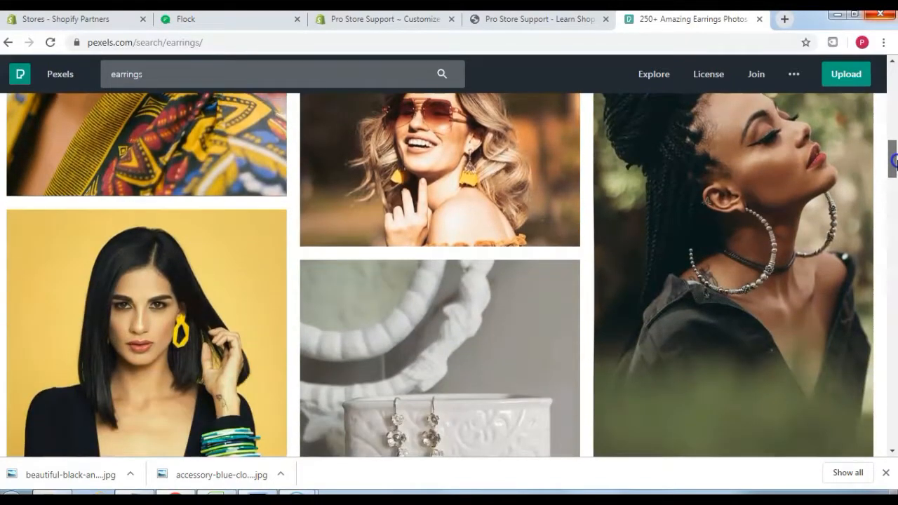
click(526, 152)
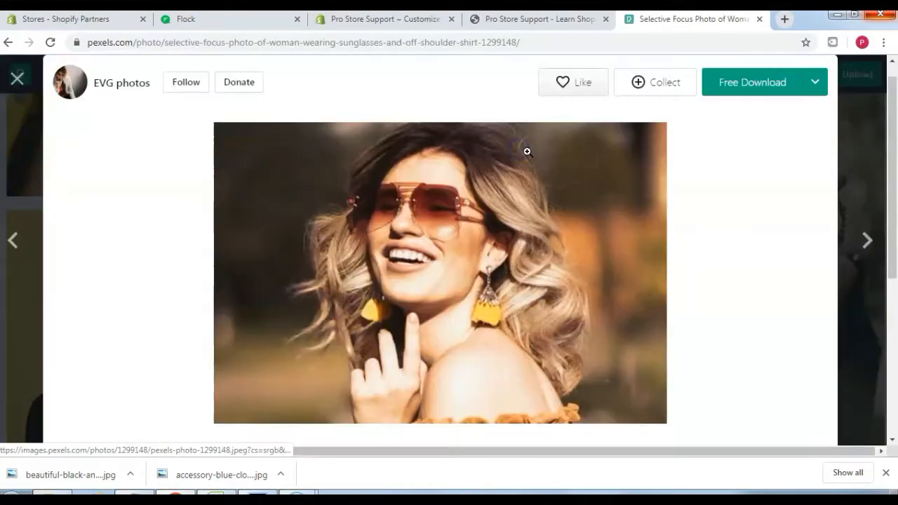
click(822, 91)
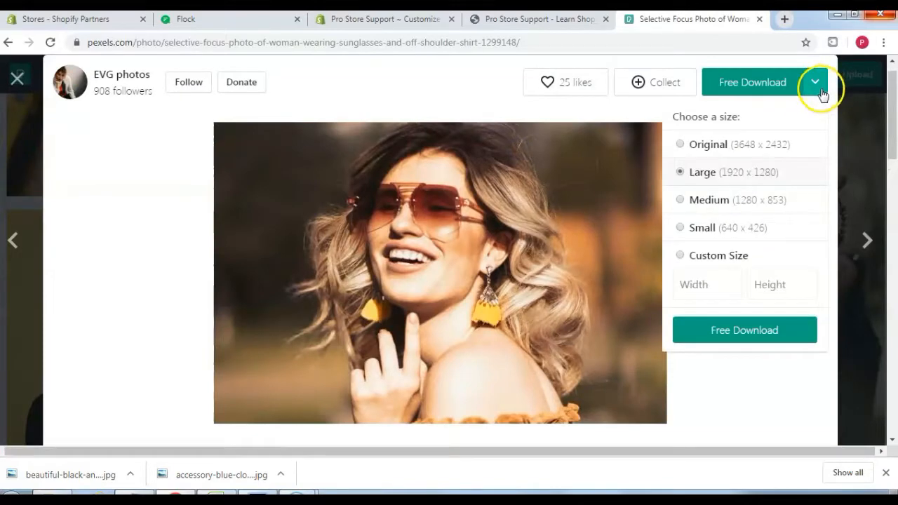
click(736, 331)
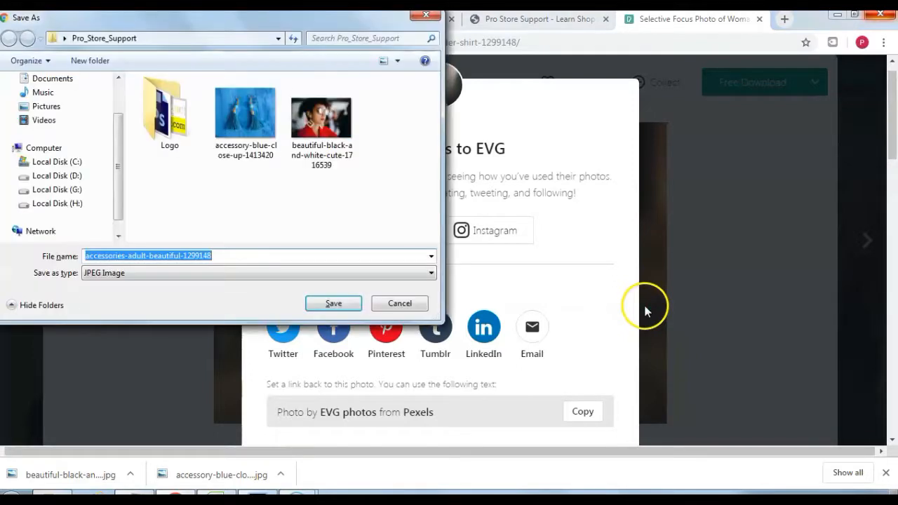
click(328, 303)
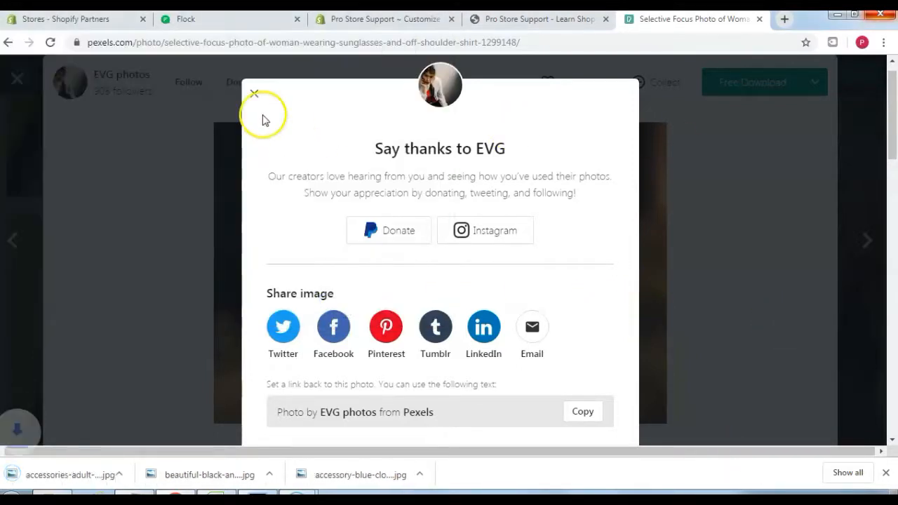
click(253, 93)
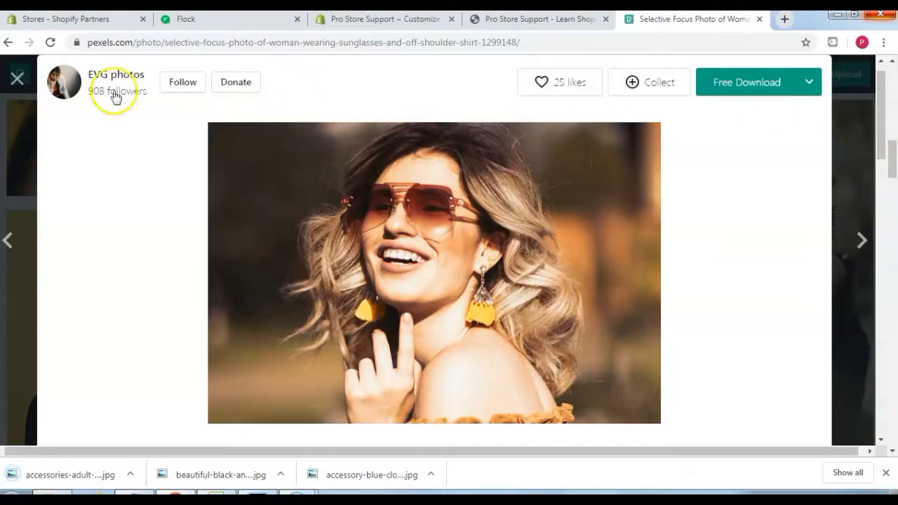
click(18, 79)
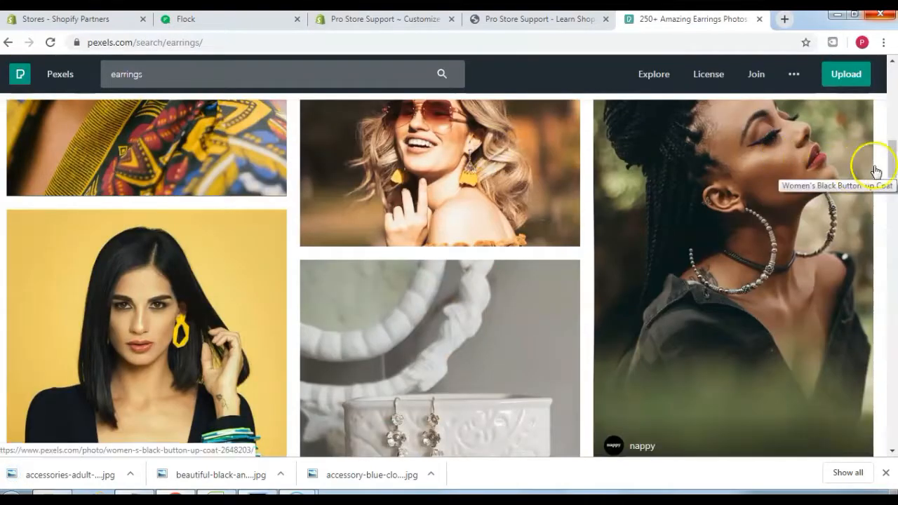
Find and download the woman in gray T-shirt photo at Large size
drag(893, 160, 893, 372)
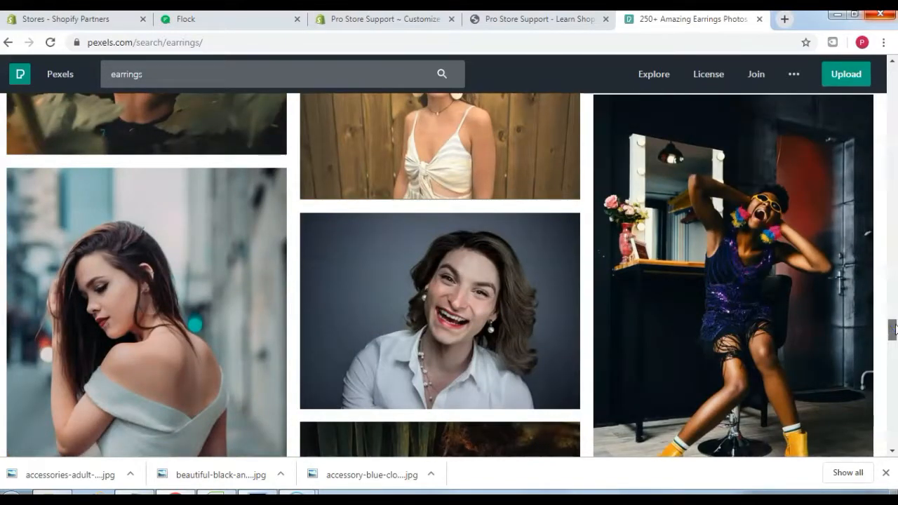
scroll(893, 342, down, 3)
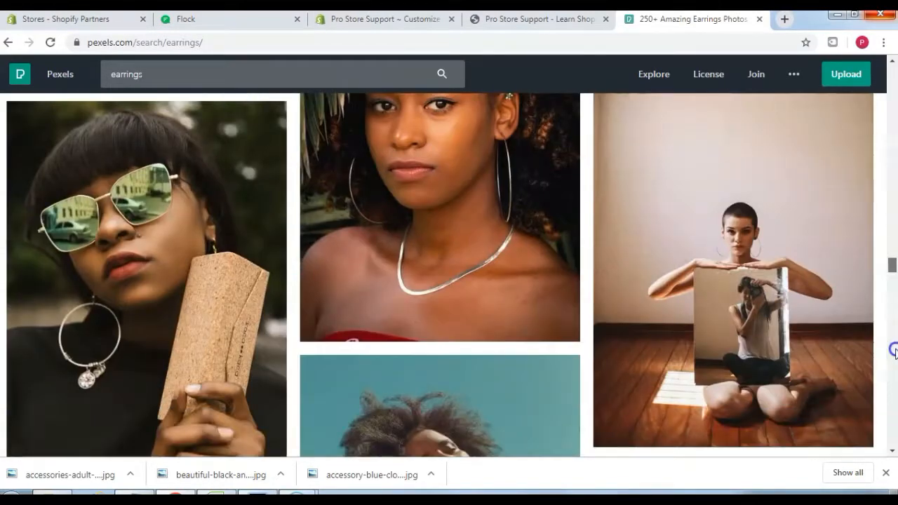
scroll(894, 351, down, 5)
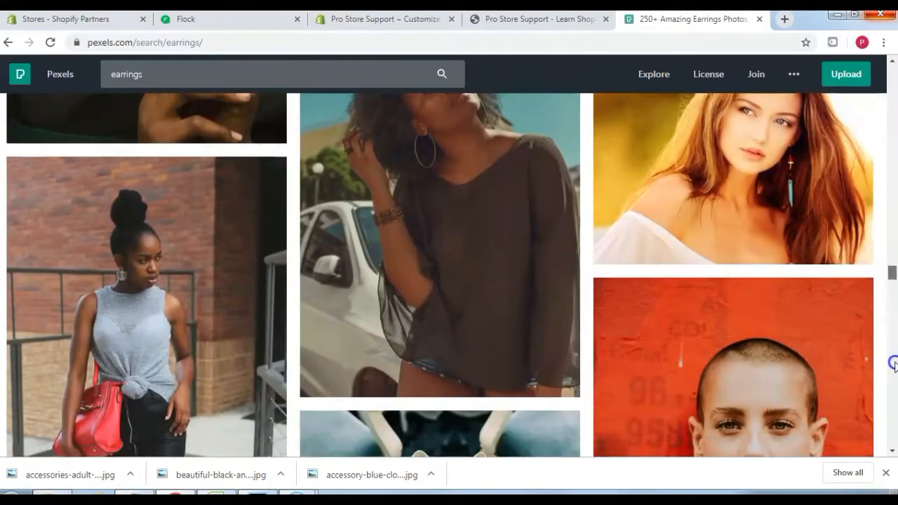
scroll(893, 363, down, 7)
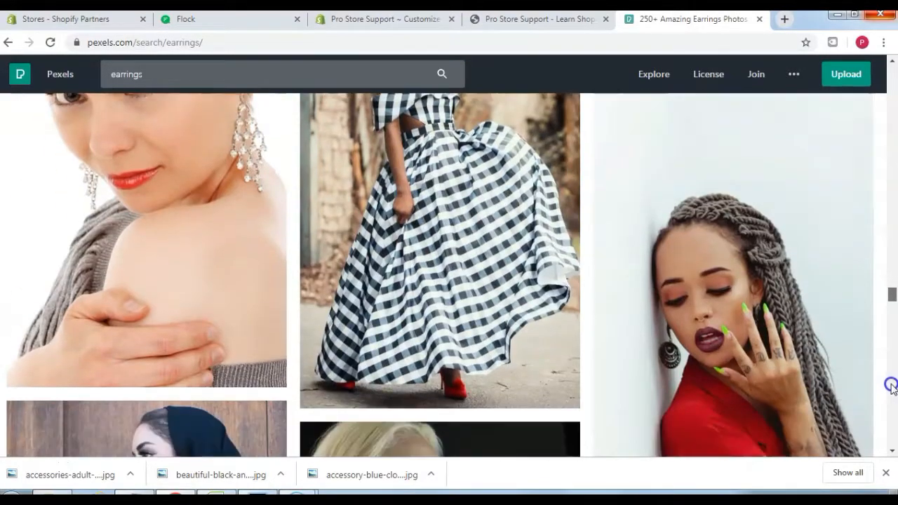
scroll(891, 384, down, 5)
scroll(893, 401, down, 1)
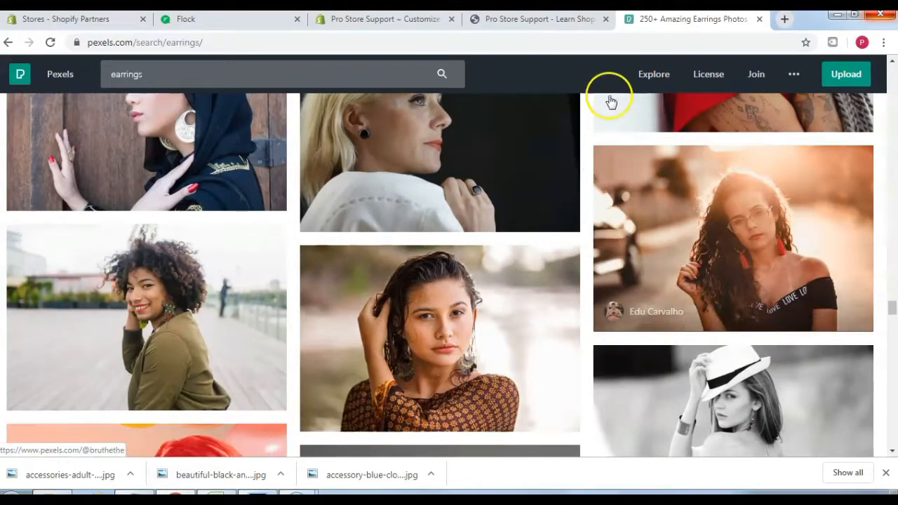
drag(892, 310, 894, 338)
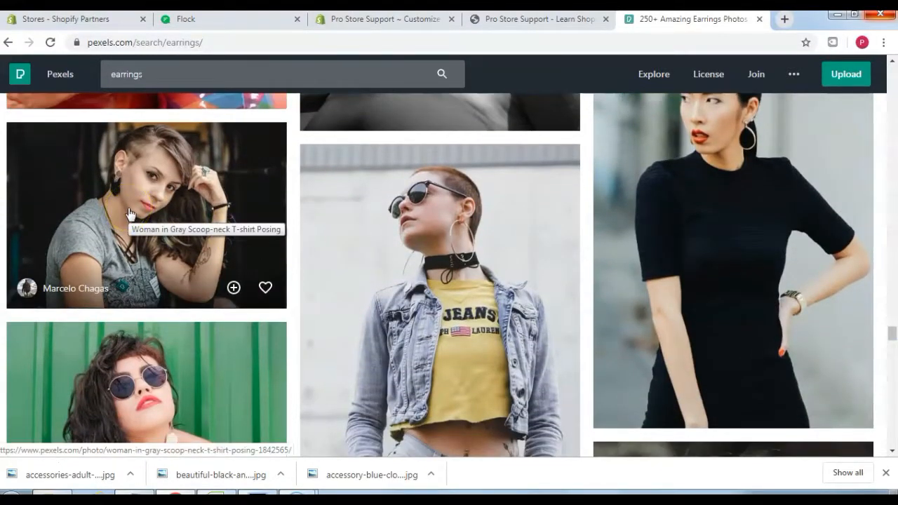
click(129, 213)
click(816, 83)
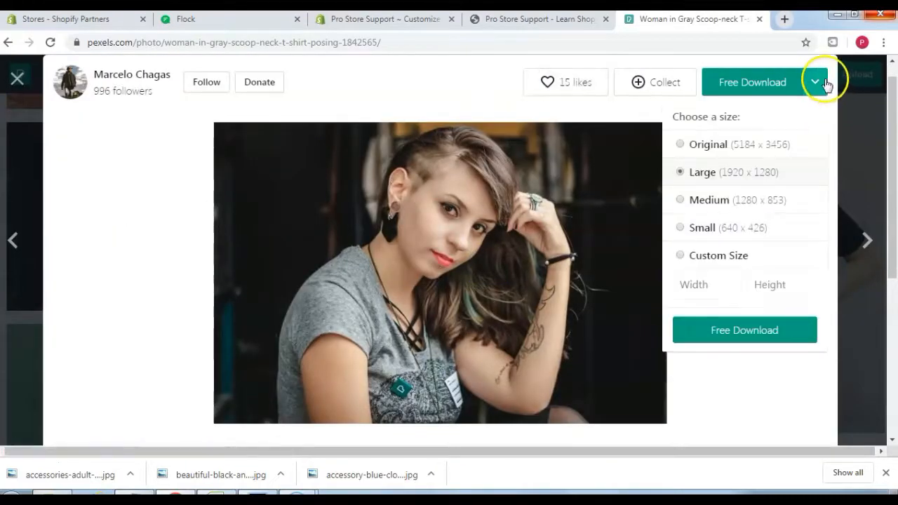
click(740, 329)
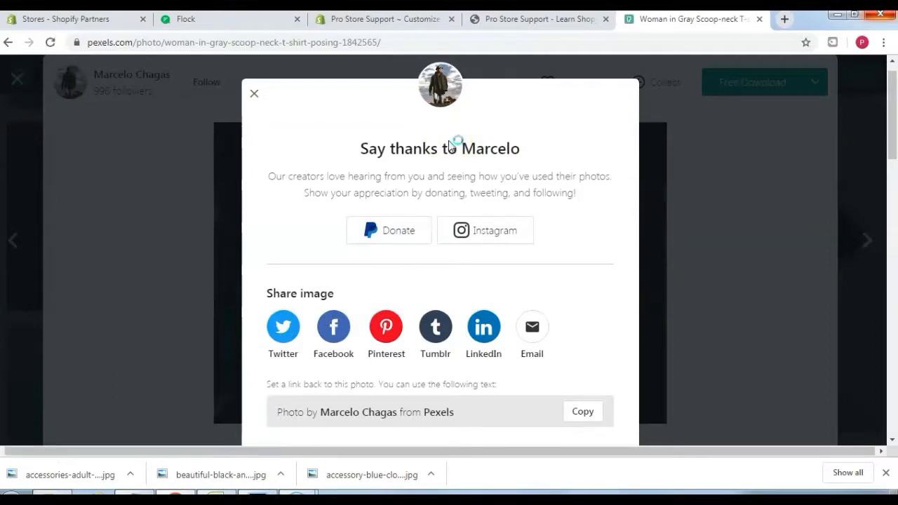
click(328, 306)
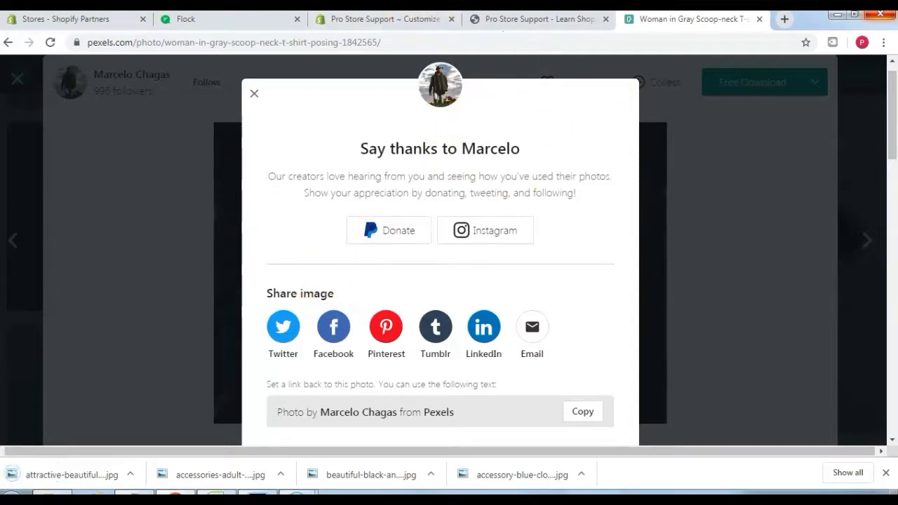
Return to the Shopify theme editor's sections list from Rich text settings
click(407, 23)
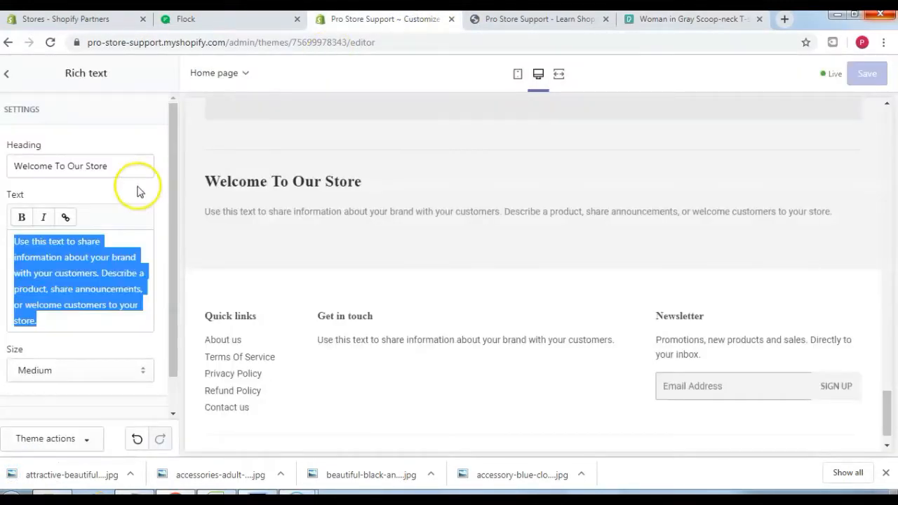
click(9, 74)
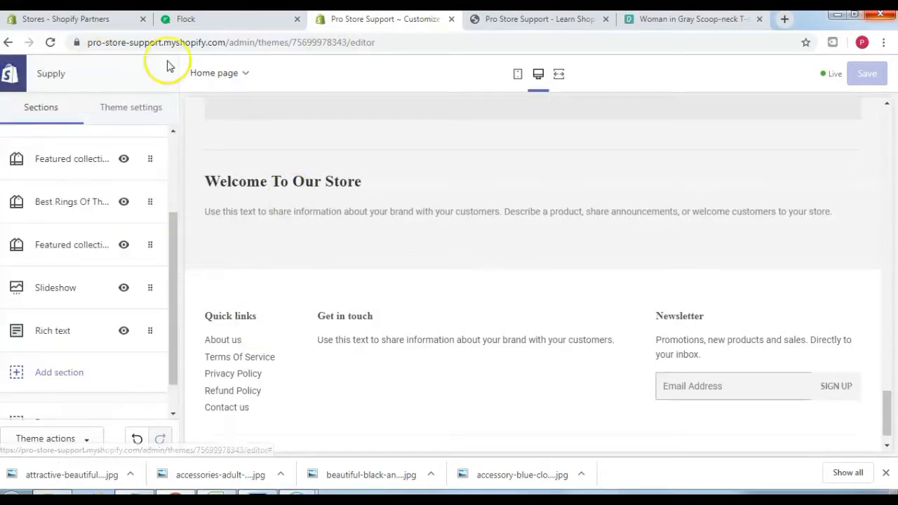
drag(176, 297, 172, 215)
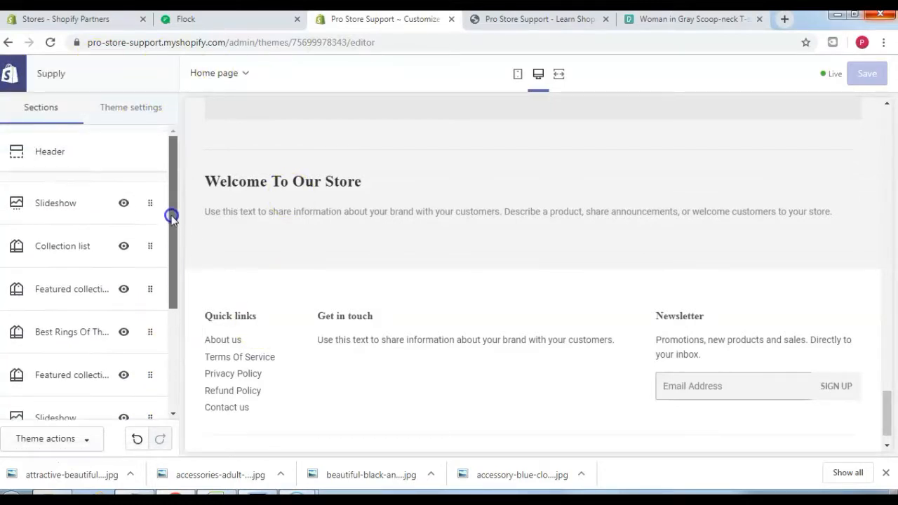
Expand the Slideshow's Image block showing the 1000 x 500px recommendation, then bring up Photoshop
click(70, 203)
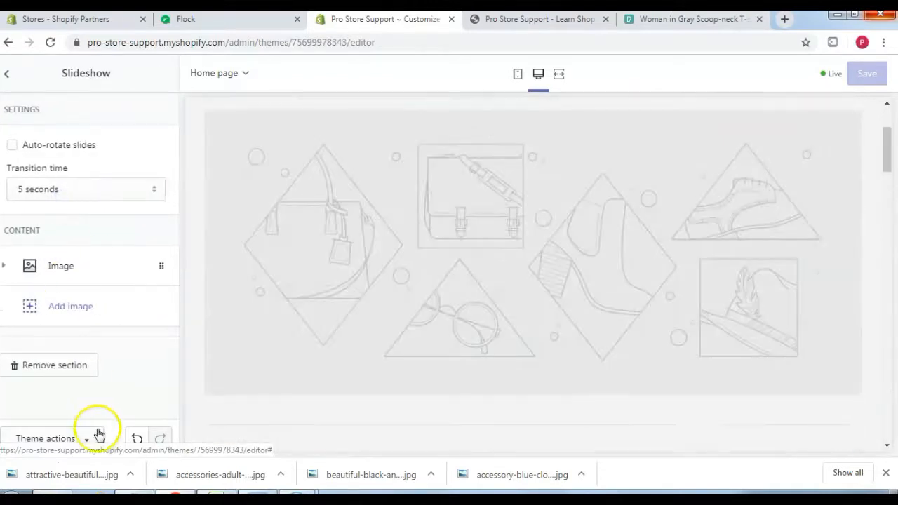
click(75, 264)
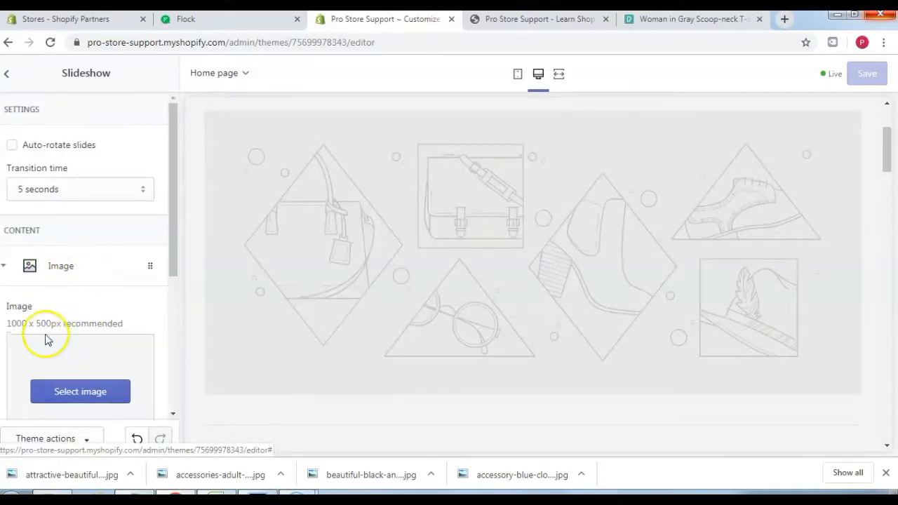
scroll(174, 252, down, 2)
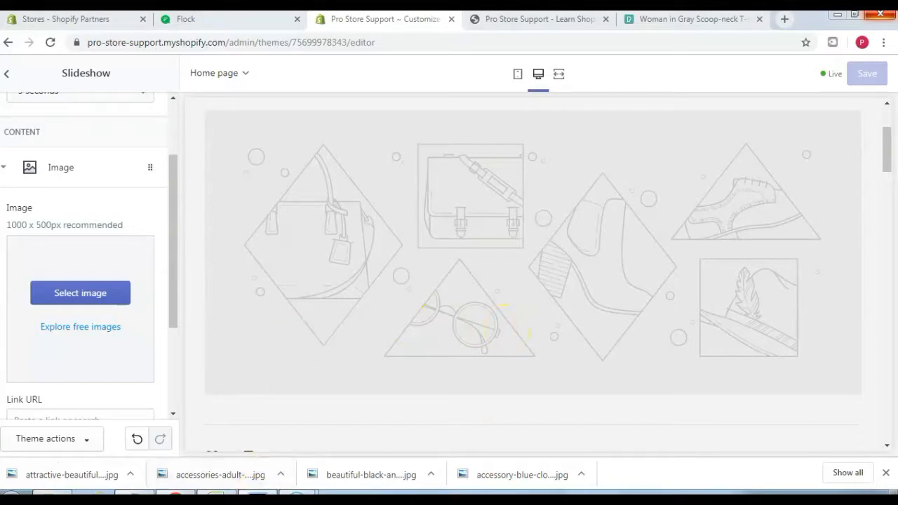
click(258, 494)
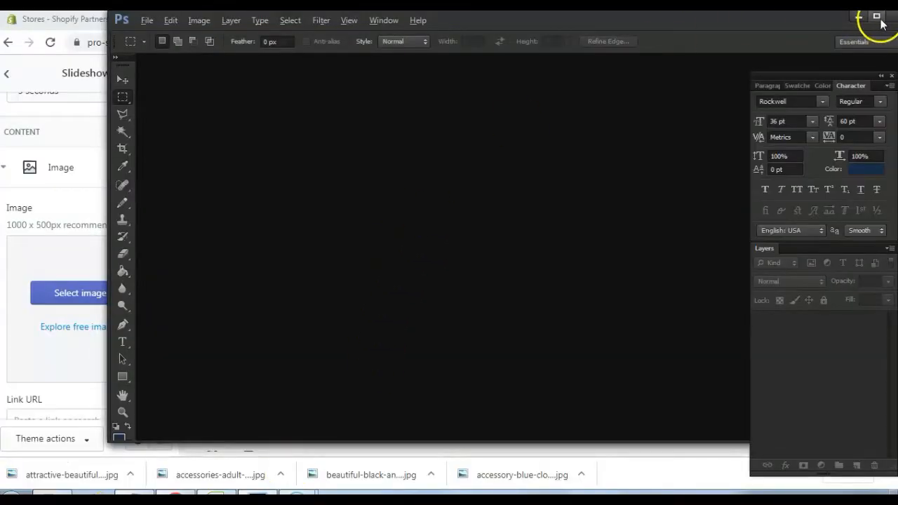
Maximize Photoshop and open the four Pexels photos from Pro_Store_Support together
click(880, 19)
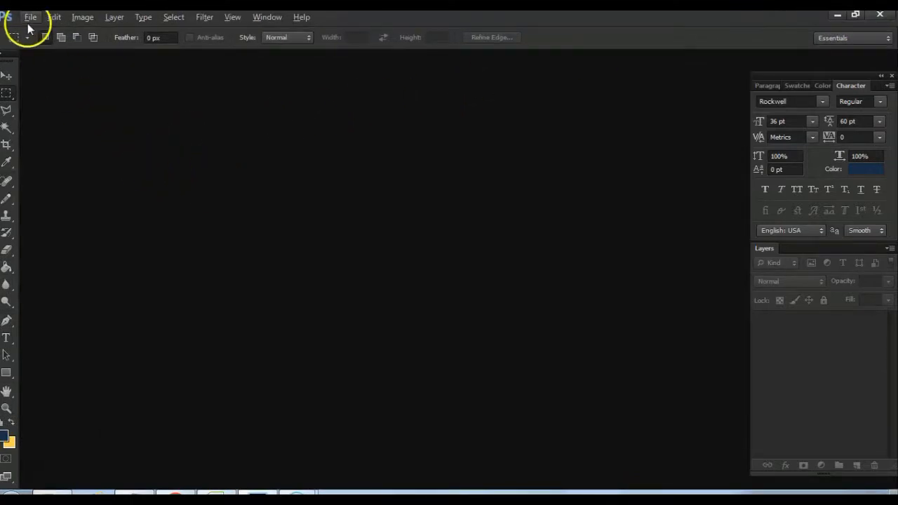
click(30, 19)
click(43, 43)
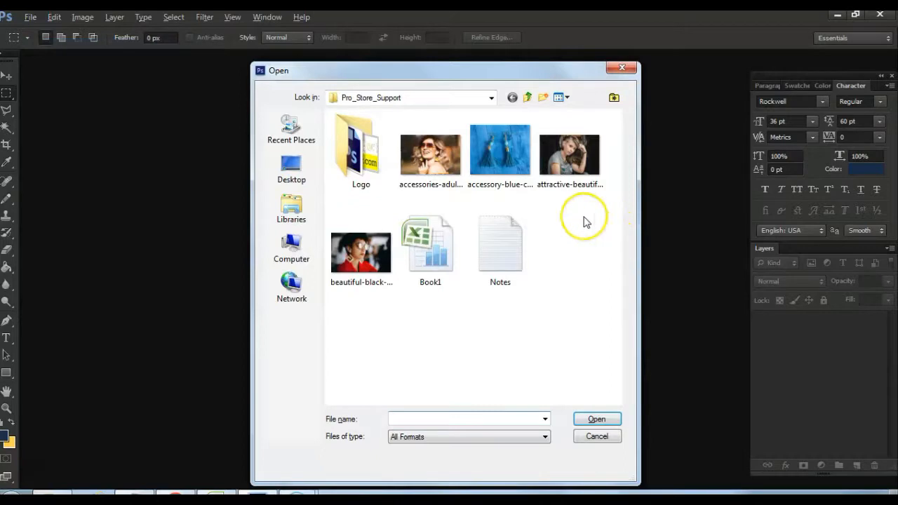
click(360, 250)
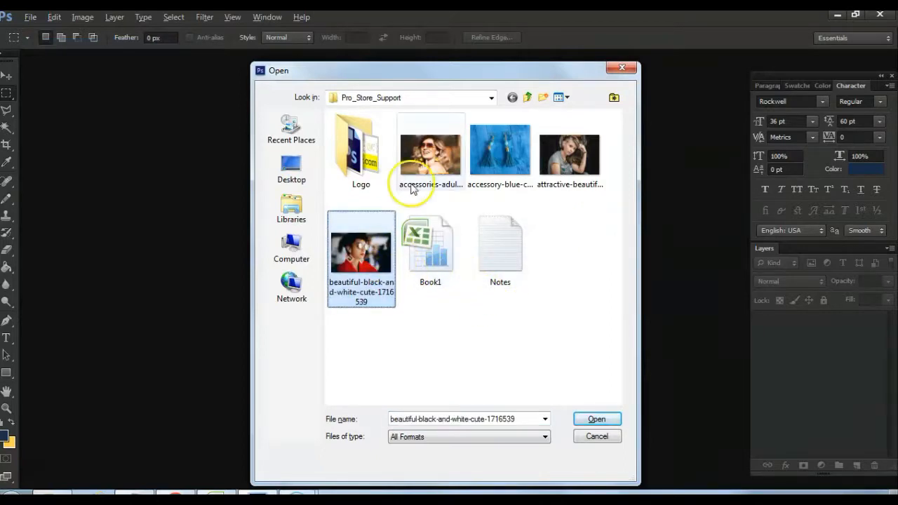
ctrl+click(449, 158)
ctrl+click(470, 160)
ctrl+click(570, 155)
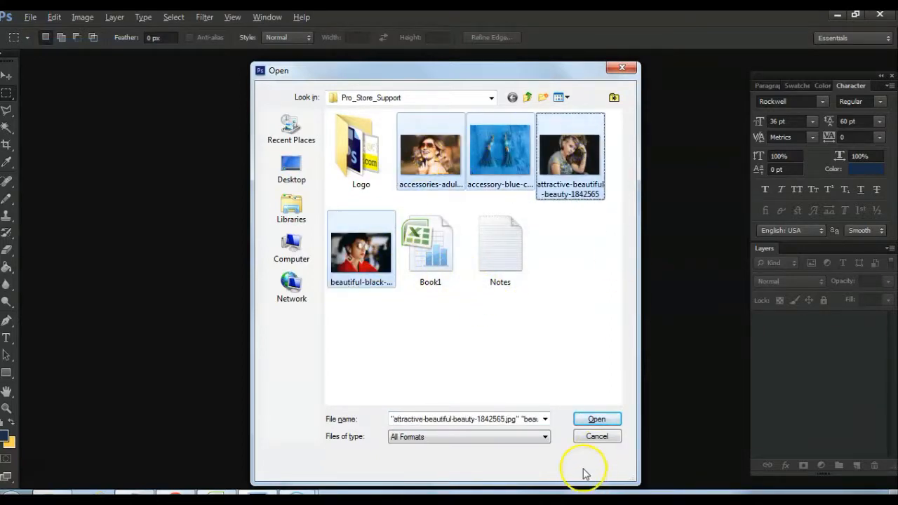
click(584, 421)
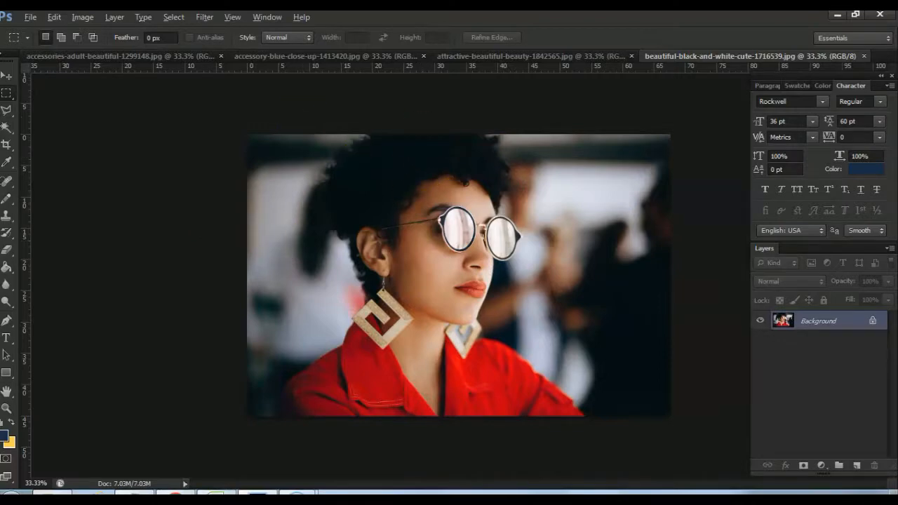
Create a new blank 1000 x 500 px document
click(30, 17)
click(36, 33)
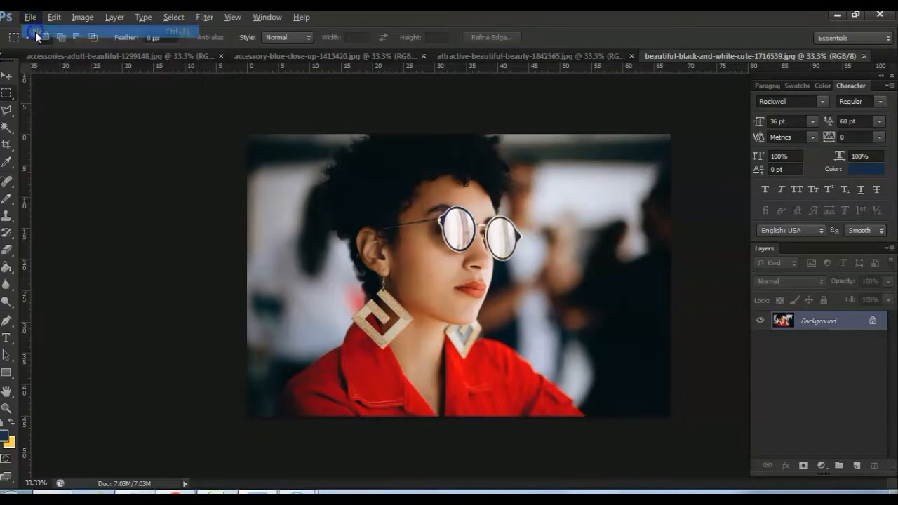
double_click(412, 181)
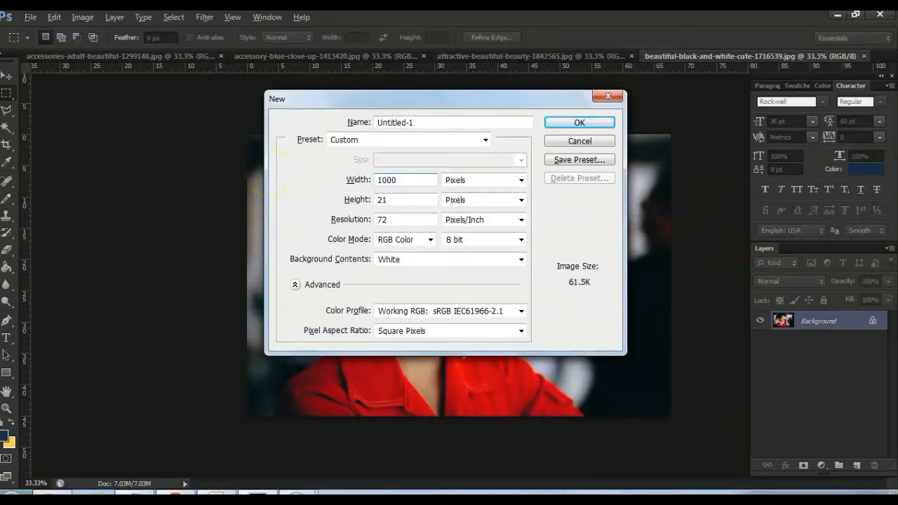
click(339, 198)
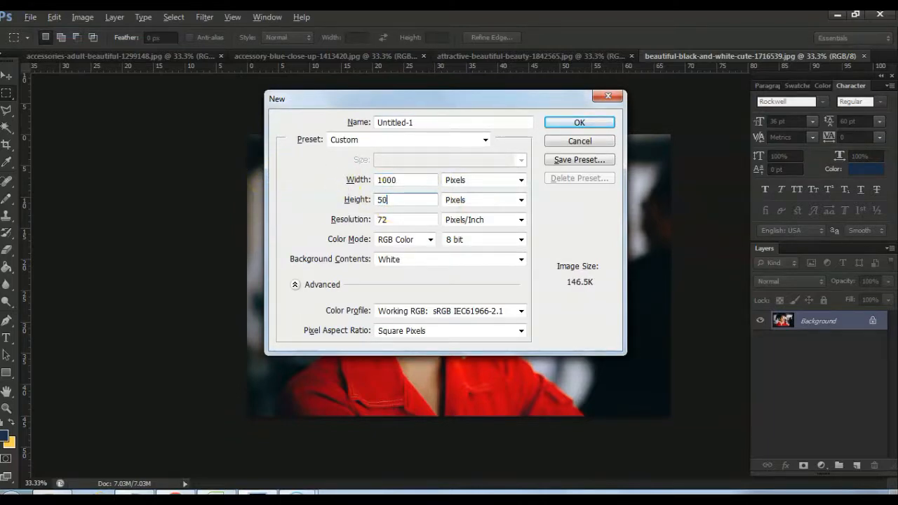
click(579, 123)
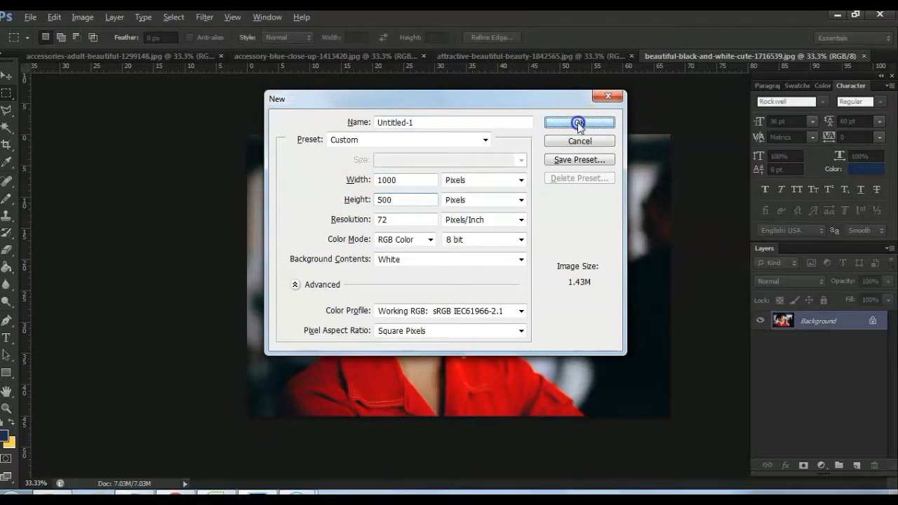
Copy the blue earrings photo into the new canvas with the Move tool
click(640, 58)
click(473, 60)
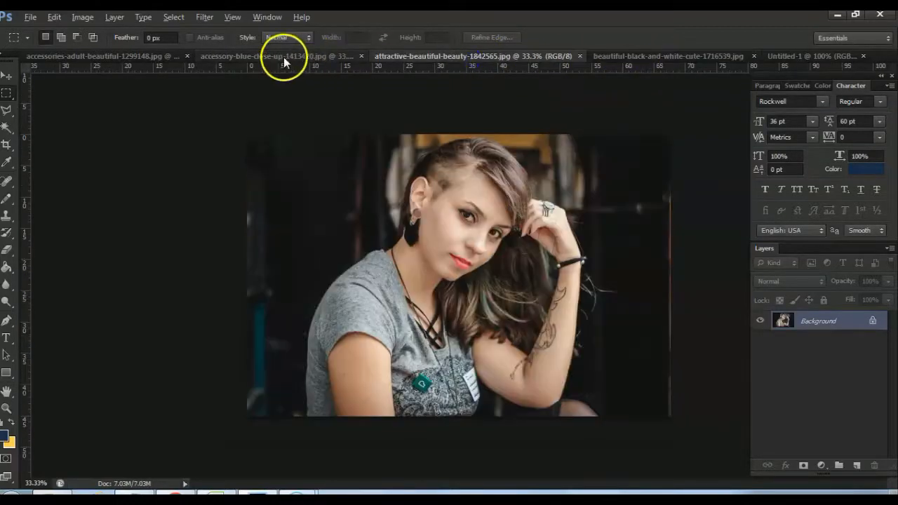
click(279, 61)
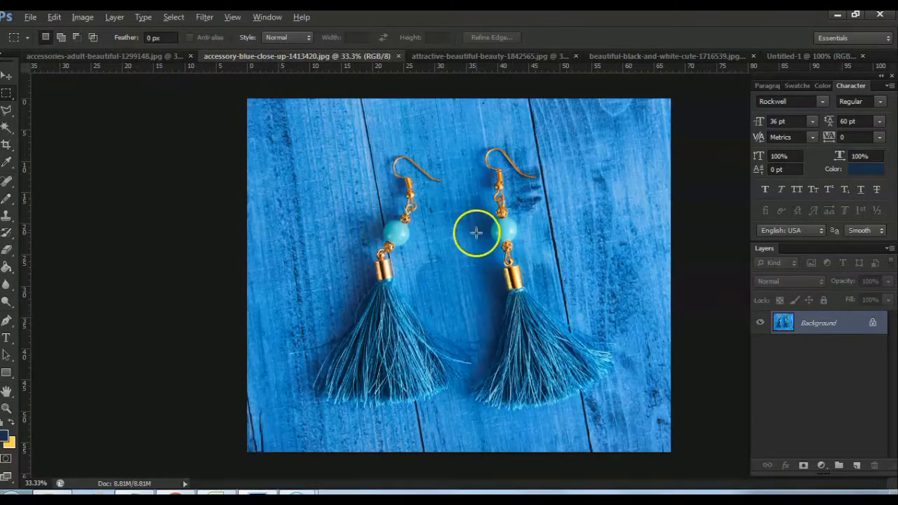
key(v)
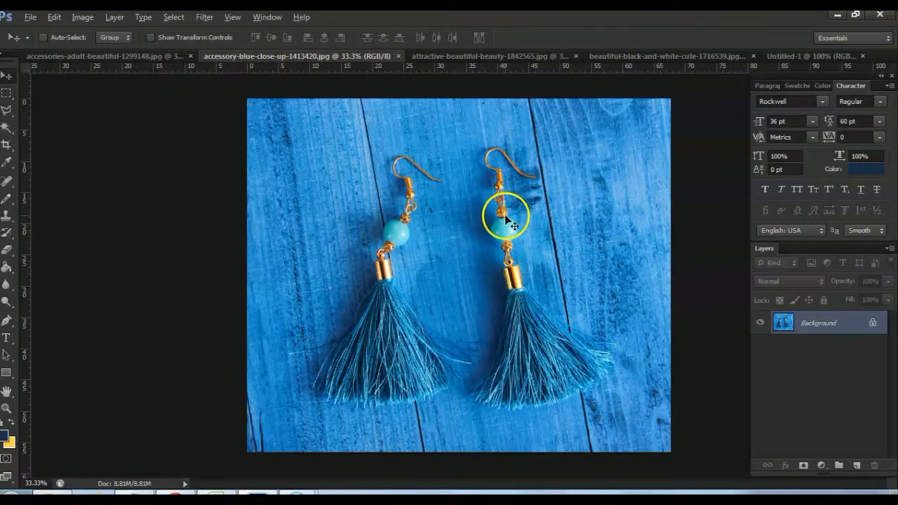
drag(807, 56, 405, 227)
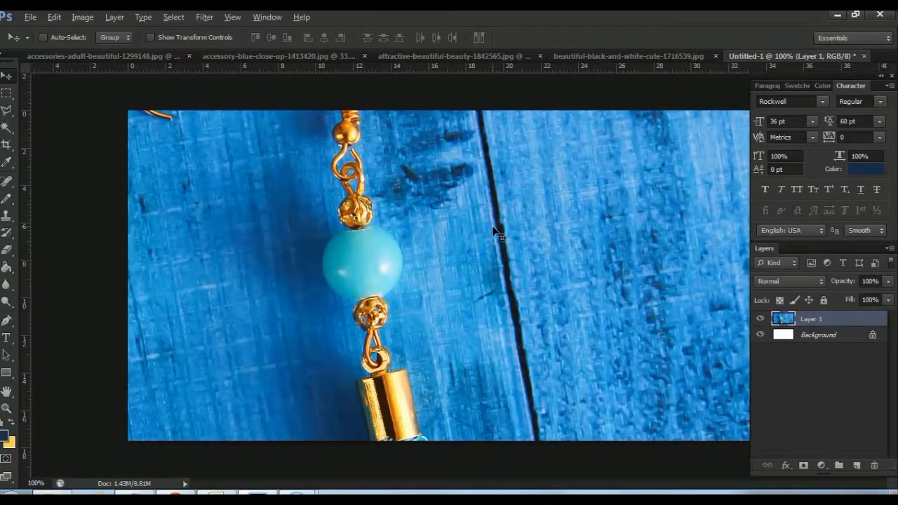
Scale the earrings layer down to fit the banner and nudge it slightly right
key(ctrl+minus)
key(ctrl+minus)
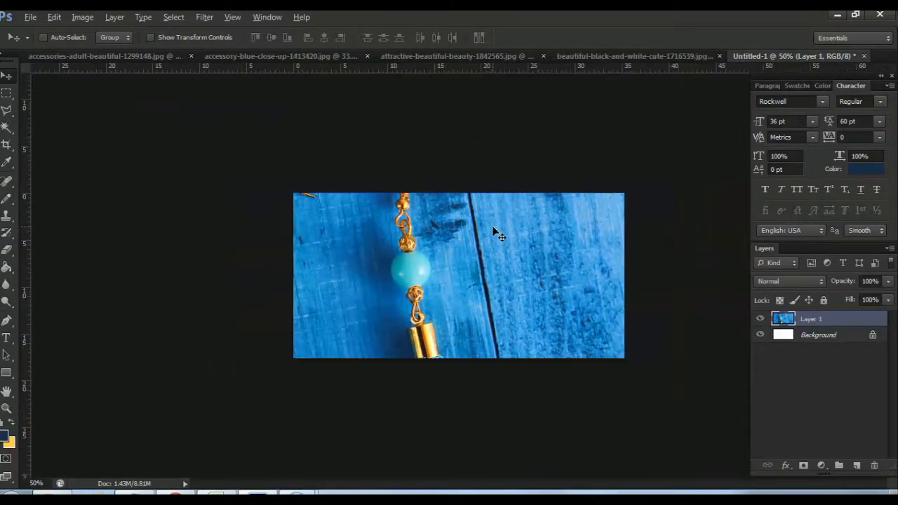
key(ctrl+t)
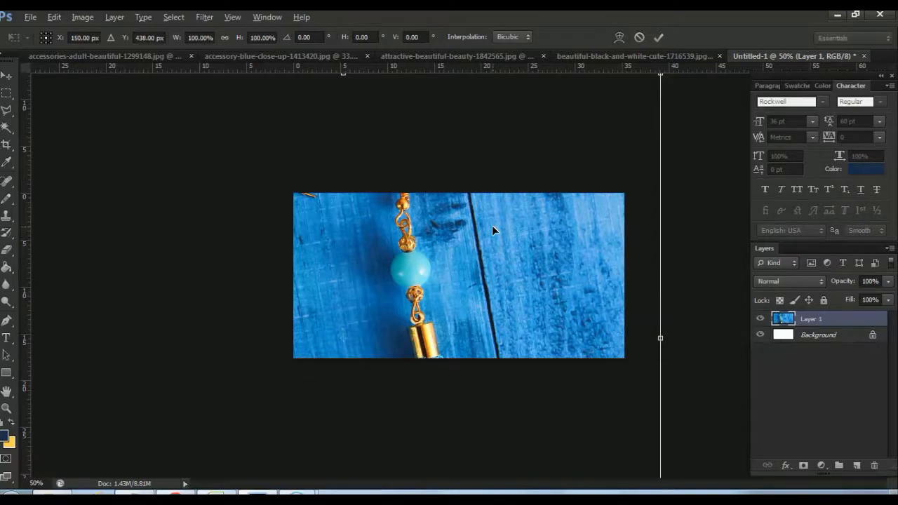
key(ctrl+minus)
key(ctrl+minus)
drag(242, 439, 366, 340)
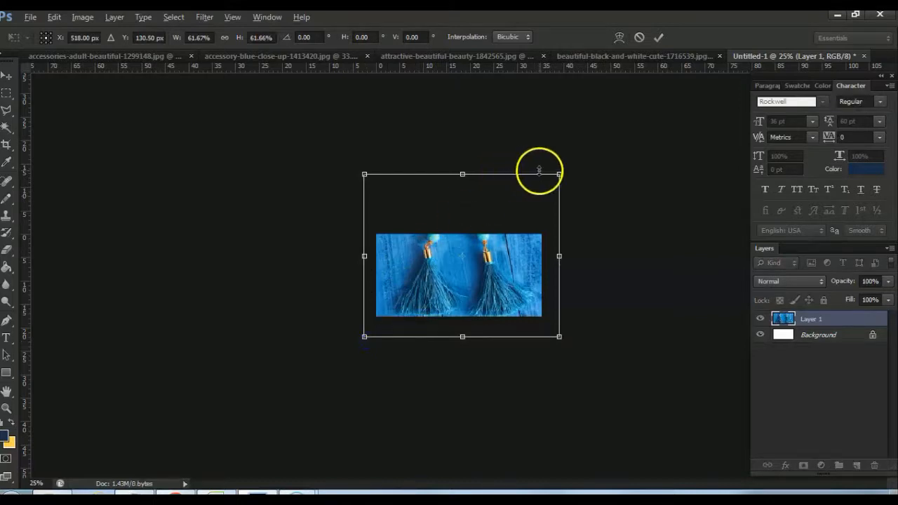
drag(559, 175, 543, 188)
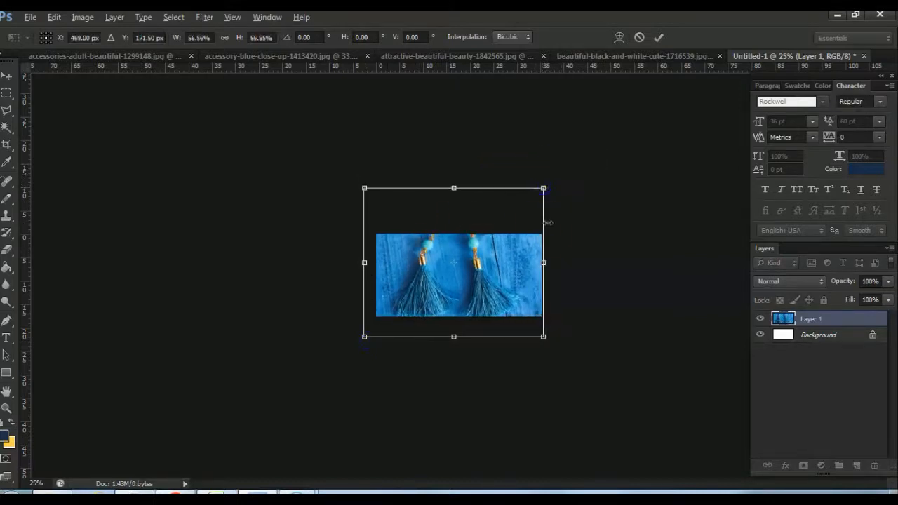
key(Return)
key(Right)
key(Right)
key(Right)
key(Right)
key(Right)
key(Right)
key(Right)
key(Right)
key(Right)
key(Right)
key(Right)
key(Right)
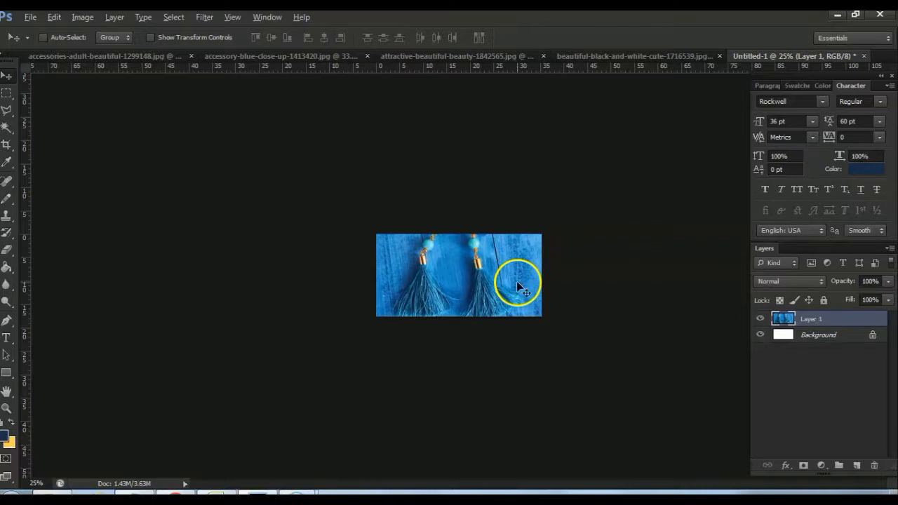
Delete the white Background layer
click(853, 337)
click(874, 466)
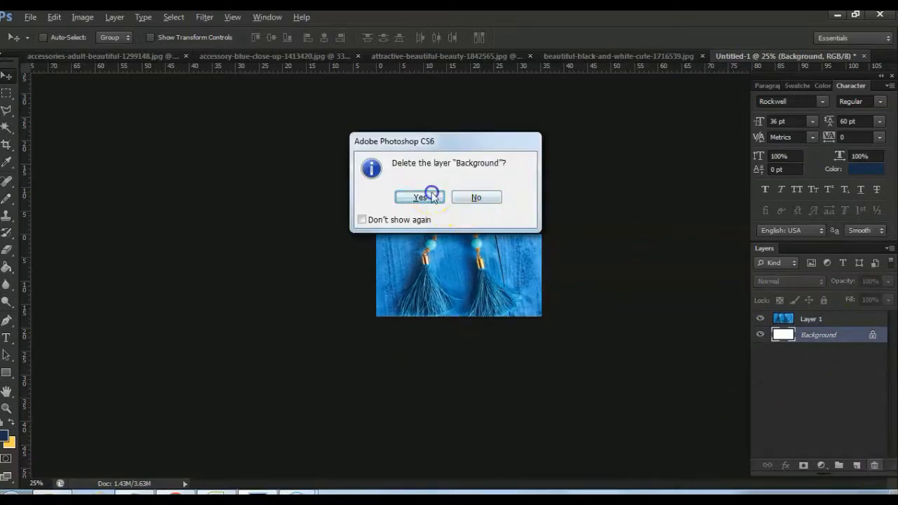
click(433, 197)
Save the banner for web as a PNG-24 file named 1
click(31, 17)
click(62, 202)
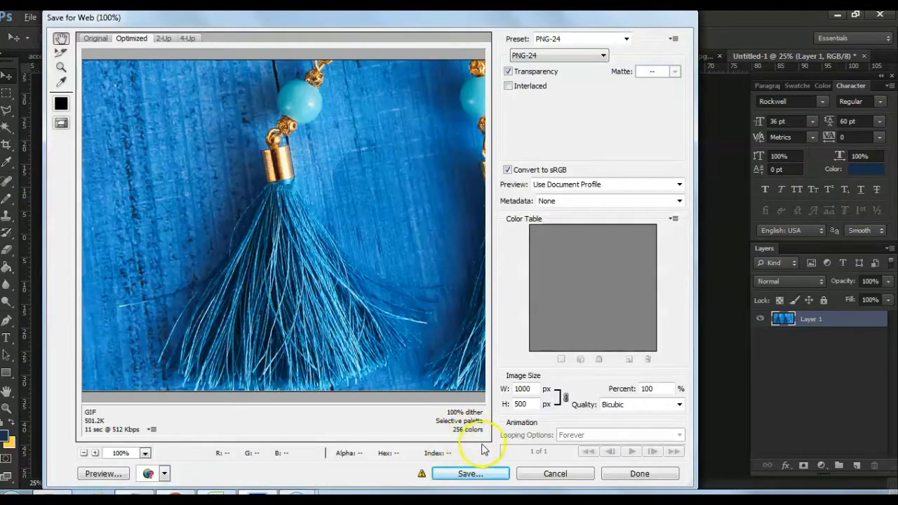
click(466, 472)
text(1)
click(404, 382)
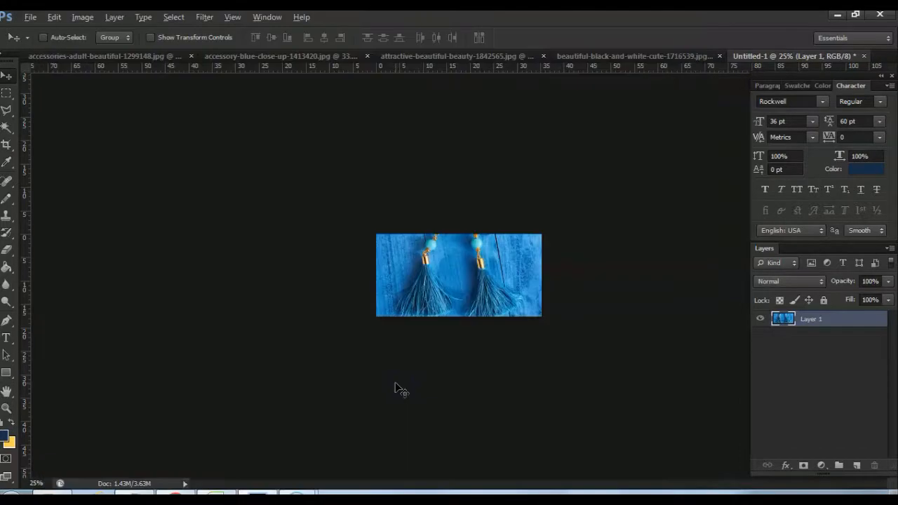
click(602, 54)
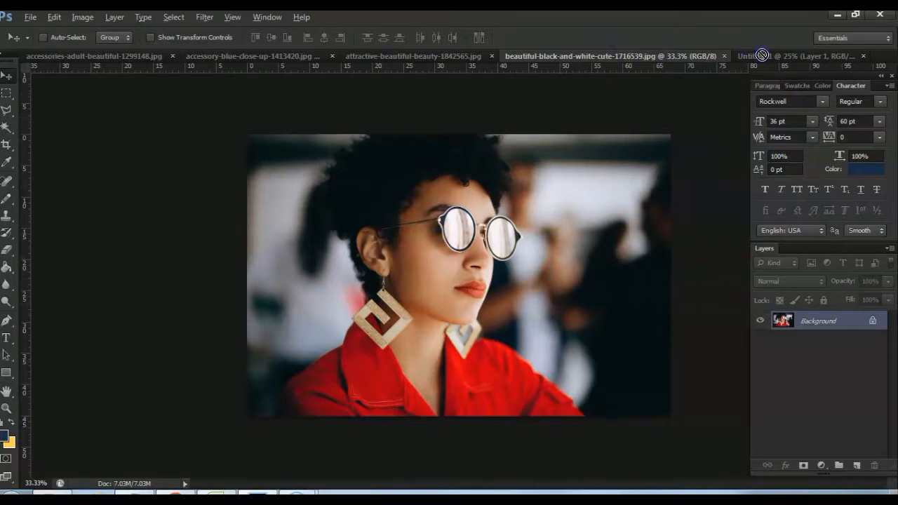
Drag the woman-in-red photo into the banner and delete the blue earrings layer
drag(762, 55, 489, 186)
drag(439, 271, 588, 254)
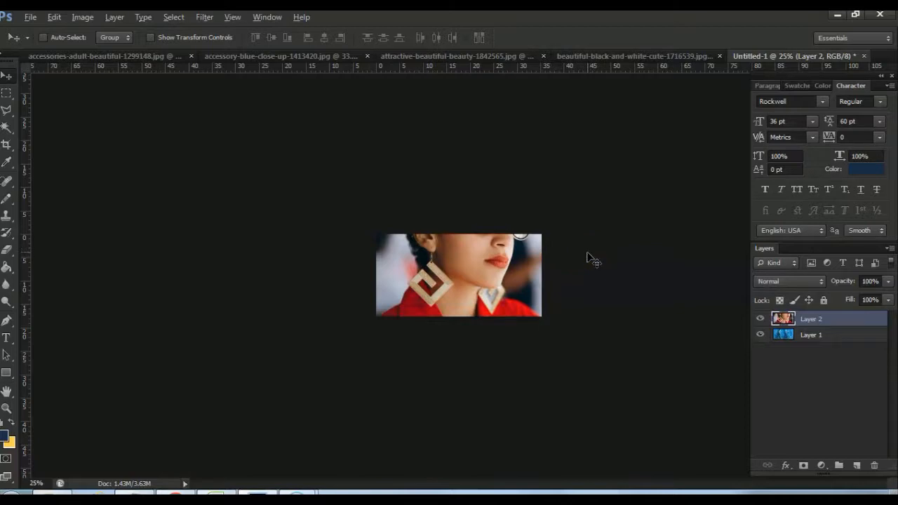
click(852, 337)
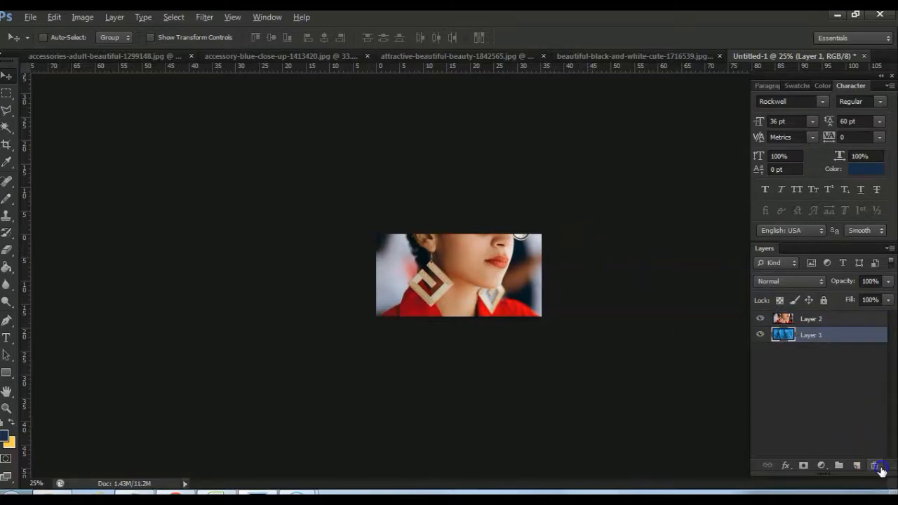
click(875, 467)
click(421, 197)
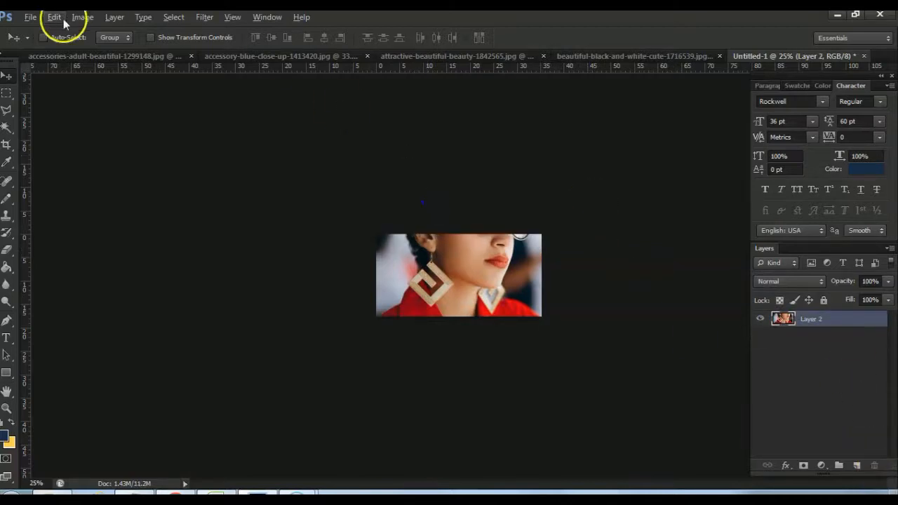
Save the red-top banner for web as a PNG-24 into Pro_Store_Support
click(30, 17)
click(42, 199)
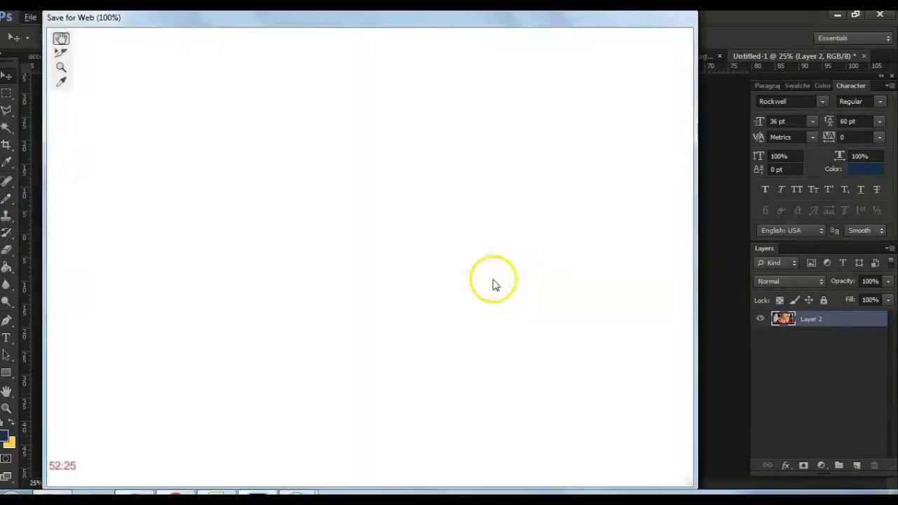
click(464, 473)
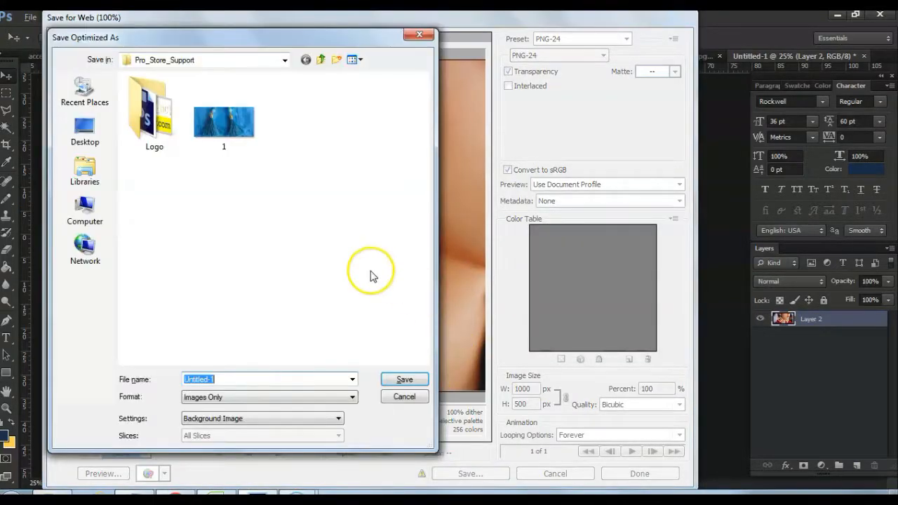
text(1)
click(405, 377)
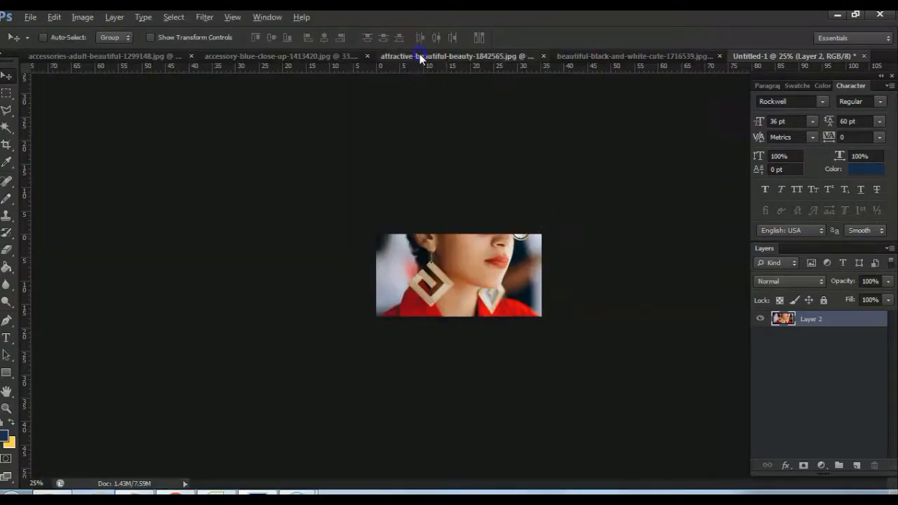
Drag the grey-top woman photo into Untitled-1 and delete the old Layer 2
click(420, 58)
drag(453, 266, 455, 315)
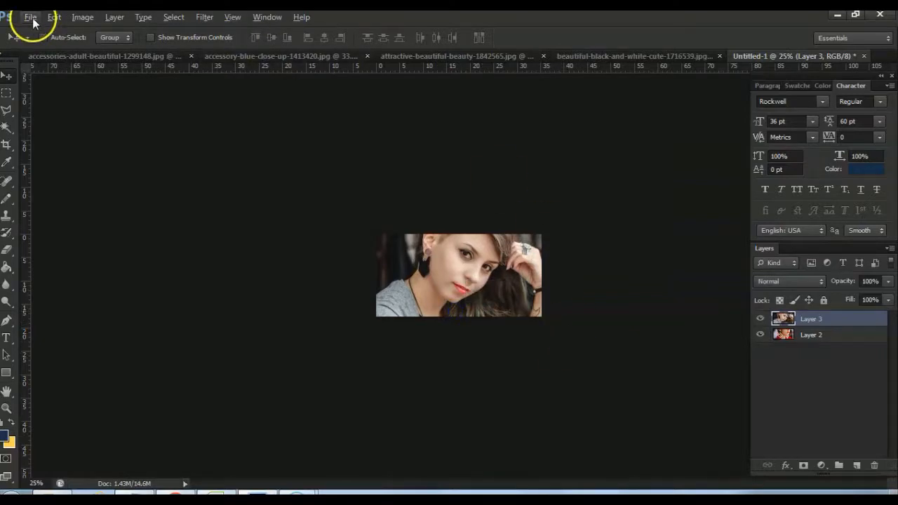
click(839, 342)
click(874, 465)
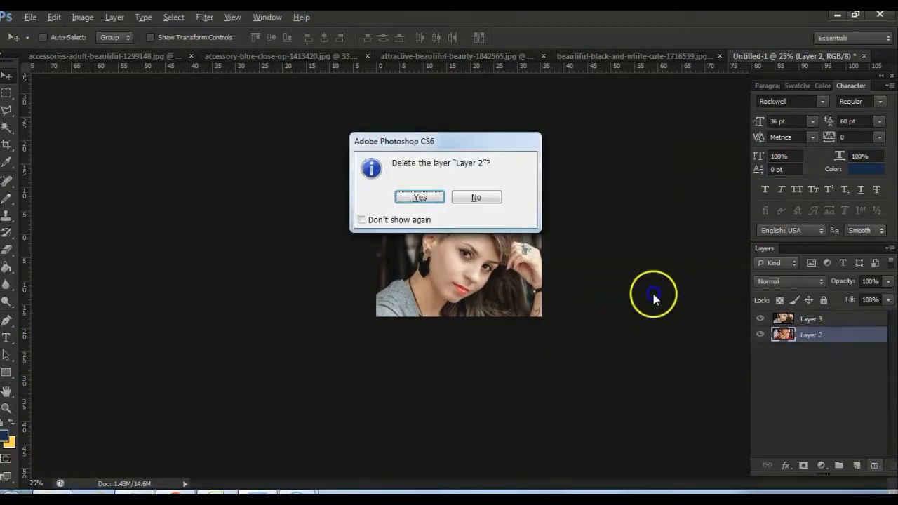
click(420, 198)
Save the grey-top banner for web as image 3
click(30, 17)
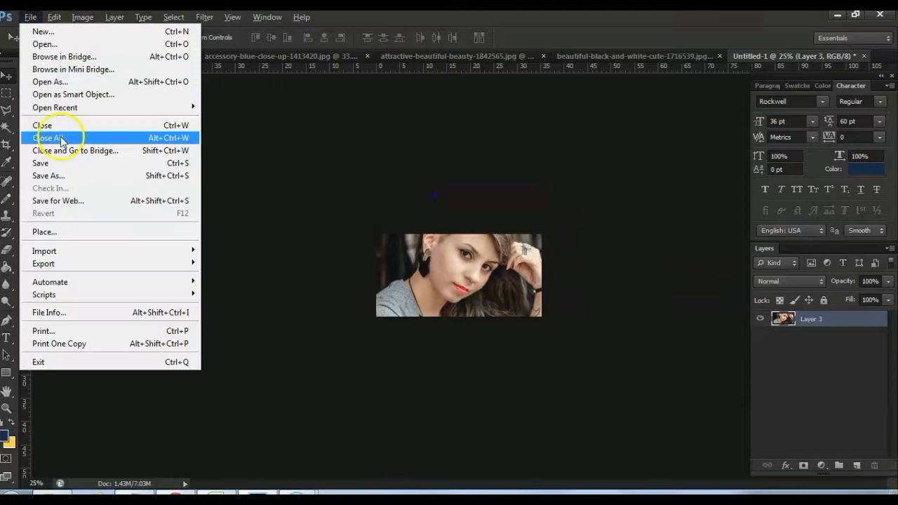
click(63, 201)
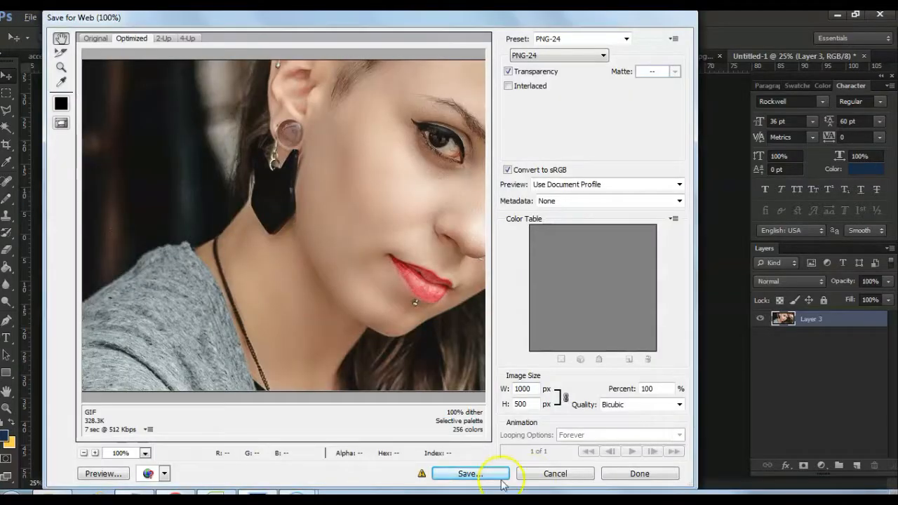
click(473, 473)
text(3)
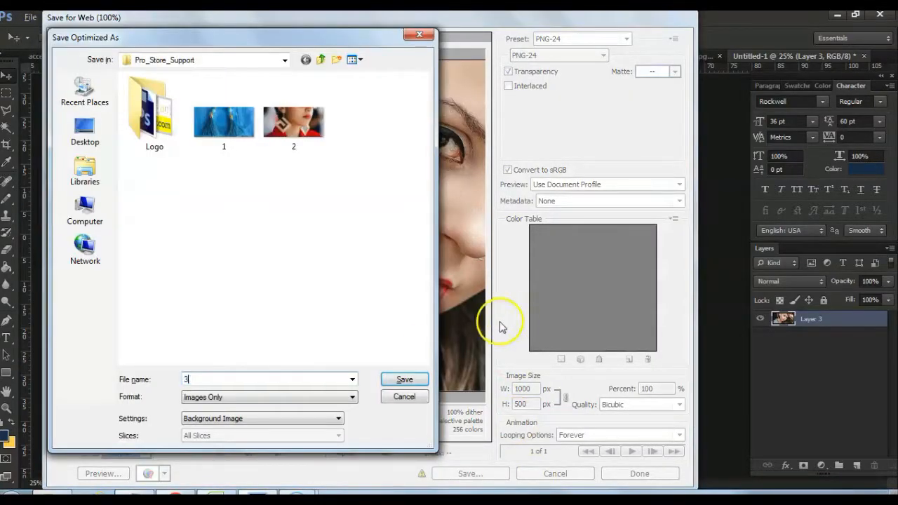
click(404, 379)
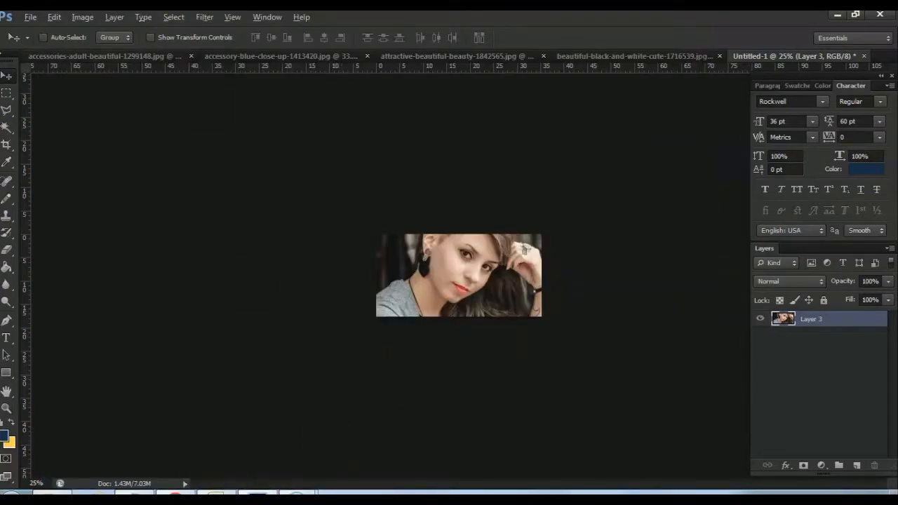
click(89, 57)
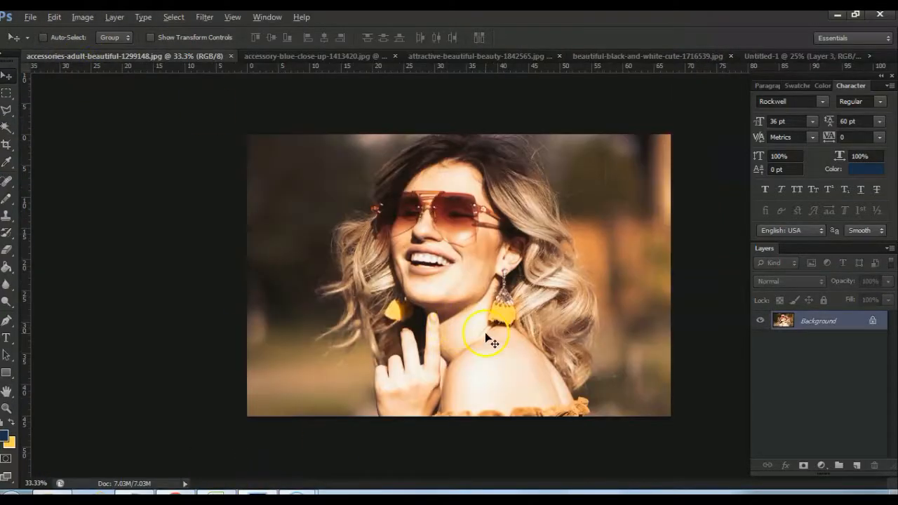
Add the sunglasses photo as Layer 4, scale it to about 67%, and reposition it
drag(774, 57, 513, 326)
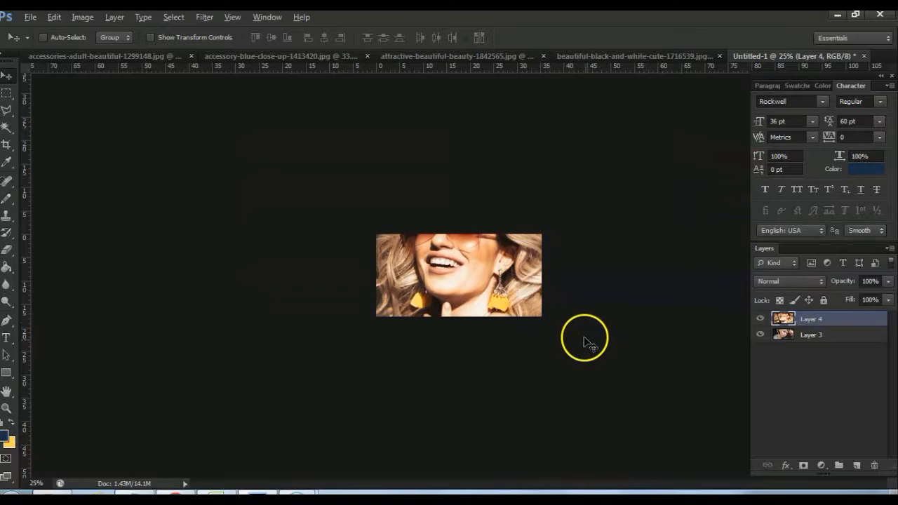
key(ctrl+t)
drag(310, 377, 365, 341)
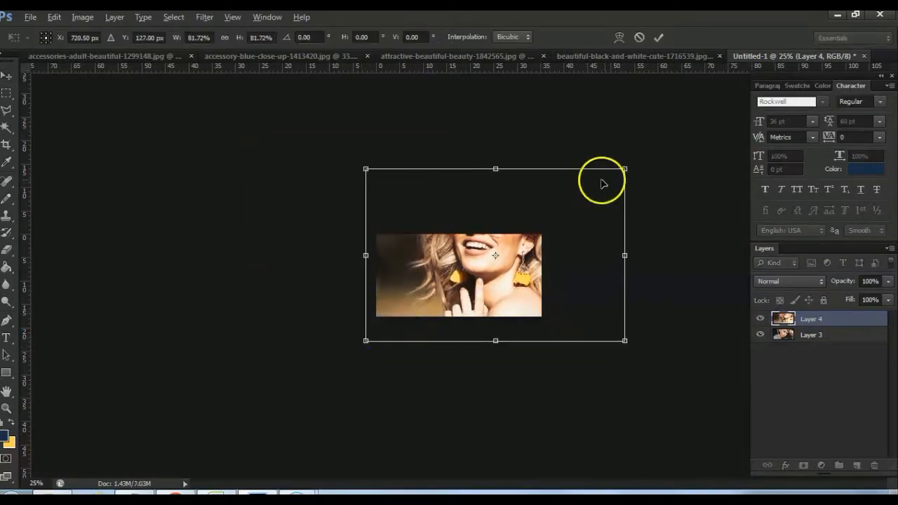
drag(623, 168, 579, 199)
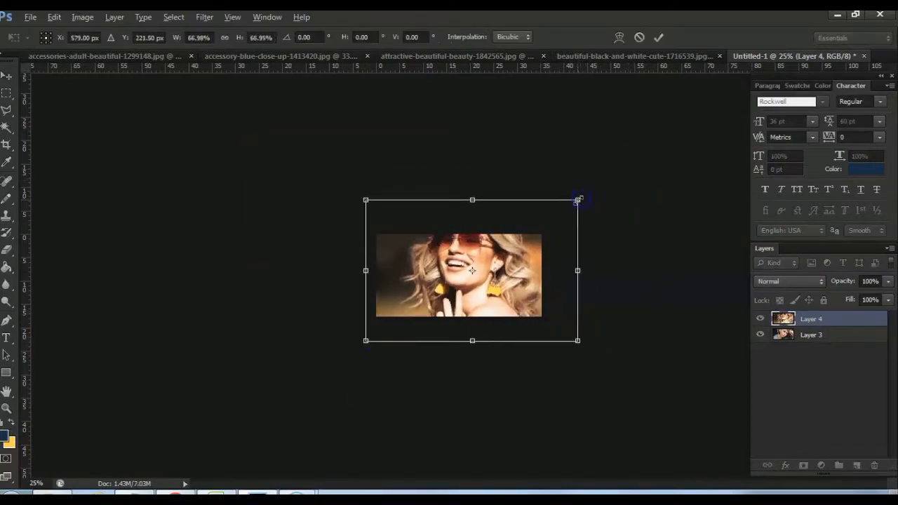
key(Return)
drag(531, 237, 487, 271)
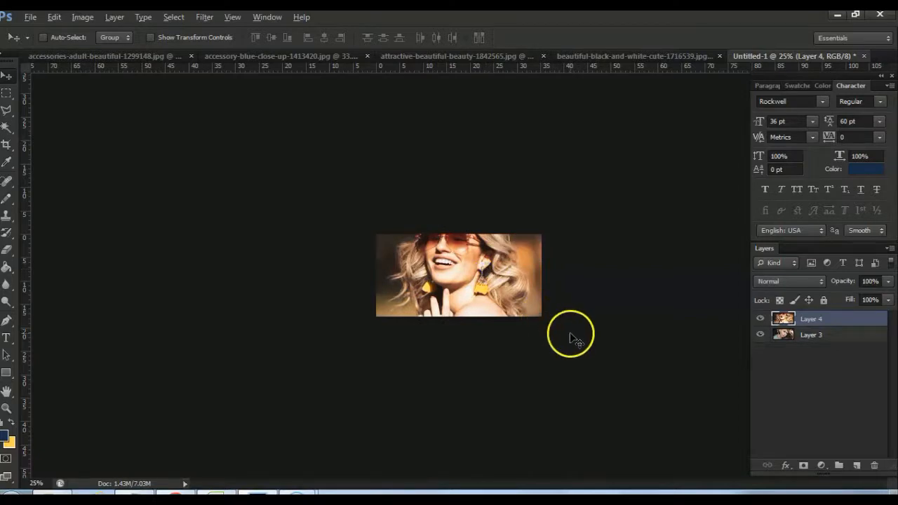
click(32, 18)
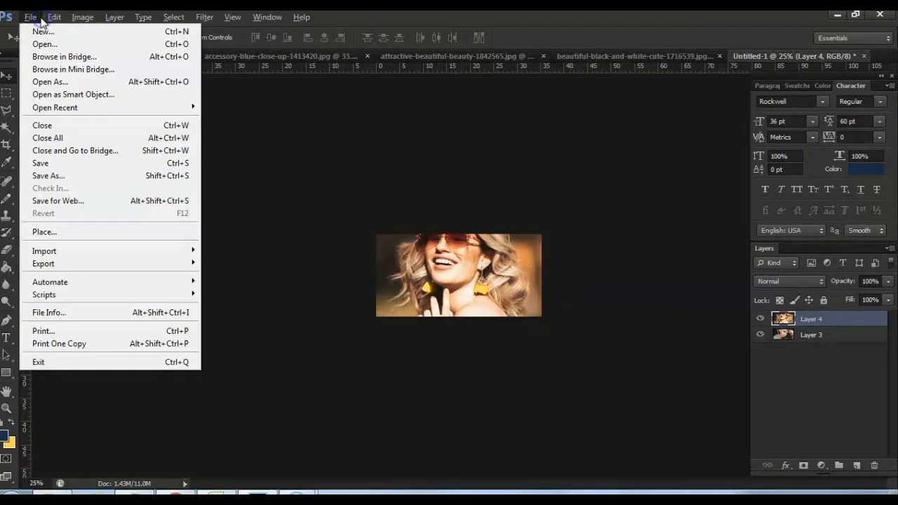
Save the sunglasses banner for web as image 4 and close Photoshop
click(65, 201)
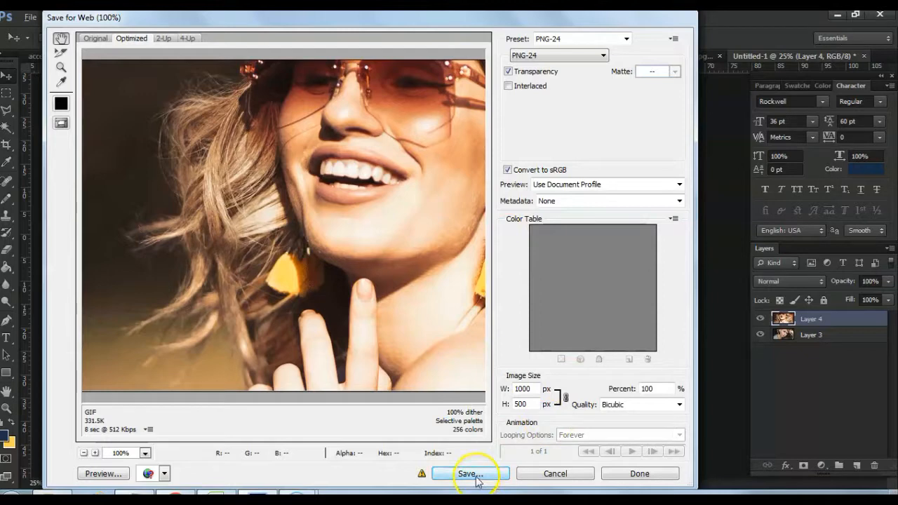
click(470, 475)
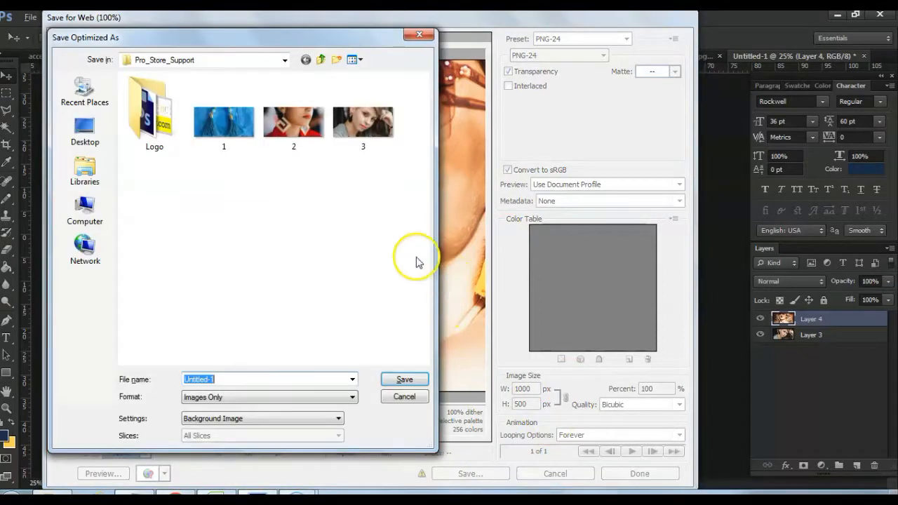
text(4)
click(404, 379)
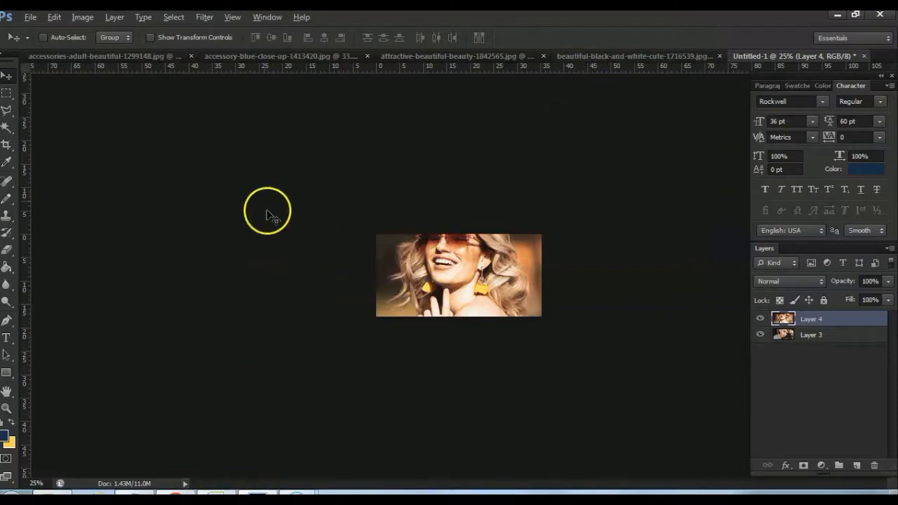
click(879, 14)
Quit without saving, then upload image 1 from Pro_Store_Support as the first slide's image
click(487, 200)
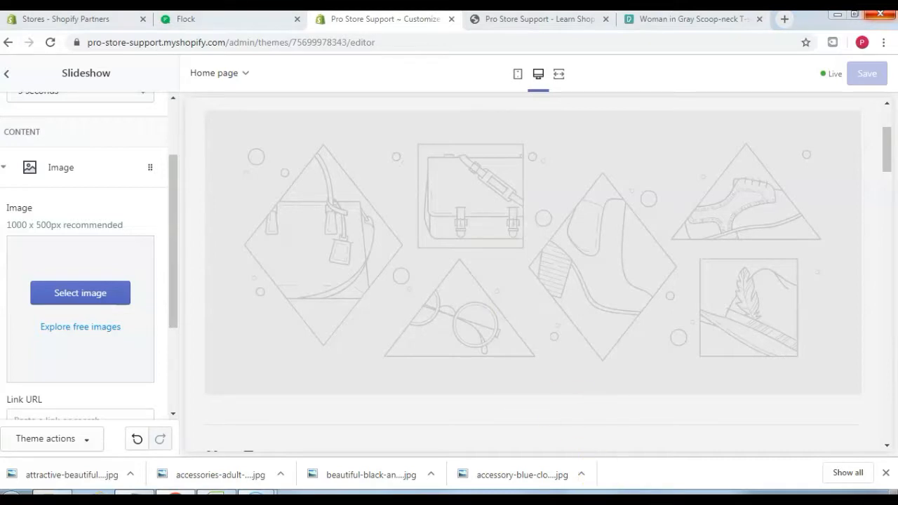
drag(892, 145, 889, 134)
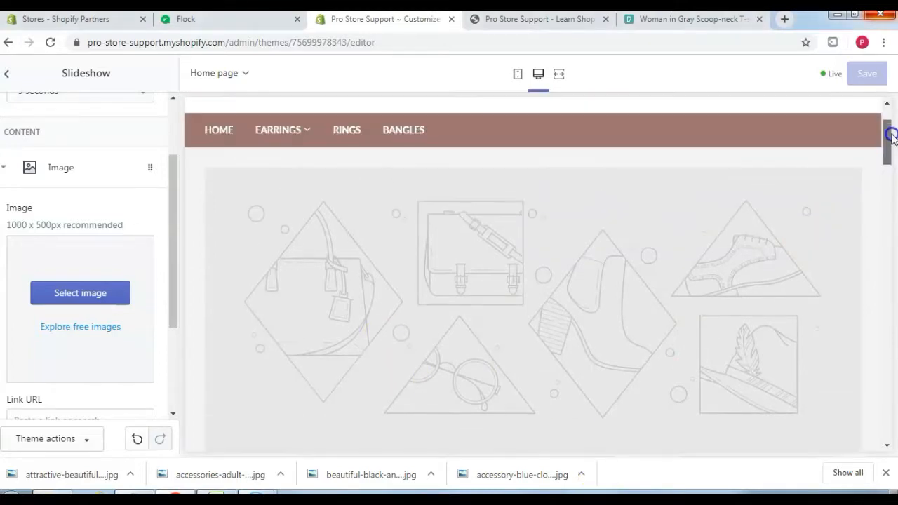
click(98, 293)
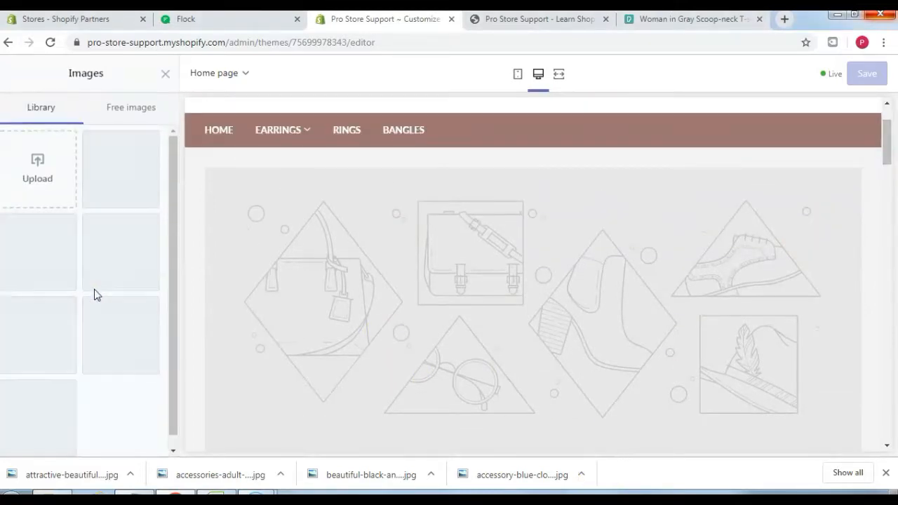
click(57, 169)
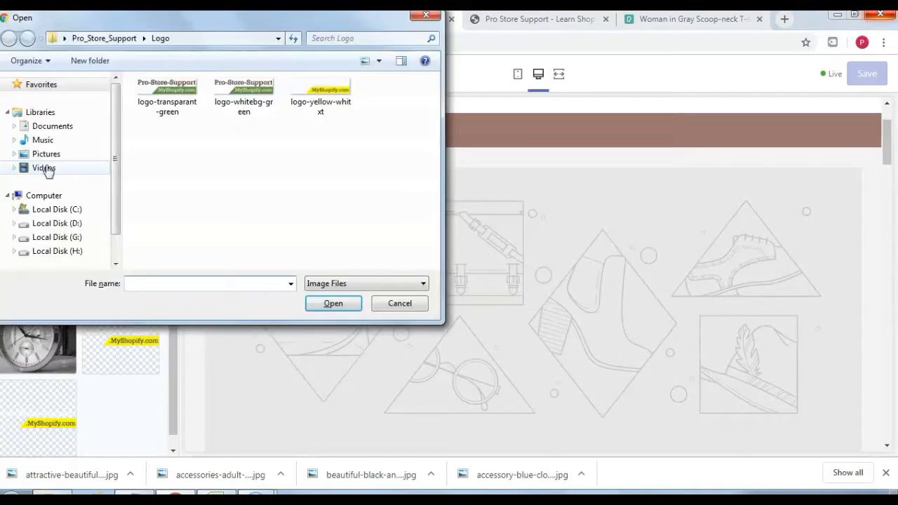
click(96, 36)
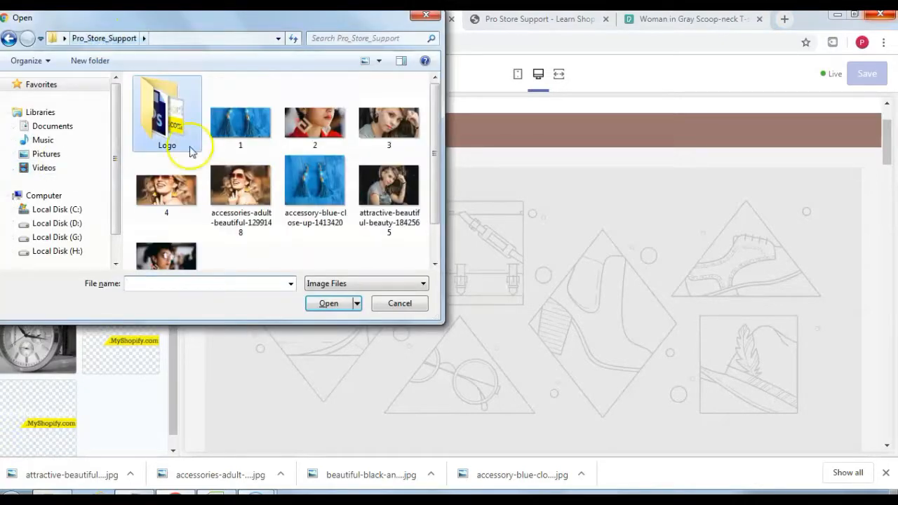
click(236, 124)
click(326, 306)
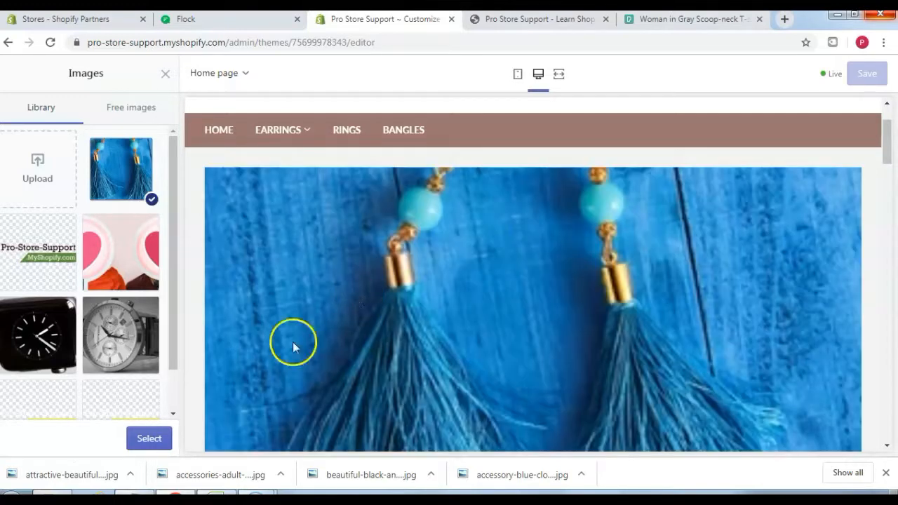
click(145, 438)
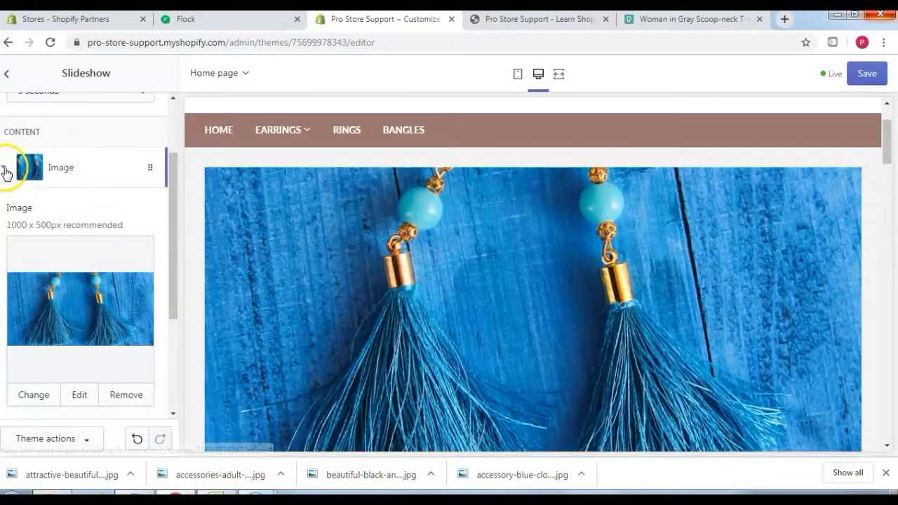
click(5, 167)
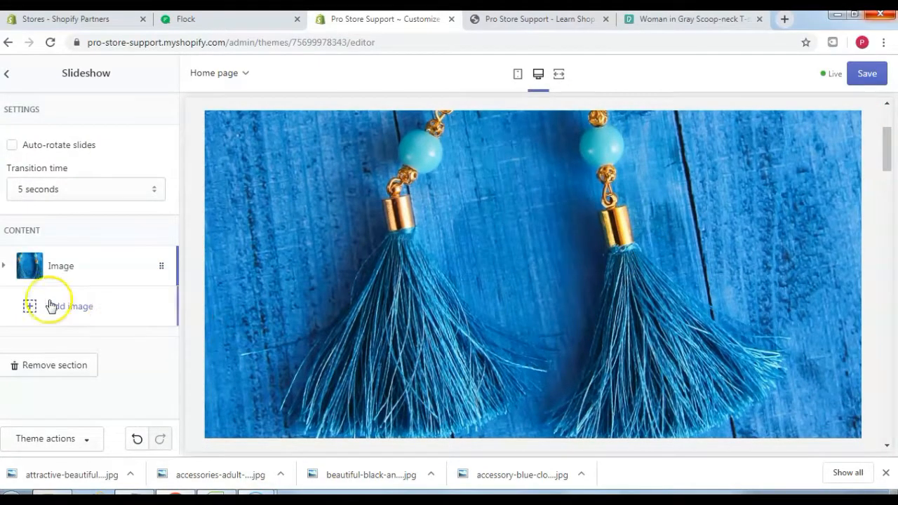
Add a second slide using uploaded image 2
click(75, 307)
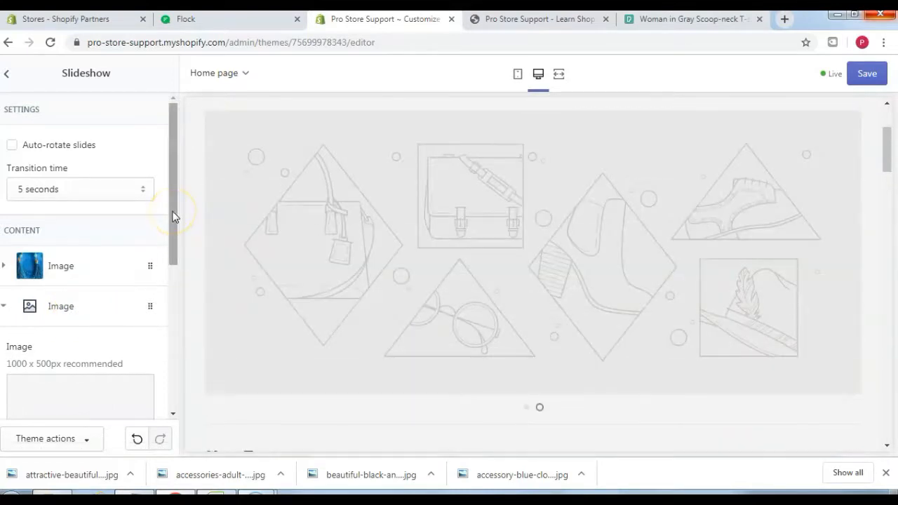
drag(175, 217, 178, 260)
click(99, 301)
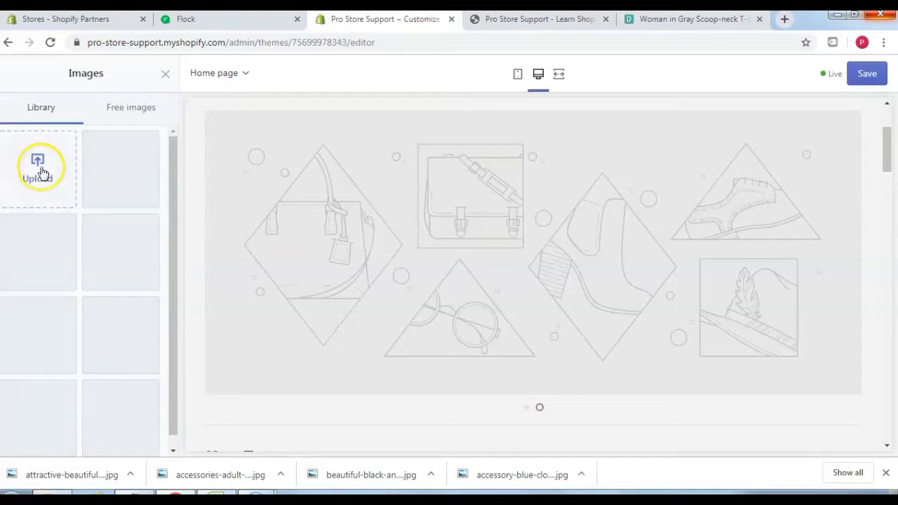
click(40, 169)
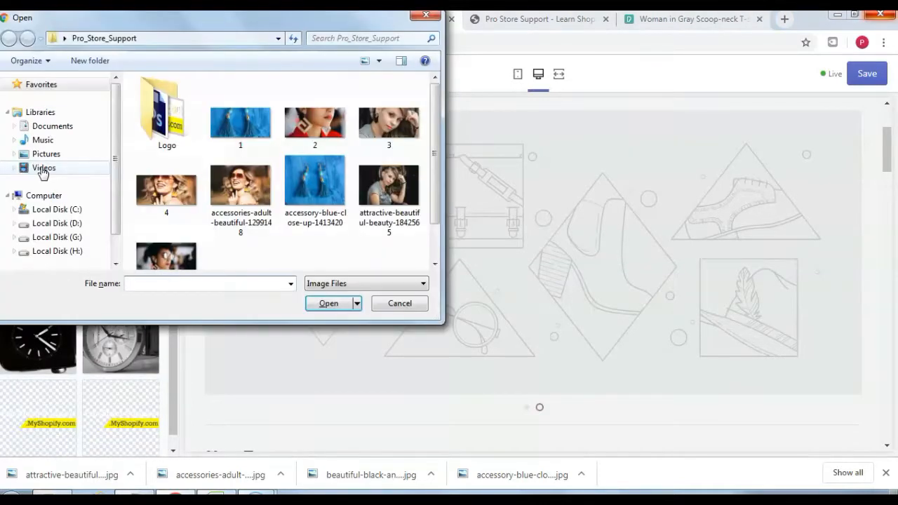
click(326, 134)
click(328, 303)
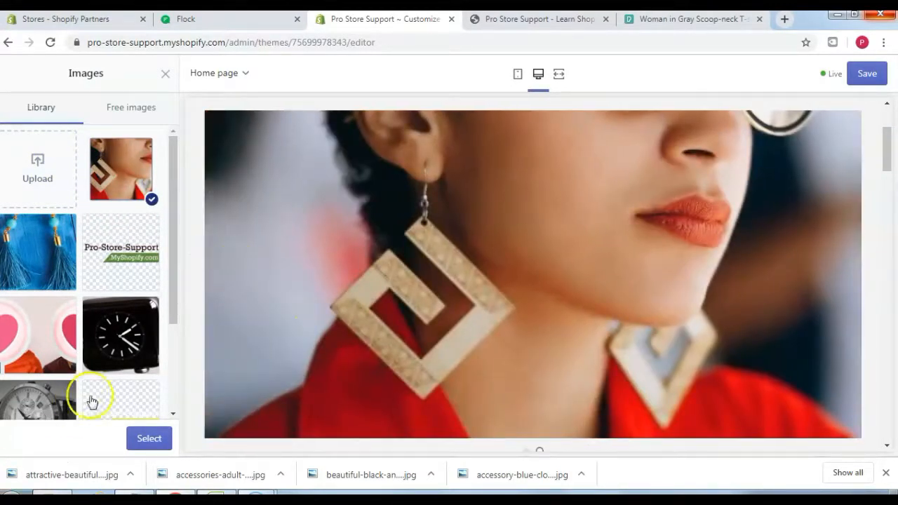
click(143, 438)
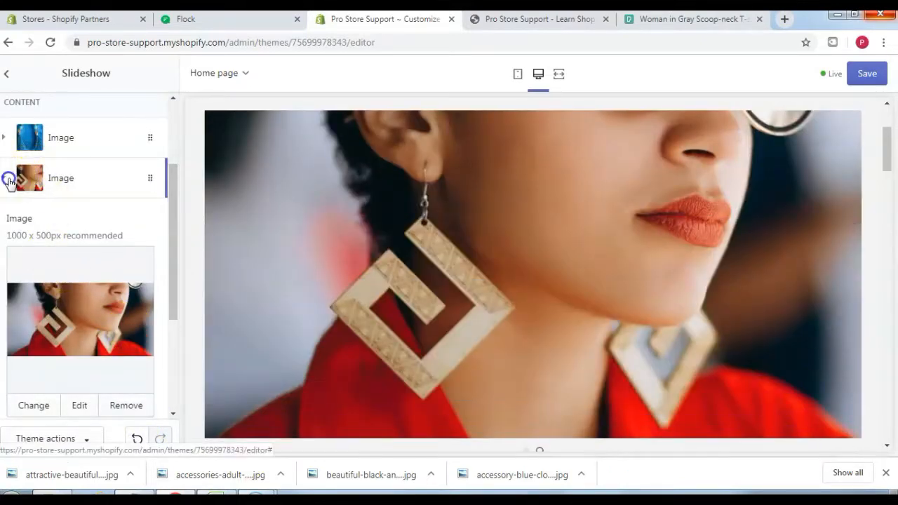
click(10, 177)
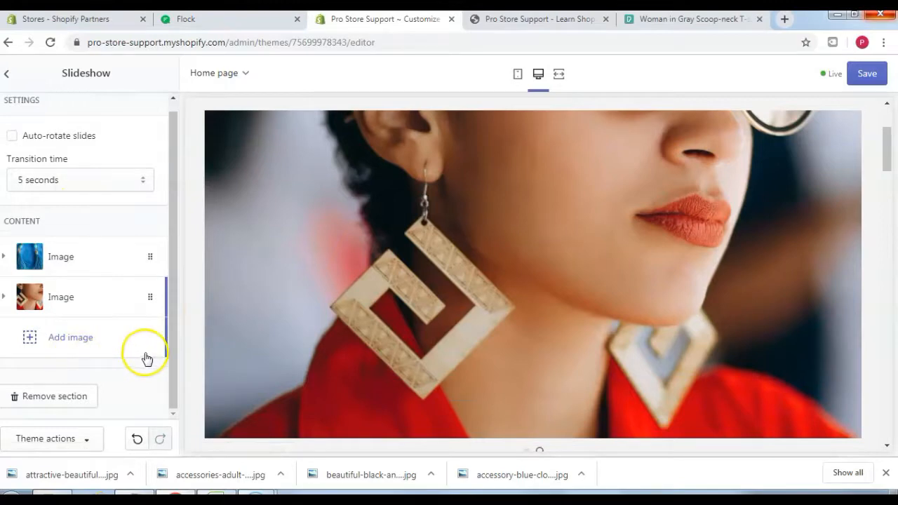
Add a third slide using uploaded image 3
click(63, 342)
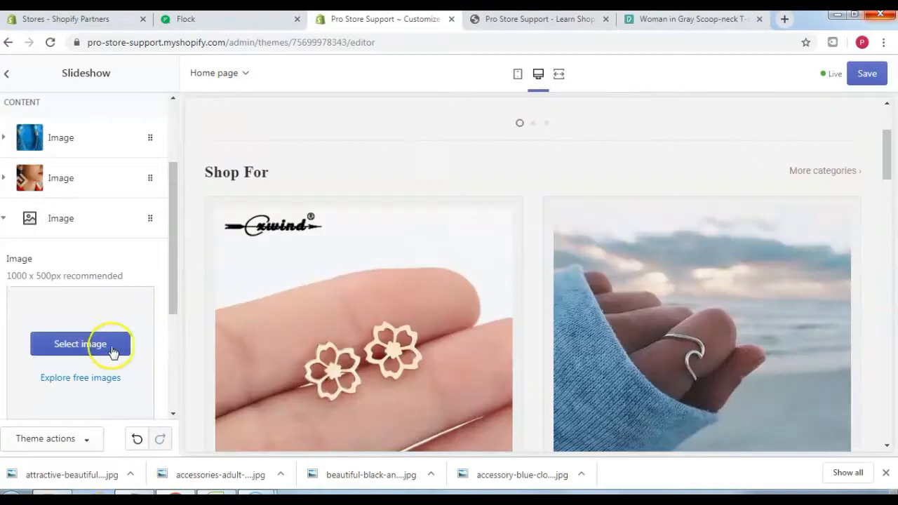
click(110, 345)
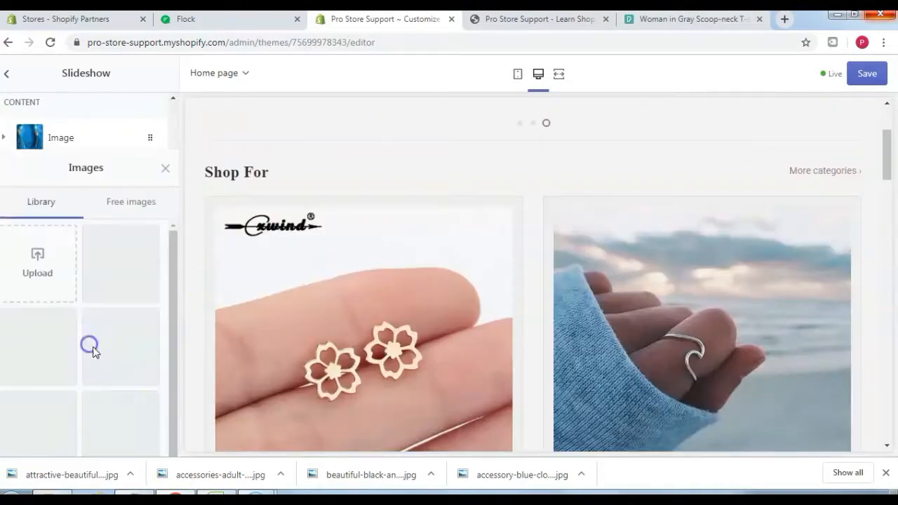
click(45, 158)
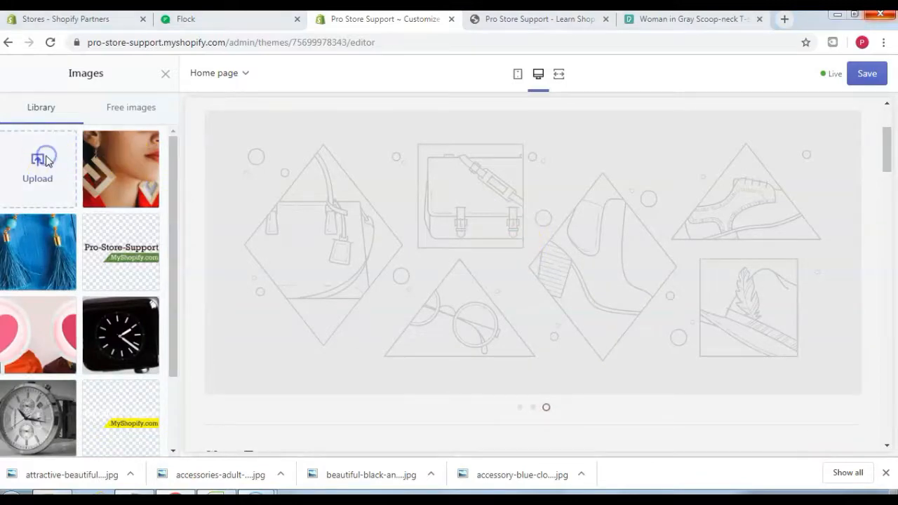
click(387, 131)
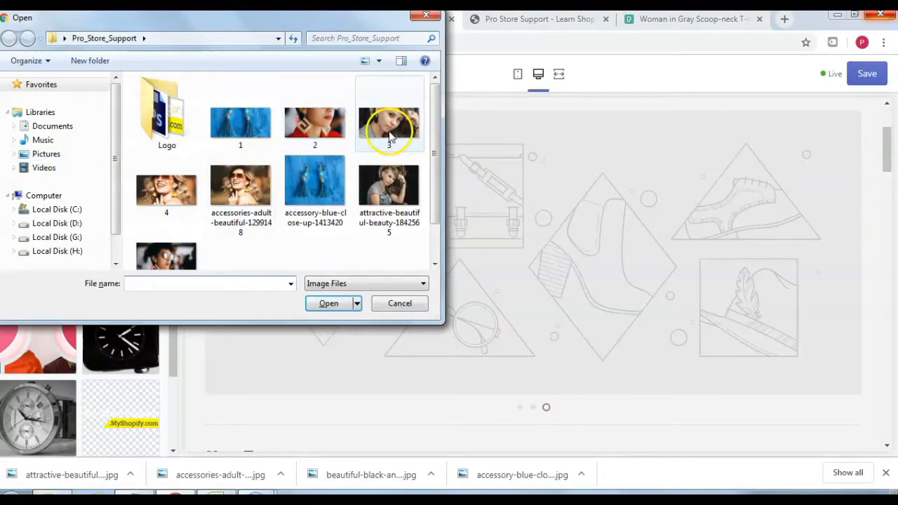
click(329, 304)
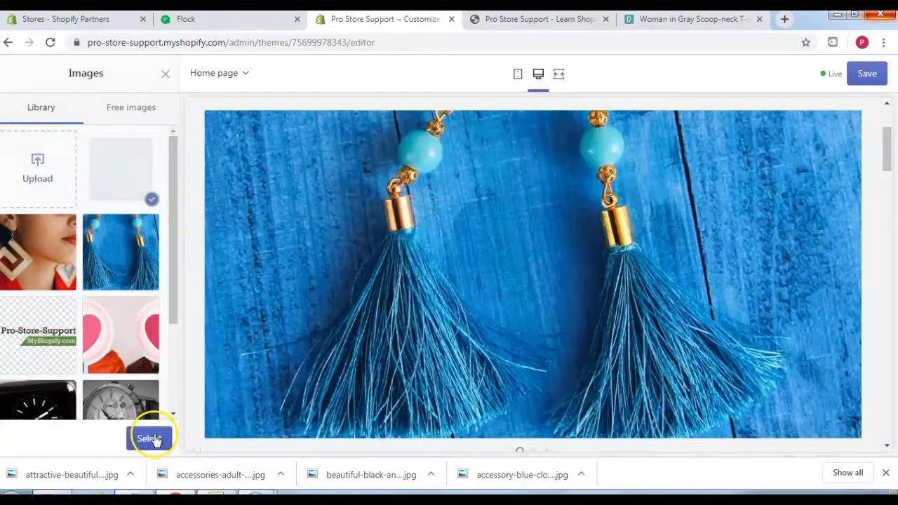
click(149, 438)
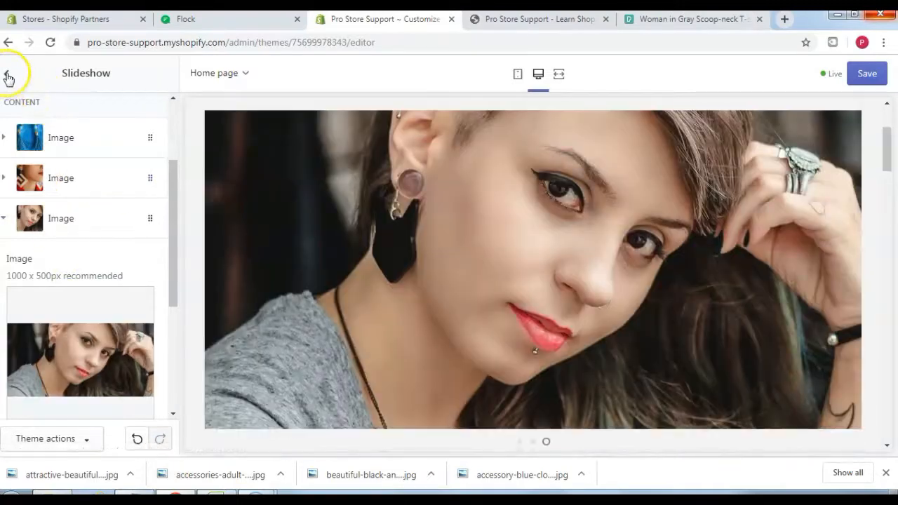
Go back to the homepage sections and open the lower Slideshow section
click(7, 75)
drag(165, 183, 159, 294)
click(65, 264)
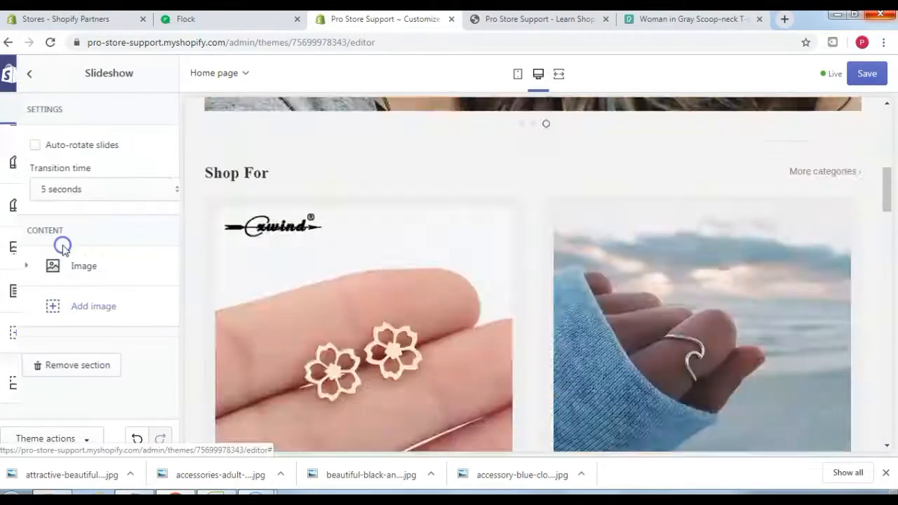
Upload image 4 as the lower slideshow's slide image and save the homepage
click(70, 268)
click(83, 388)
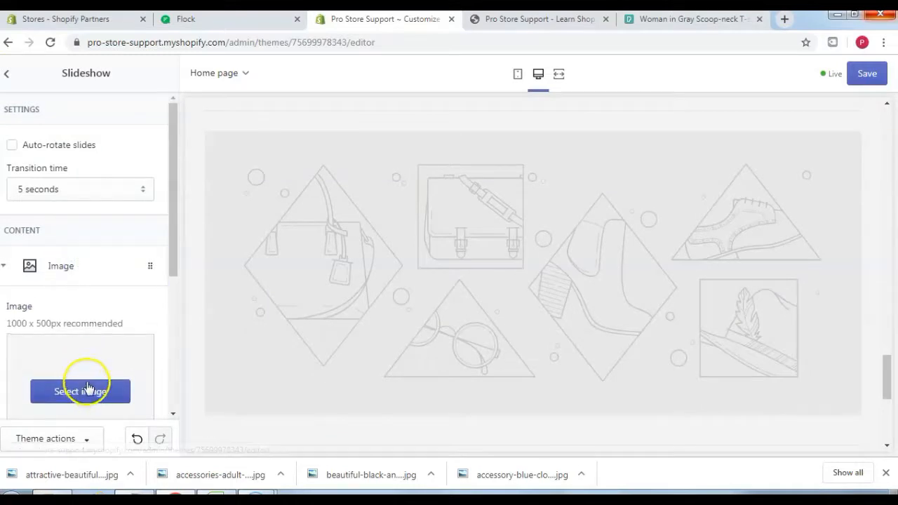
click(32, 162)
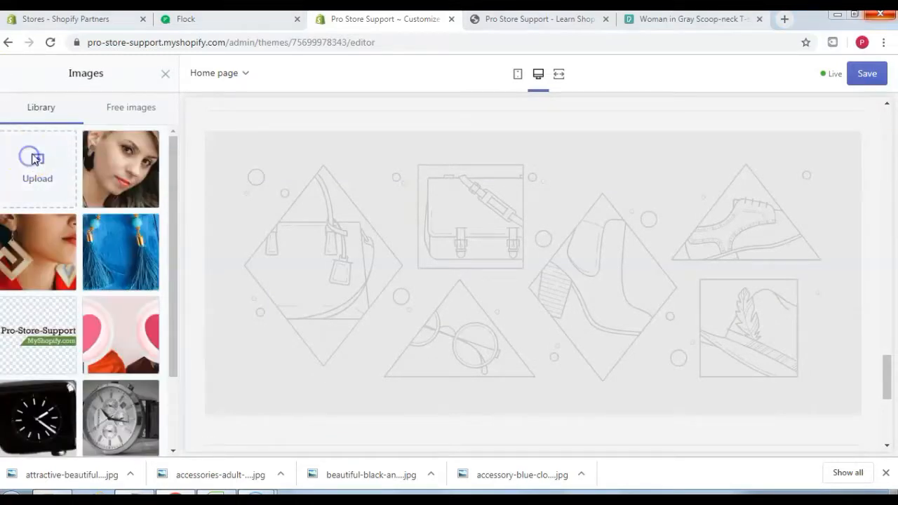
click(172, 198)
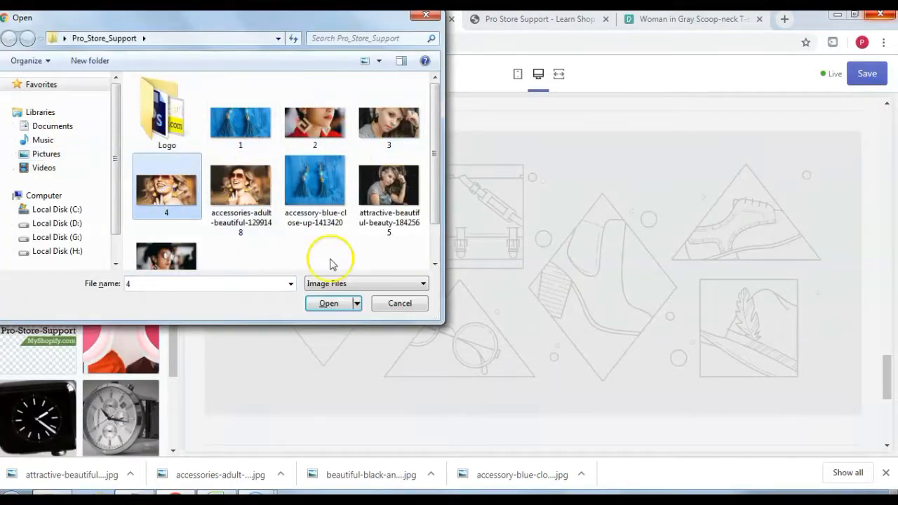
click(329, 303)
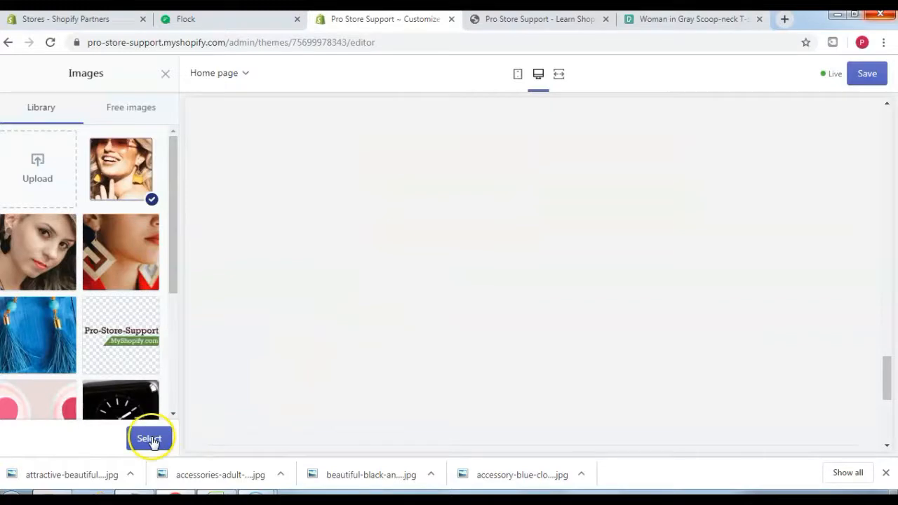
click(149, 438)
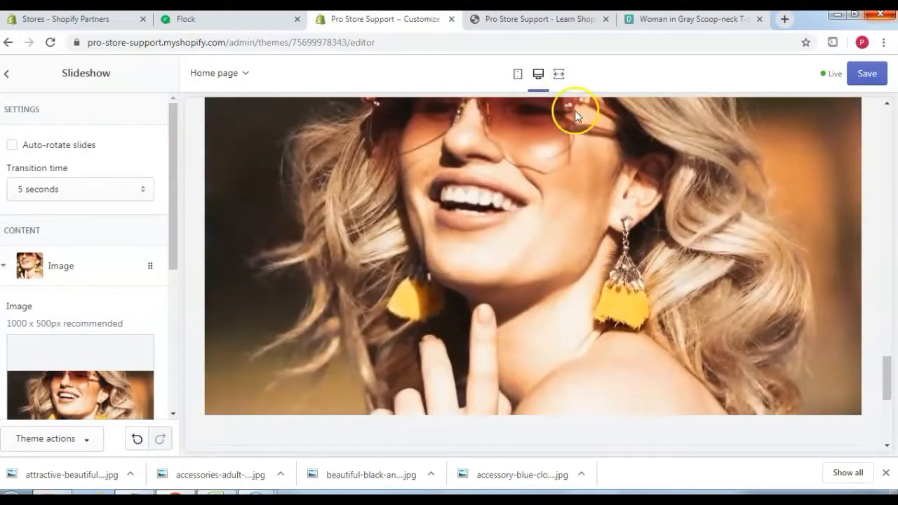
click(867, 77)
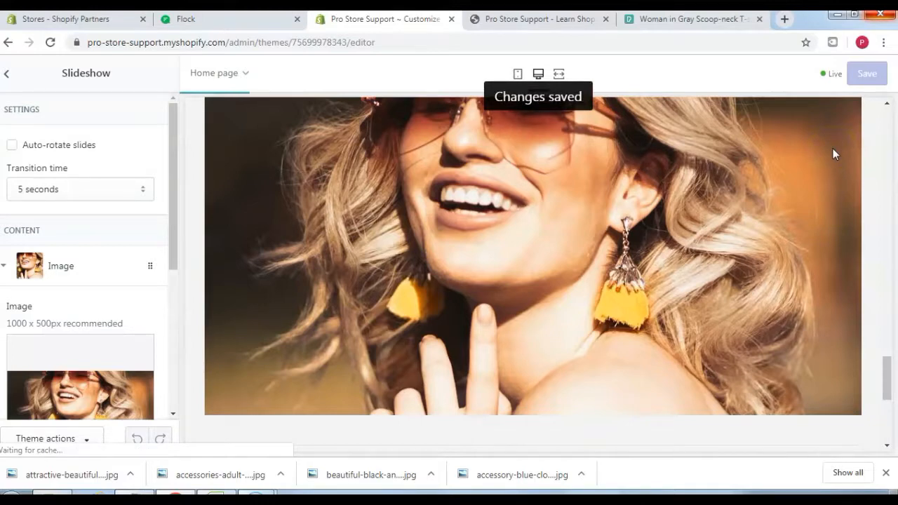
click(531, 18)
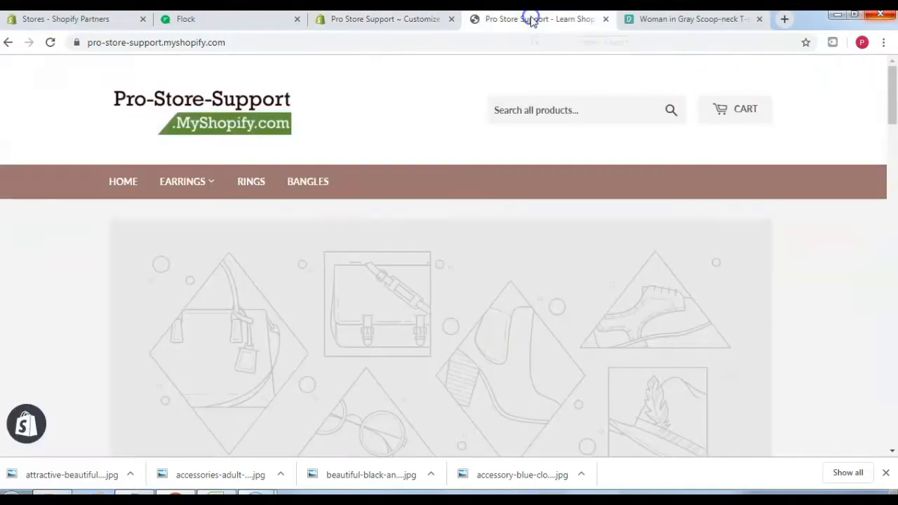
click(243, 111)
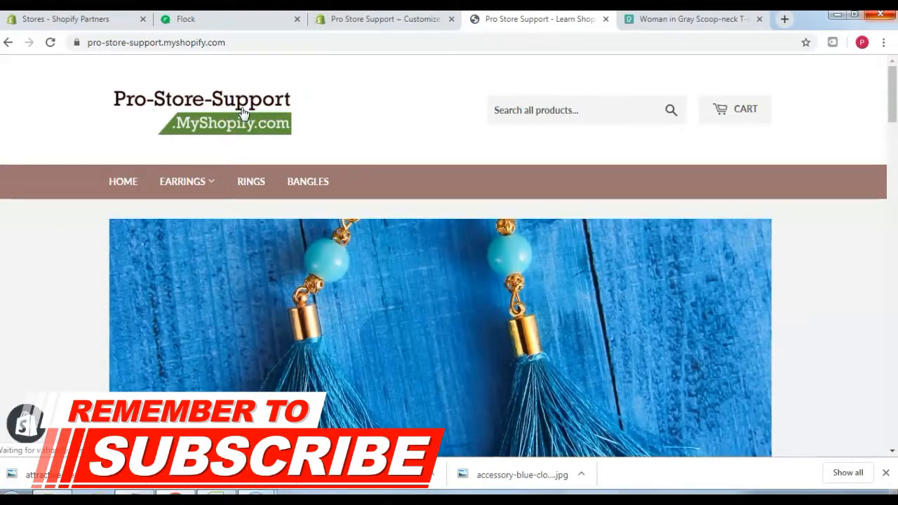
drag(891, 92, 895, 121)
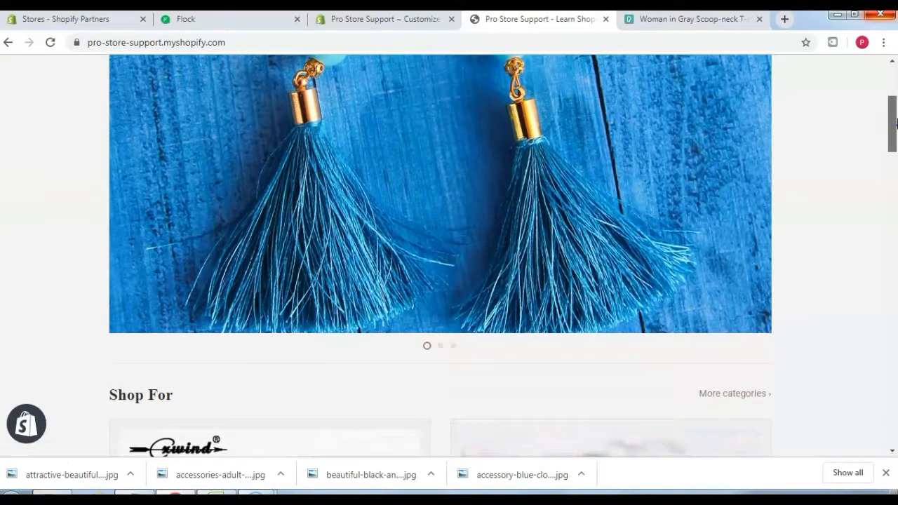
drag(896, 123, 885, 428)
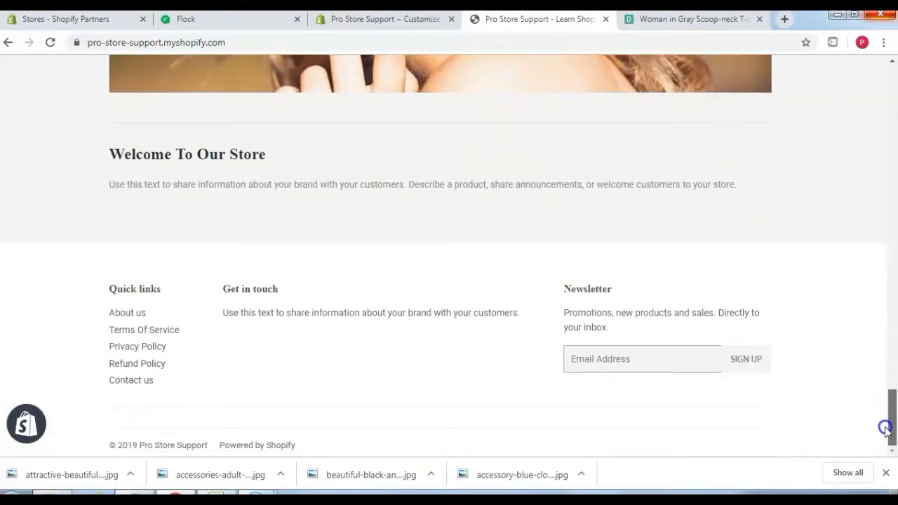
click(886, 475)
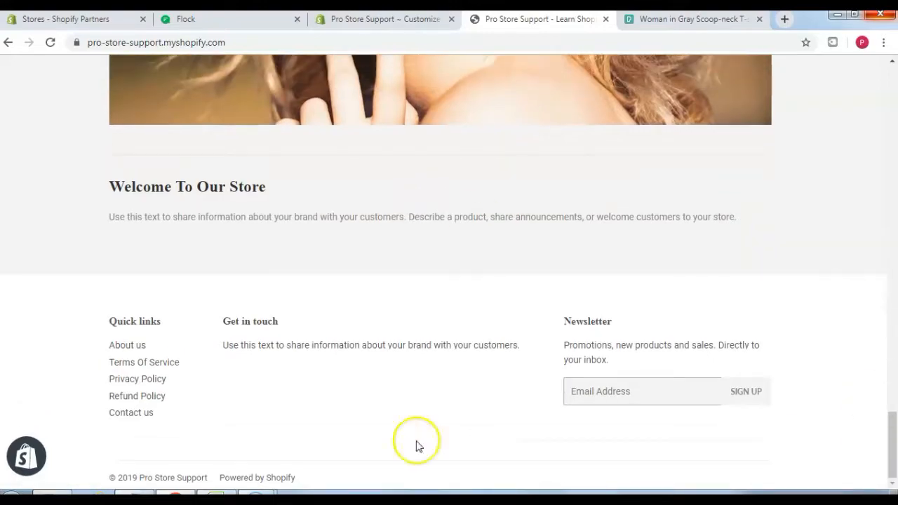
drag(894, 463, 893, 107)
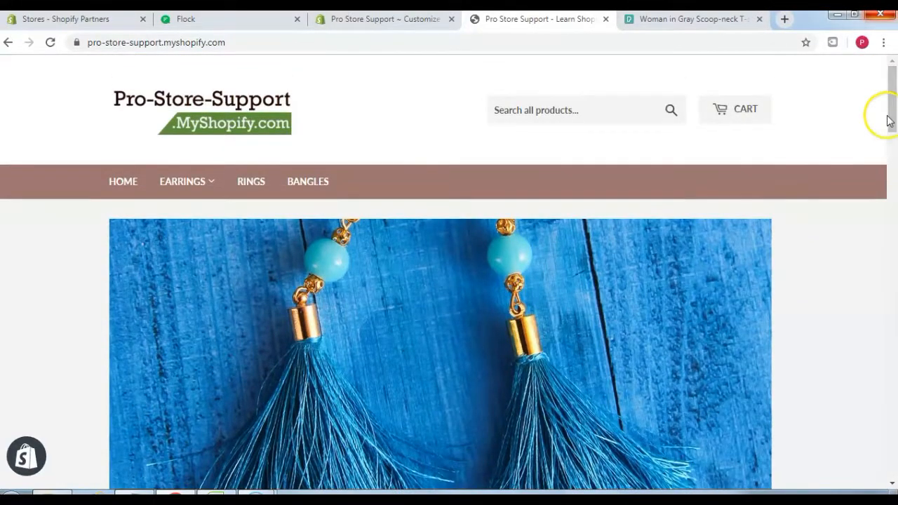
click(382, 19)
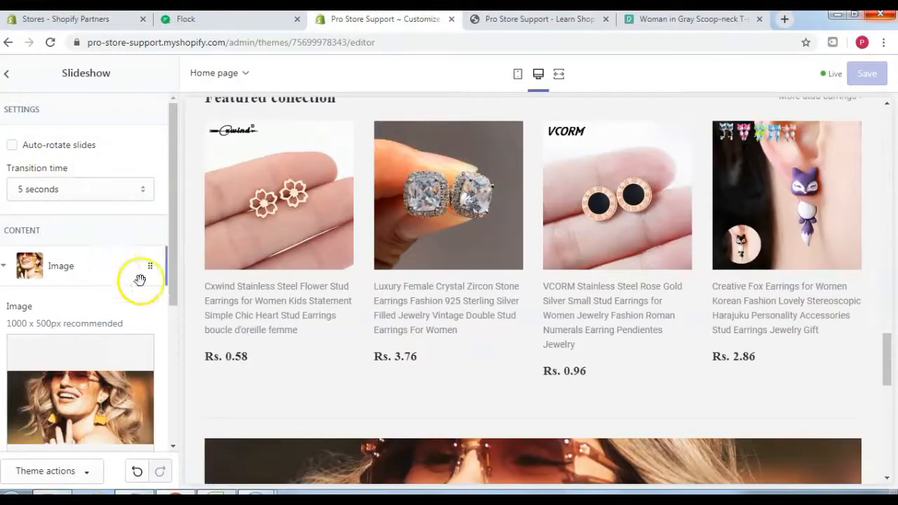
Enable Auto-rotate slides on the top slideshow, save, and switch to the storefront tab
click(9, 73)
drag(172, 260, 180, 151)
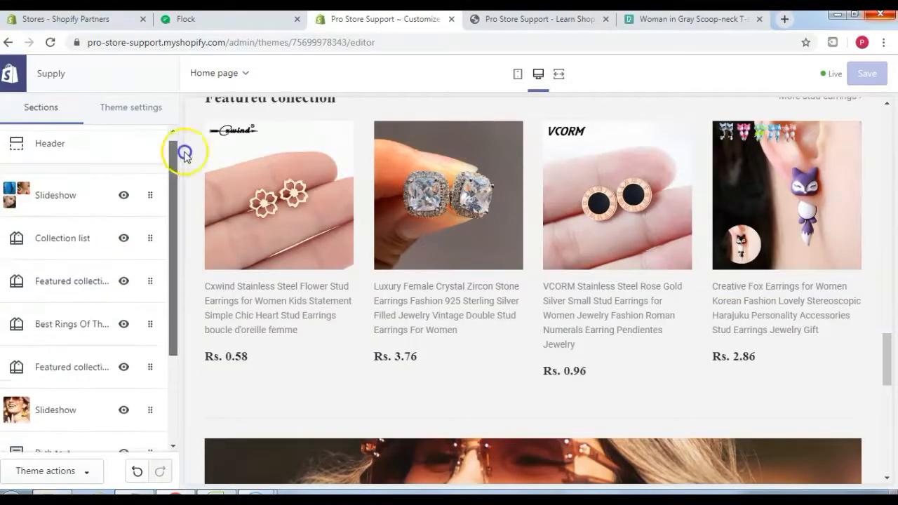
click(68, 196)
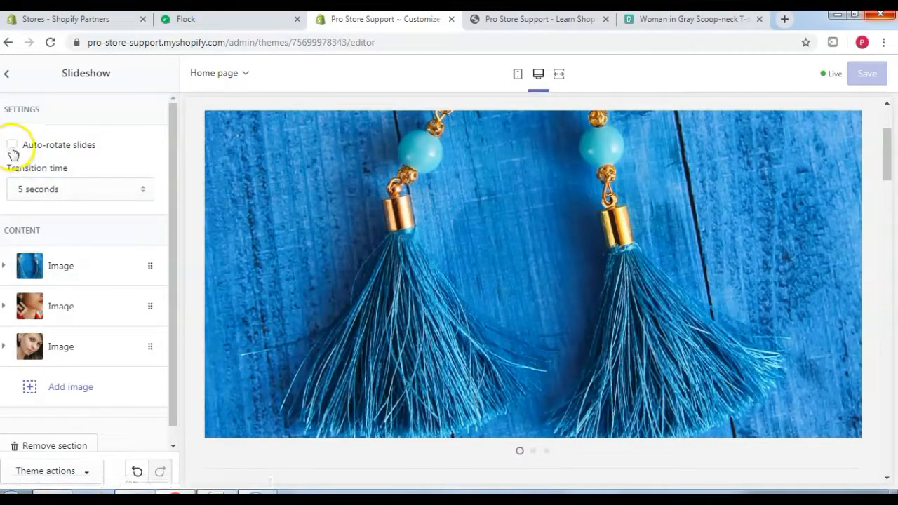
click(60, 146)
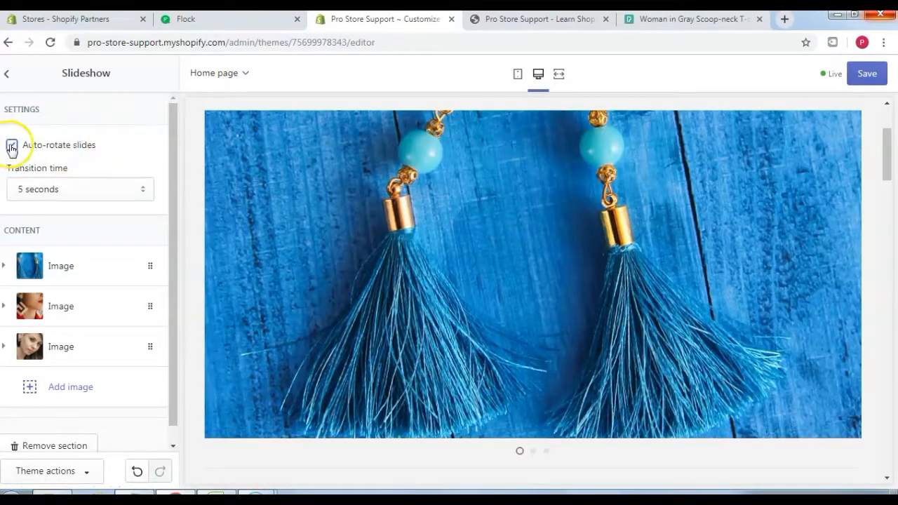
click(868, 75)
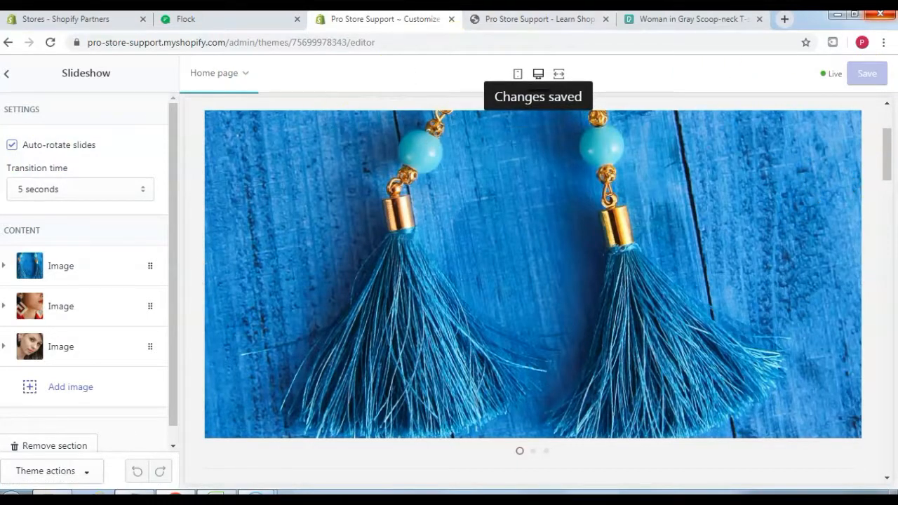
click(551, 20)
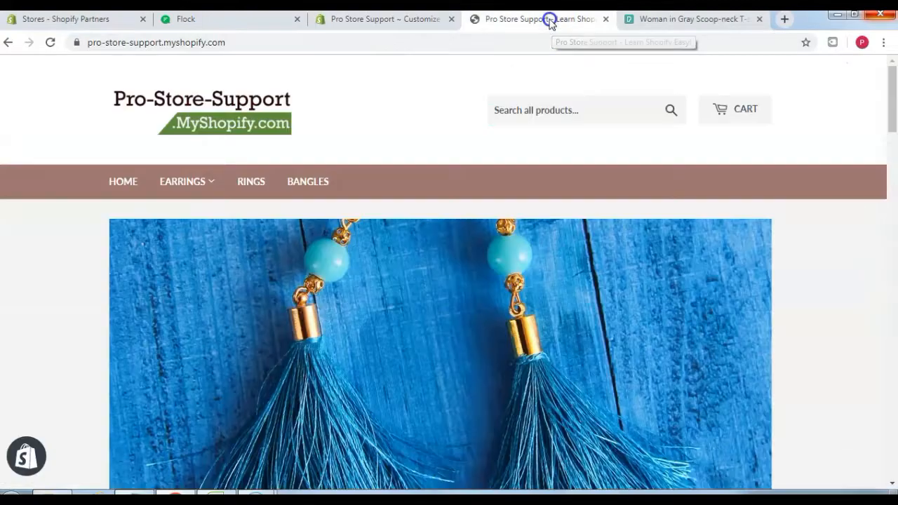
click(198, 102)
click(629, 327)
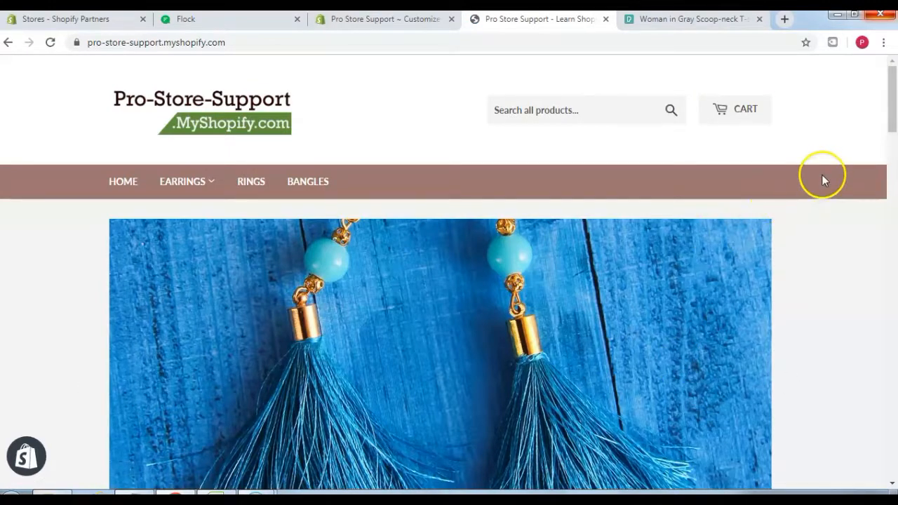
mouse_move(892, 90)
mouse_down()
mouse_move(895, 117)
mouse_move(894, 100)
mouse_up()
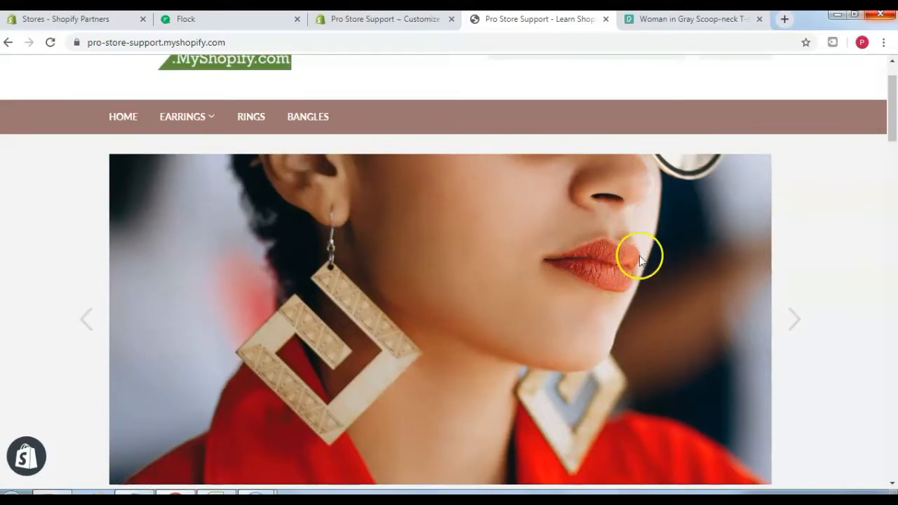
mouse_move(889, 100)
mouse_down()
mouse_move(893, 438)
mouse_move(893, 84)
mouse_up()
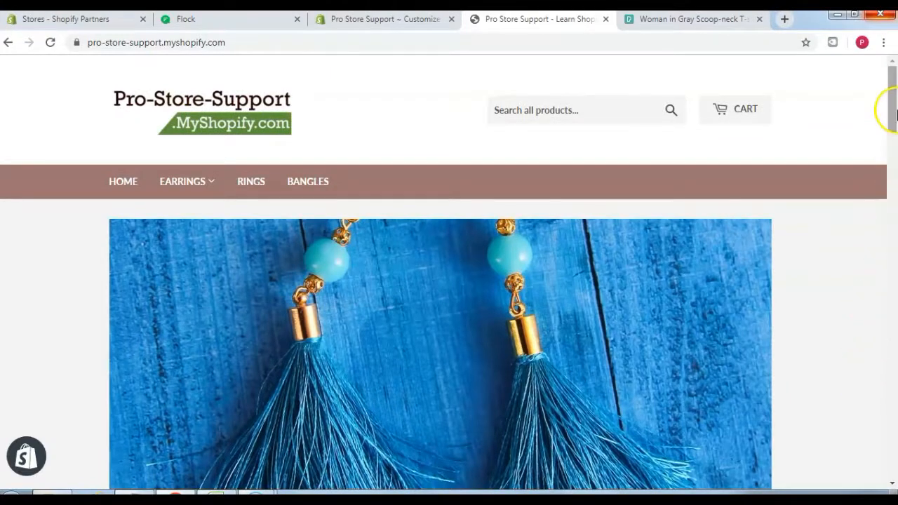